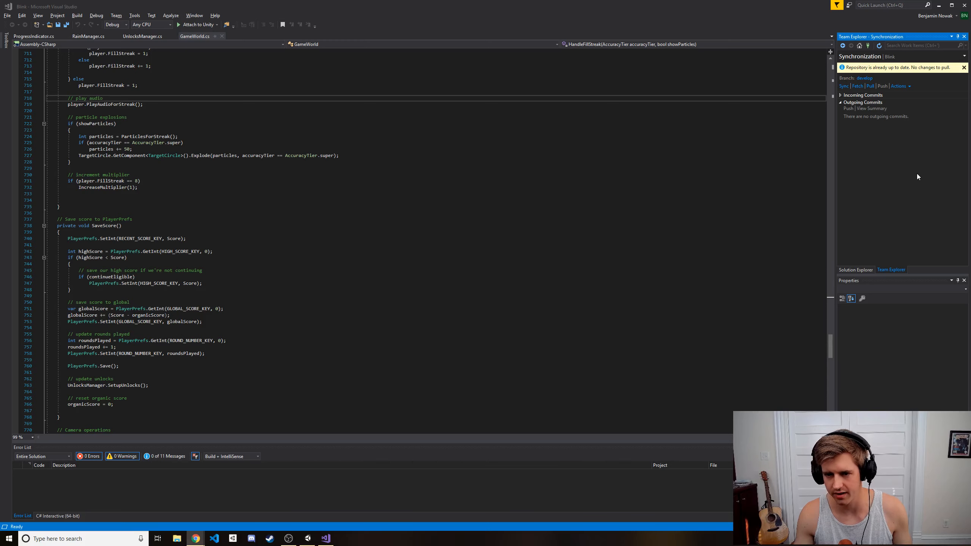
- Dismiss the repository up-to-date notification and switch to the Unity editor with the Blink project
click(964, 68)
key(alt+Tab)
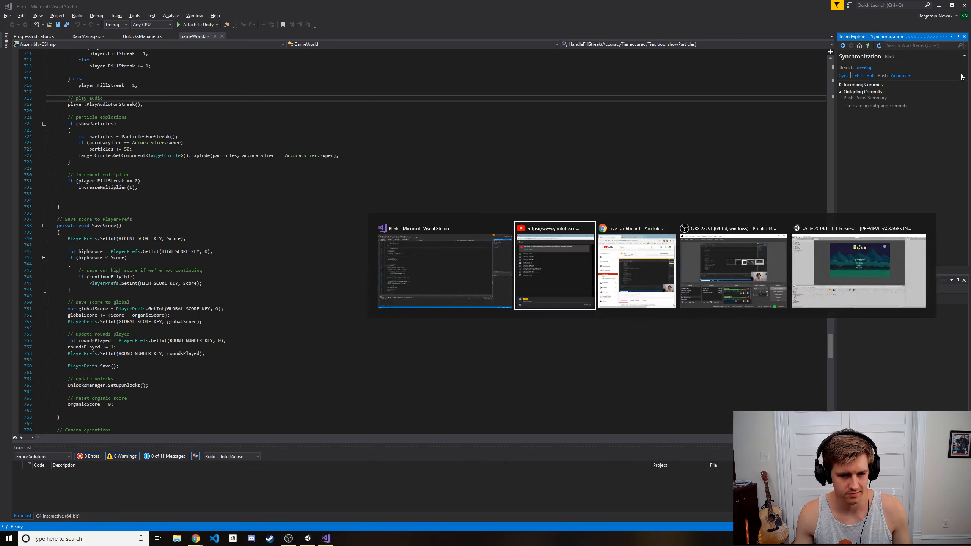
key(alt+Tab)
key(alt+Tab)
key(alt+Tab)
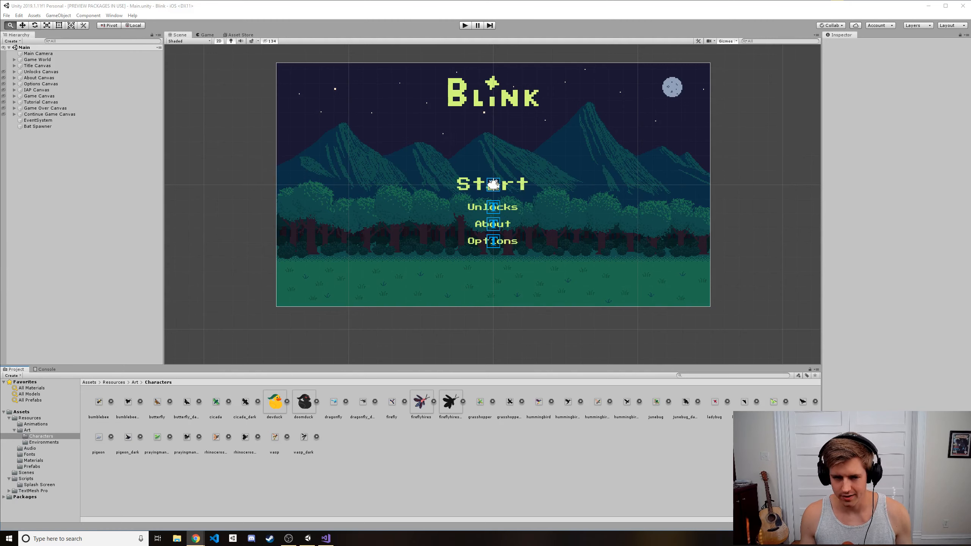
click(49, 170)
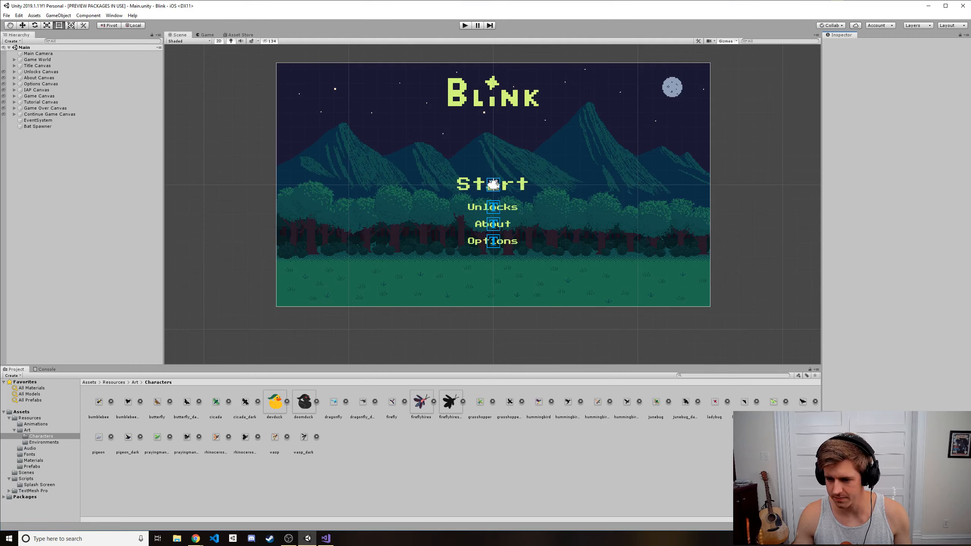
key(alt+Tab)
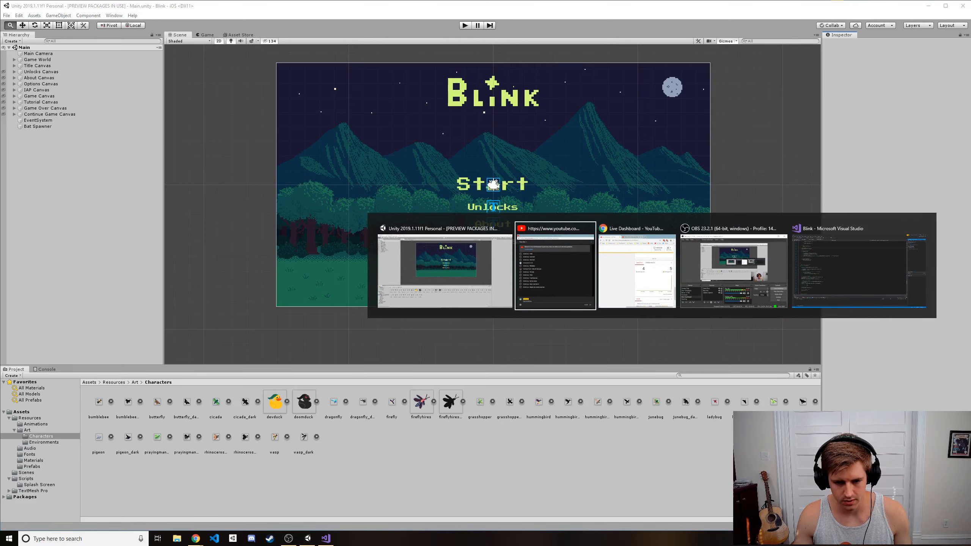
key(alt+Tab)
key(alt+Tab)
key(alt+Tab)
key(alt+Tab)
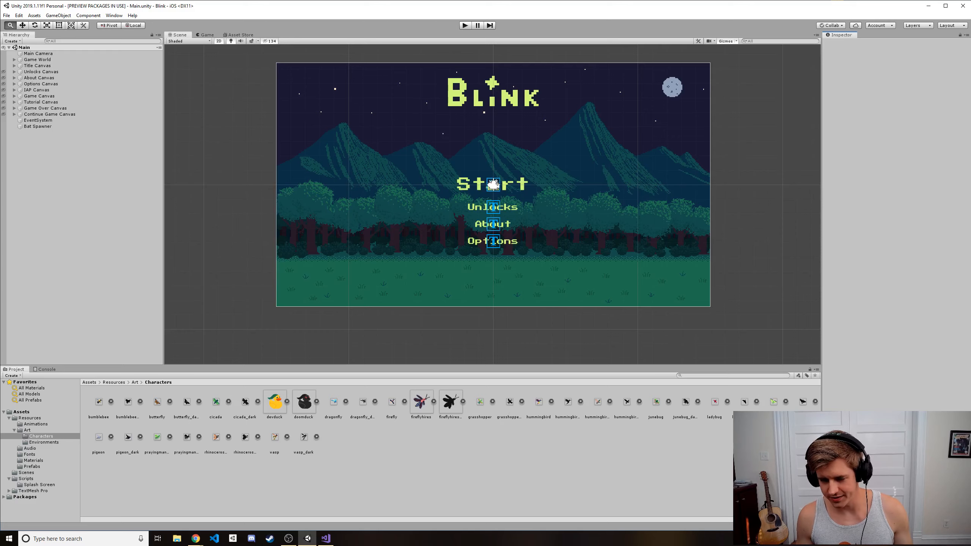
- Run the game in Play mode, open Unlocks and look through the whole Player Characters list
click(465, 25)
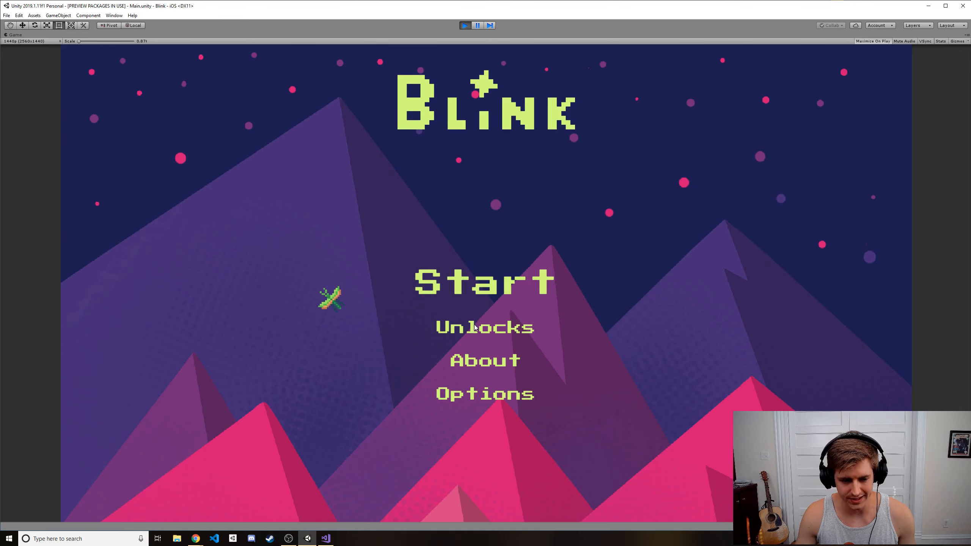
click(486, 327)
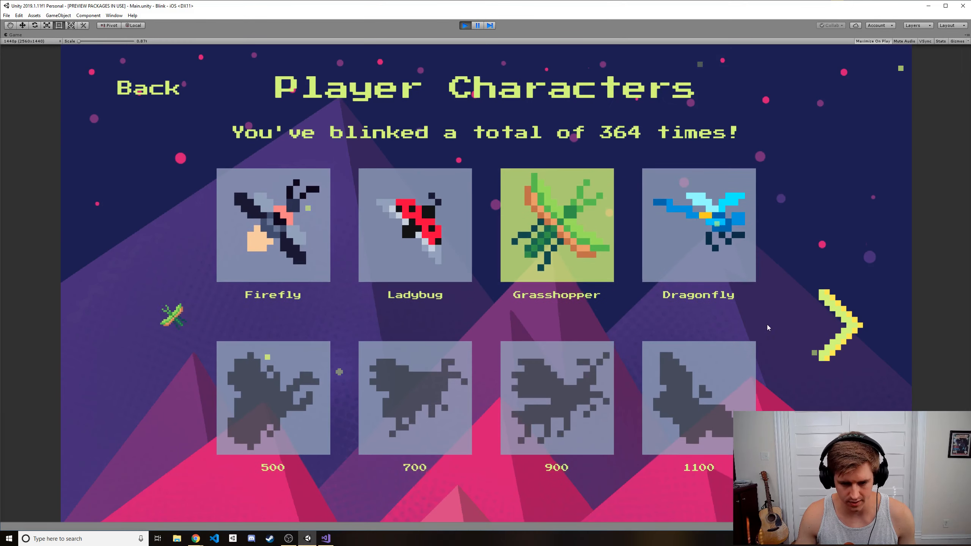
scroll(767, 326, down, 3)
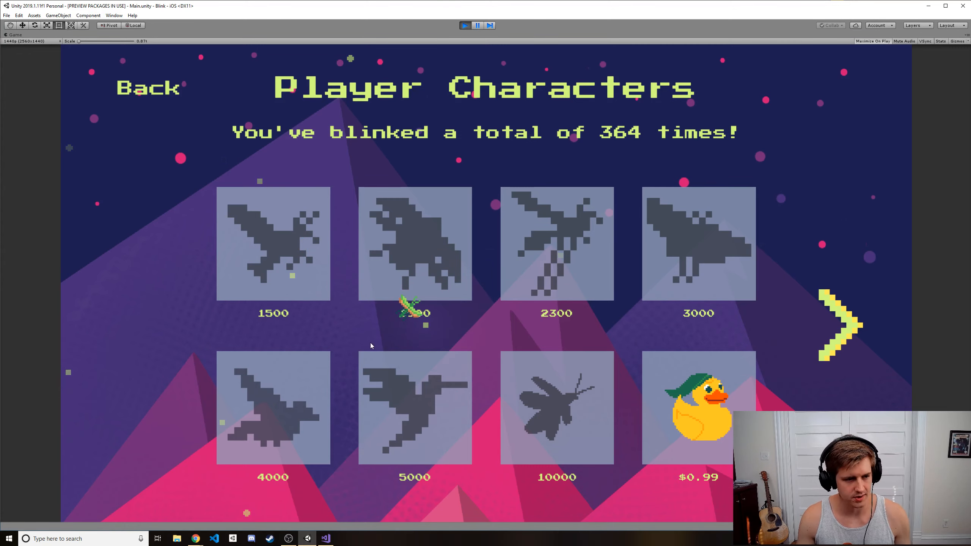
scroll(367, 352, up, 3)
scroll(373, 372, up, 2)
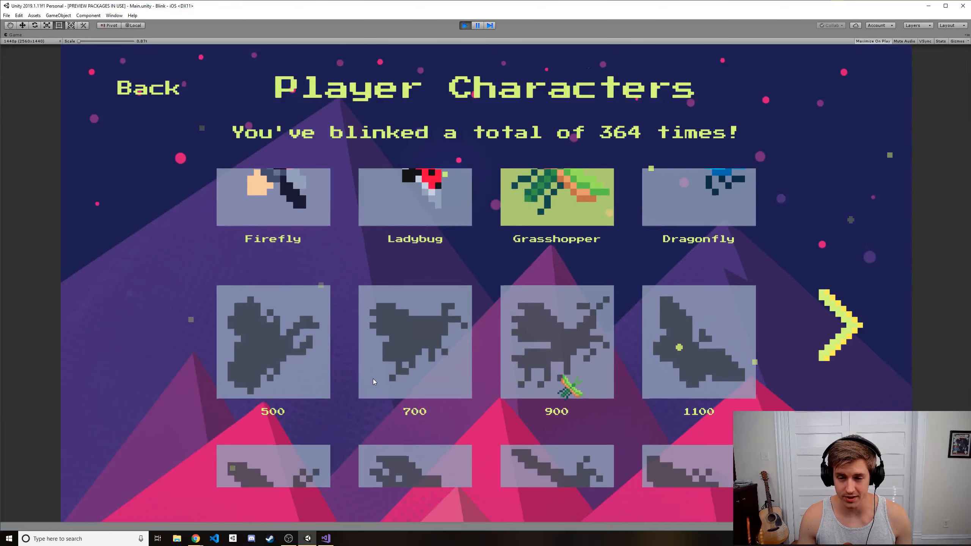
scroll(493, 306, down, 3)
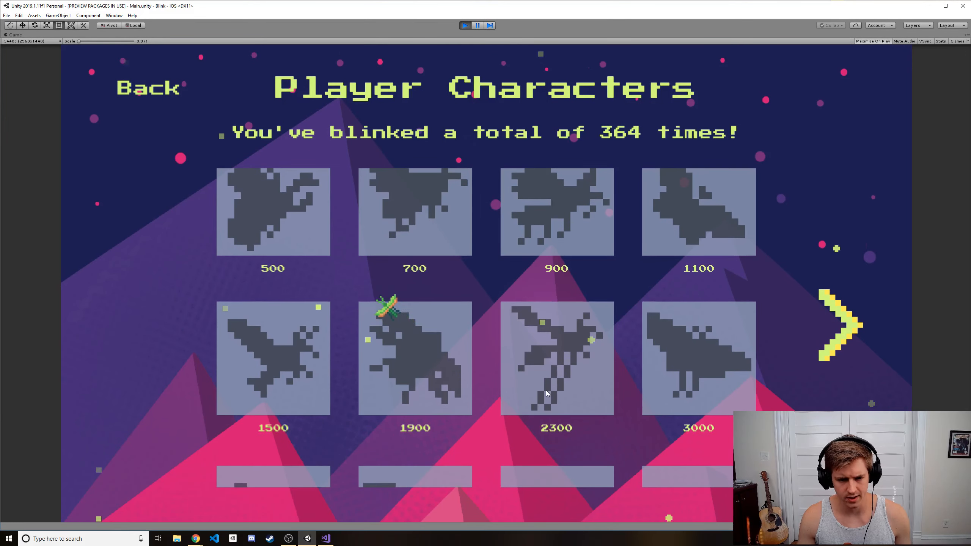
scroll(546, 390, down, 3)
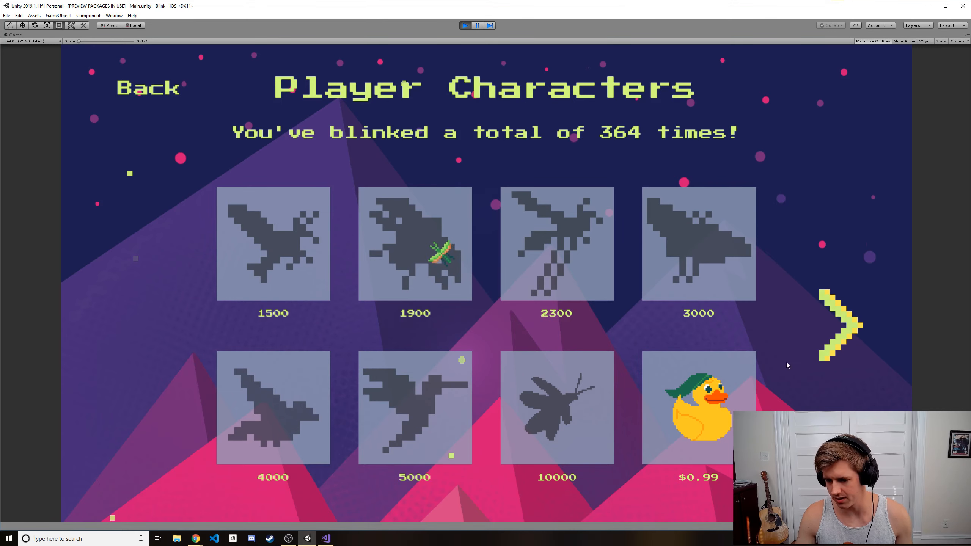
scroll(691, 389, up, 3)
scroll(769, 354, up, 2)
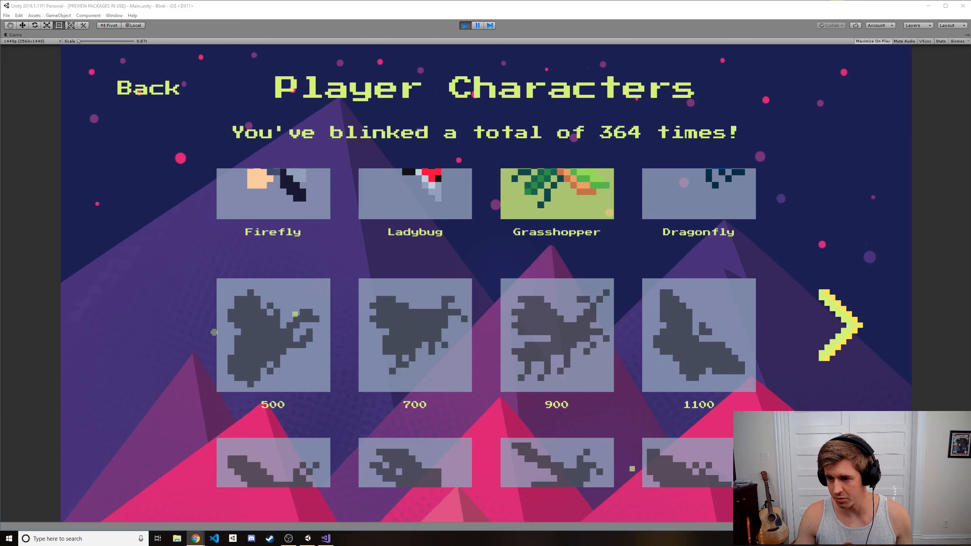
- Review the locked Player Characters once more and return to the first row of the list
key(alt+Tab)
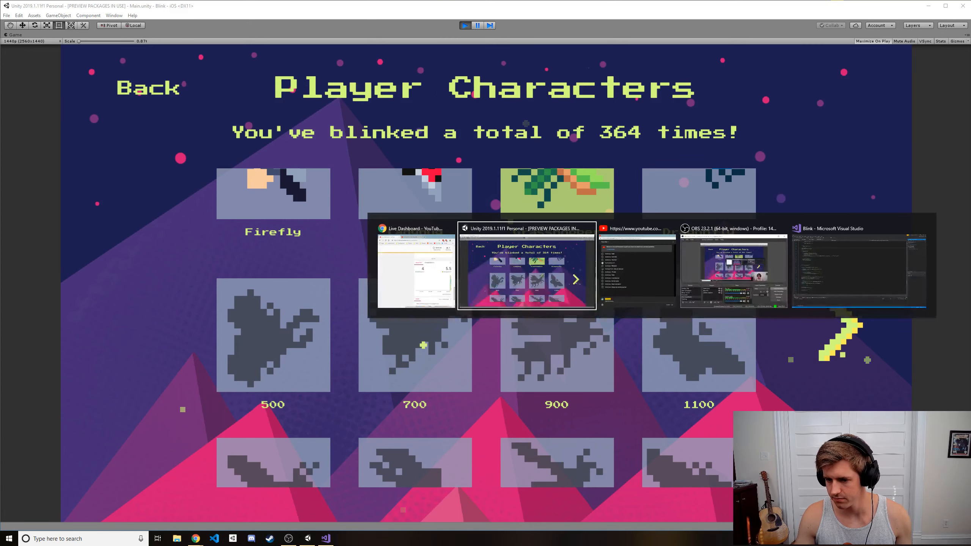
key(alt+Tab)
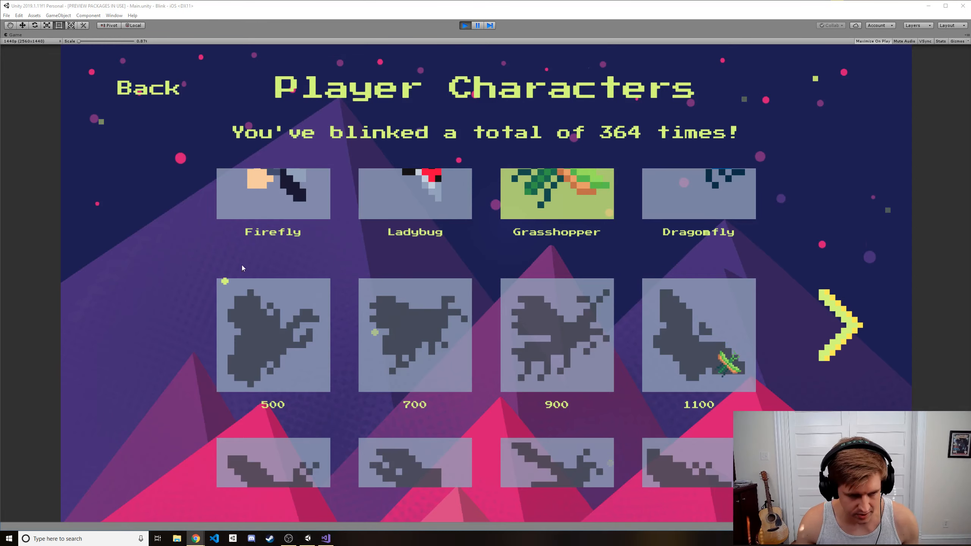
scroll(245, 245, down, 5)
drag(237, 229, 311, 238)
drag(329, 276, 363, 469)
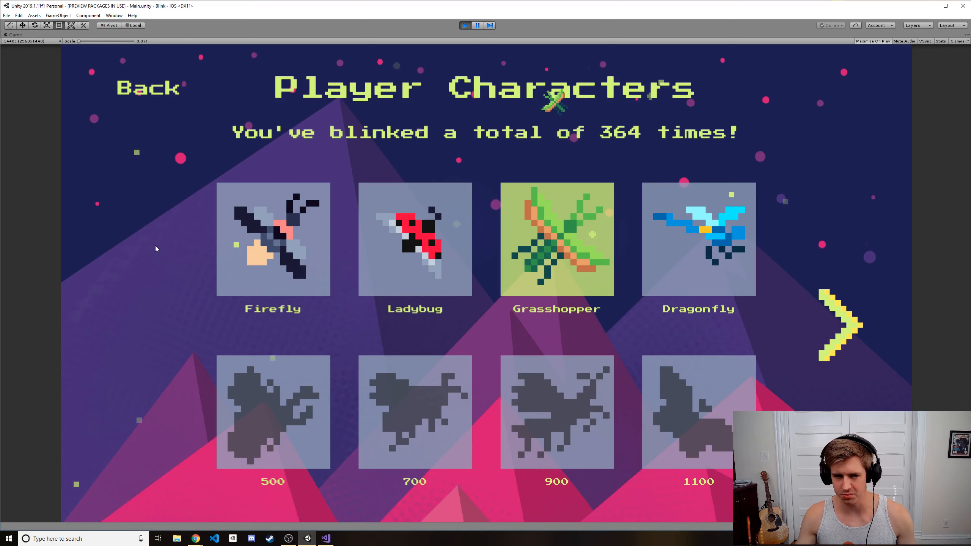
- Return to the title screen, start a game and play a short test round by hitting the target circles
click(148, 88)
click(501, 284)
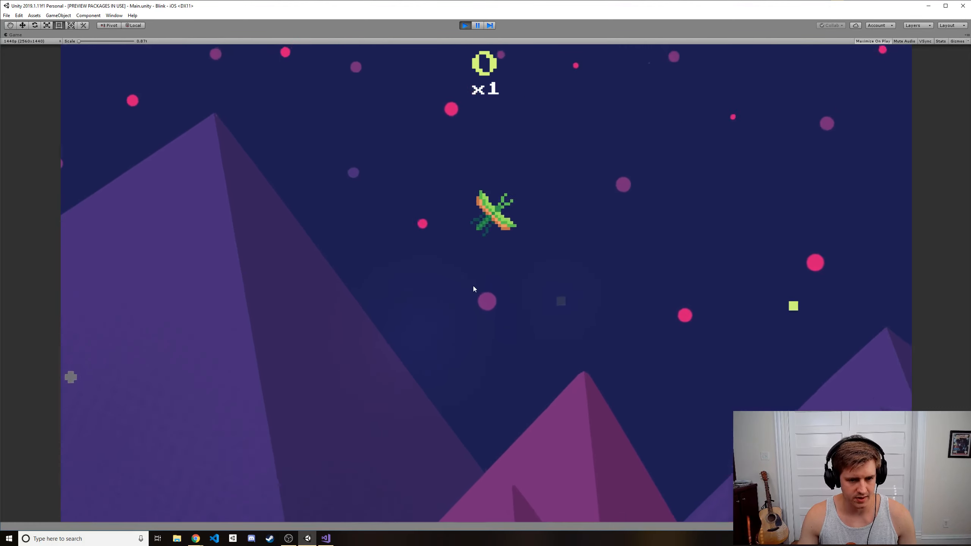
click(888, 268)
click(669, 303)
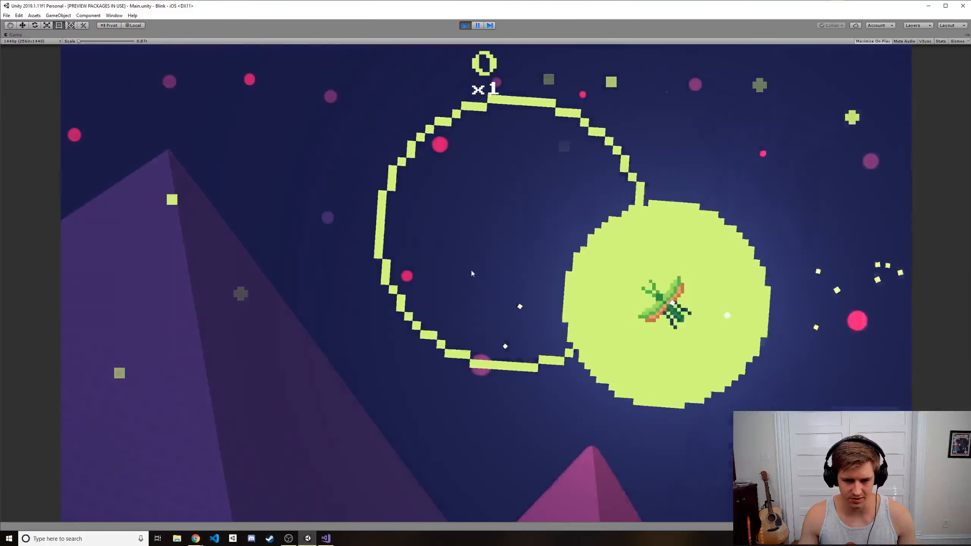
click(511, 254)
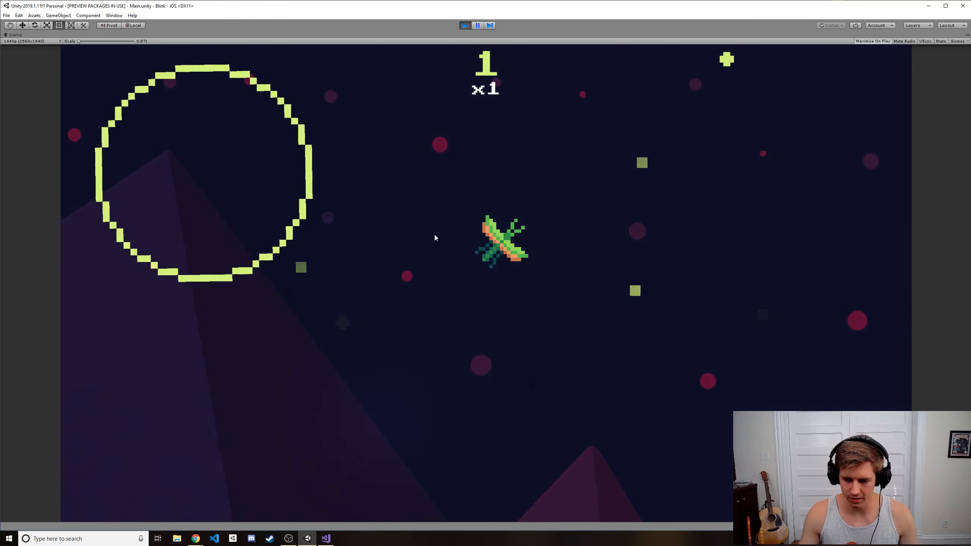
click(233, 182)
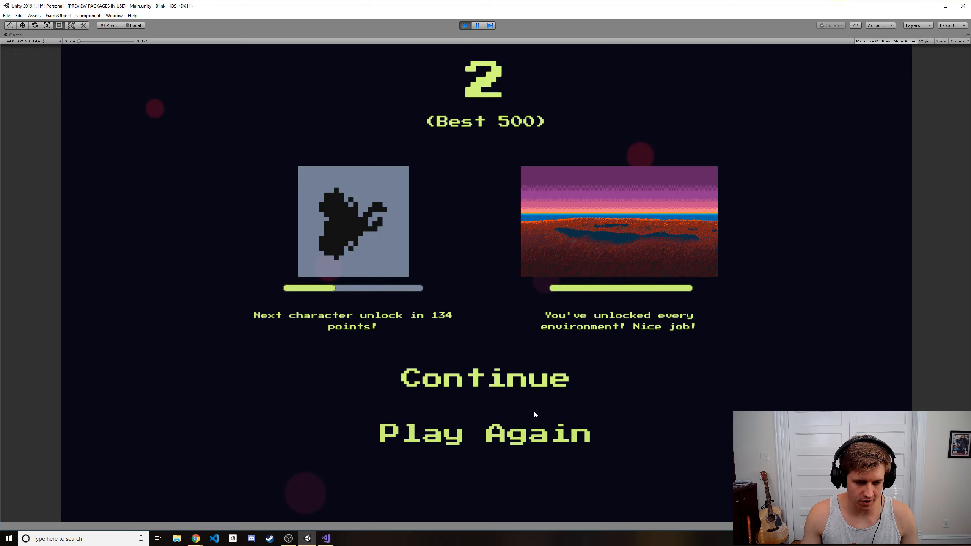
- Try Continue on the game over screen and choose Play Again to get back to the title screen
click(487, 387)
click(485, 340)
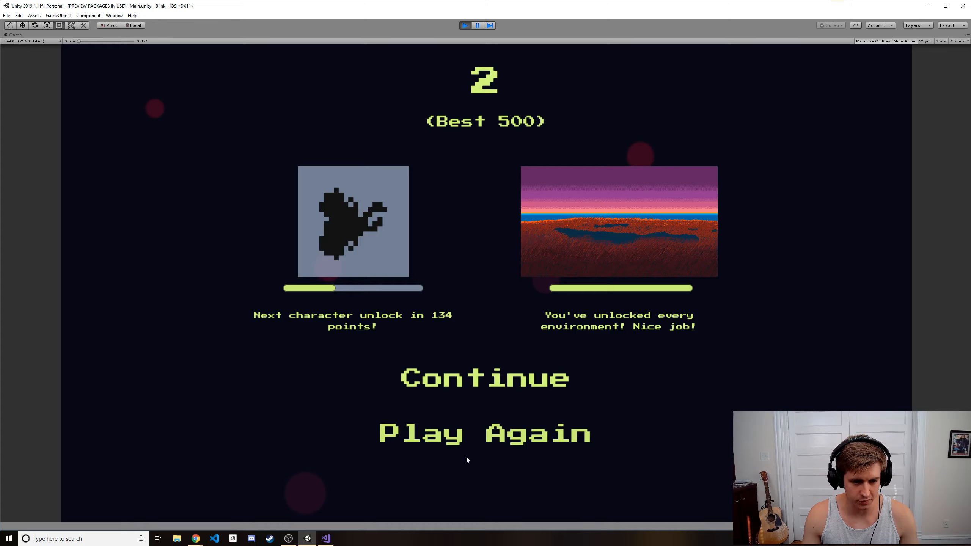
click(471, 447)
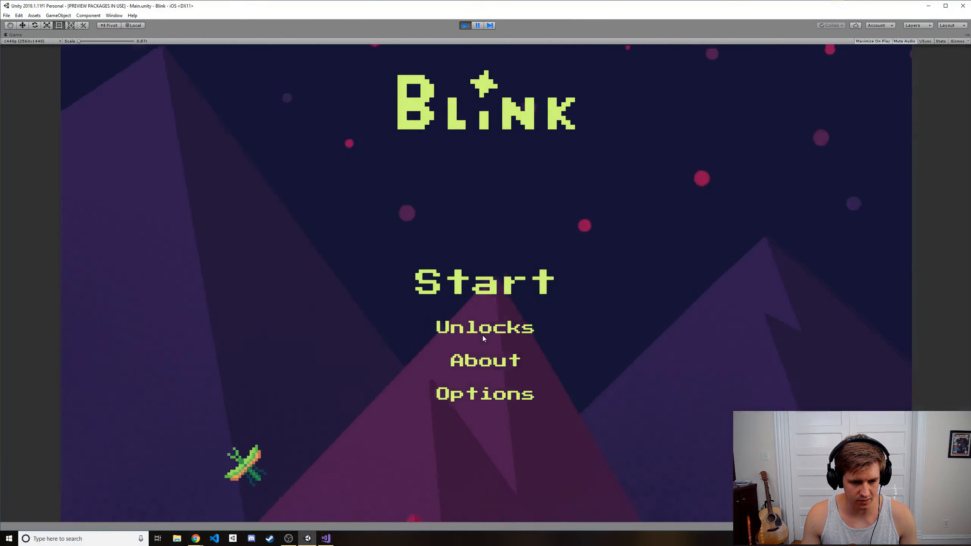
- Reopen Unlocks, check the Player Characters list down to the $0.99 duck, and stop Play mode
click(482, 335)
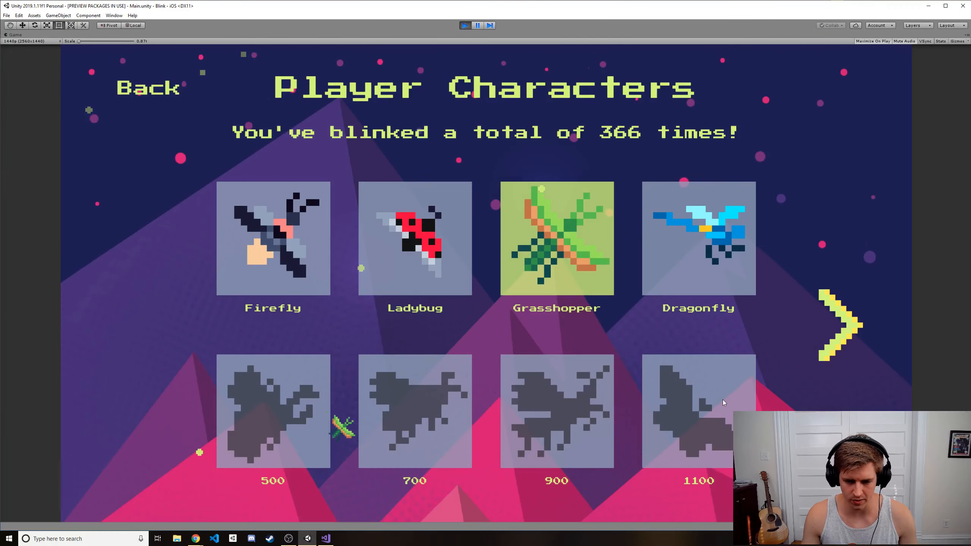
drag(722, 399, 680, 271)
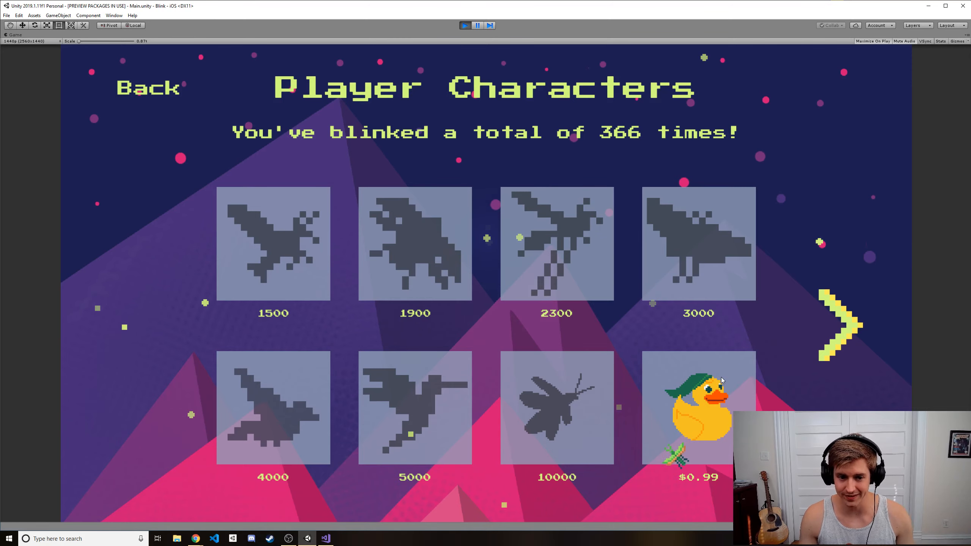
scroll(519, 332, up, 5)
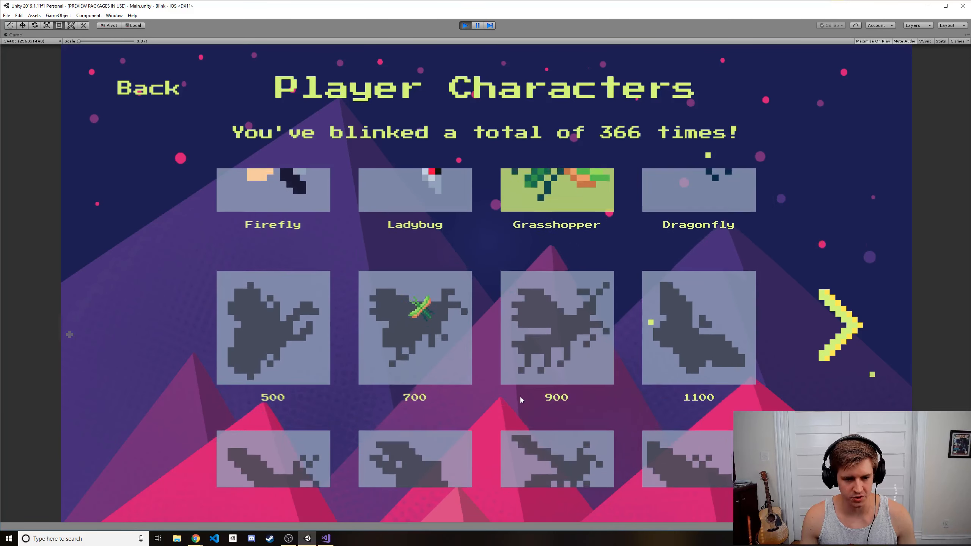
scroll(518, 429, up, 2)
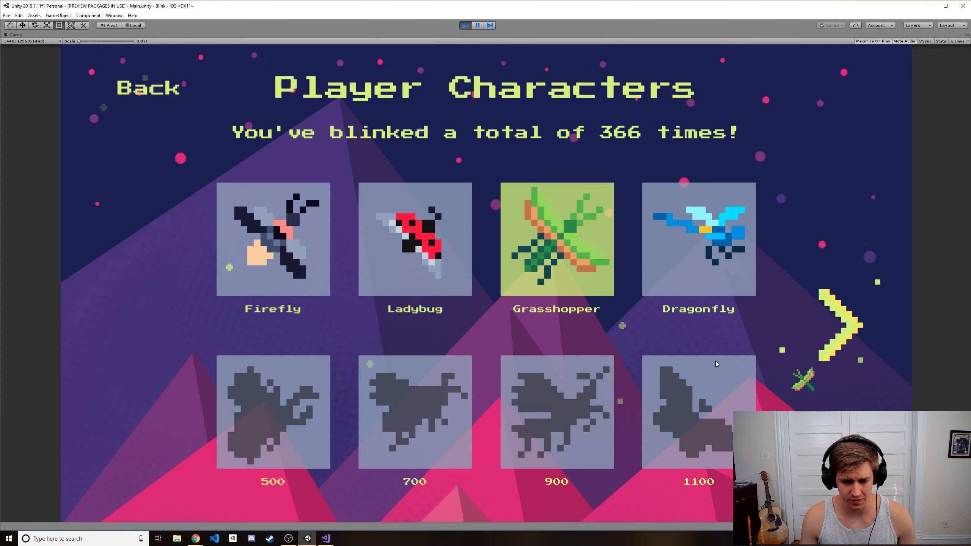
drag(716, 377, 676, 218)
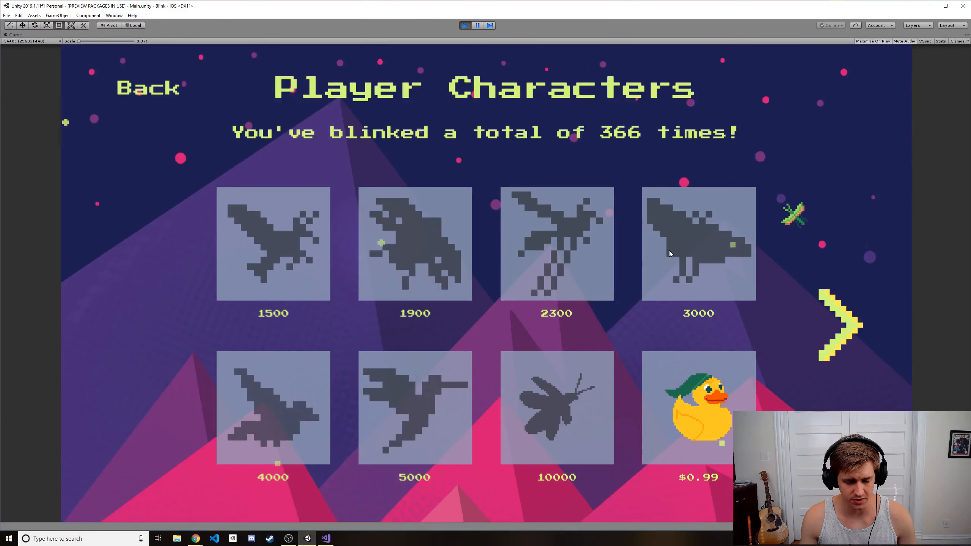
click(465, 25)
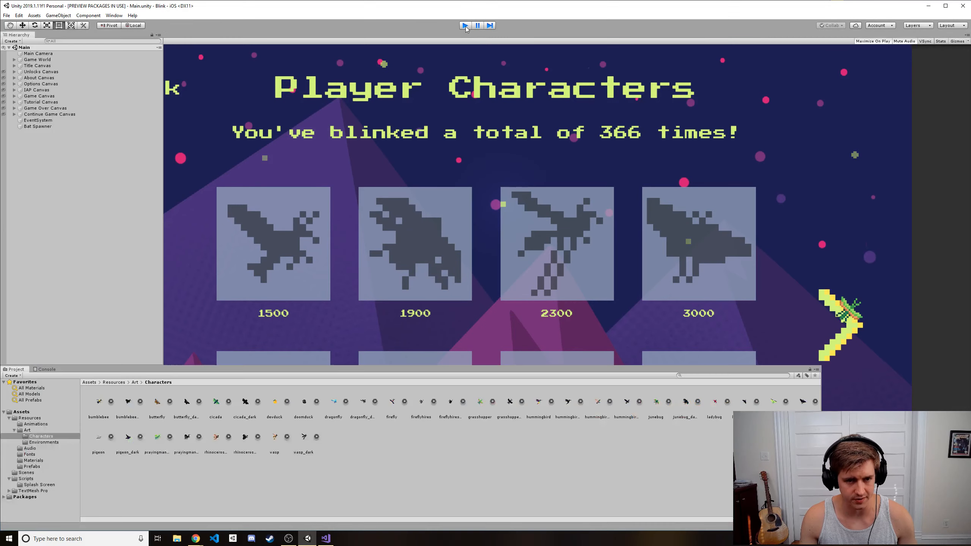
- Switch to Visual Studio and close the ProgressIndicator.cs, RainManager.cs and UnlocksManager.cs files, keeping GameWorld.cs open
key(alt+Tab)
key(alt+Tab)
key(alt+Tab)
key(alt+Tab)
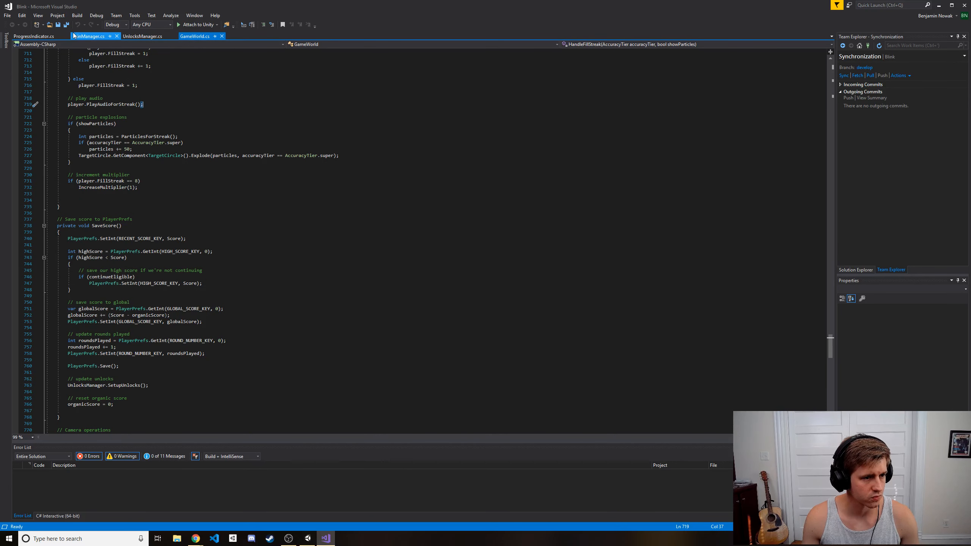
click(66, 36)
click(57, 36)
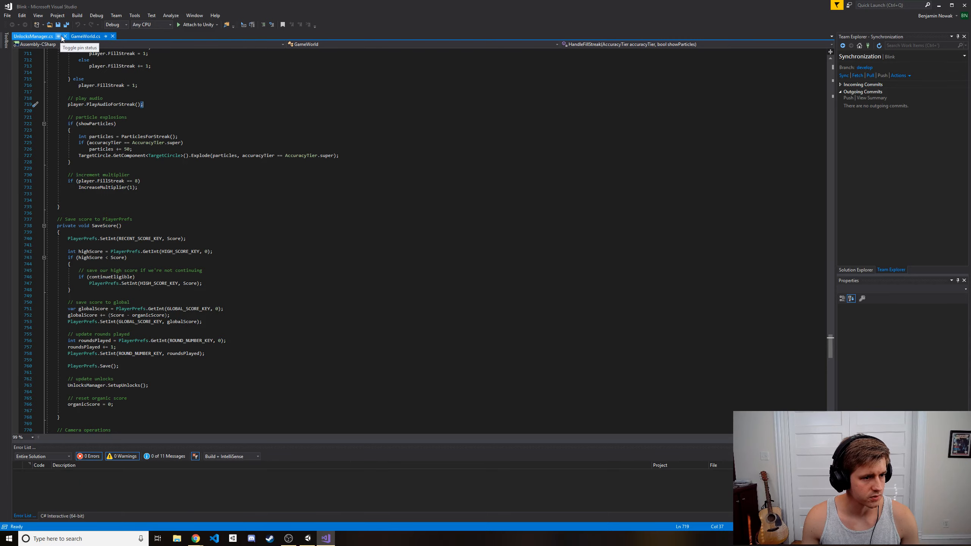
click(65, 36)
- Insert a PlayerPrefs.SetInt call on a new first line inside the Start() method of GameWorld.cs
drag(830, 346, 831, 72)
click(505, 276)
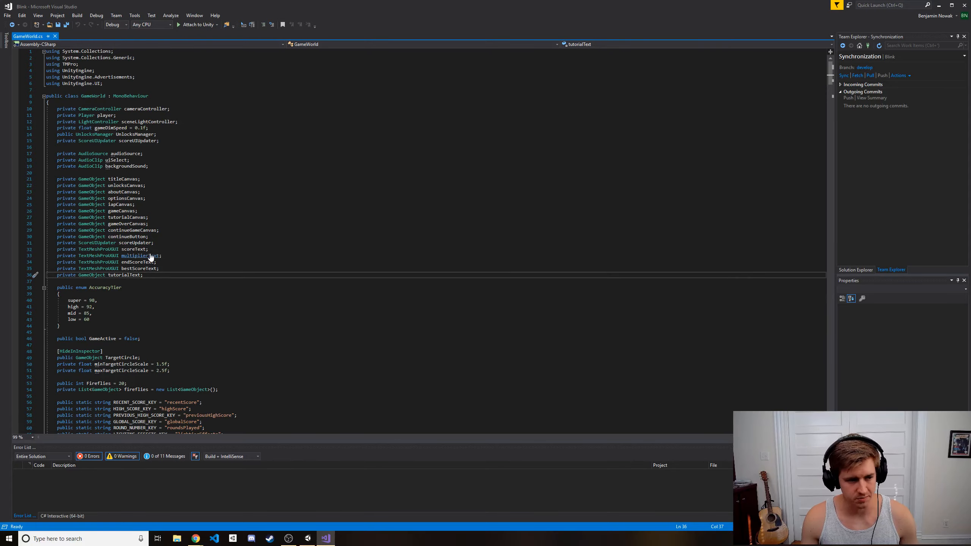
ctrl+scroll(264, 222, up, 6)
scroll(263, 222, down, 20)
scroll(264, 221, down, 13)
click(167, 245)
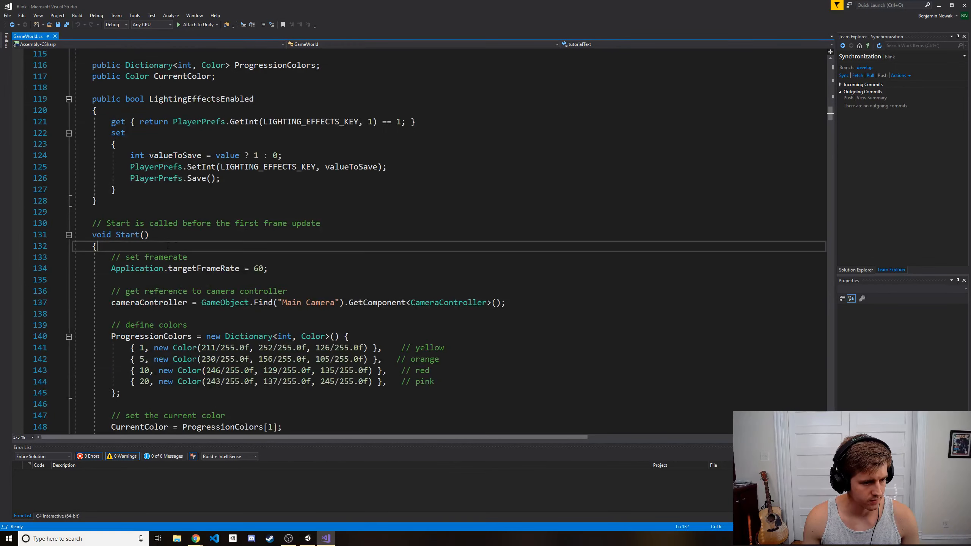
key(Return)
text(PlayerPrefs.set)
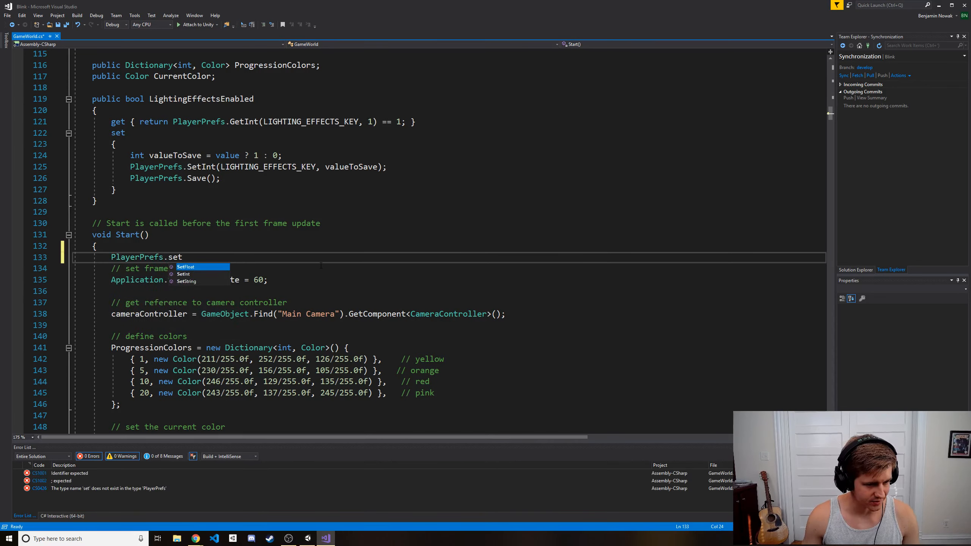
key(Down)
key(Tab)
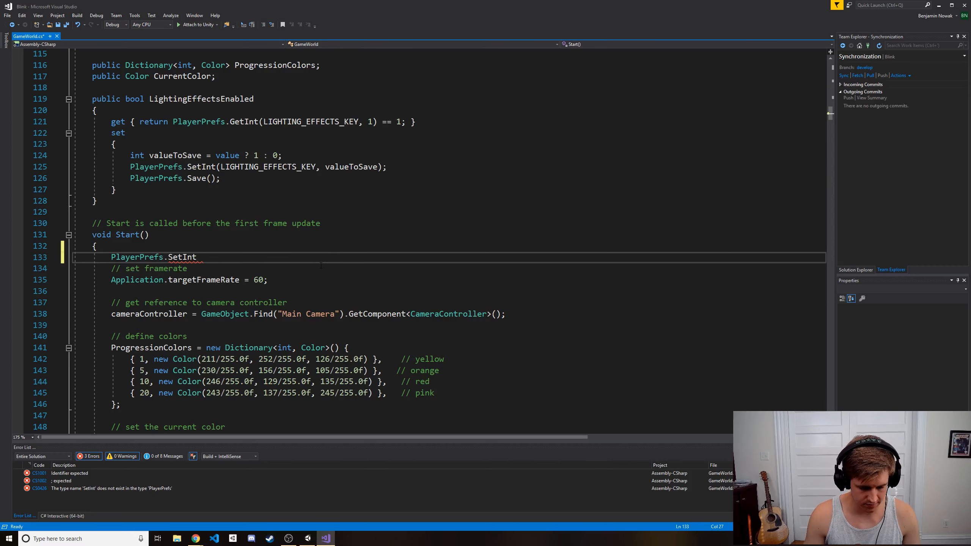
- Complete the SetInt call with the arguments GLOBAL_SCORE_KEY and 10000, and save GameWorld.cs
text(()
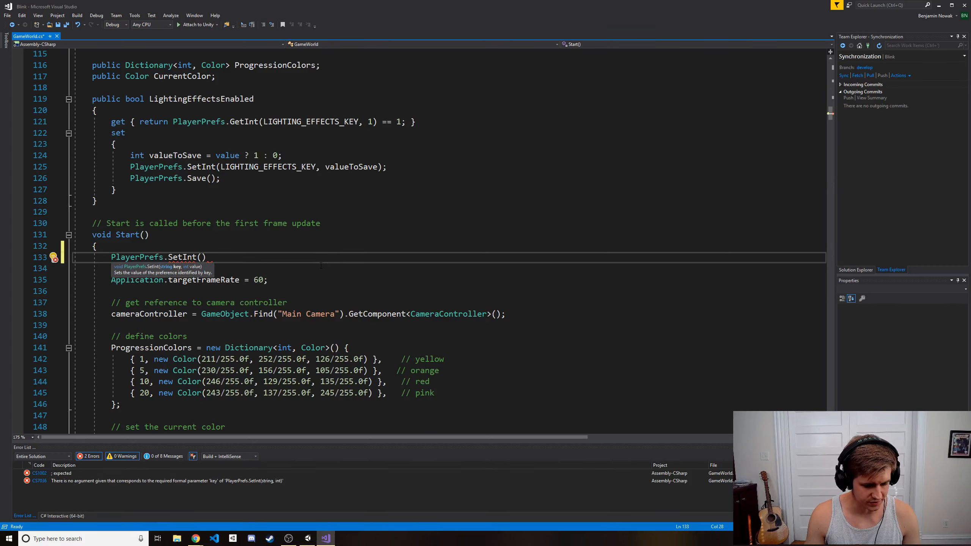
text(Glo)
key(Tab)
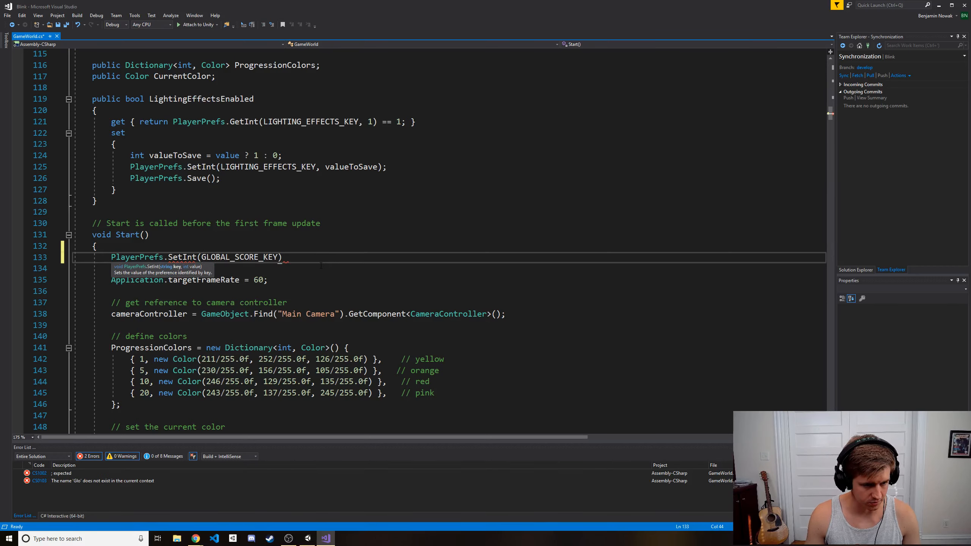
text(, 1000)
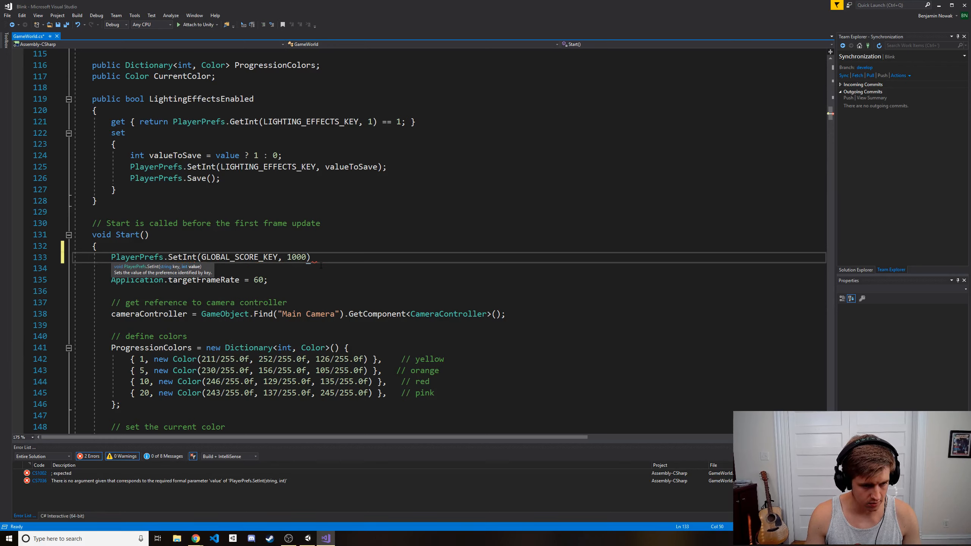
text(0))
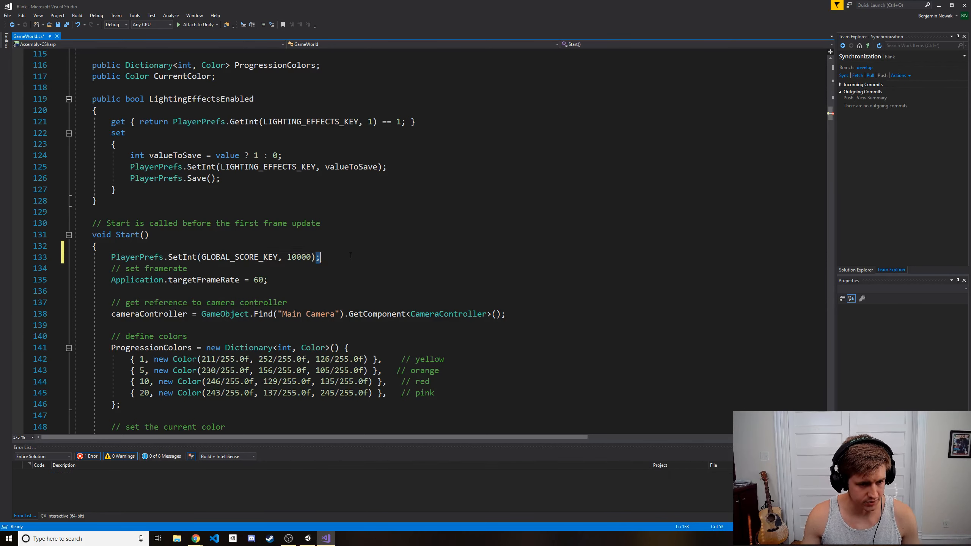
key(Up)
key(Up)
key(ctrl+s)
- Switch to Unity, run the game up to the title screen so Start() executes, and stop Play mode
key(alt+Tab)
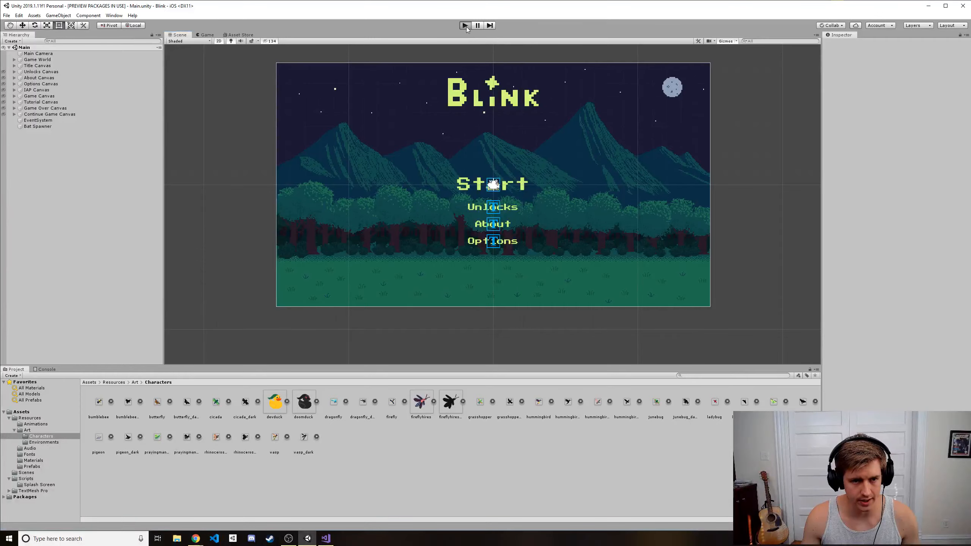
click(466, 26)
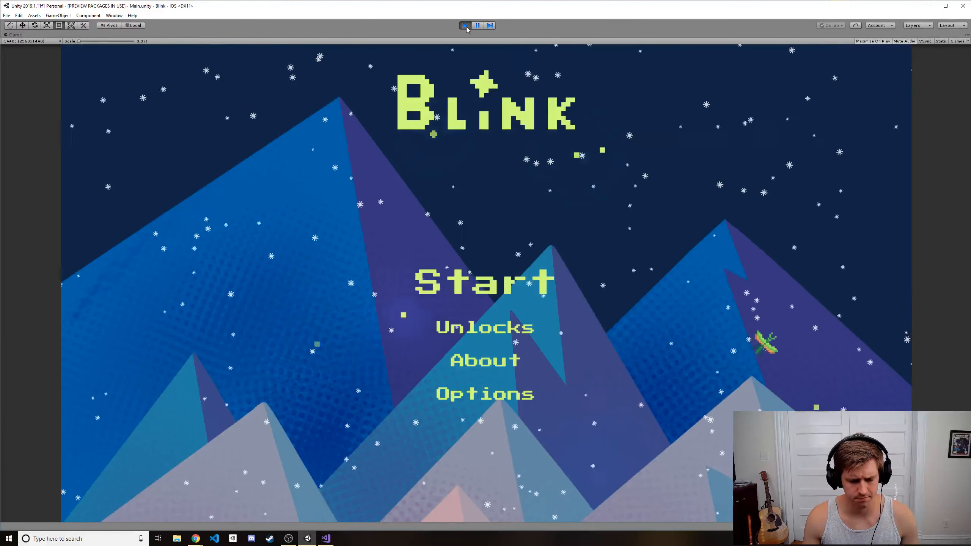
click(465, 26)
- Back in Visual Studio, delete the PlayerPrefs.SetInt line from Start() and save GameWorld.cs
key(alt+Tab)
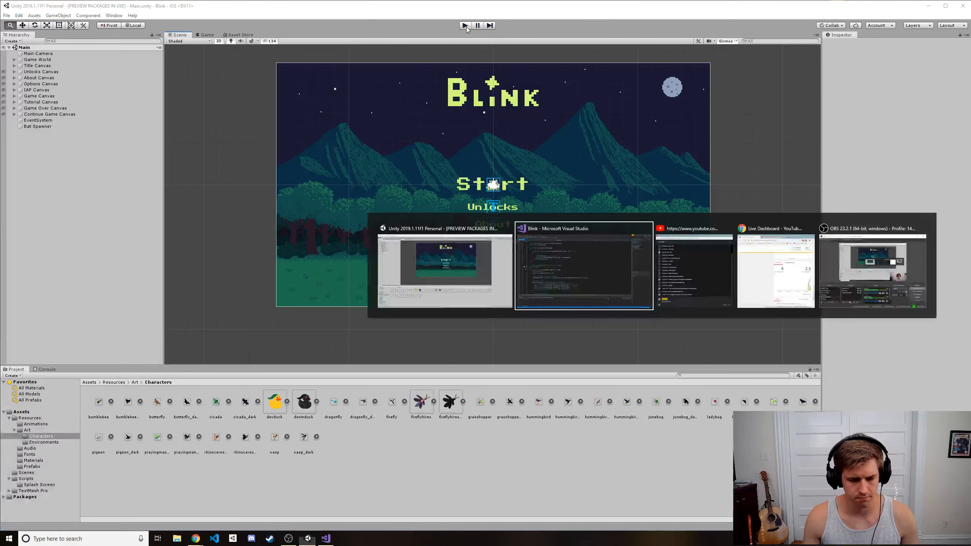
triple_click(237, 257)
key(Delete)
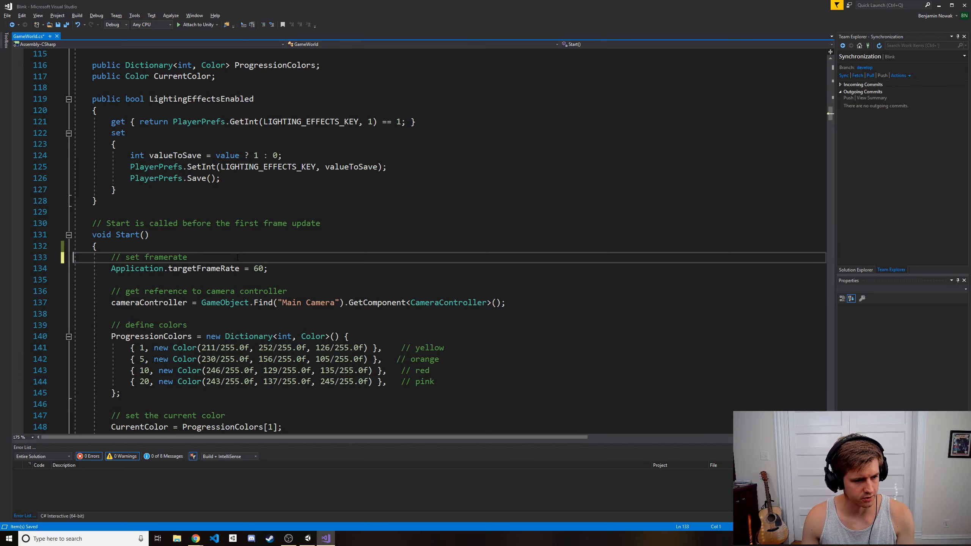
click(321, 238)
key(ctrl+s)
- Return to Unity, run the game and check the Player Characters list in Unlocks down to the last row
key(alt+Tab)
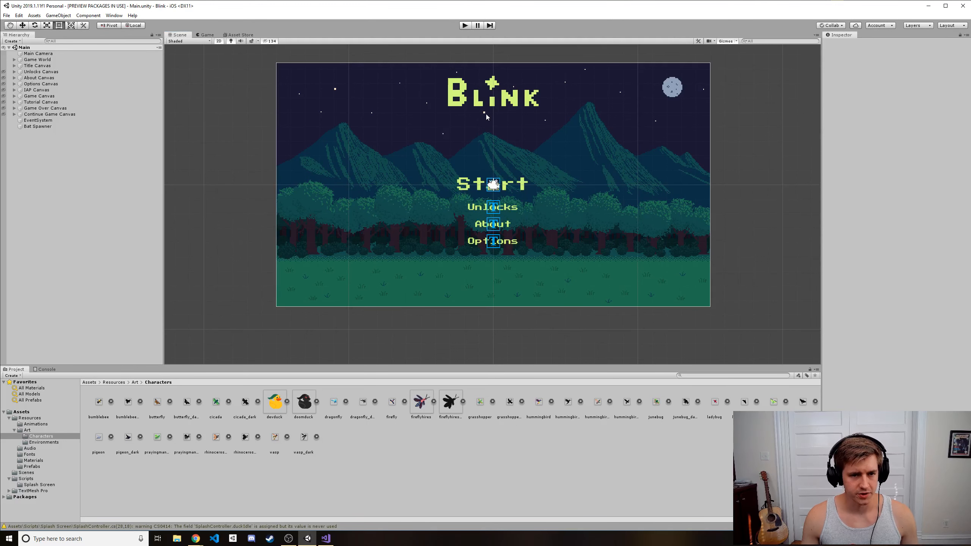
click(468, 27)
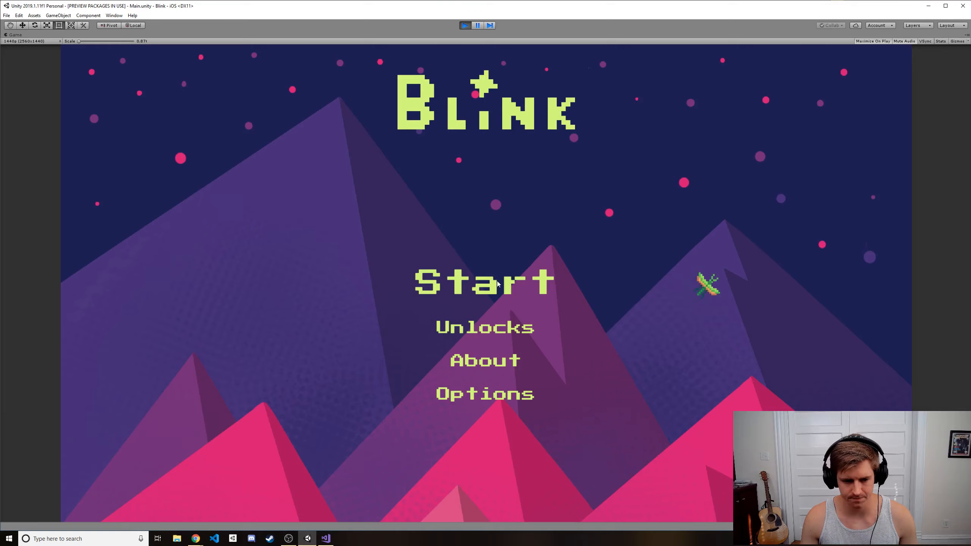
click(508, 327)
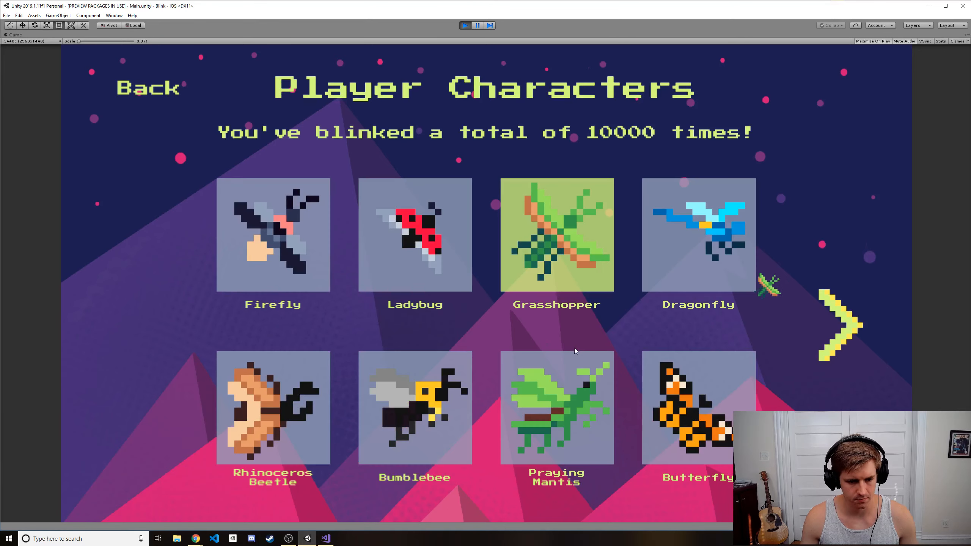
scroll(593, 336, down, 2)
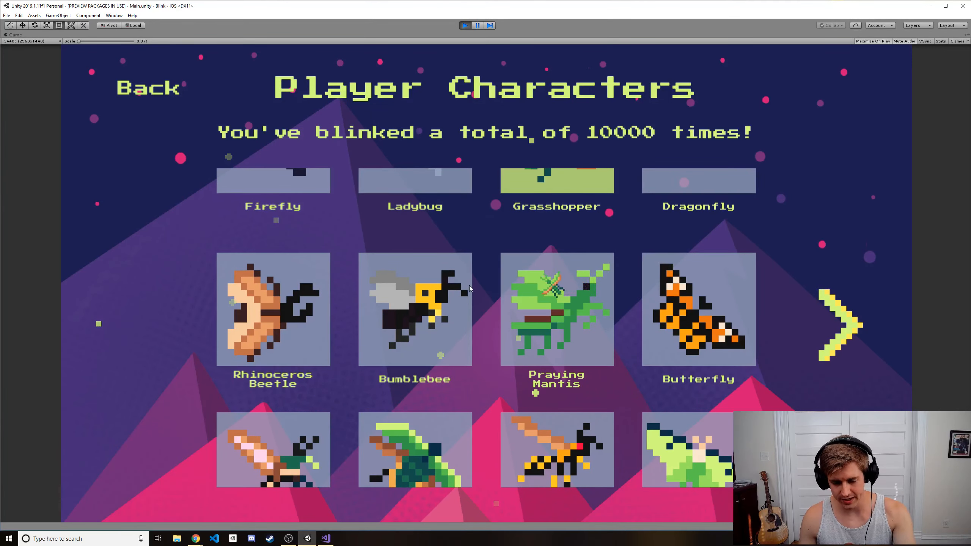
scroll(469, 365, down, 3)
scroll(467, 377, down, 2)
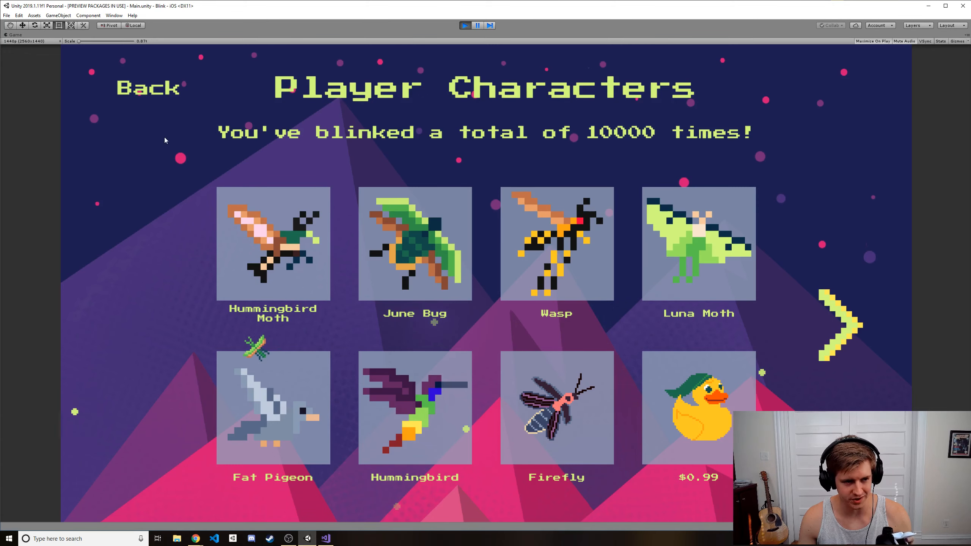
- Leave and reopen Unlocks, and select the dark forest labelled 100 as the environment
click(159, 94)
click(479, 323)
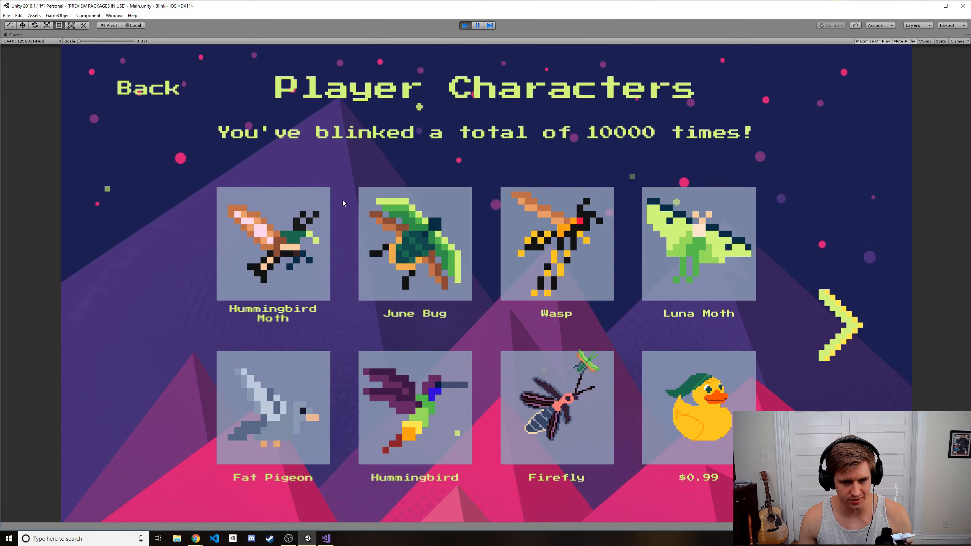
click(852, 315)
click(696, 244)
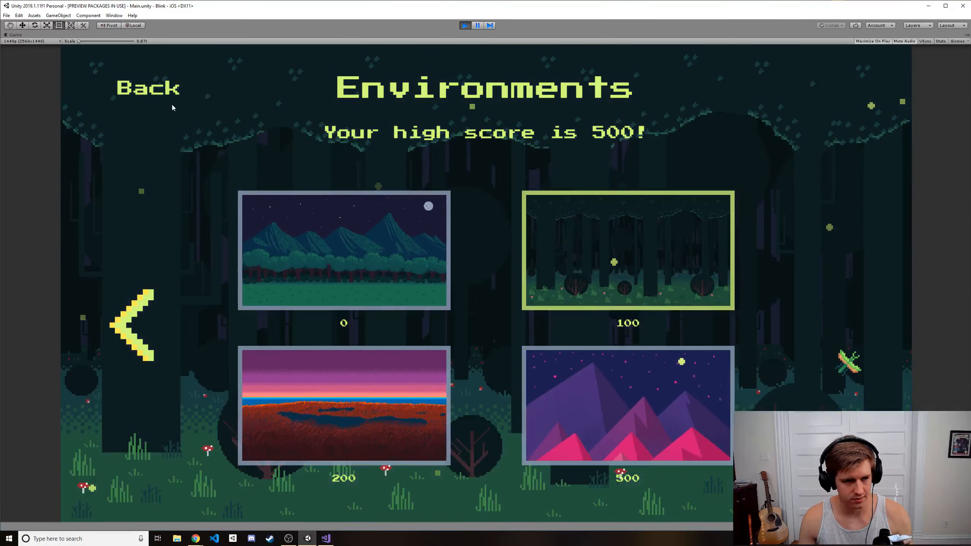
- Go back to the title screen, reopen Unlocks and return from Environments to the Player Characters page
click(163, 95)
click(474, 325)
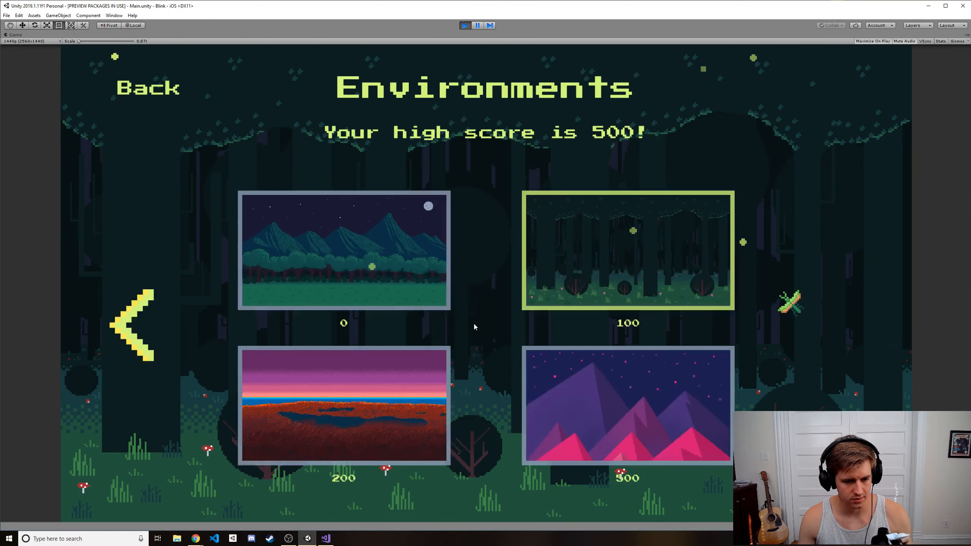
click(160, 322)
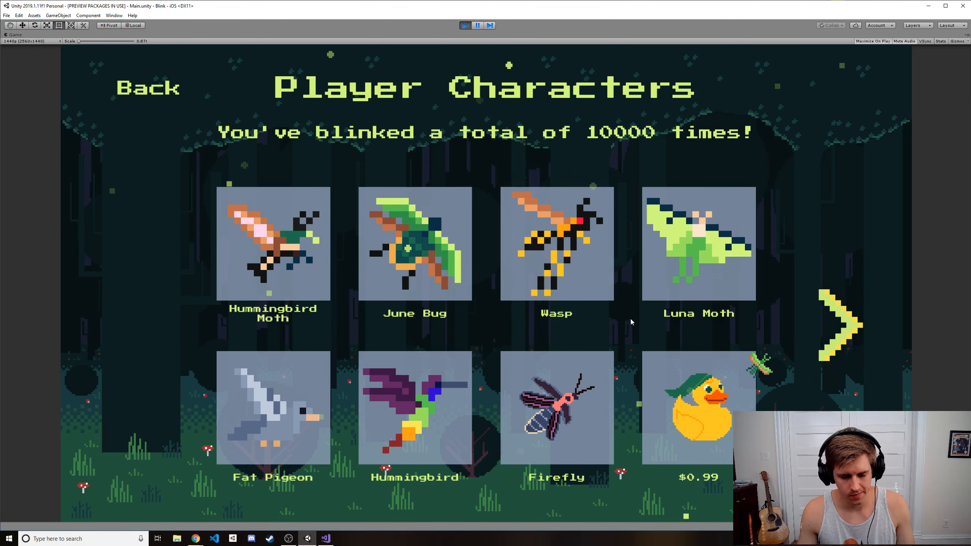
- Try the Firefly beside the $0.99 duck, the Wasp and the Butterfly as player characters
drag(624, 335, 633, 438)
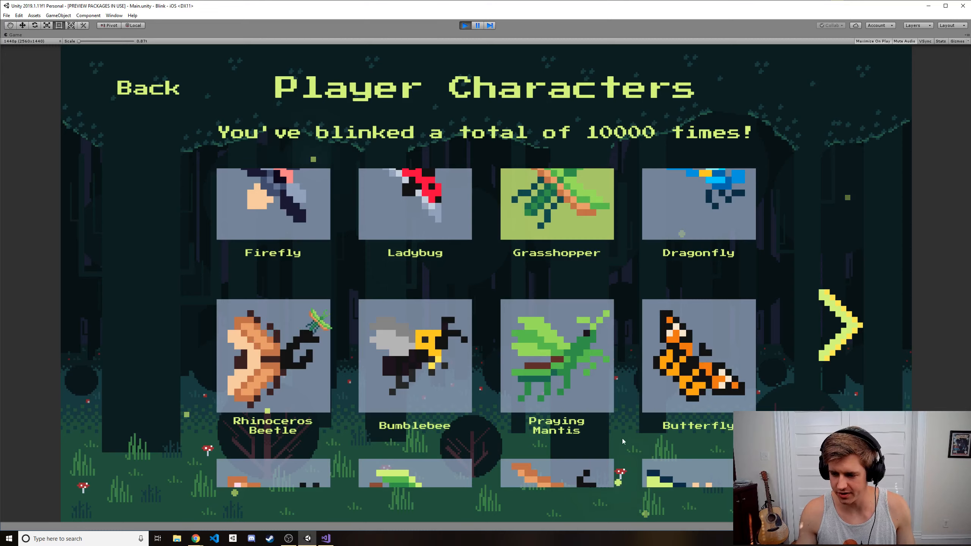
scroll(650, 386, down, 5)
click(572, 431)
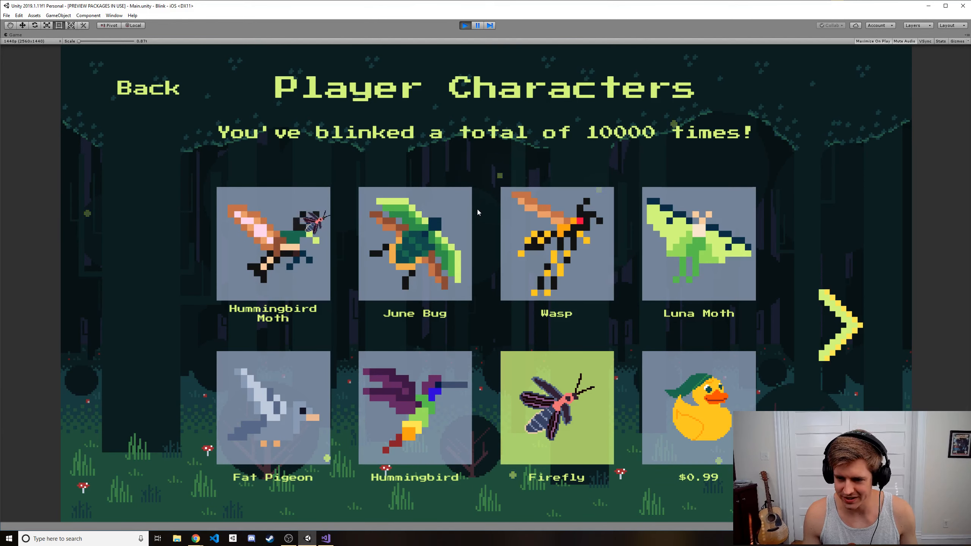
click(547, 264)
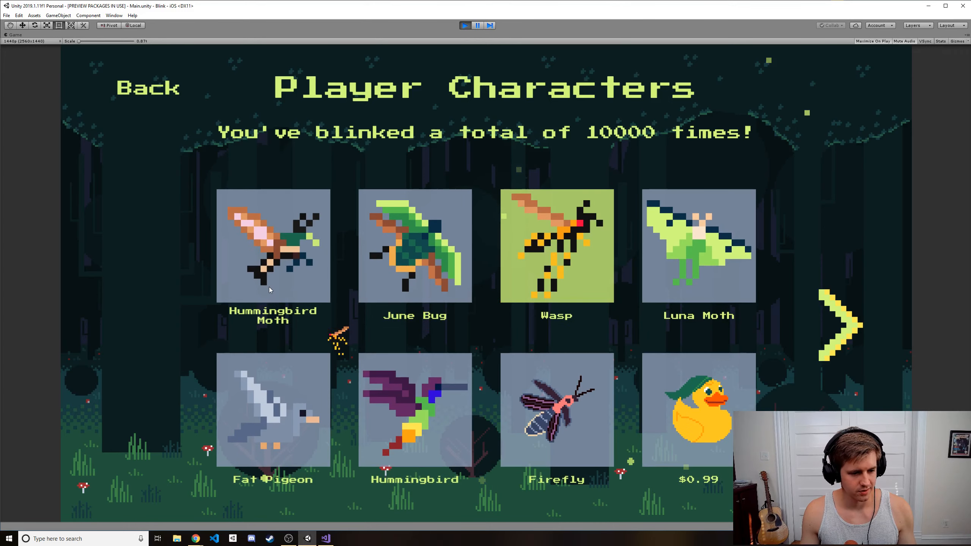
drag(311, 288, 361, 428)
scroll(376, 442, up, 3)
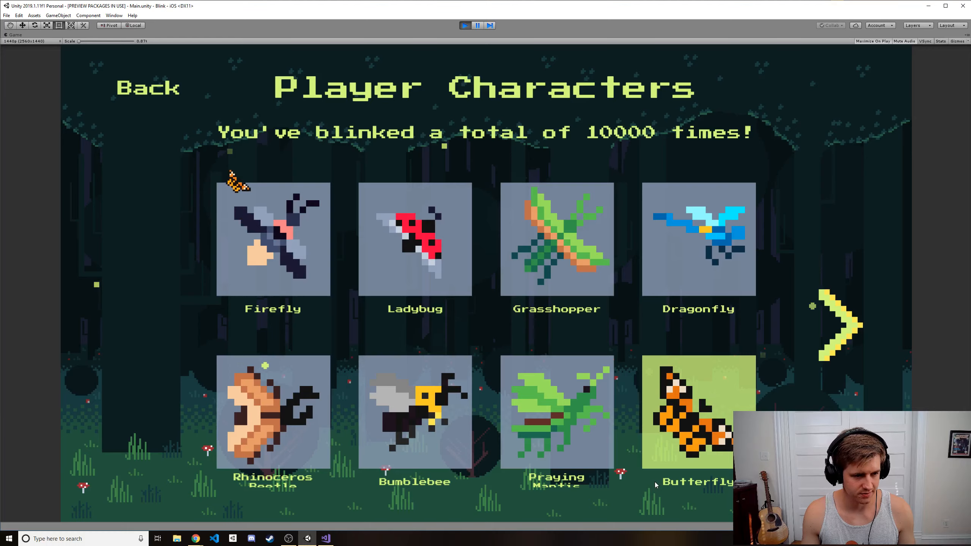
- Select the Firefly beside the $0.99 duck as the player character
scroll(602, 413, down, 4)
scroll(600, 362, down, 2)
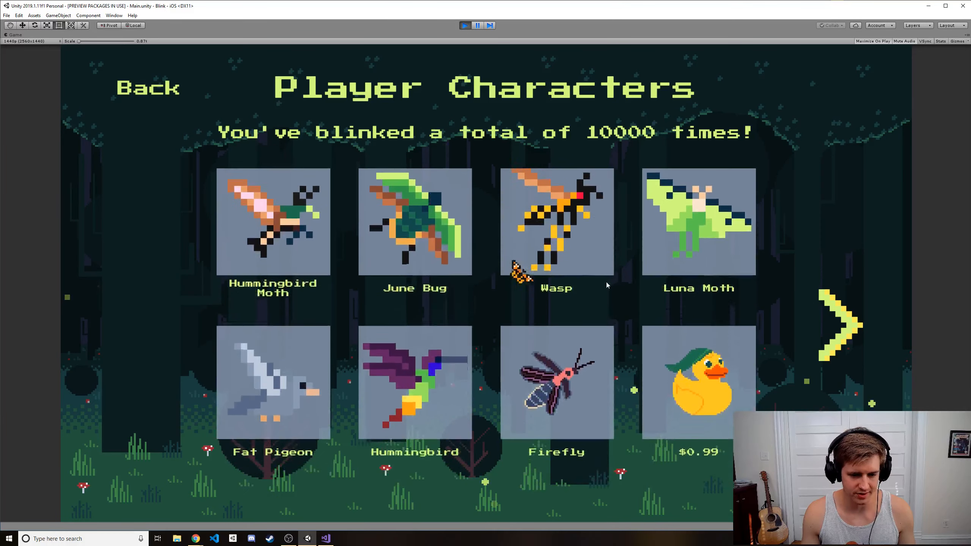
click(583, 388)
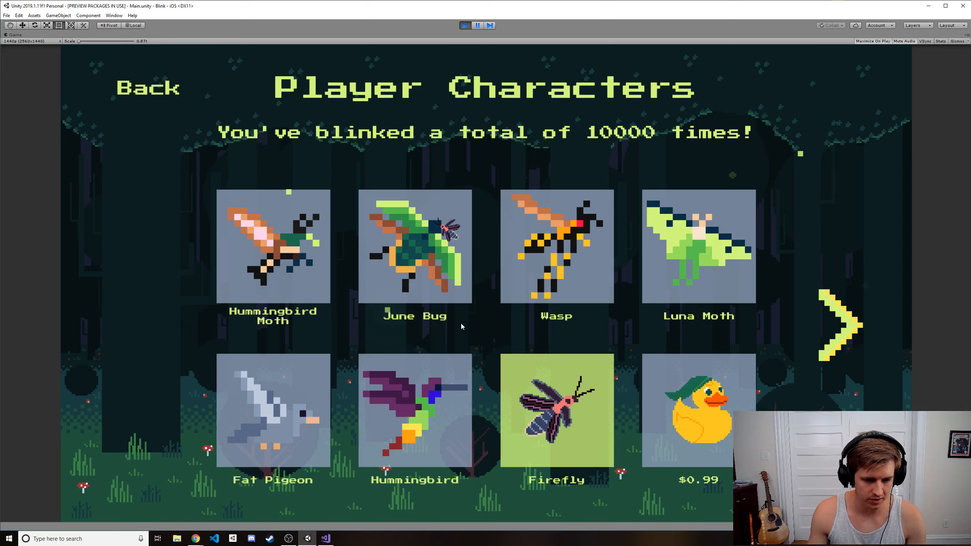
- Examine the layout and scrolling behaviour of the Player Characters list between its first and lower rows
scroll(459, 323, down, 5)
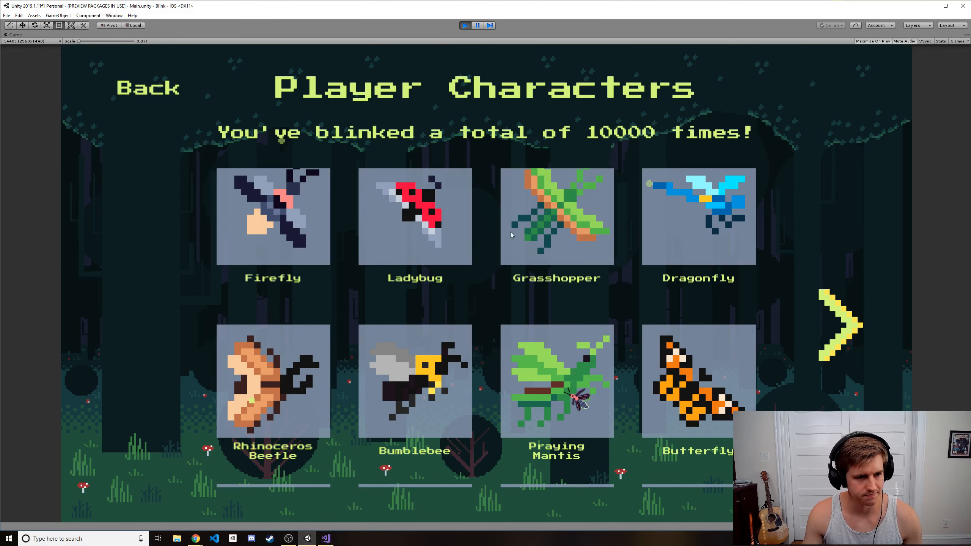
scroll(509, 282, up, 1)
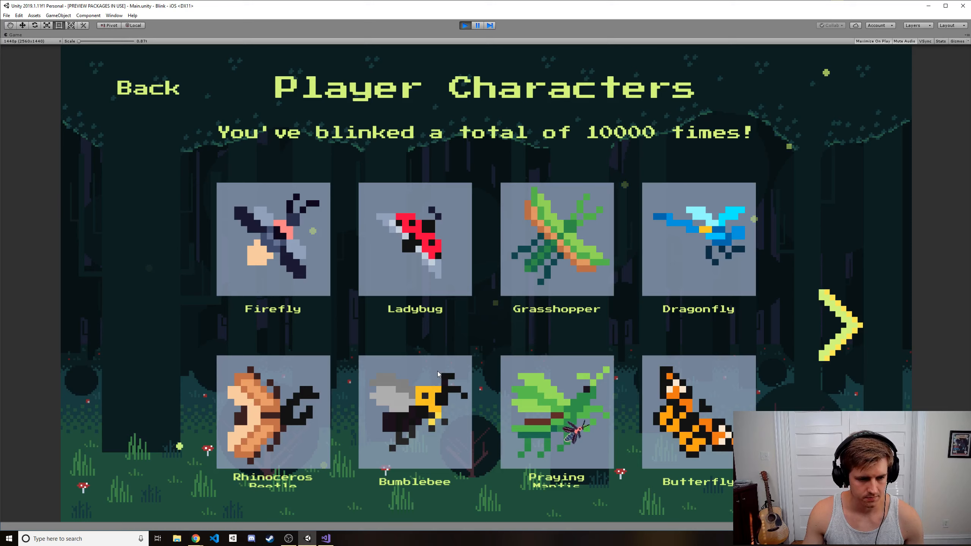
drag(437, 373, 438, 321)
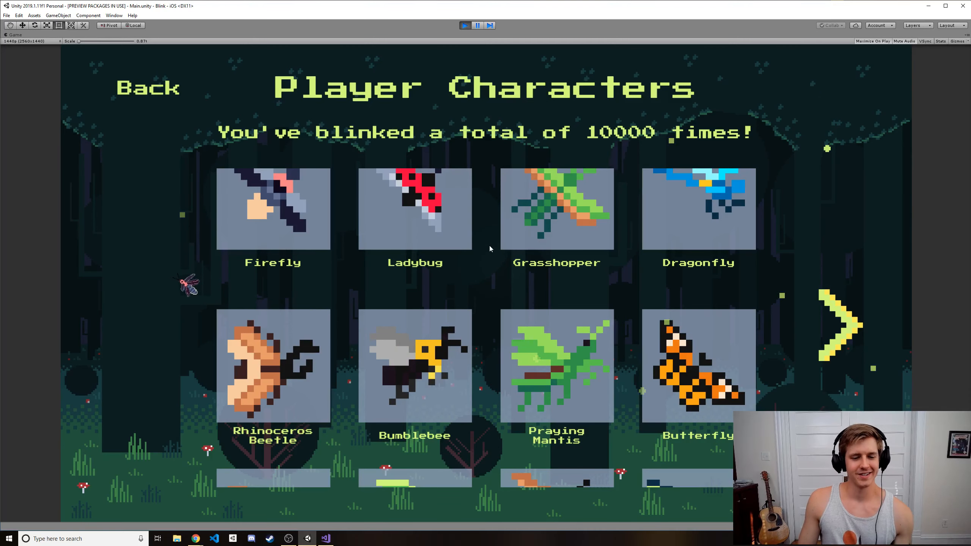
drag(490, 246, 503, 314)
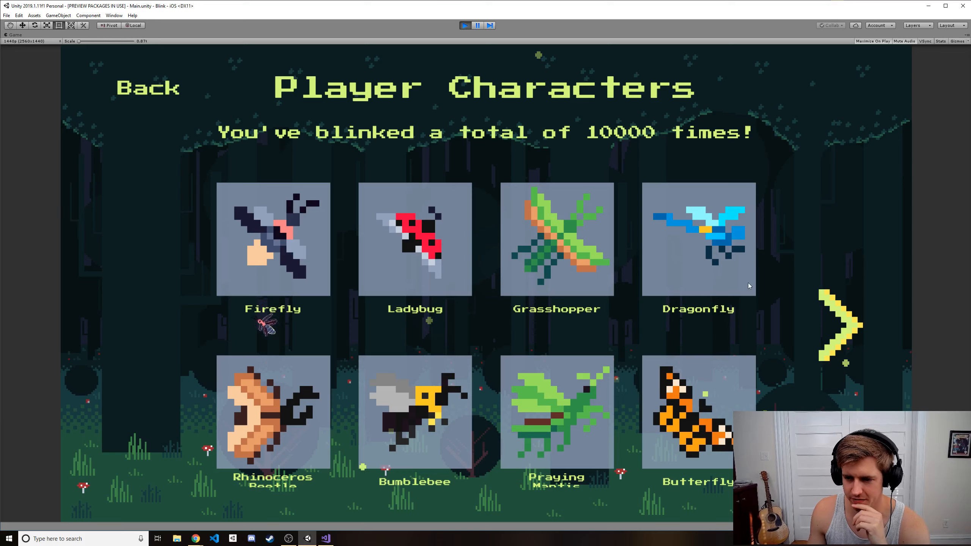
mouse_move(504, 328)
mouse_down()
mouse_move(496, 311)
mouse_move(500, 345)
mouse_up()
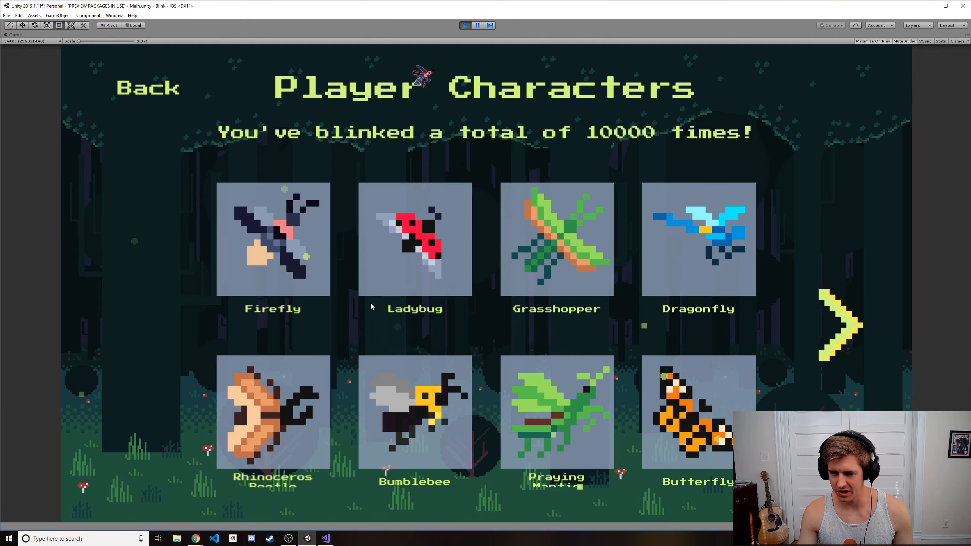
scroll(504, 306, down, 3)
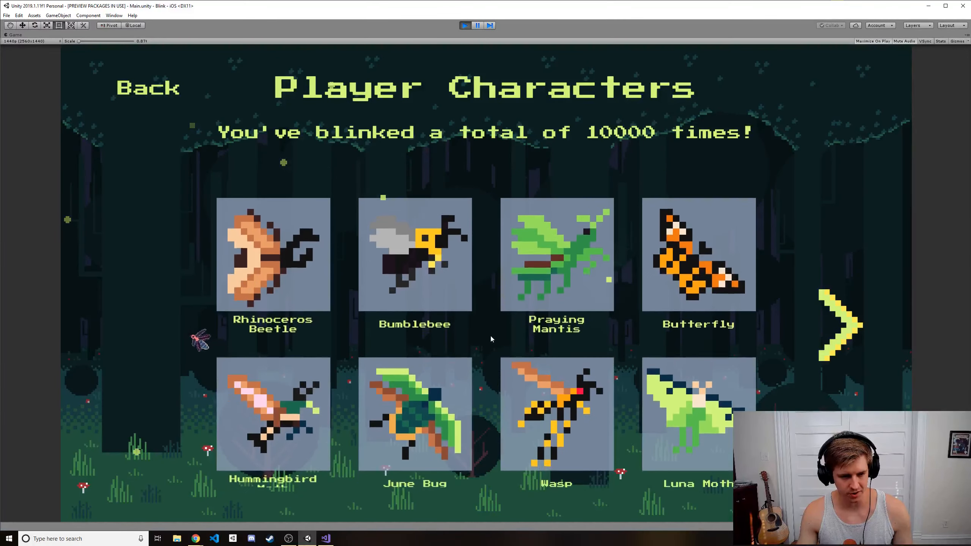
scroll(491, 382, up, 3)
scroll(504, 382, down, 2)
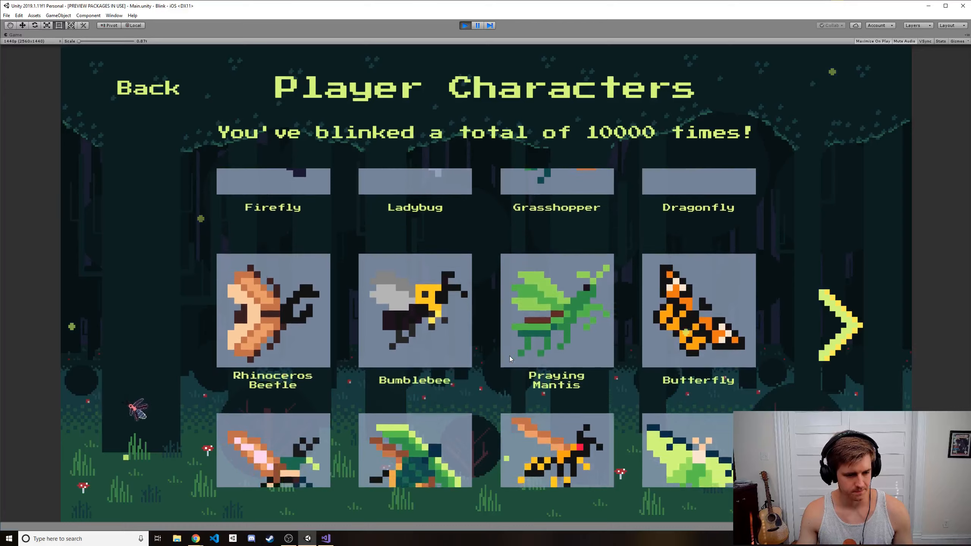
scroll(510, 356, up, 3)
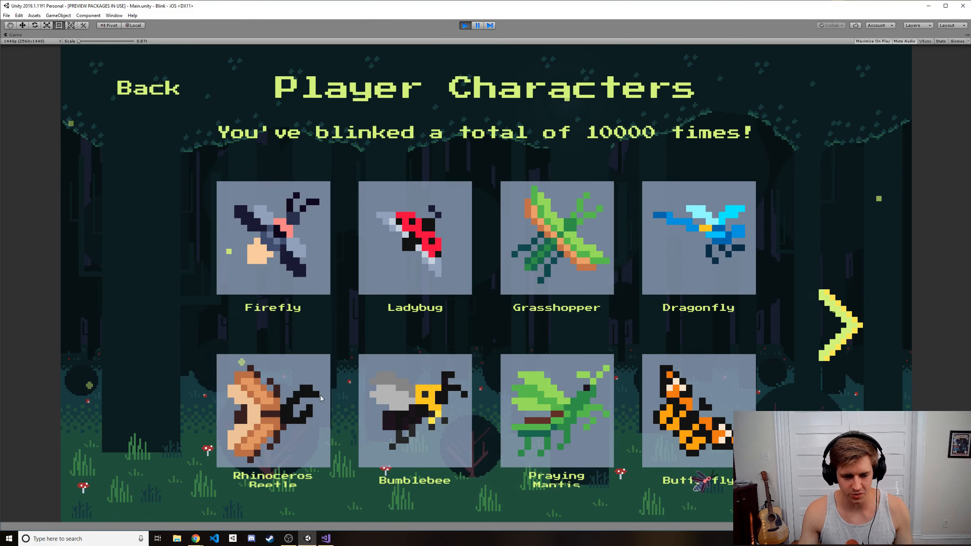
- Select the Butterfly as the player character
scroll(359, 371, down, 3)
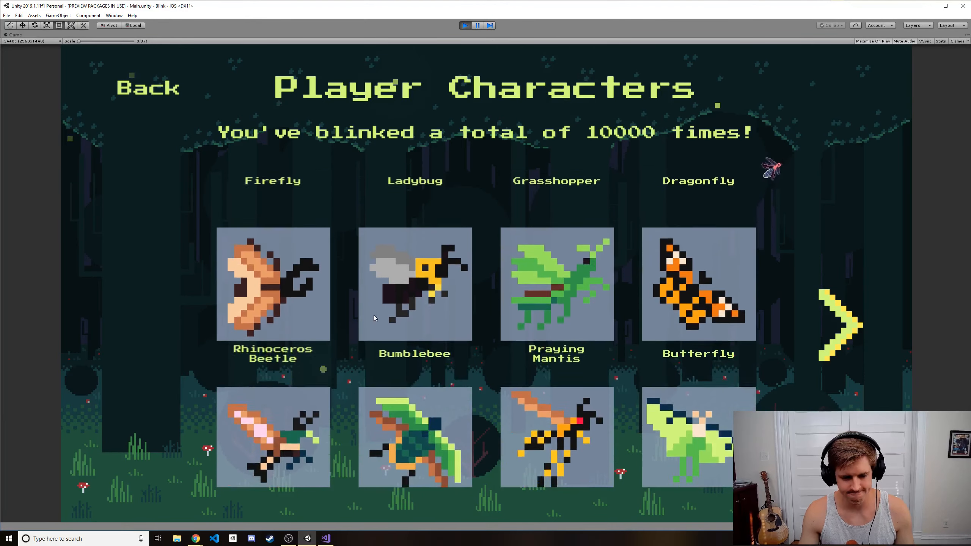
scroll(374, 317, down, 1)
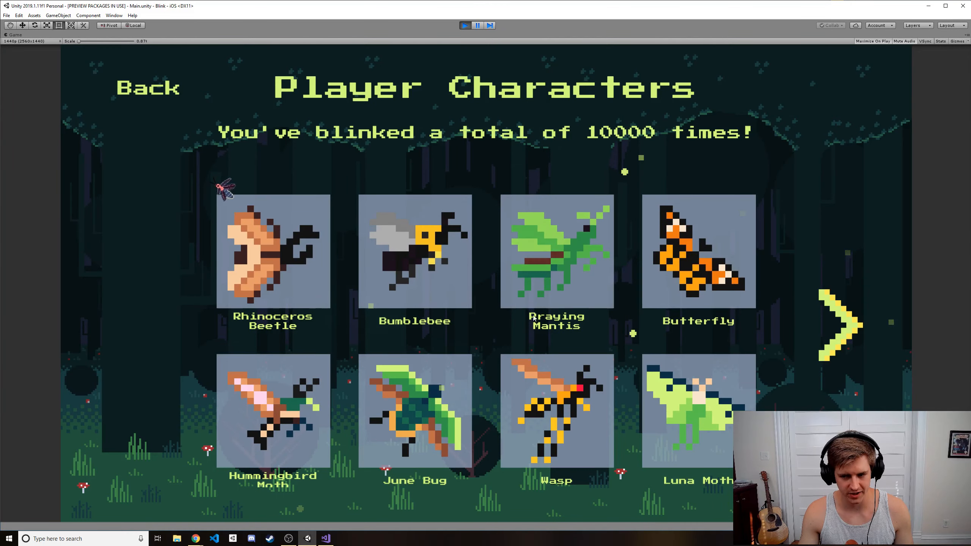
scroll(702, 354, up, 4)
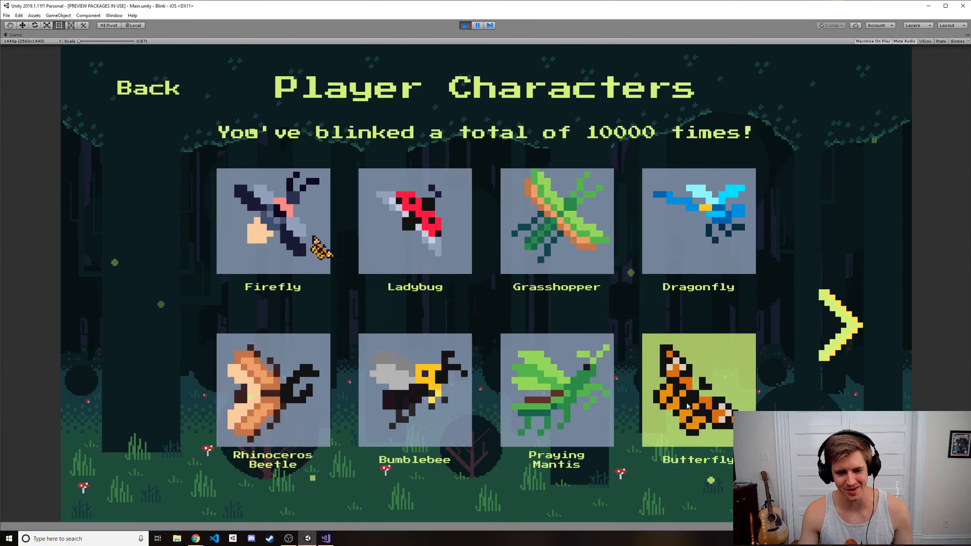
- Go back to the title screen, start a game with the Butterfly and play the round until game over
click(123, 86)
click(539, 281)
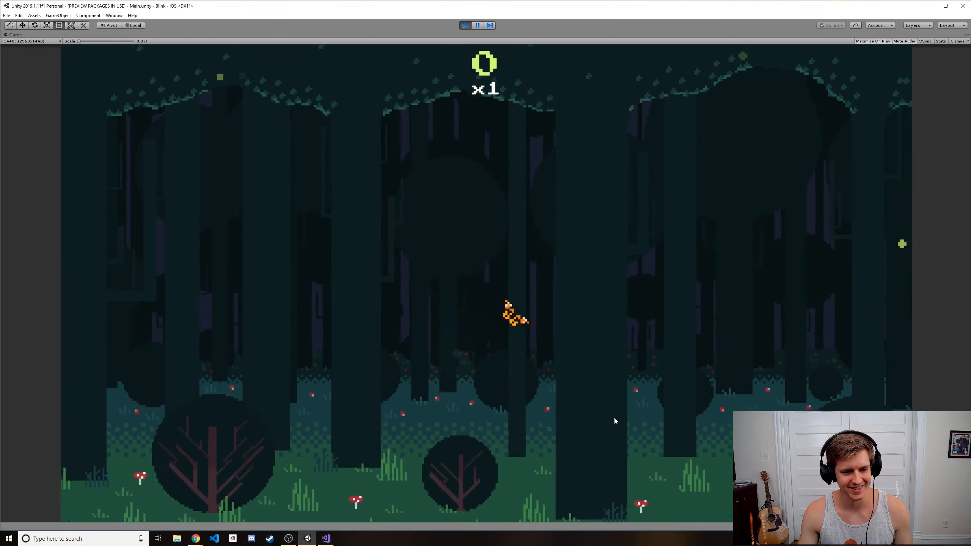
click(253, 321)
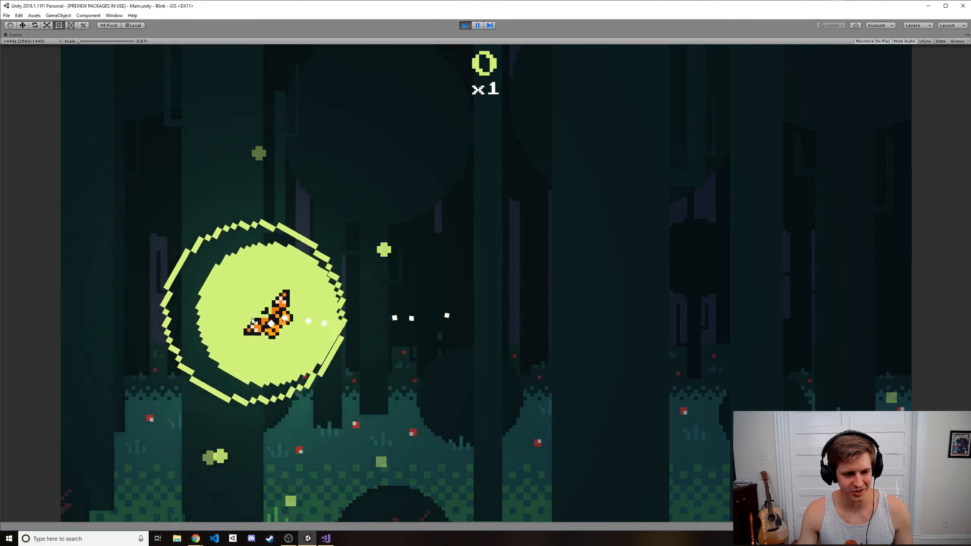
click(674, 274)
click(427, 204)
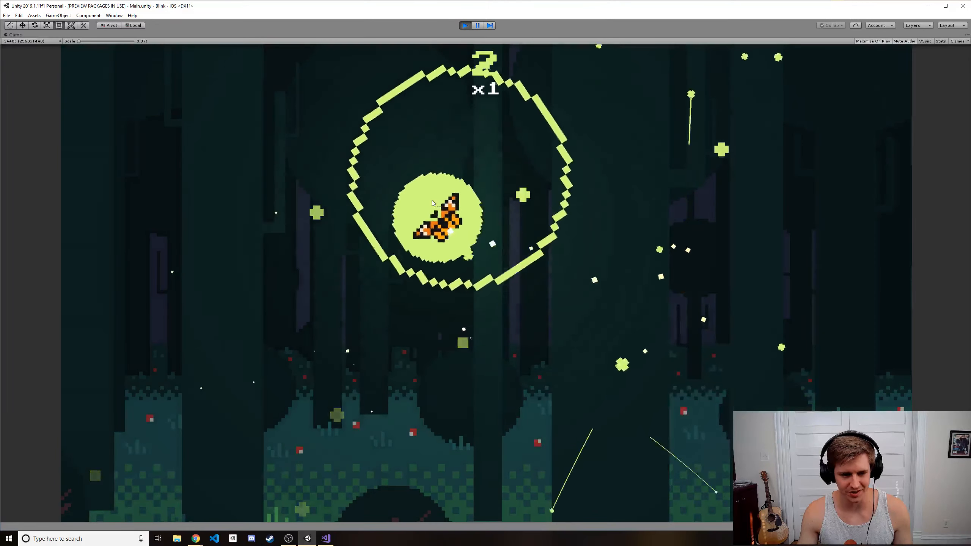
click(793, 214)
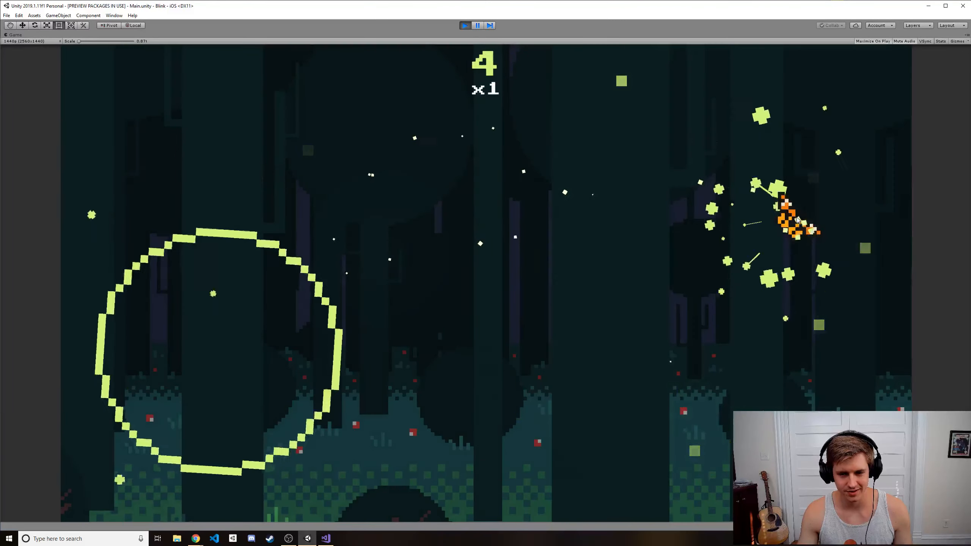
click(225, 367)
click(384, 318)
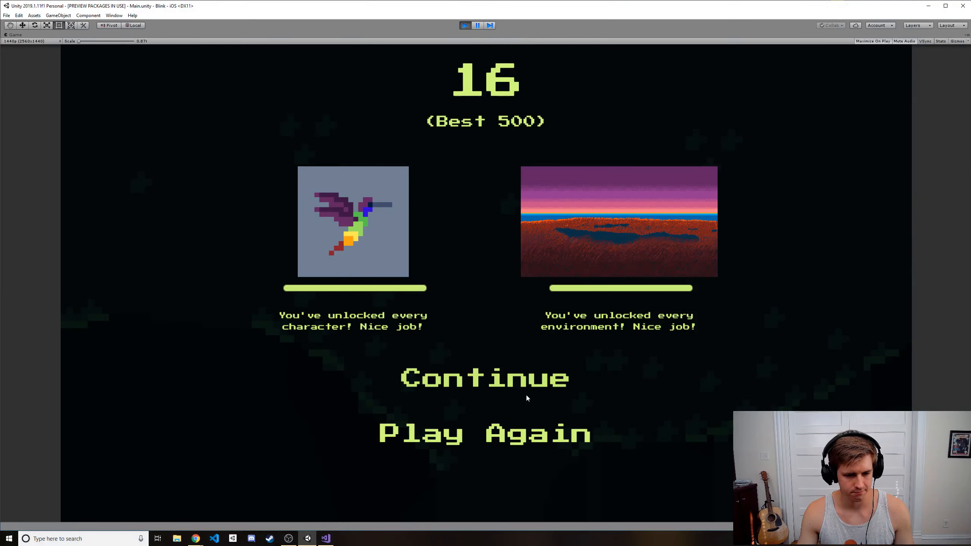
- Continue from the game over screen to the title, reopen Unlocks and select the Praying Mantis as the player character
click(522, 382)
click(490, 331)
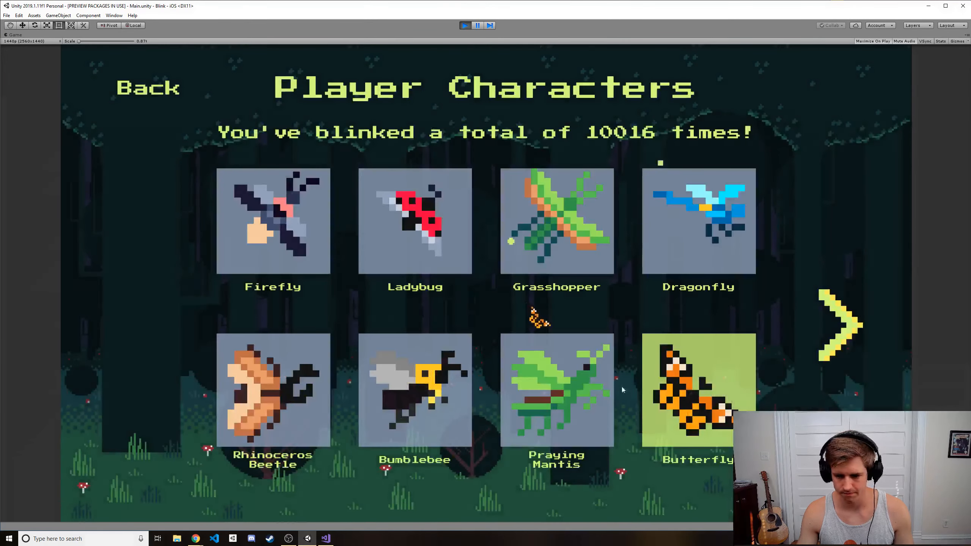
drag(626, 387, 614, 291)
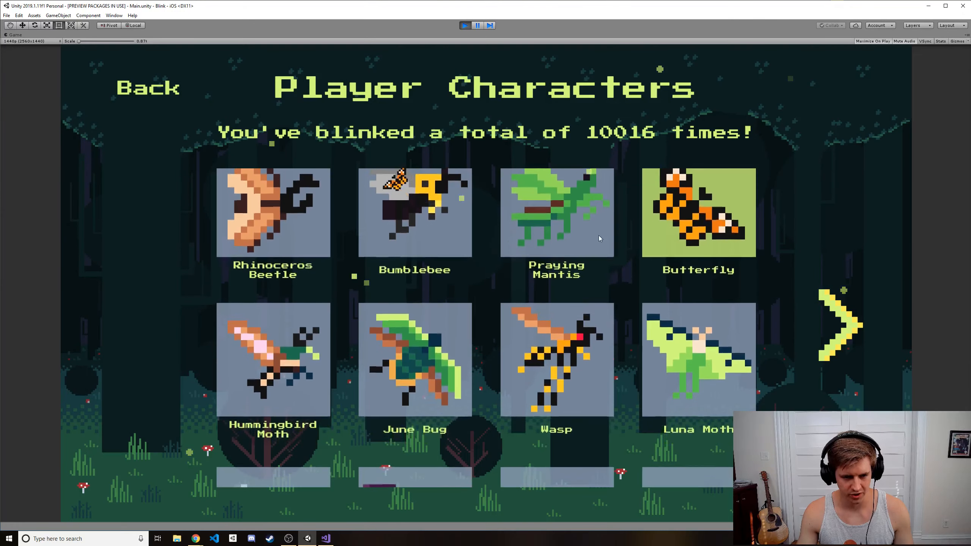
drag(599, 235, 612, 343)
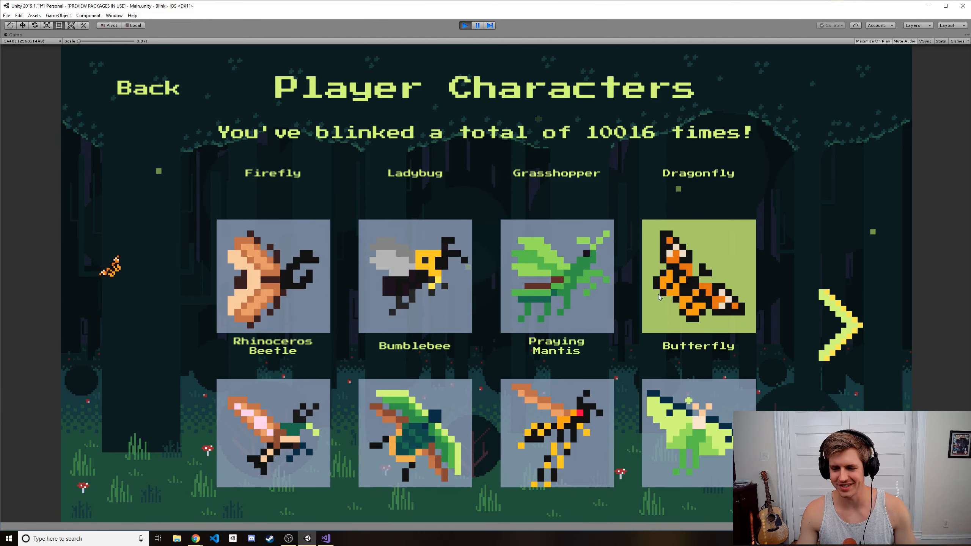
click(577, 299)
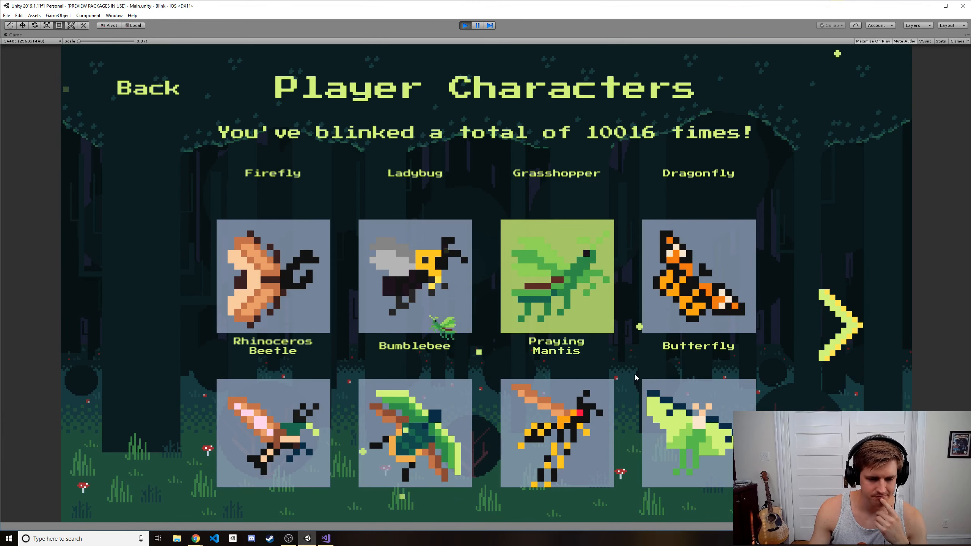
- Check the Player Characters list around the Praying Mantis and stop play mode
scroll(630, 386, up, 3)
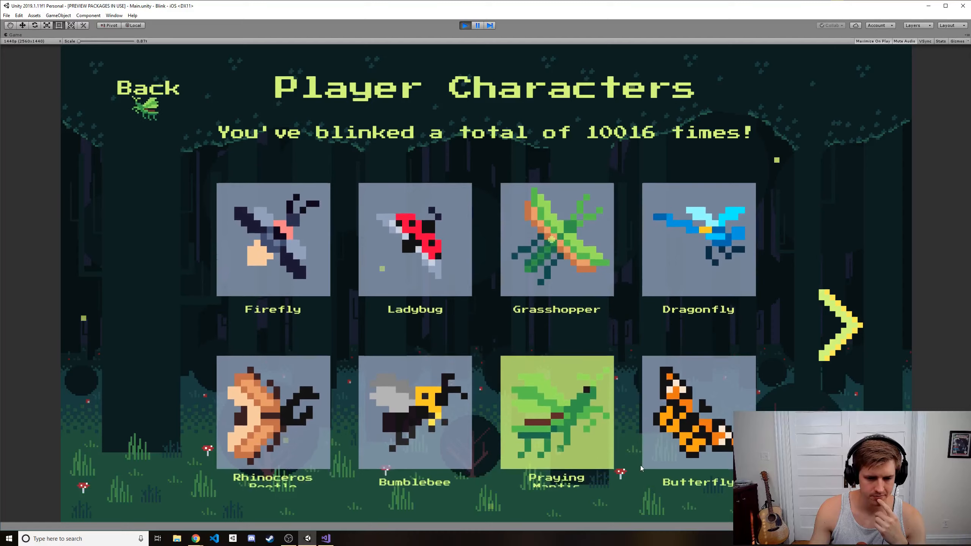
scroll(627, 350, down, 3)
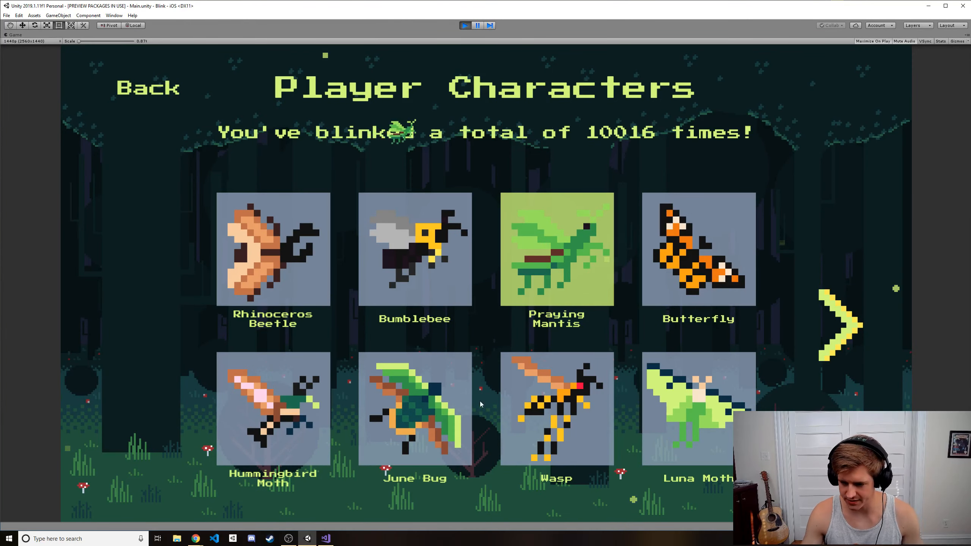
click(467, 26)
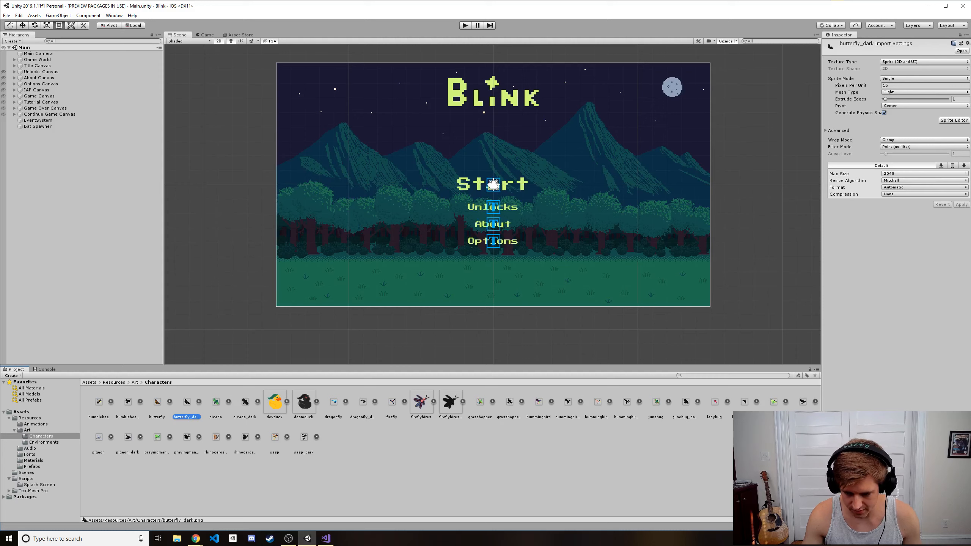
- Inspect the butterfly_dark and cicada textures and their contained sprites in the Characters folder
click(199, 402)
click(226, 400)
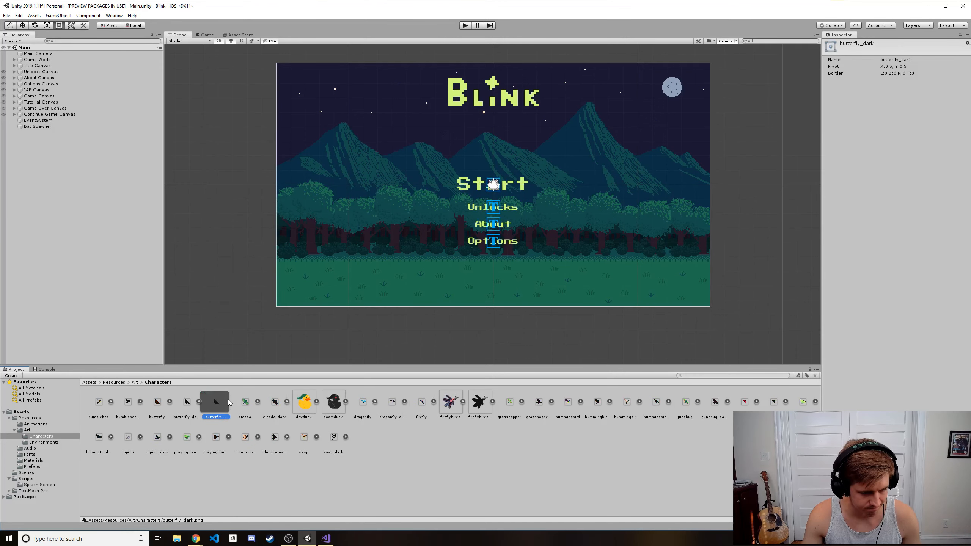
click(257, 402)
click(274, 404)
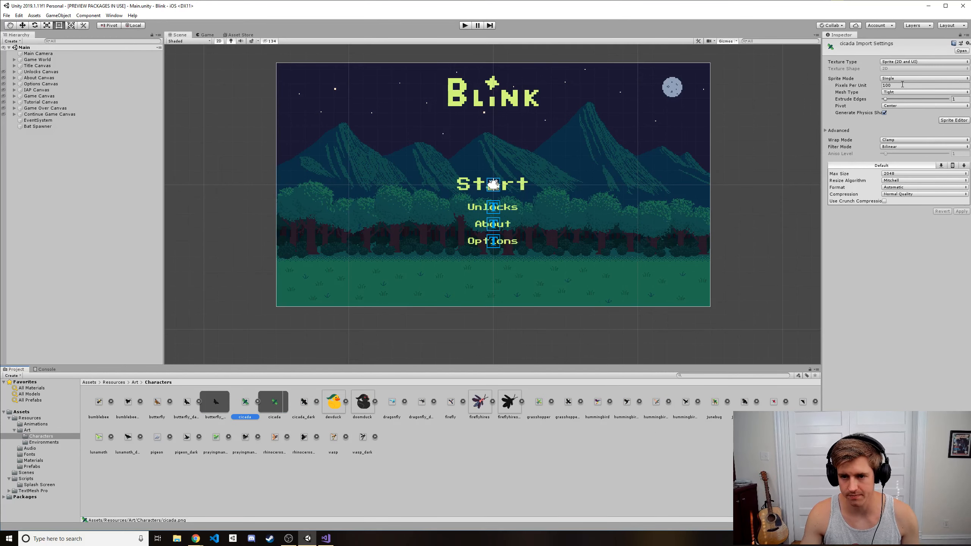
click(904, 82)
text(16)
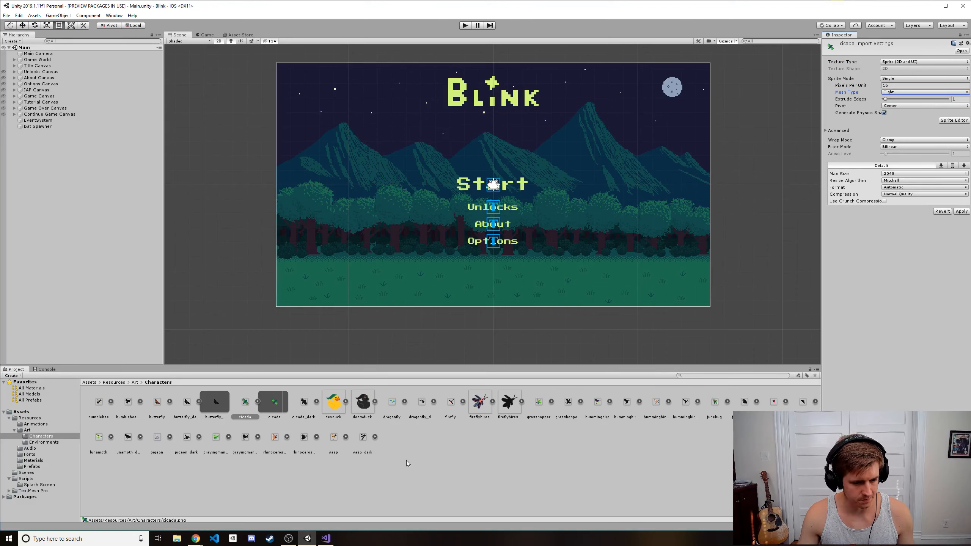
click(258, 407)
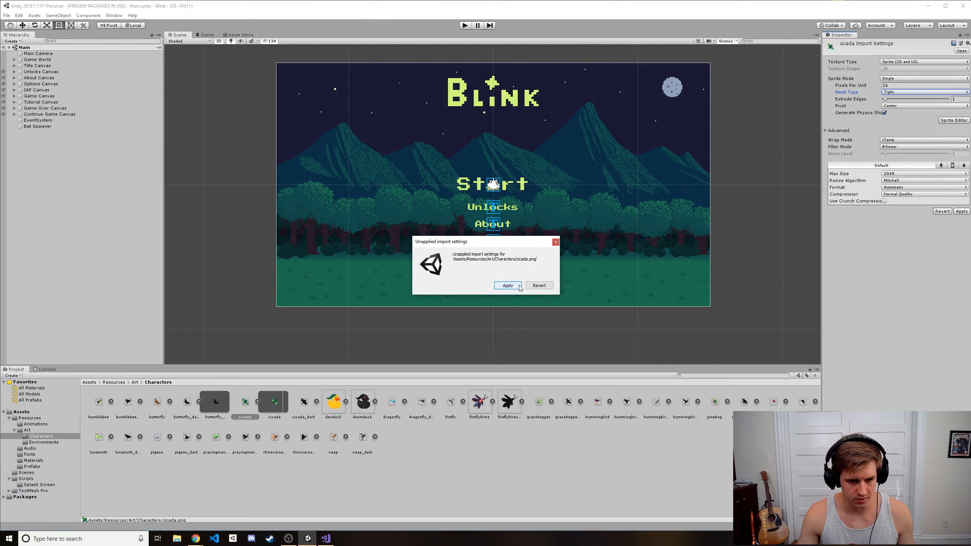
click(555, 244)
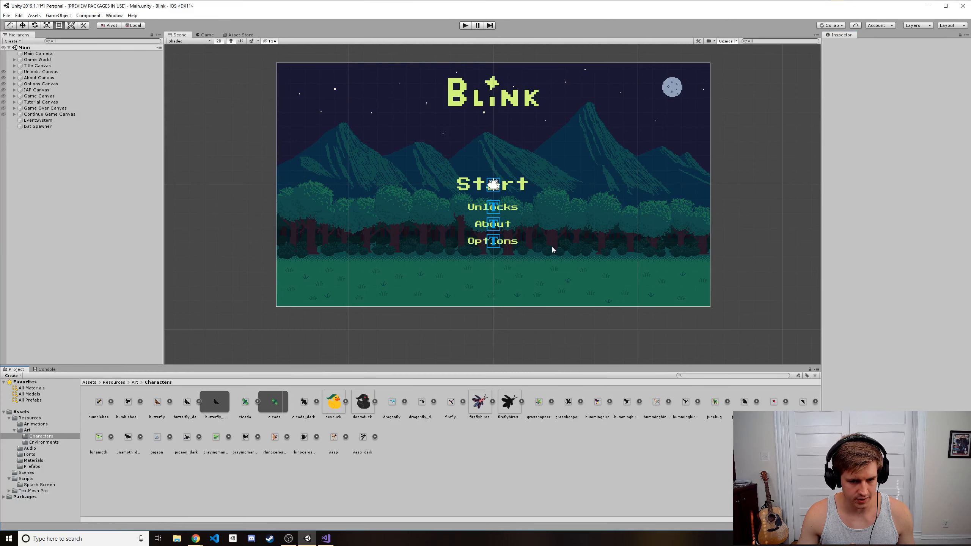
- Set the cicada texture to 16 pixels per unit, Point (no filter) filtering and no compression, and apply the import settings
click(245, 402)
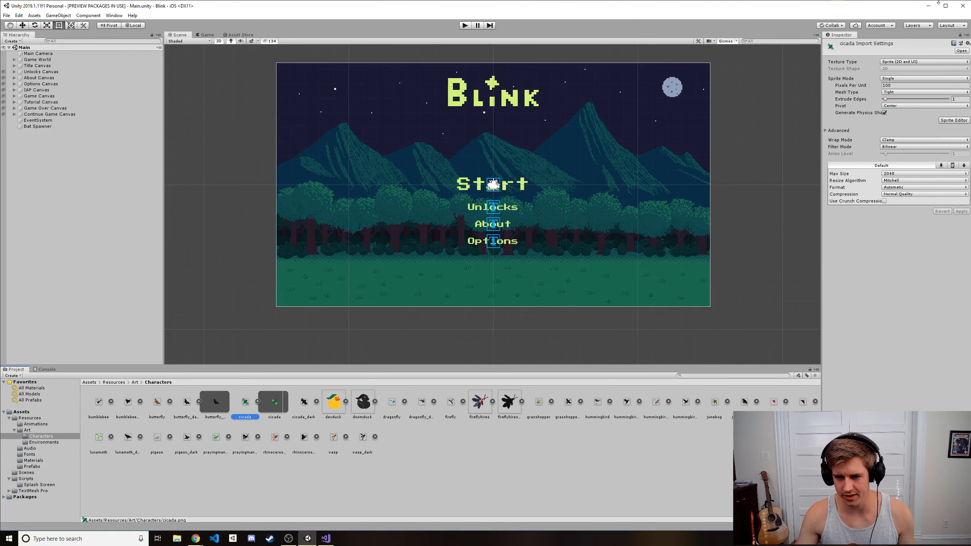
click(894, 147)
click(901, 156)
click(912, 194)
click(914, 200)
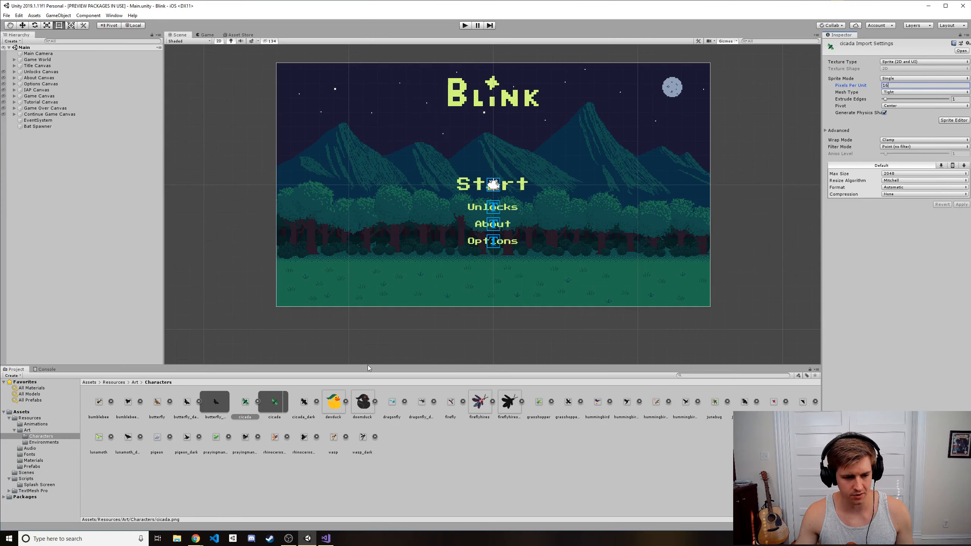
- Check the preview of the sprite inside cicada, collapse the preview and select the Background object in the scene
click(278, 405)
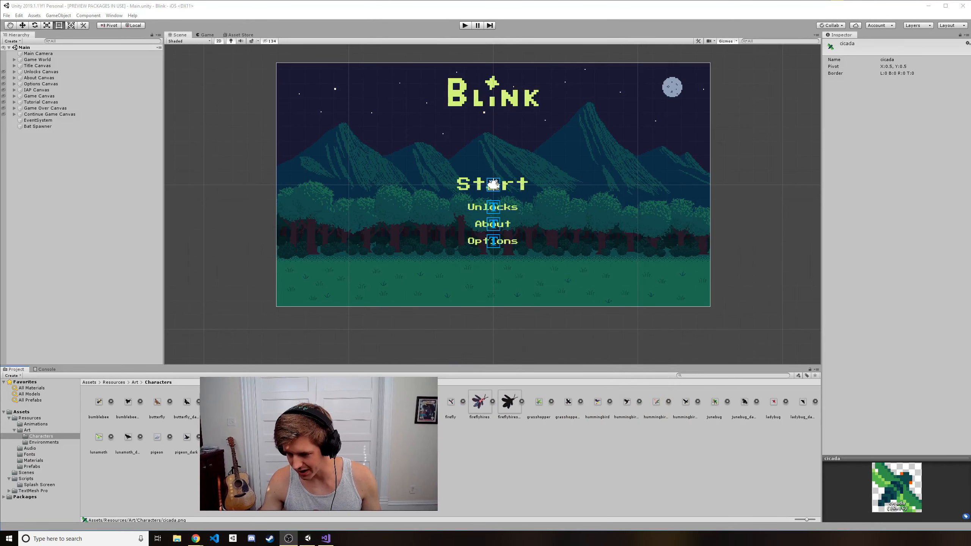
click(832, 480)
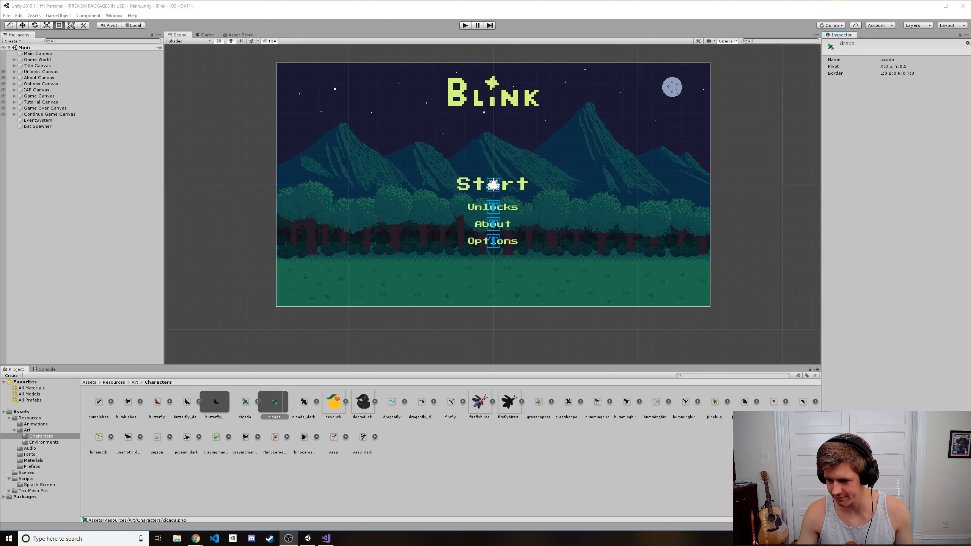
click(354, 468)
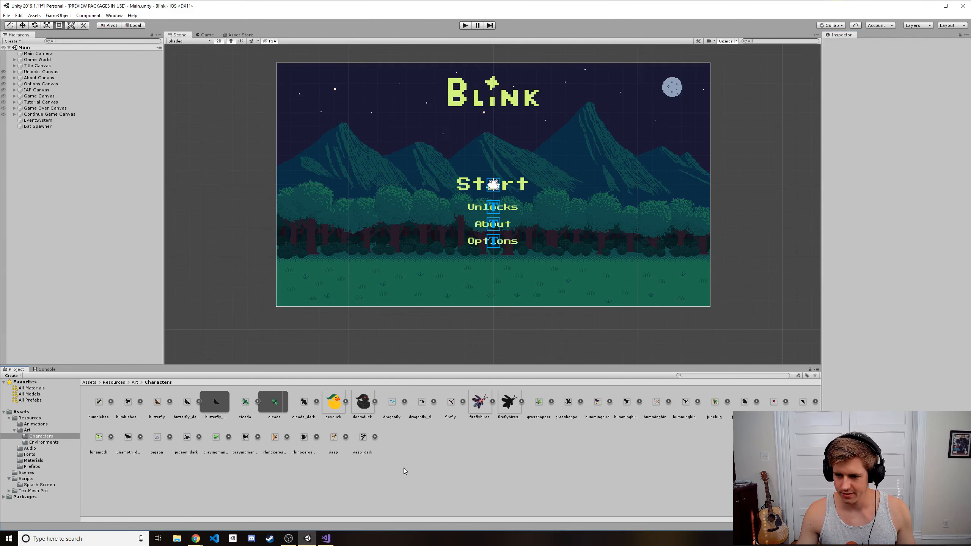
click(484, 268)
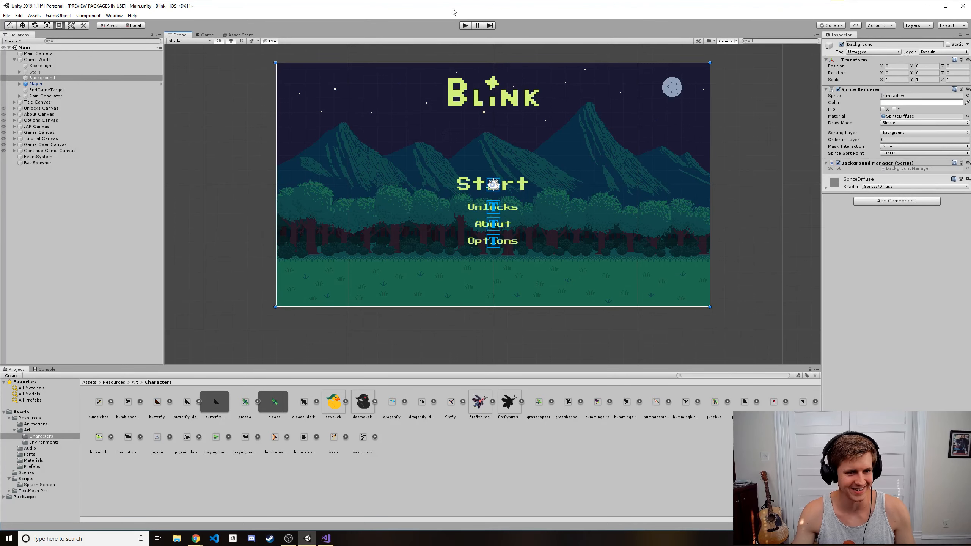
- Run the game, open Unlocks and select the Bumblebee as the player character
click(466, 26)
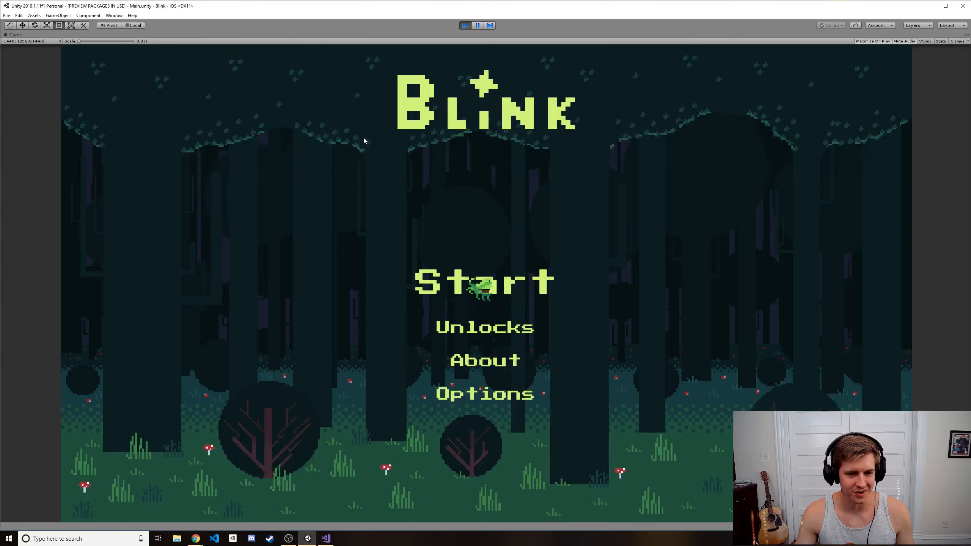
click(476, 330)
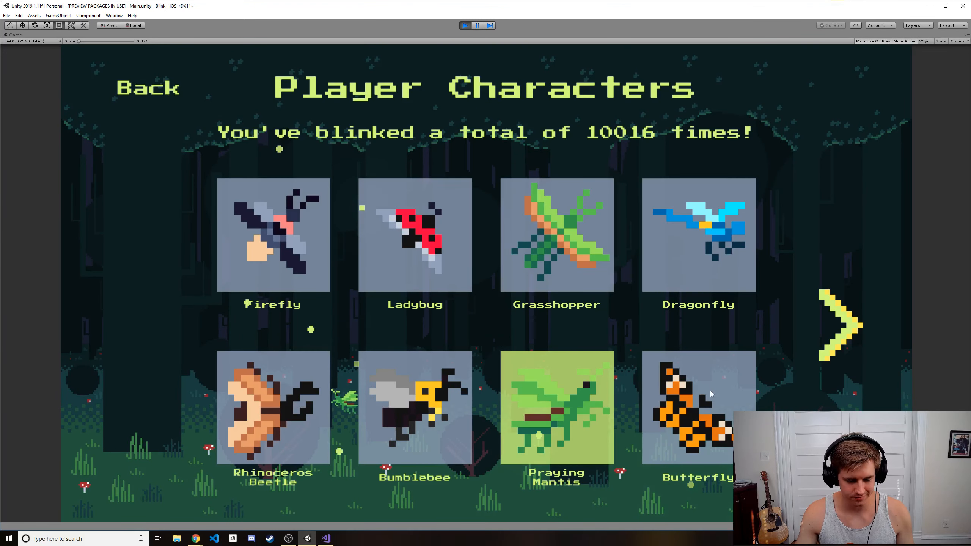
click(447, 394)
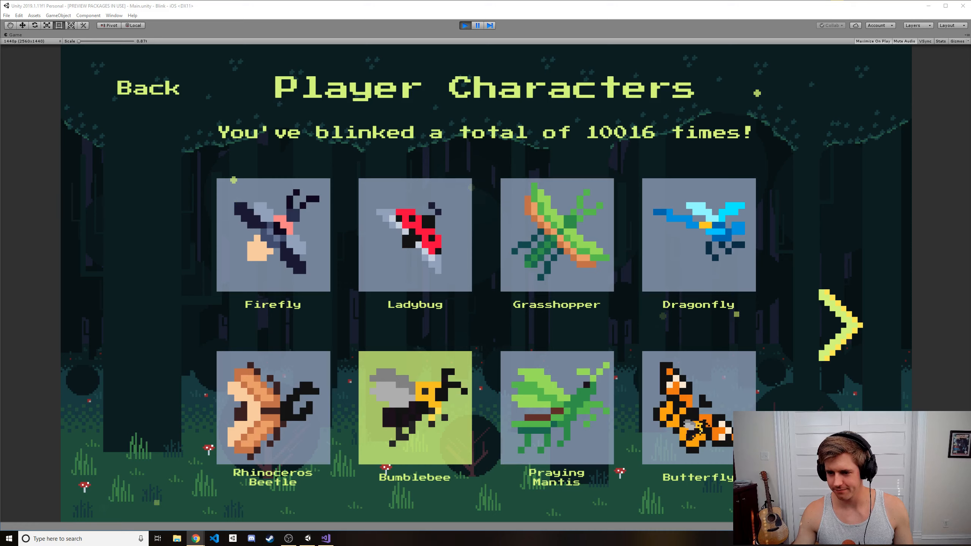
- Reopen Unlocks from the title screen and examine how the Player Characters list scrolls between the Bumblebee row and the last row
click(159, 91)
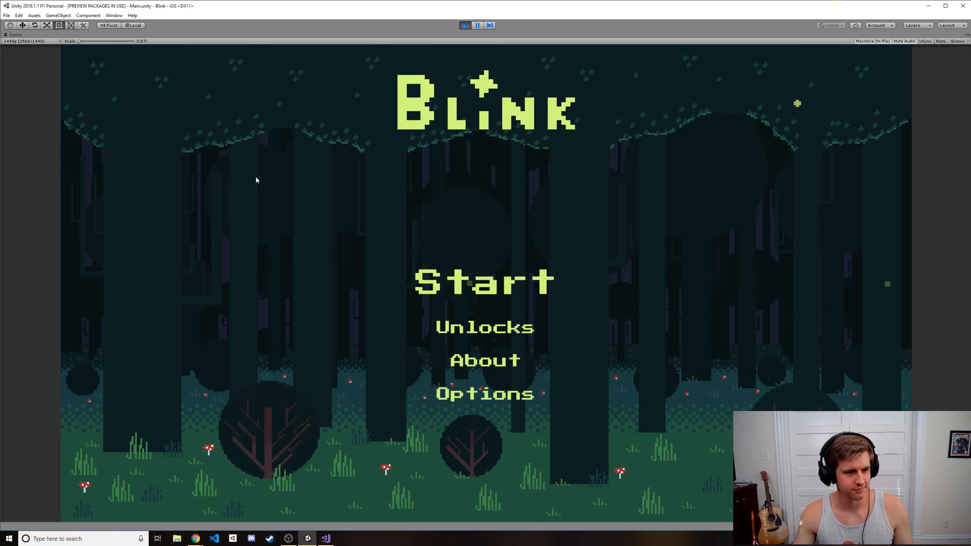
click(488, 326)
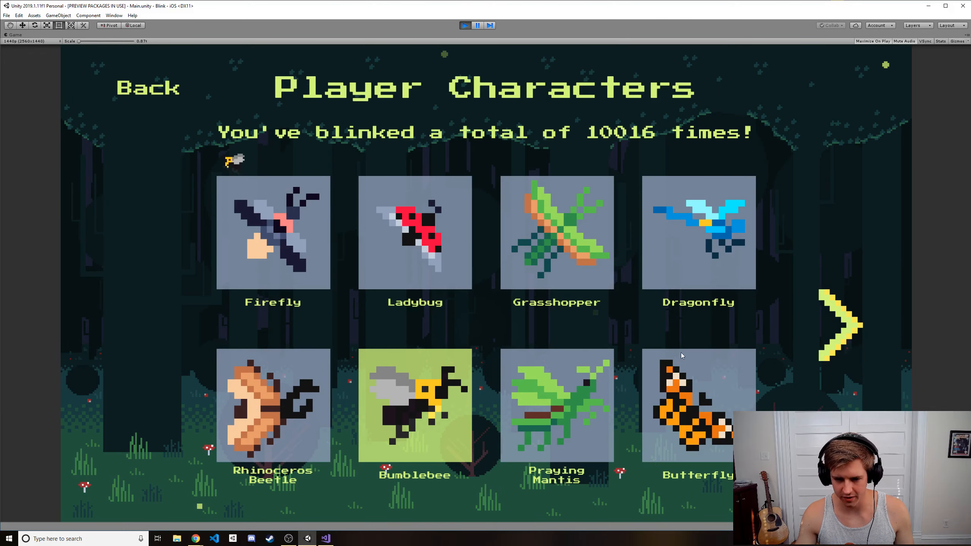
scroll(681, 352, down, 5)
drag(684, 323, 689, 291)
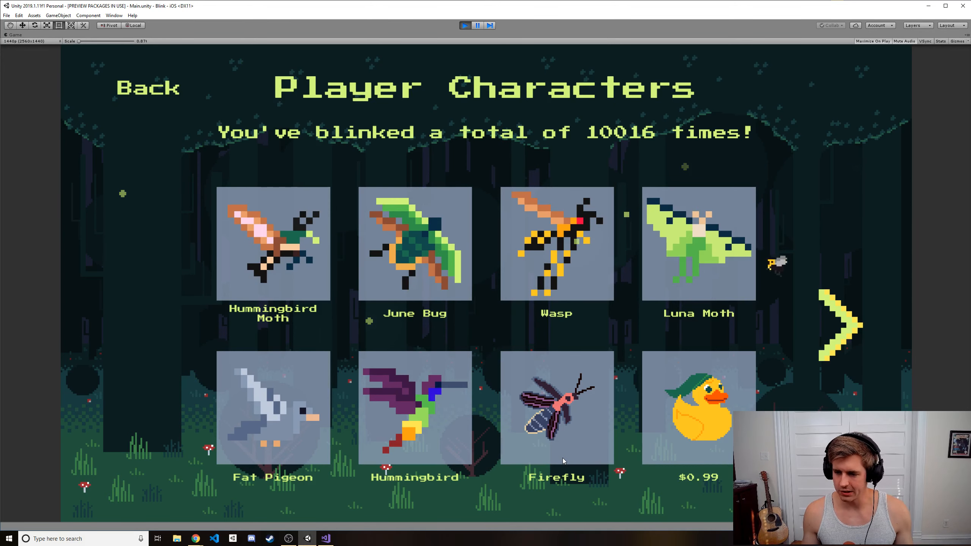
drag(491, 313, 495, 401)
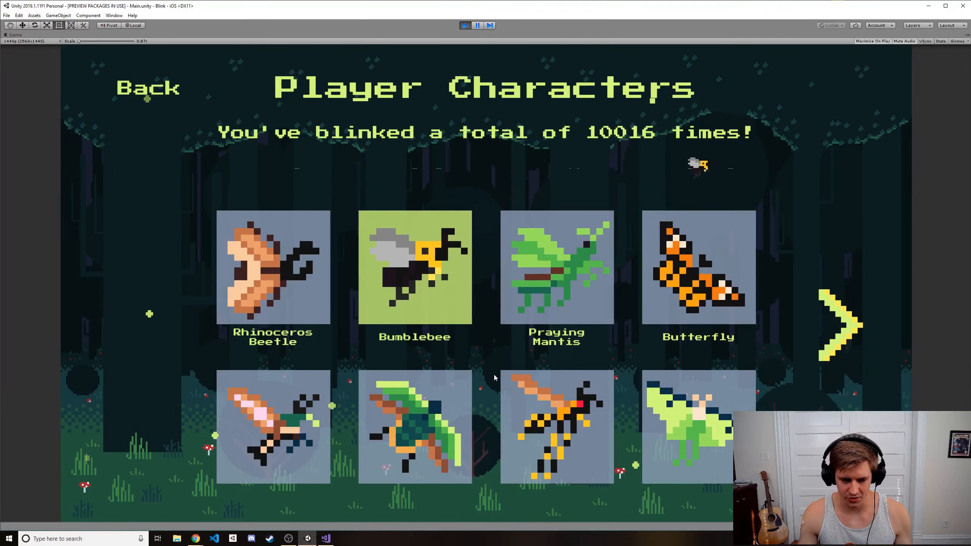
drag(493, 374, 488, 288)
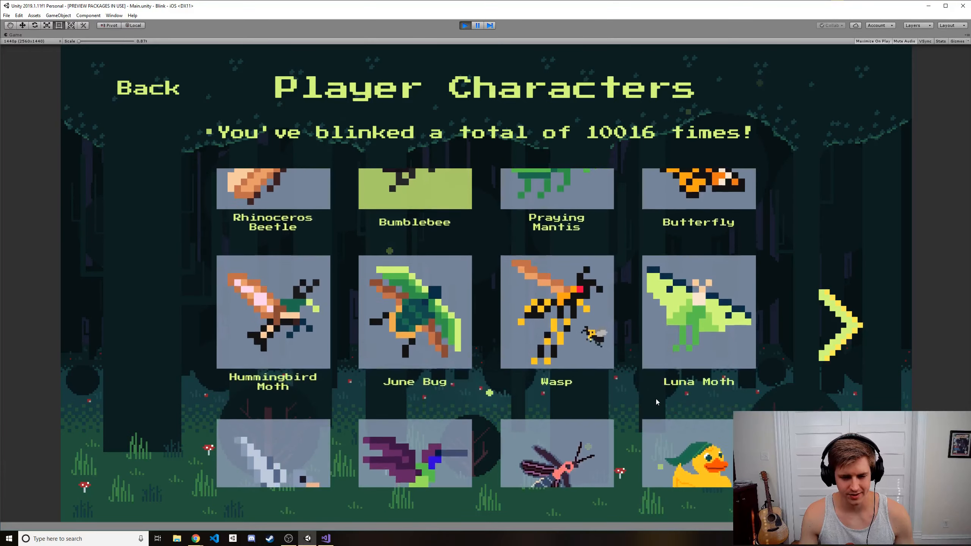
drag(655, 398, 643, 350)
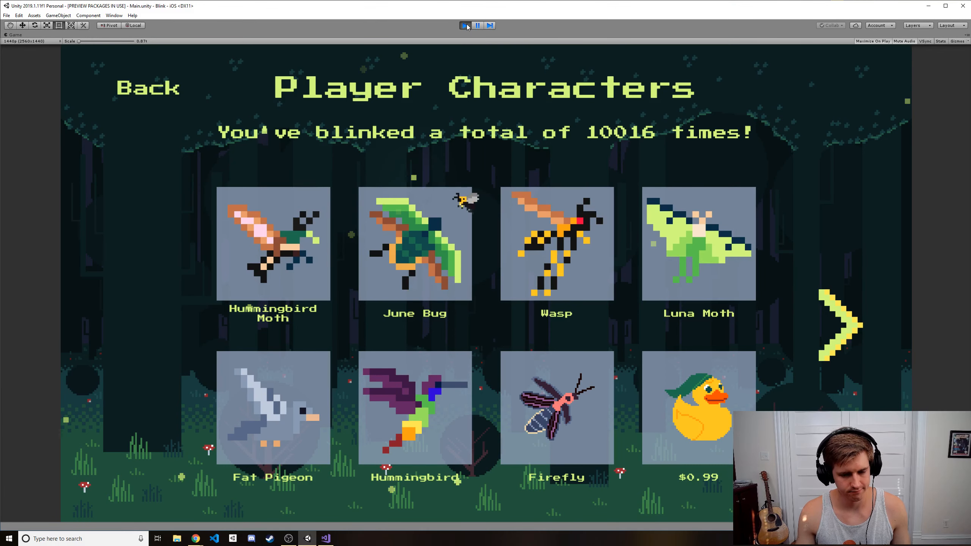
- Select the Luna Moth as the player character, return to the title screen, play a round with it and stop the game
click(696, 248)
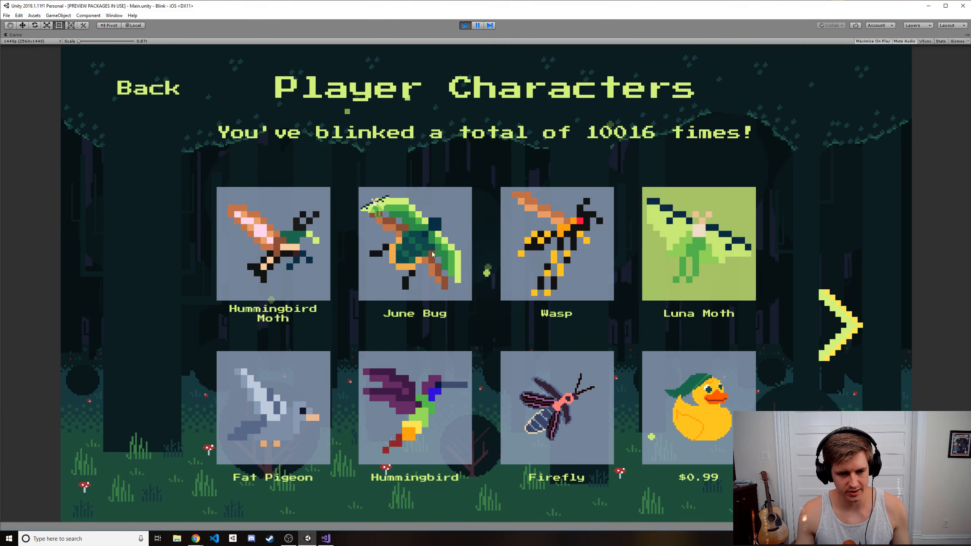
click(150, 92)
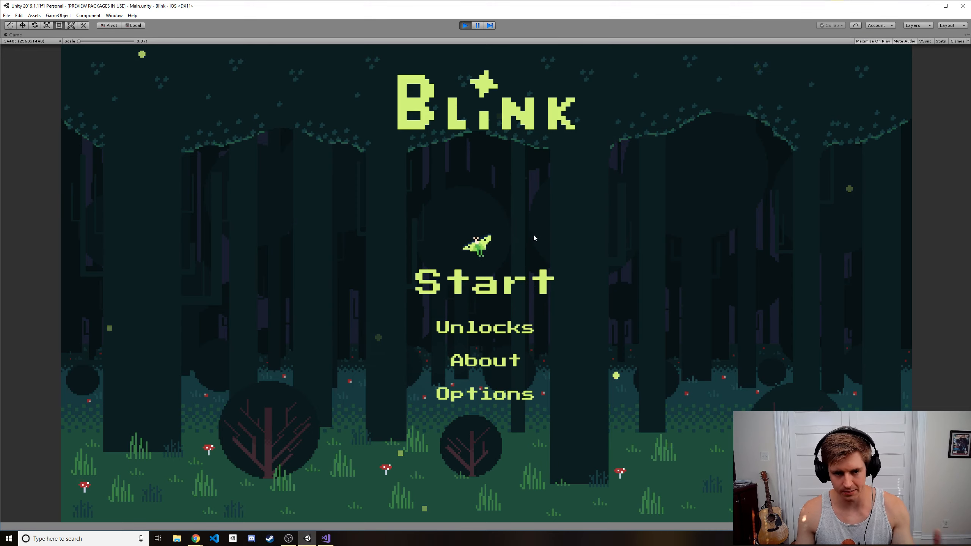
click(512, 285)
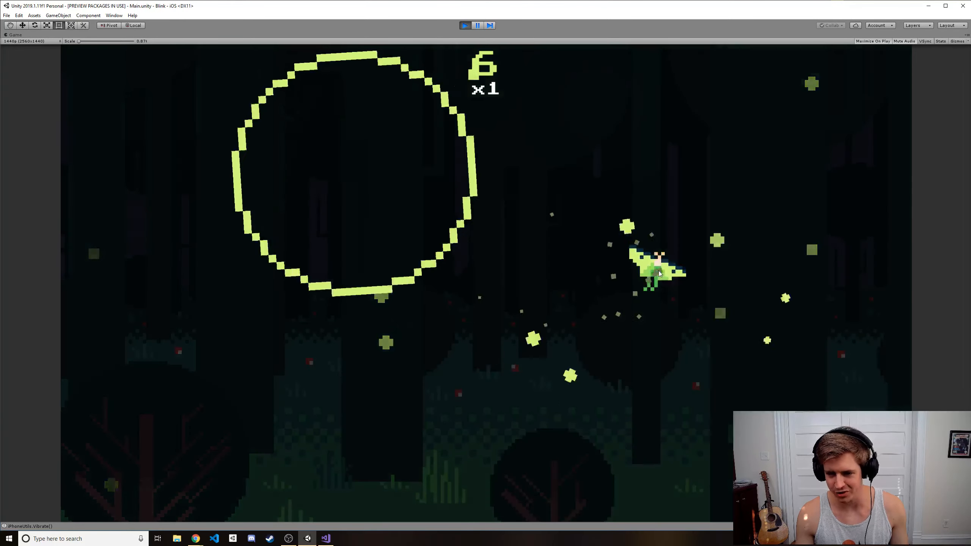
click(462, 25)
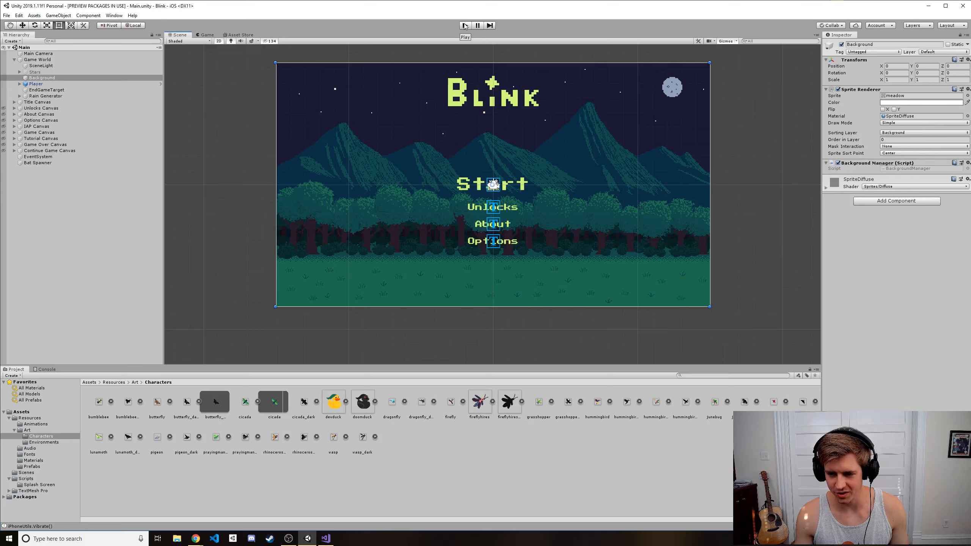
- Run the game again, open Unlocks and try the Hummingbird and Fat Pigeon as the player character
click(465, 26)
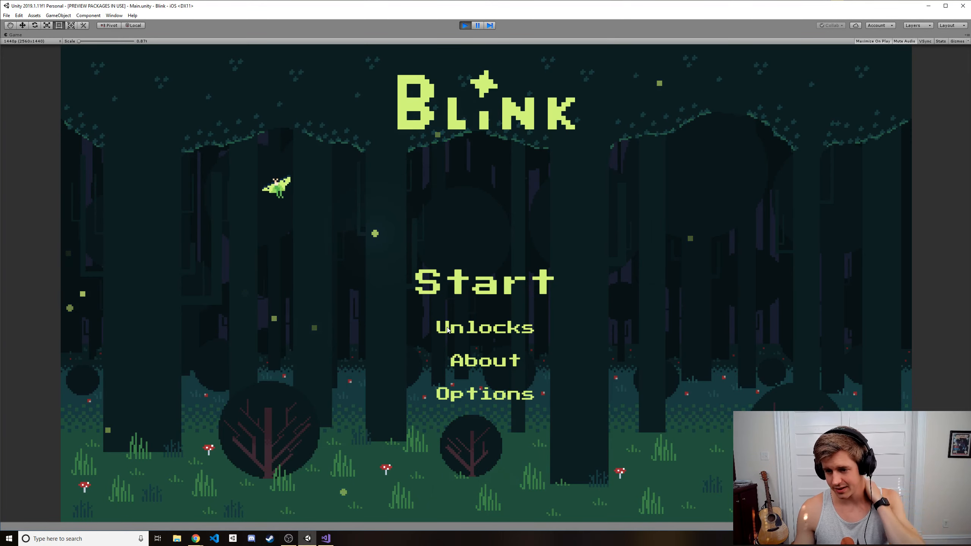
click(492, 338)
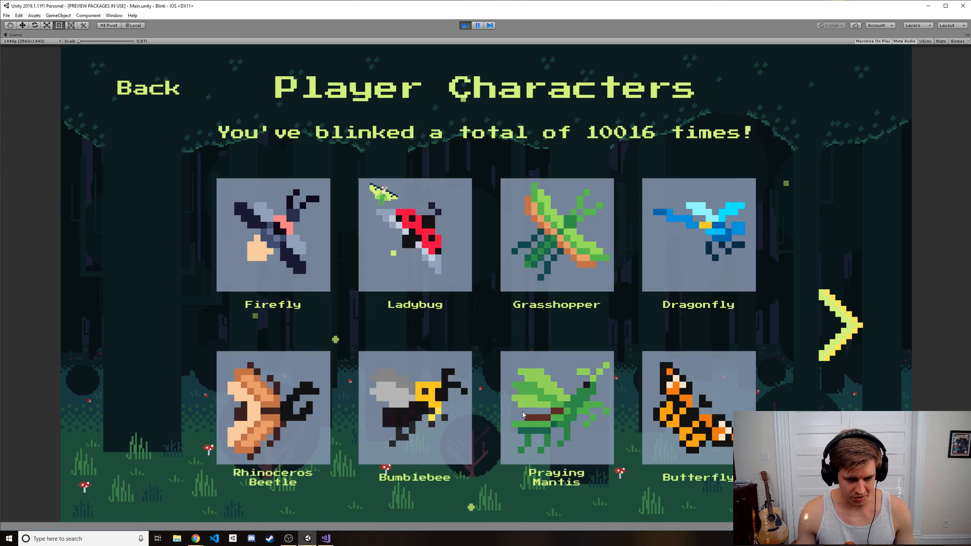
scroll(539, 422, down, 2)
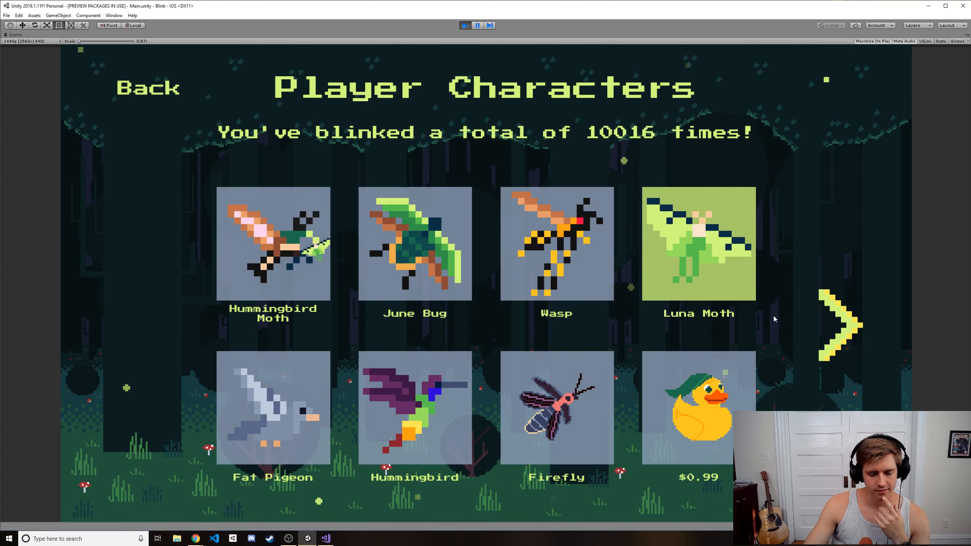
click(435, 413)
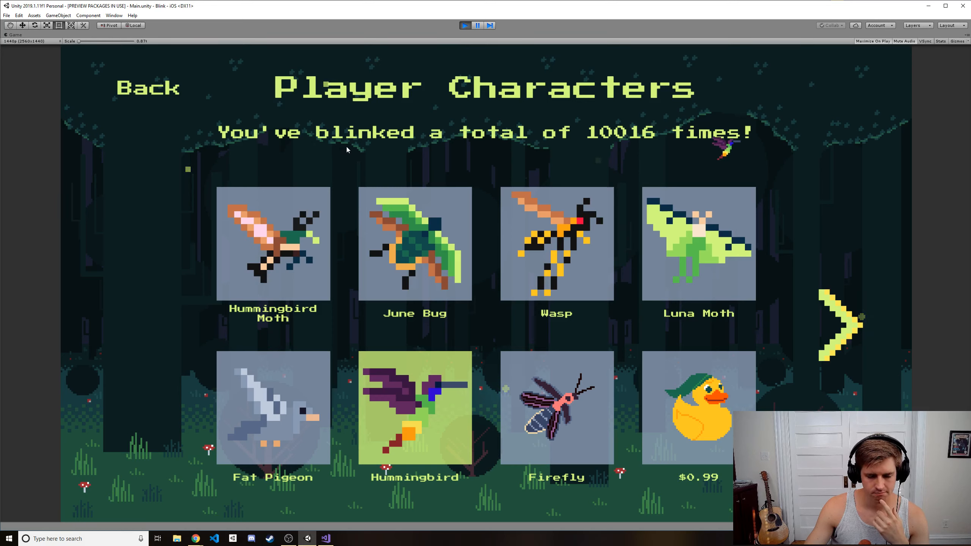
click(309, 418)
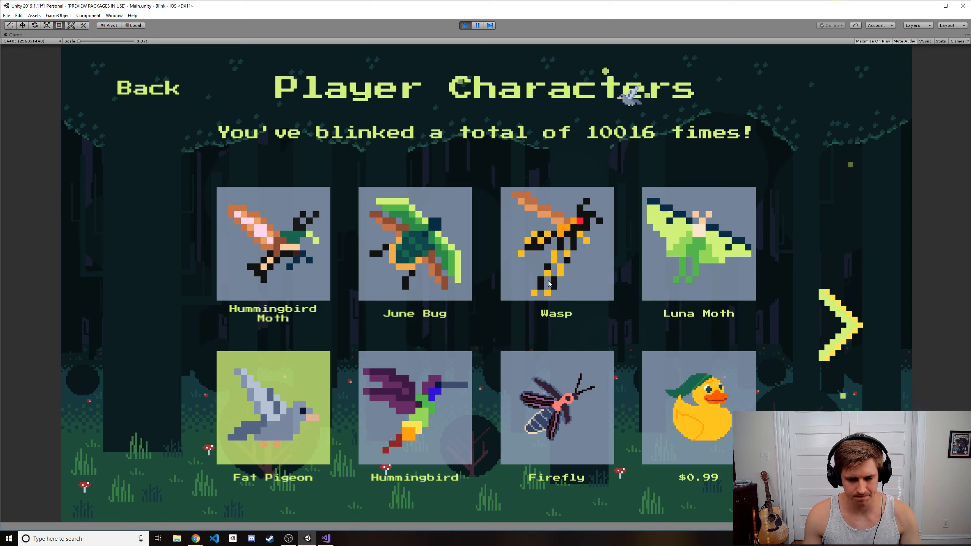
- Examine how the Player Characters list scrolls up and back to its last row, and stop the game
drag(588, 290, 610, 366)
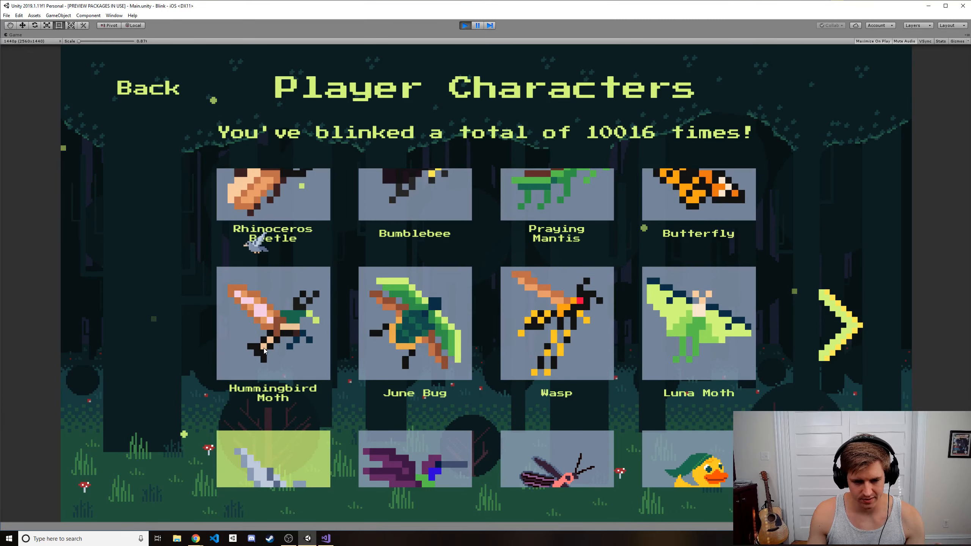
drag(703, 301, 715, 204)
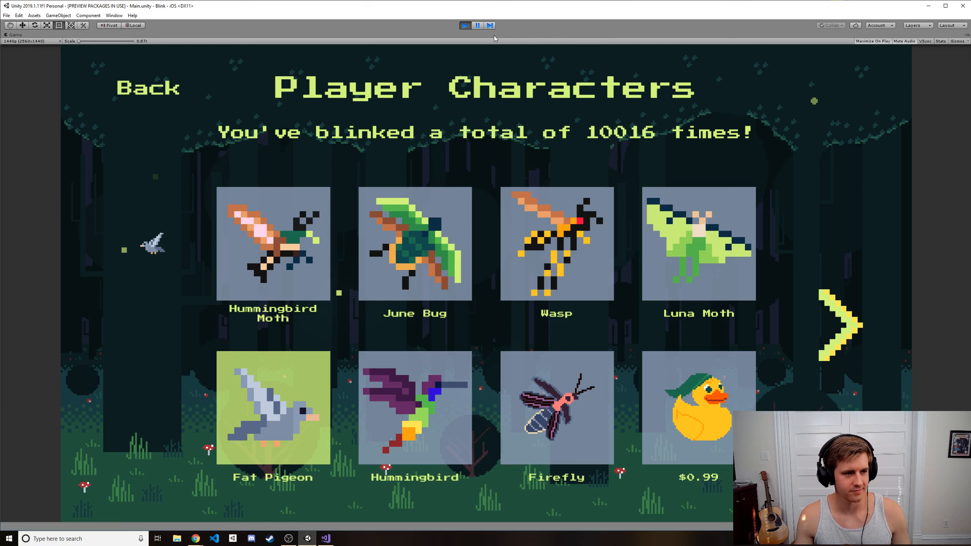
click(465, 25)
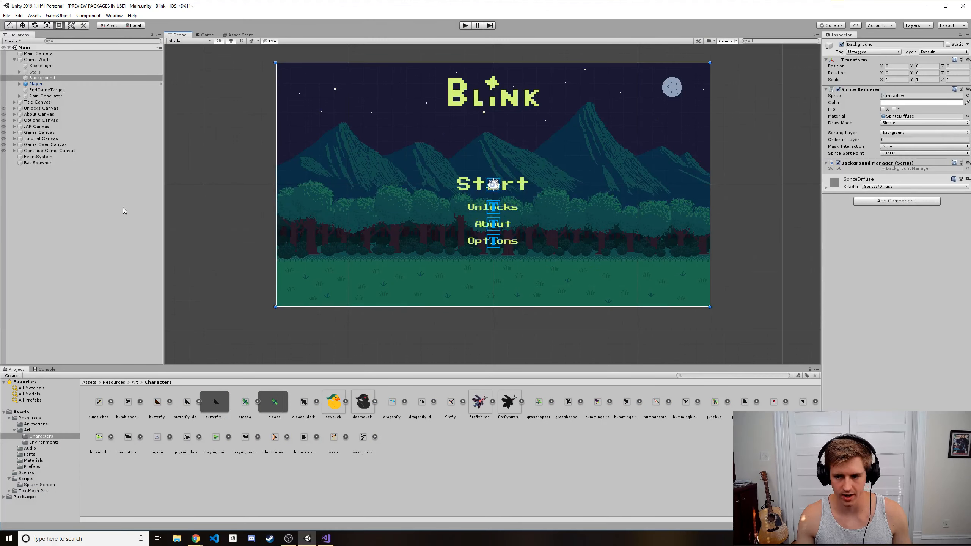
- Clear the current selection and make the Unlocks Canvas visible in the scene
click(697, 457)
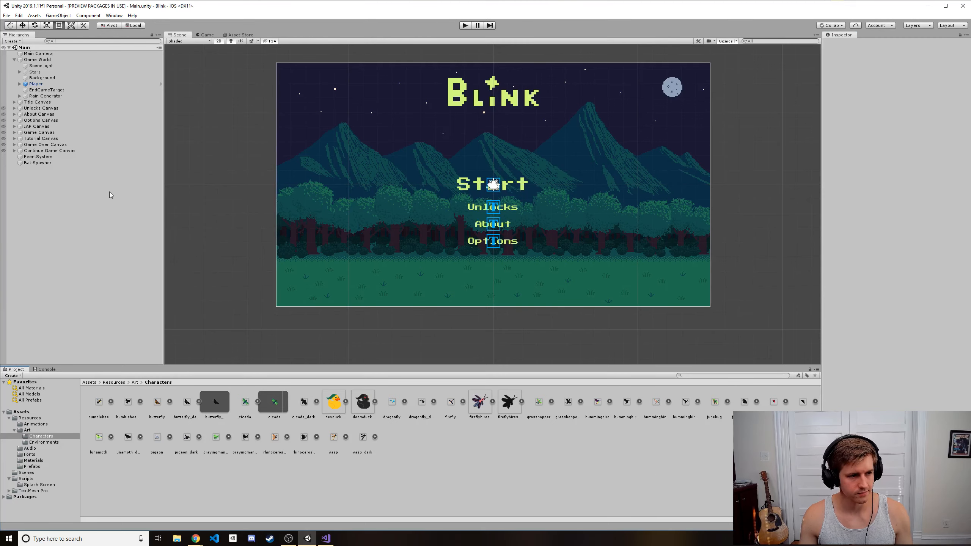
key(alt+Tab)
key(Tab)
key(alt+Tab)
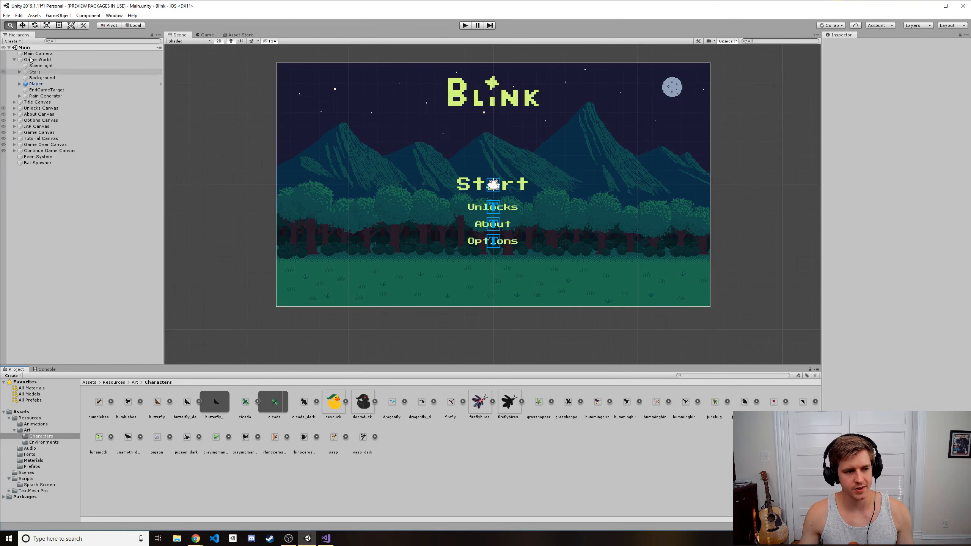
click(3, 109)
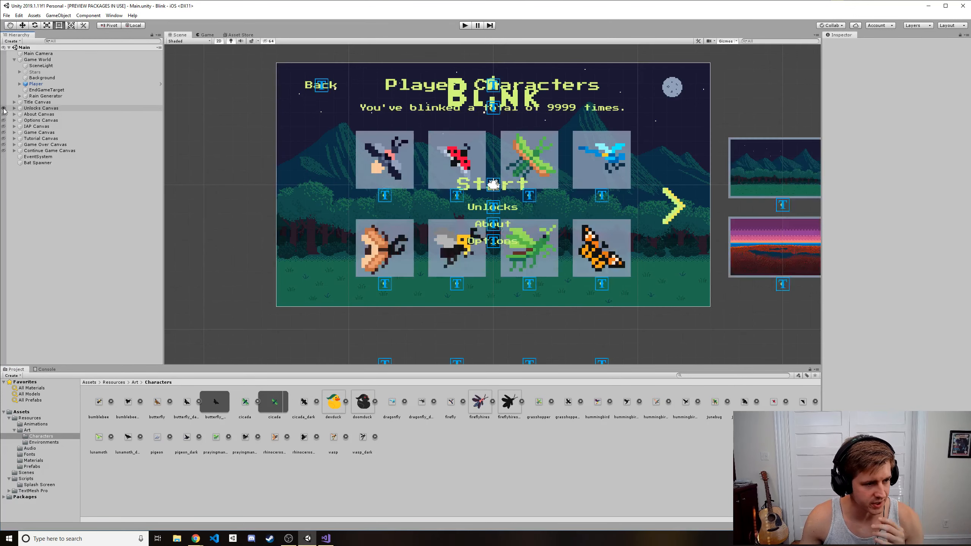
- Expand the Unlocks Canvas through Unlock Content and Characters Scroll View down to the character entries of the Character Options Panel
click(14, 108)
click(31, 127)
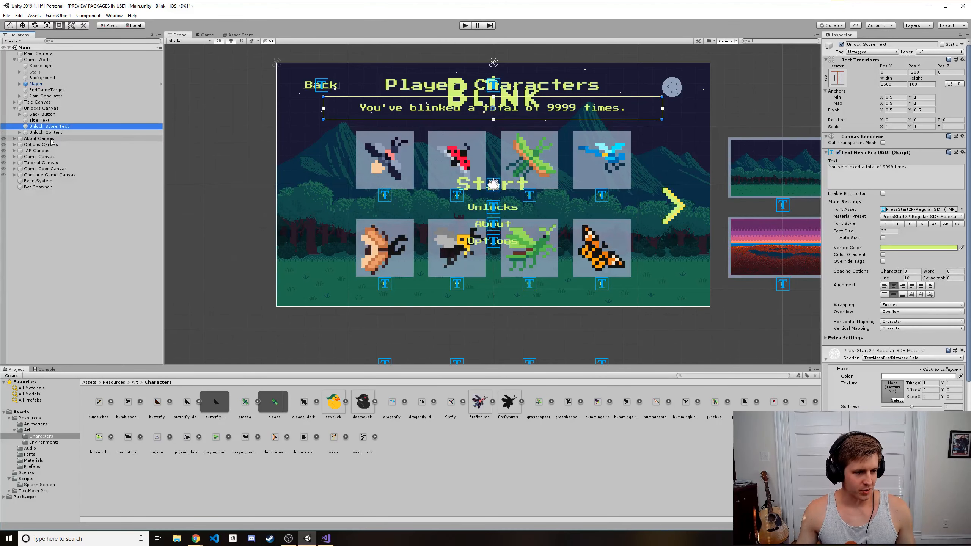
click(53, 133)
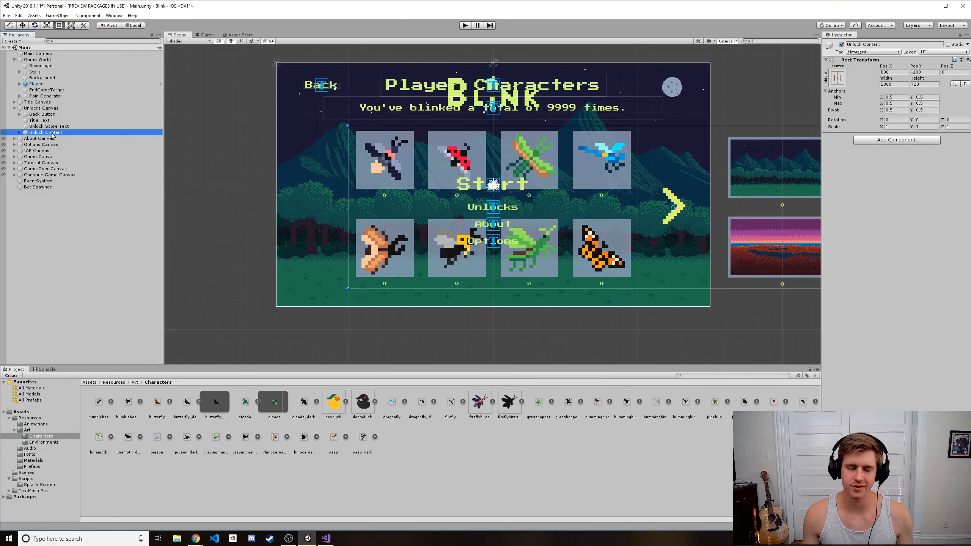
click(20, 132)
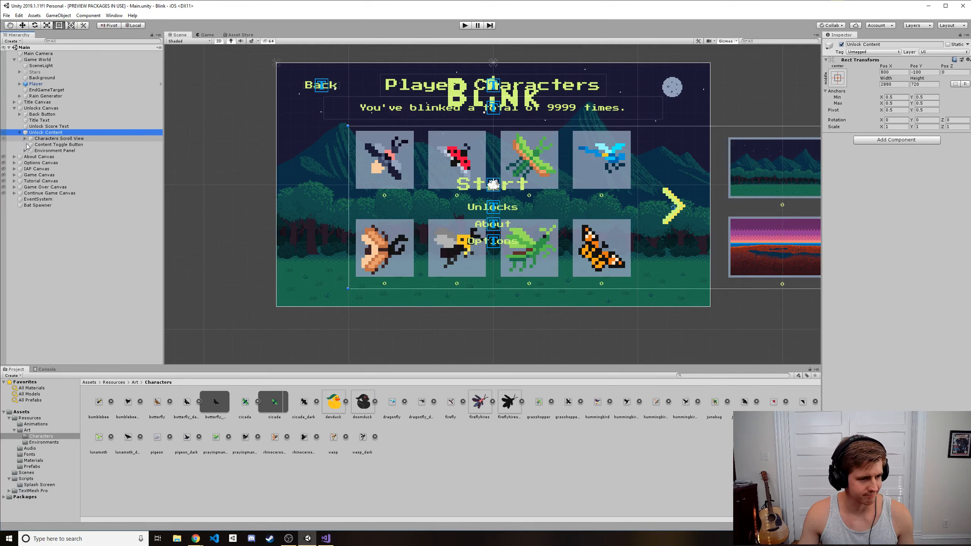
click(25, 139)
click(31, 144)
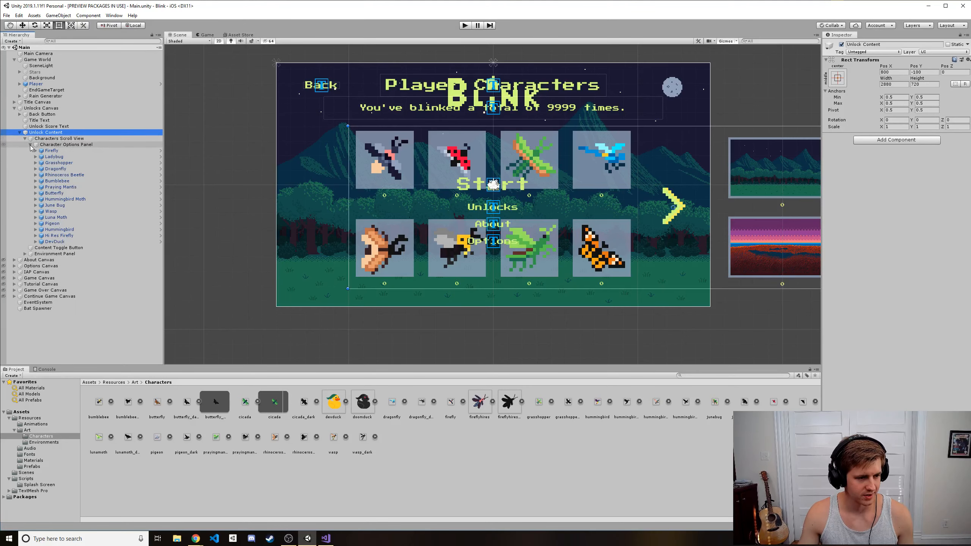
- Examine the anchors and positions of the Hummingbird Moth, Wasp, Pigeon, Hi Res Firefly, Hummingbird and Luna Moth entries
click(70, 199)
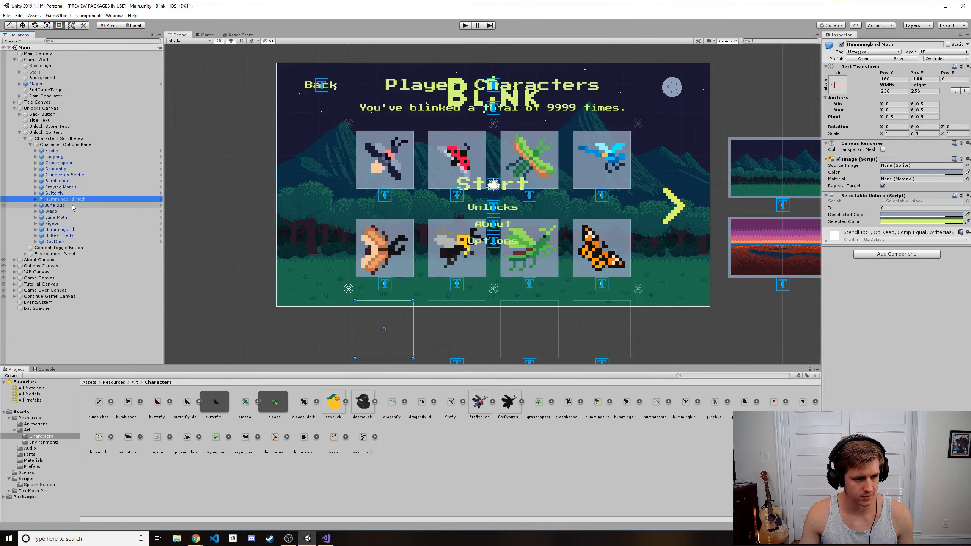
click(74, 211)
click(76, 224)
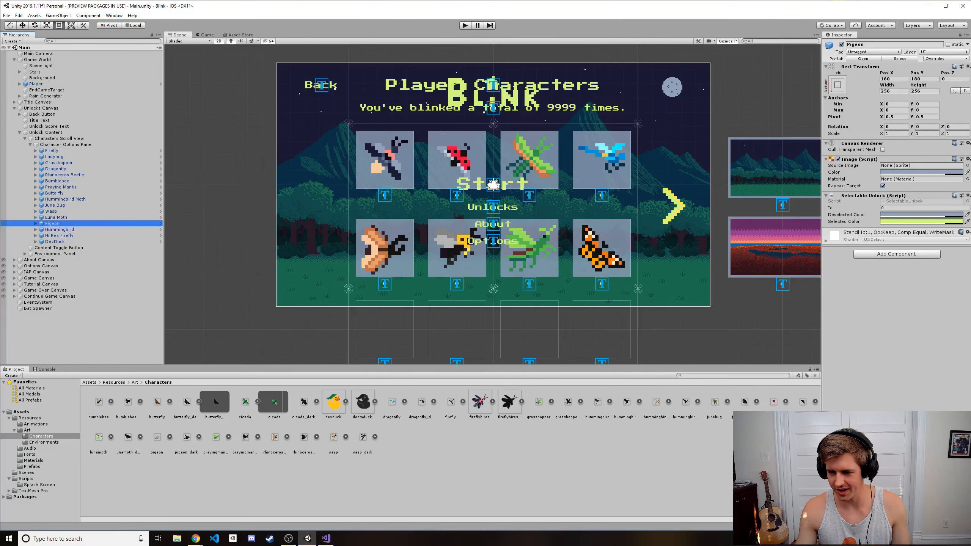
click(920, 313)
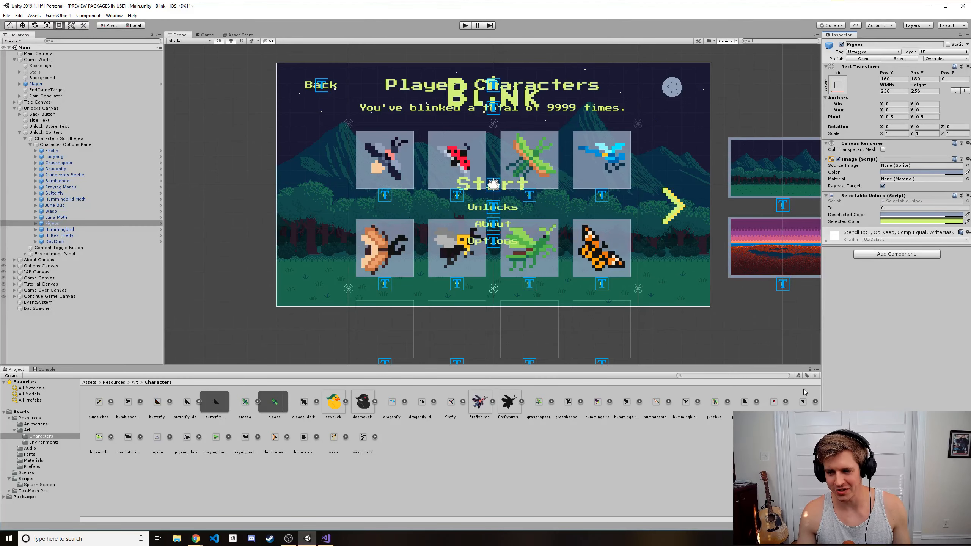
click(712, 452)
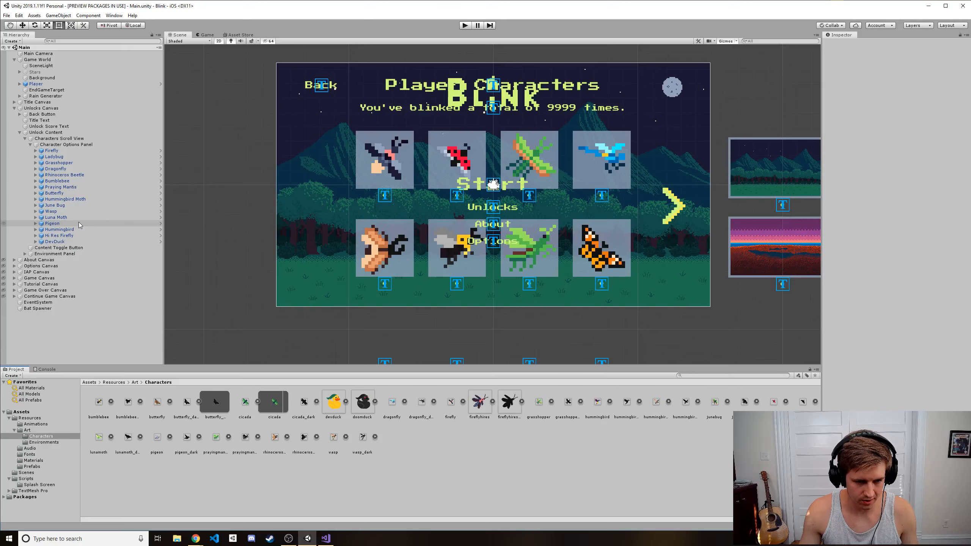
click(80, 235)
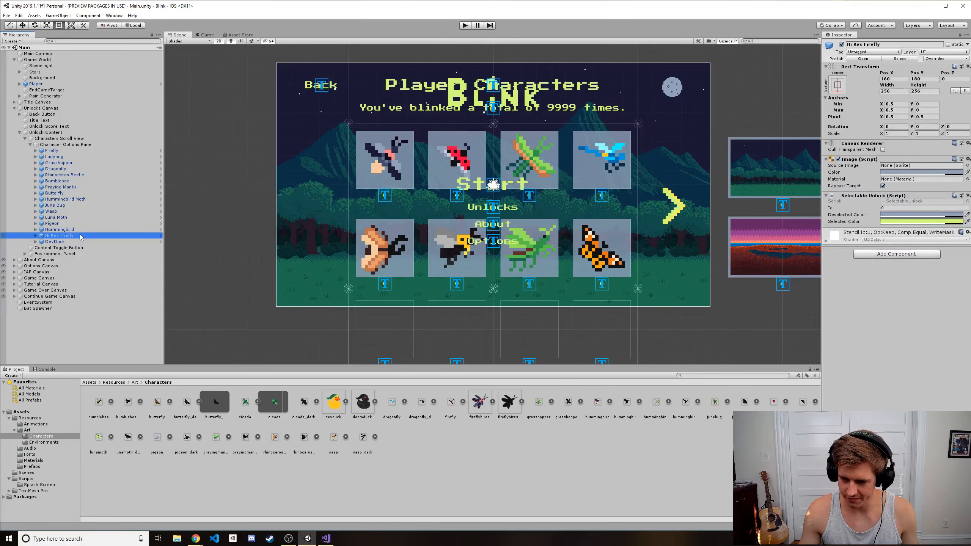
click(79, 228)
click(66, 218)
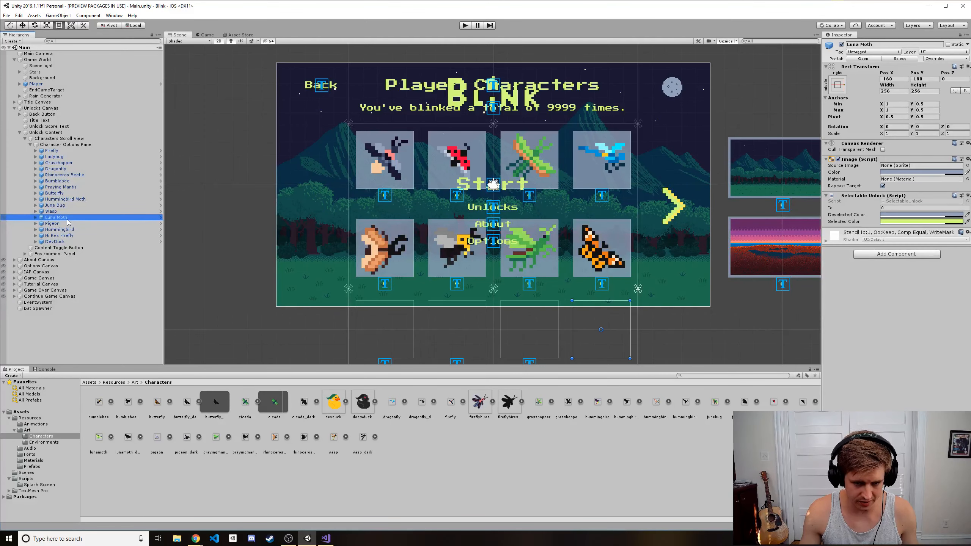
- Set the Character Options Panel's Pos Y to 1000 to bring its lower character rows into view
scroll(442, 214, down, 1)
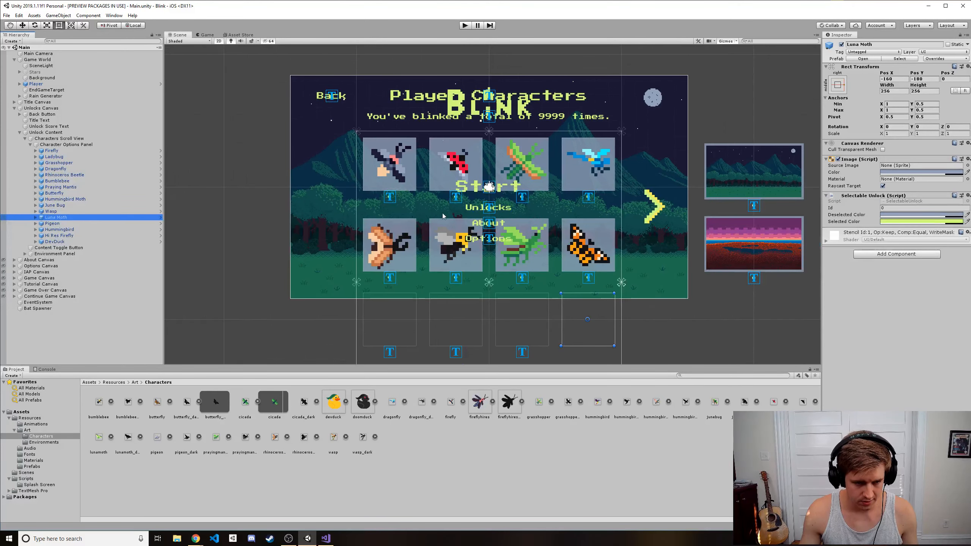
click(47, 144)
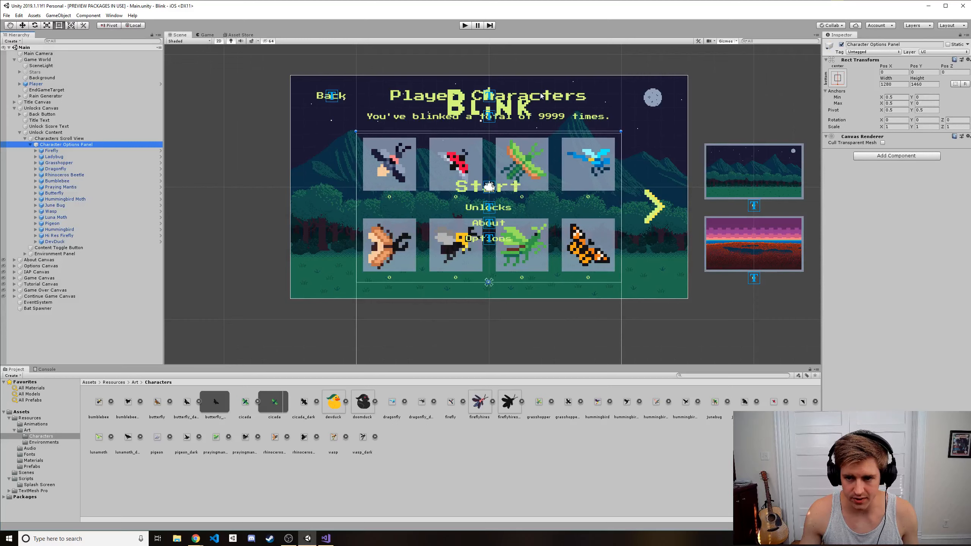
click(913, 72)
text(10)
key(BackSpace)
key(BackSpace)
text(3000)
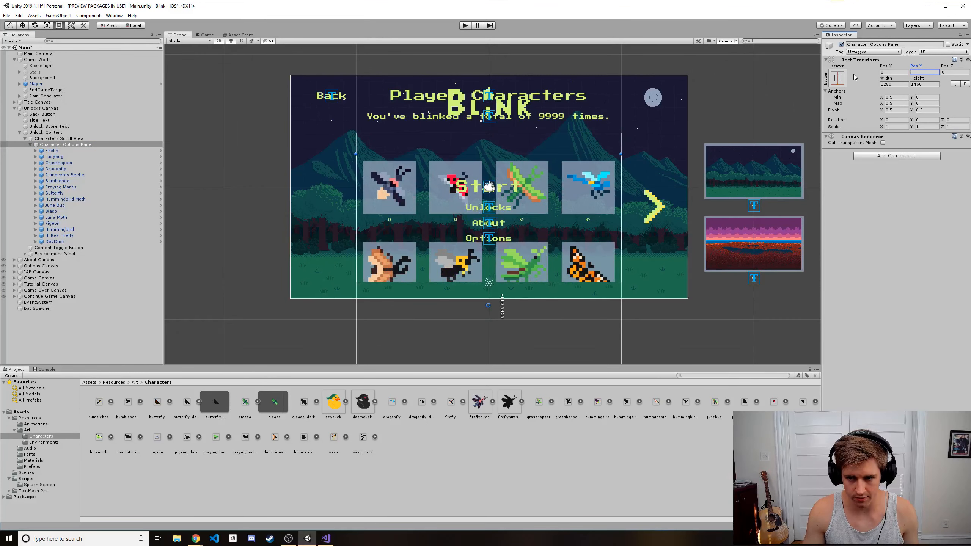
key(BackSpace)
key(BackSpace)
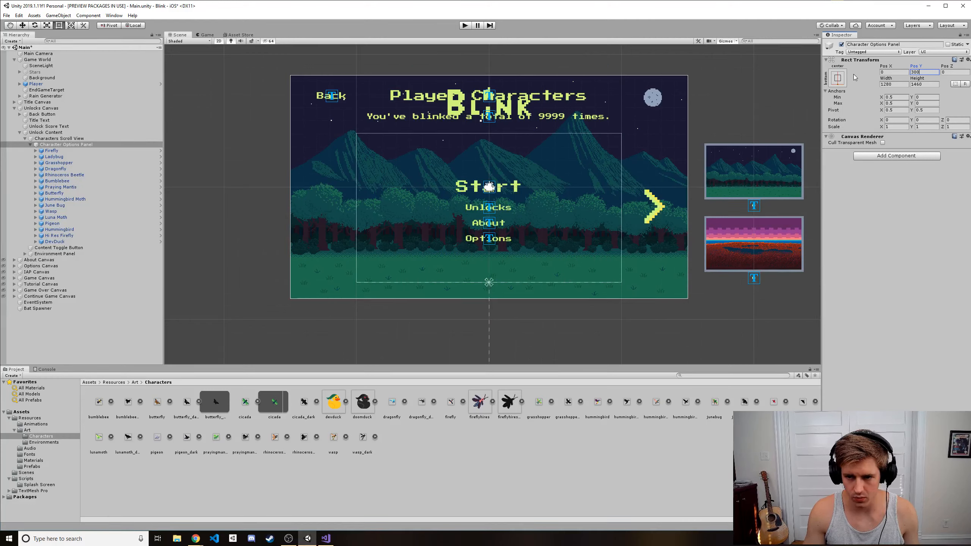
key(BackSpace)
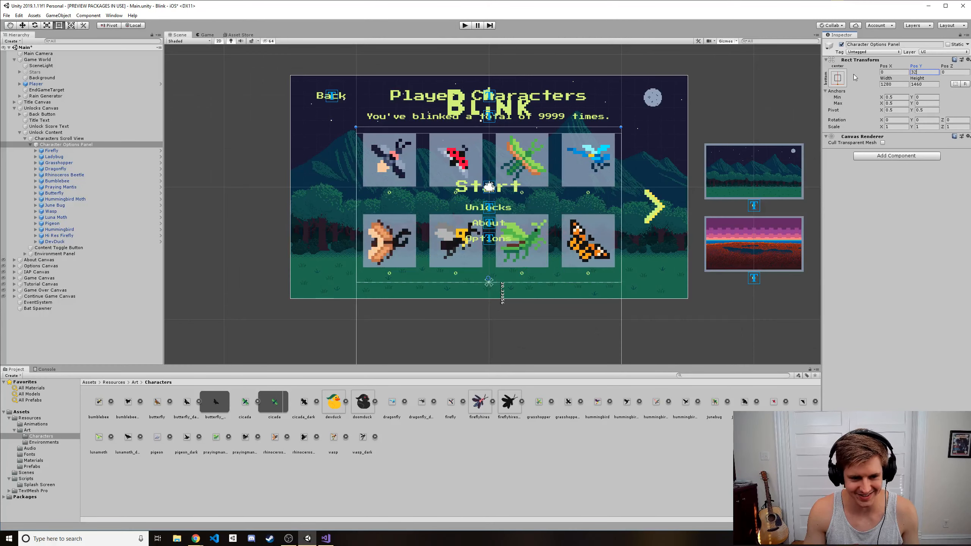
key(BackSpace)
text(-500)
key(BackSpace)
key(BackSpace)
key(BackSpace)
key(BackSpace)
text(1000)
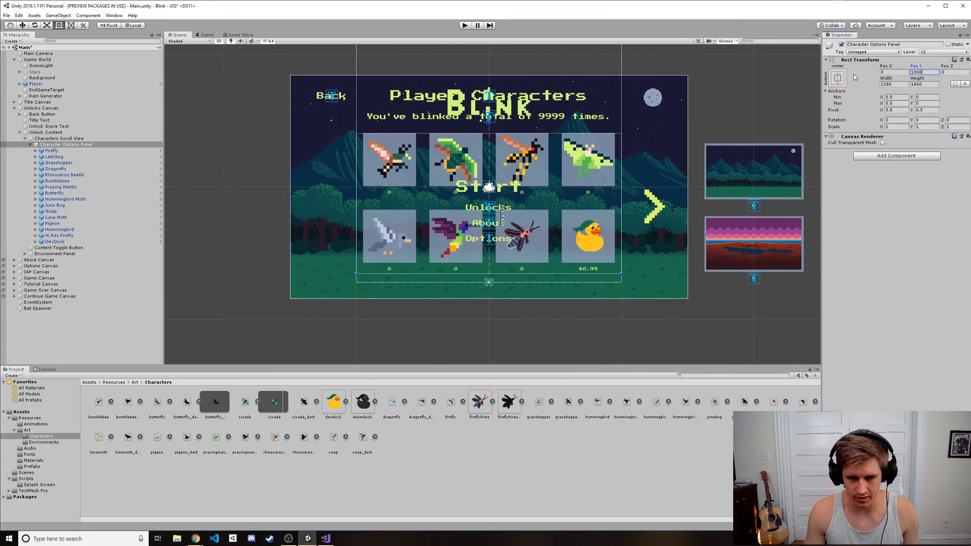
click(927, 214)
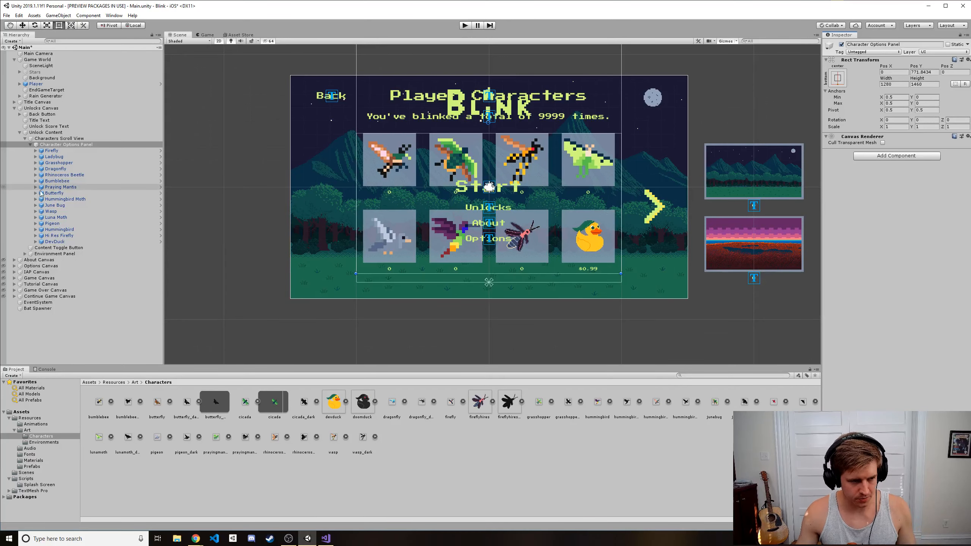
- Rename the Hi Res Firefly entry as Hummingbird and select the original Hummingbird entry above it
click(59, 235)
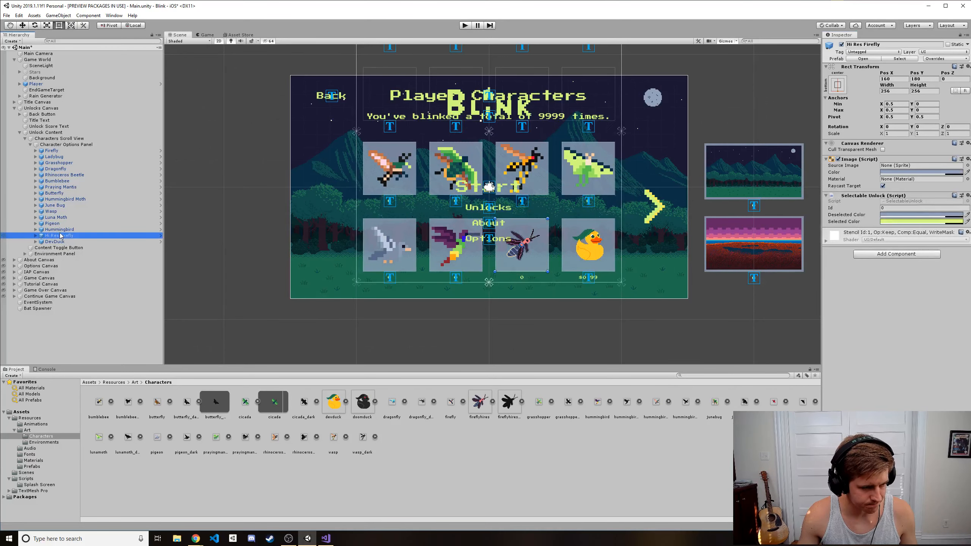
click(60, 230)
click(60, 236)
key(F2)
text(Hummingbird)
key(Return)
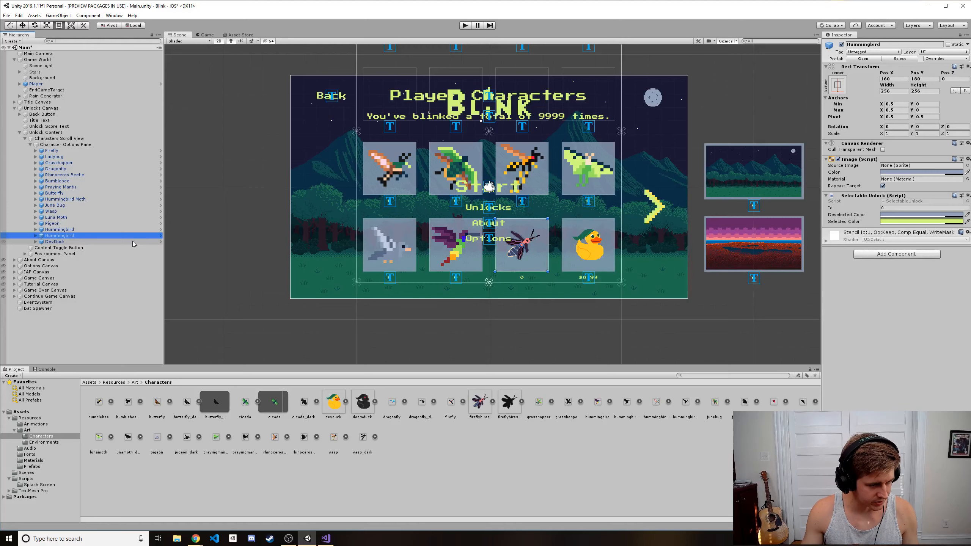
click(87, 231)
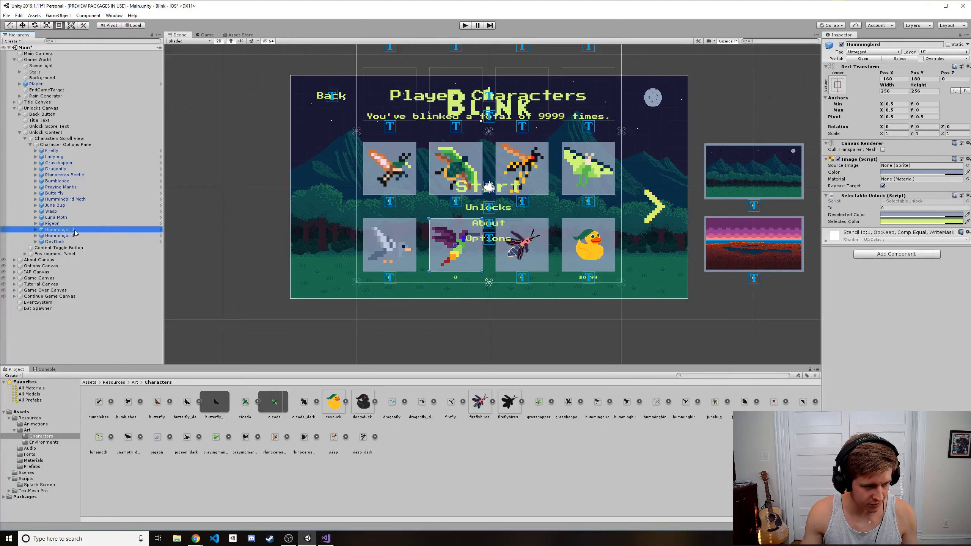
- Rename the original Hummingbird entry beside the pigeon as Luna Moth, and the old Luna Moth entry as Cicada
key(F2)
text(Luna Moth)
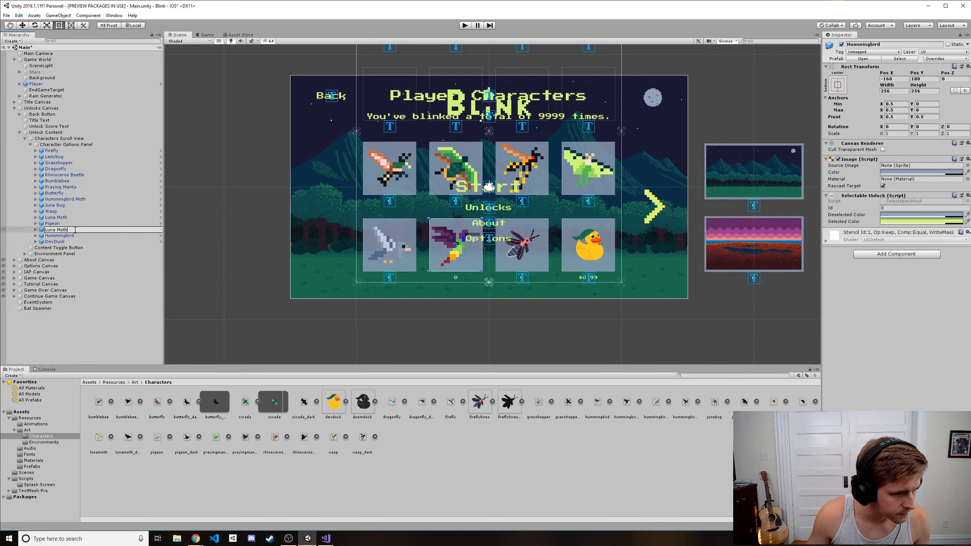
key(Return)
click(72, 218)
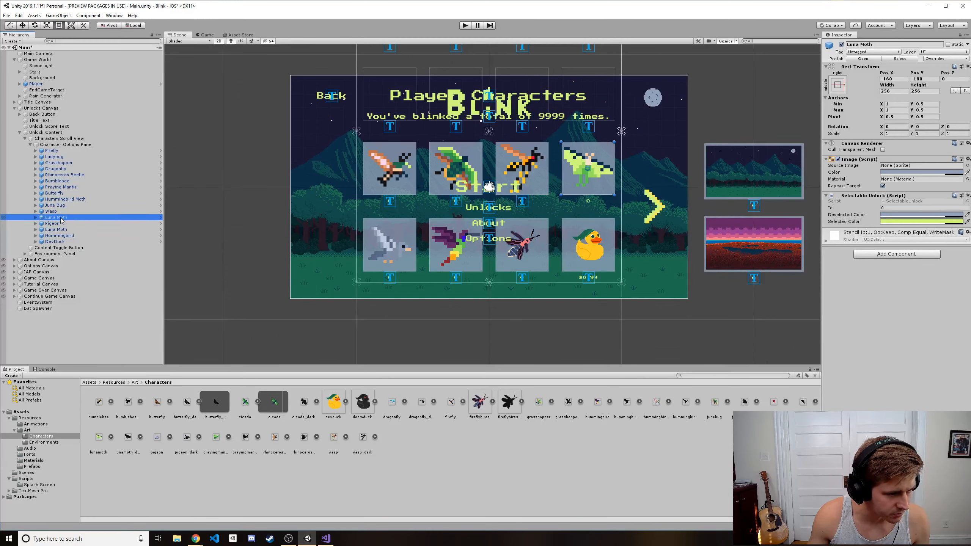
key(F2)
text(Cicada)
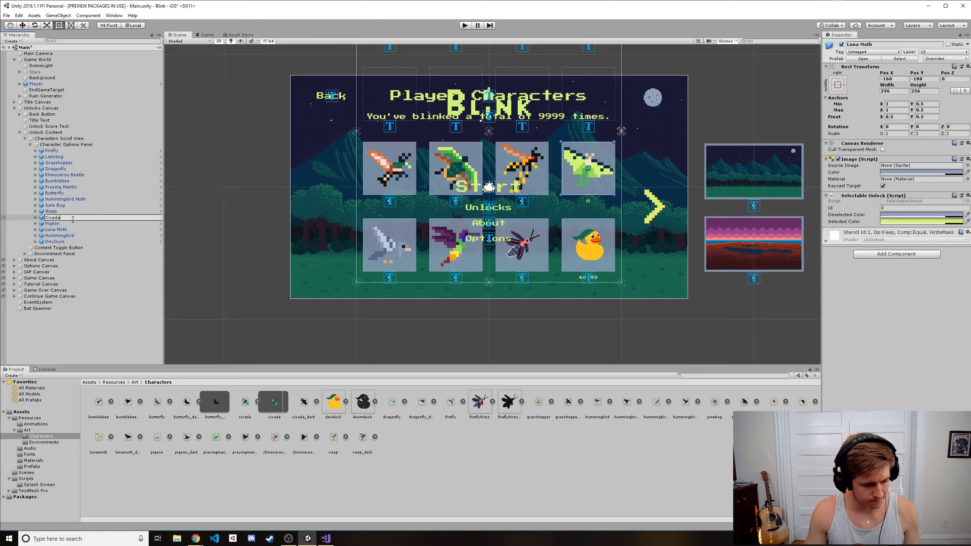
key(Return)
- Assign the hummingbird sprite as the source image of the Hummingbird entry's Button
click(58, 236)
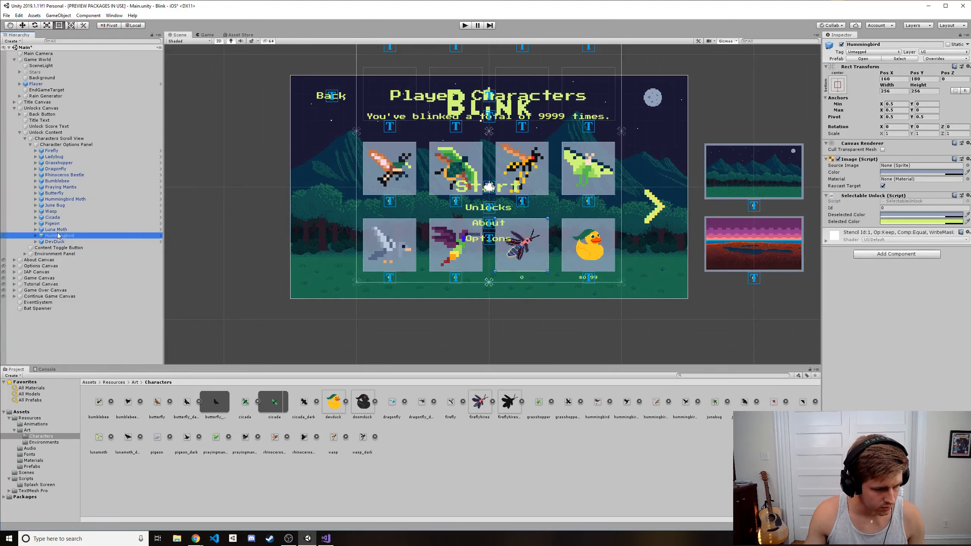
click(36, 235)
click(55, 242)
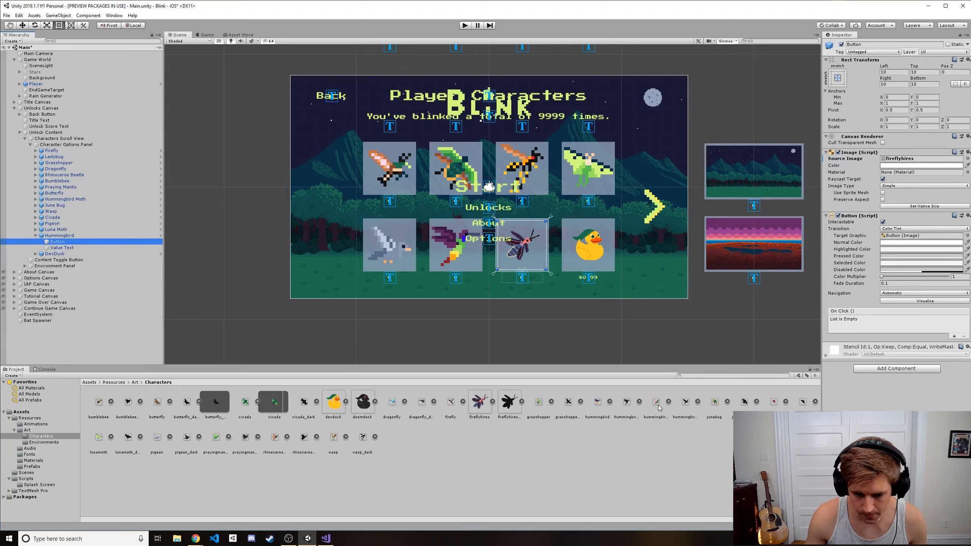
drag(597, 406, 941, 161)
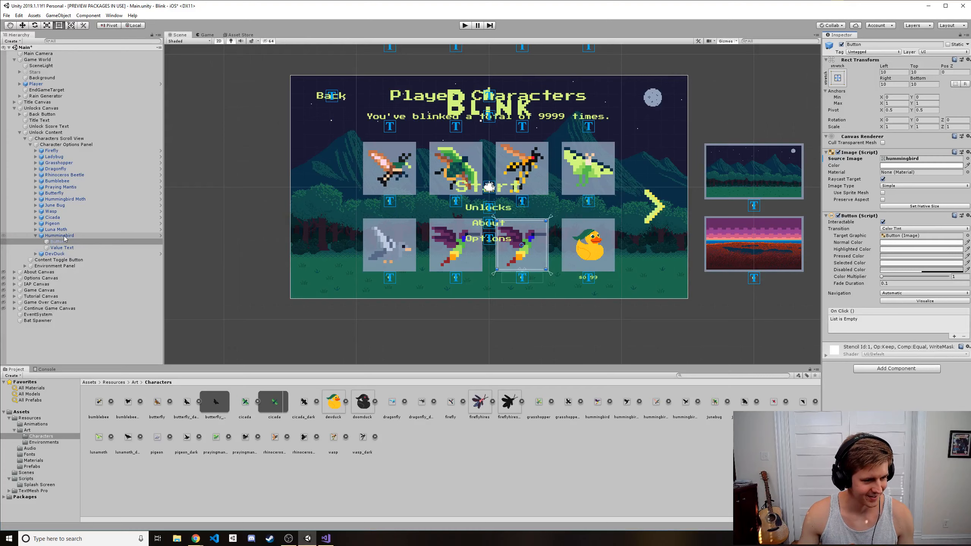
- Assign the lunamoth sprite as the source image of the renamed Luna Moth entry's Button
click(35, 230)
click(57, 235)
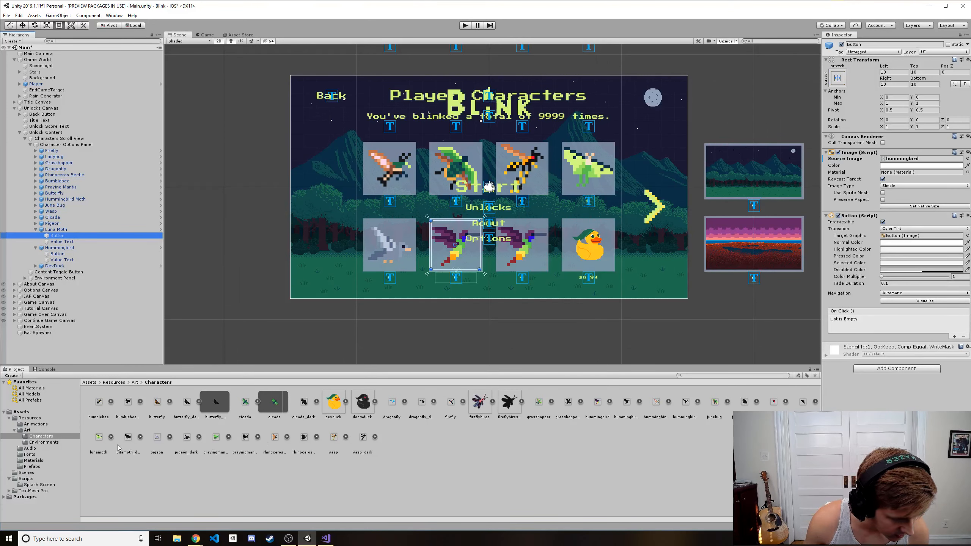
drag(99, 441, 913, 164)
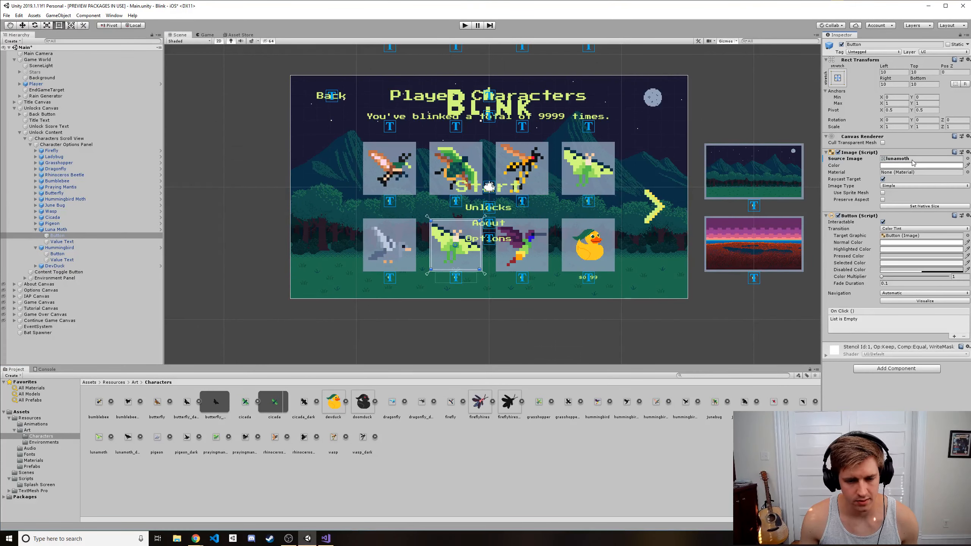
- Assign the cicada sprite as the source image of the Cicada entry's Button and save the scene
click(53, 218)
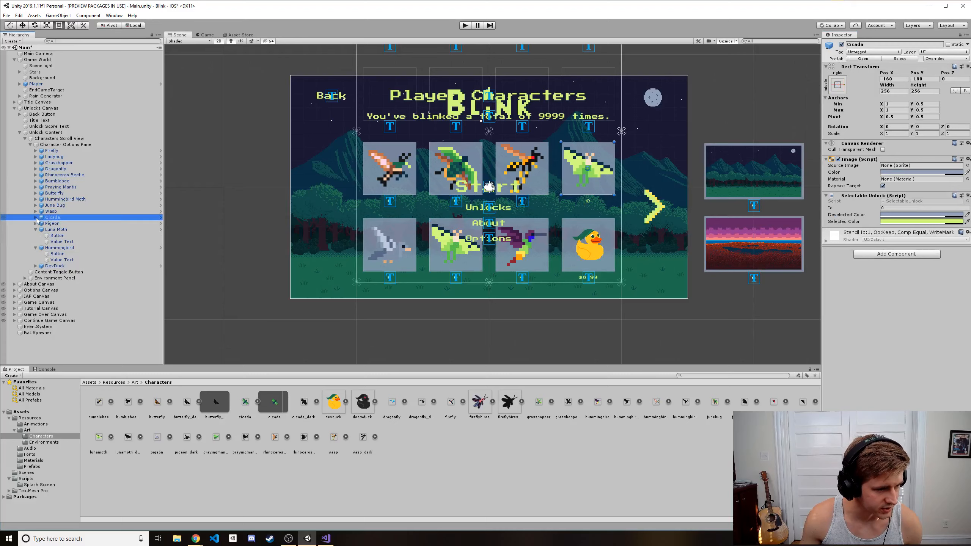
click(36, 217)
click(57, 224)
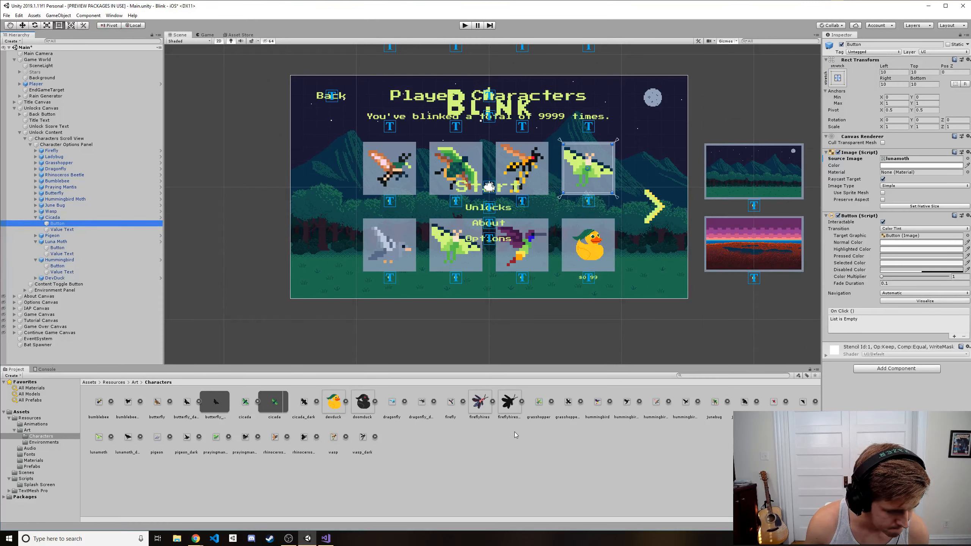
drag(246, 401, 605, 187)
scroll(638, 235, up, 3)
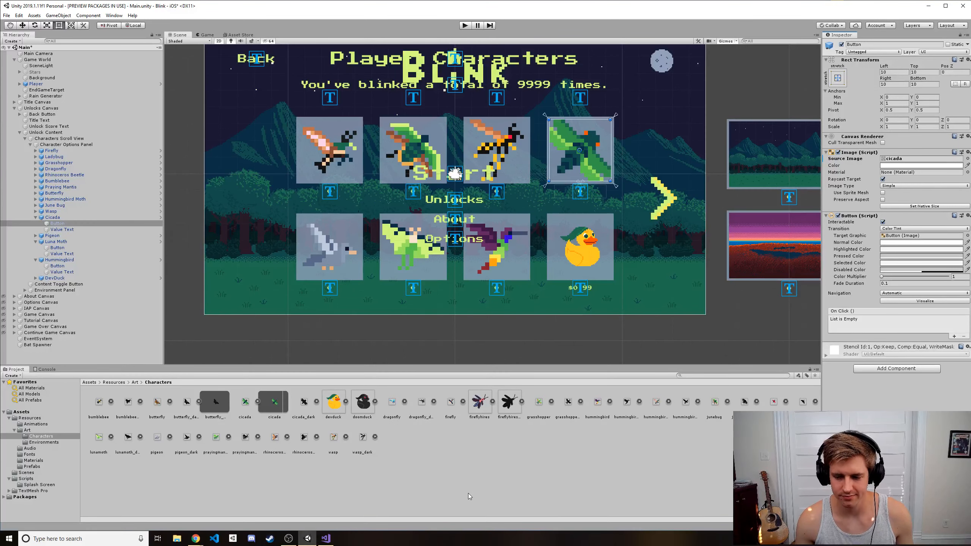
click(544, 501)
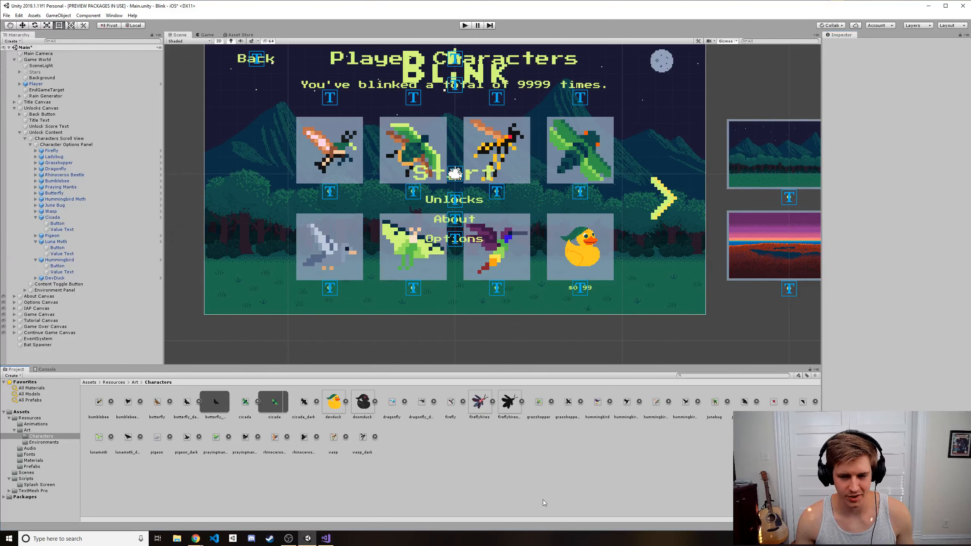
key(ctrl+s)
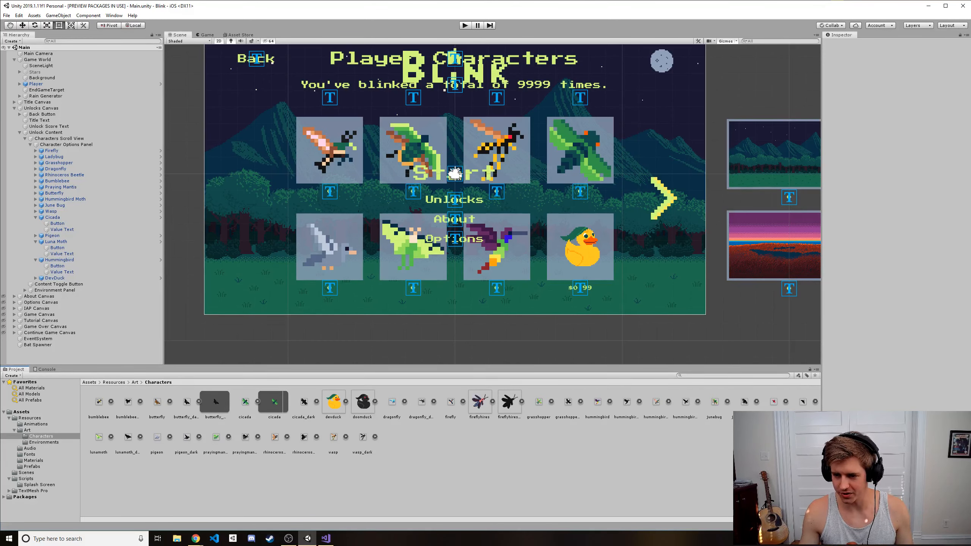
key(alt+Tab)
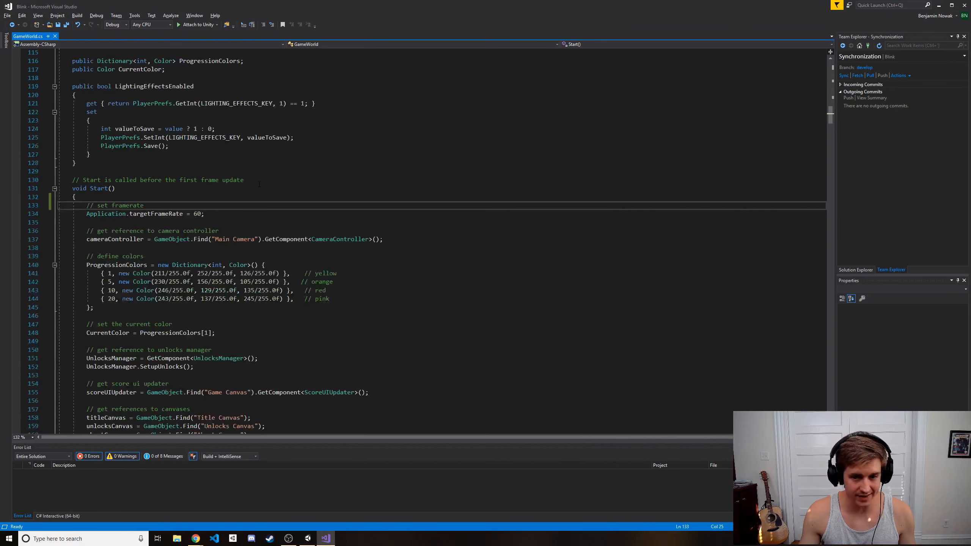
click(496, 164)
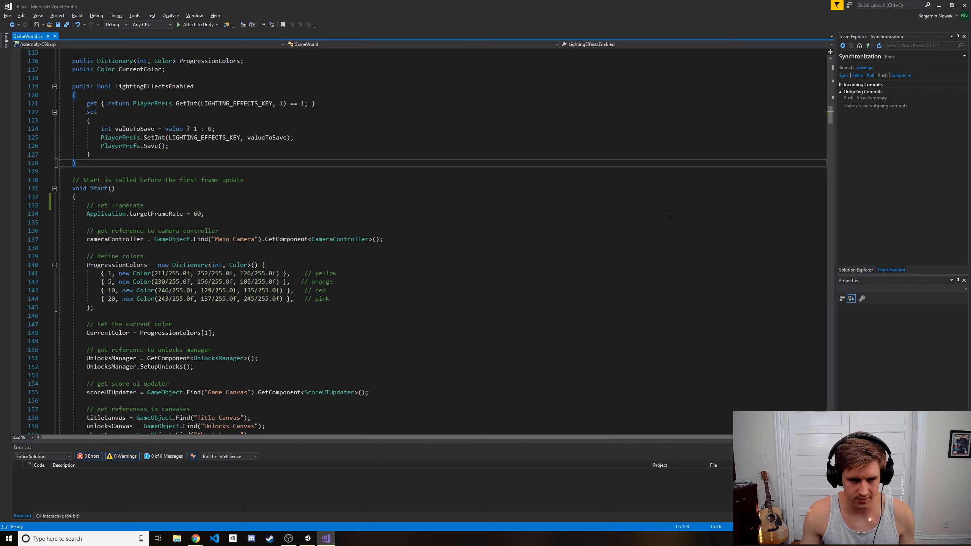
key(alt+Tab)
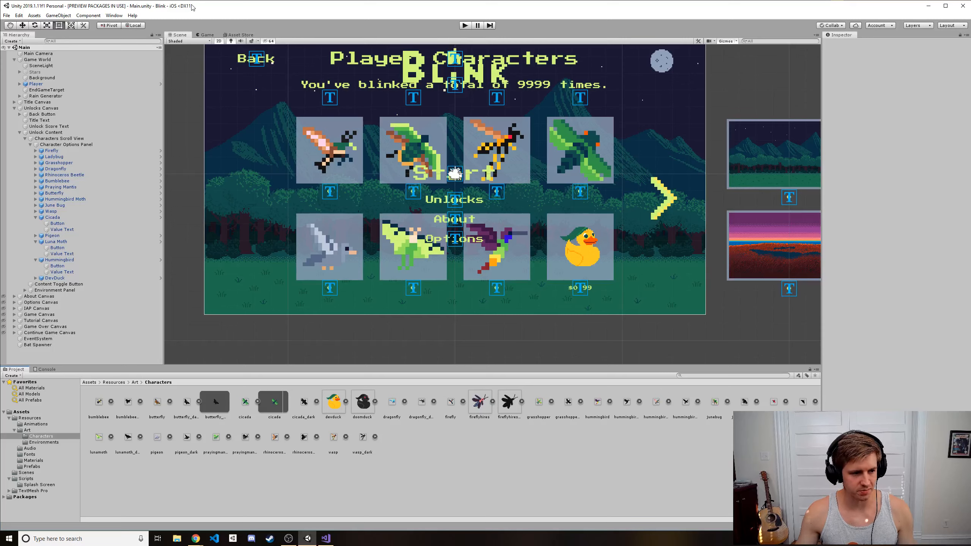
- Collapse the Cicada, Luna Moth and Hummingbird entries and set the Character Options Panel's Pos Y to 0
click(35, 218)
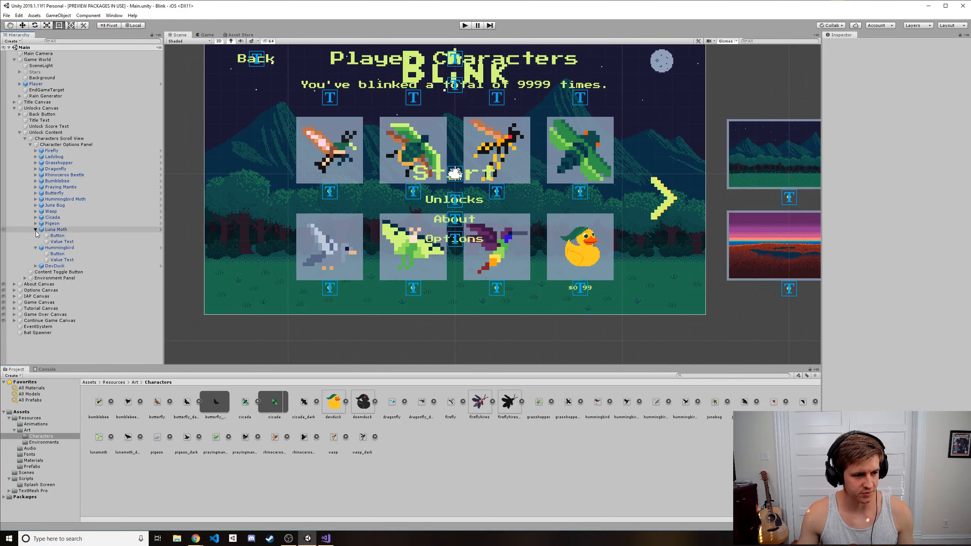
click(36, 230)
click(36, 235)
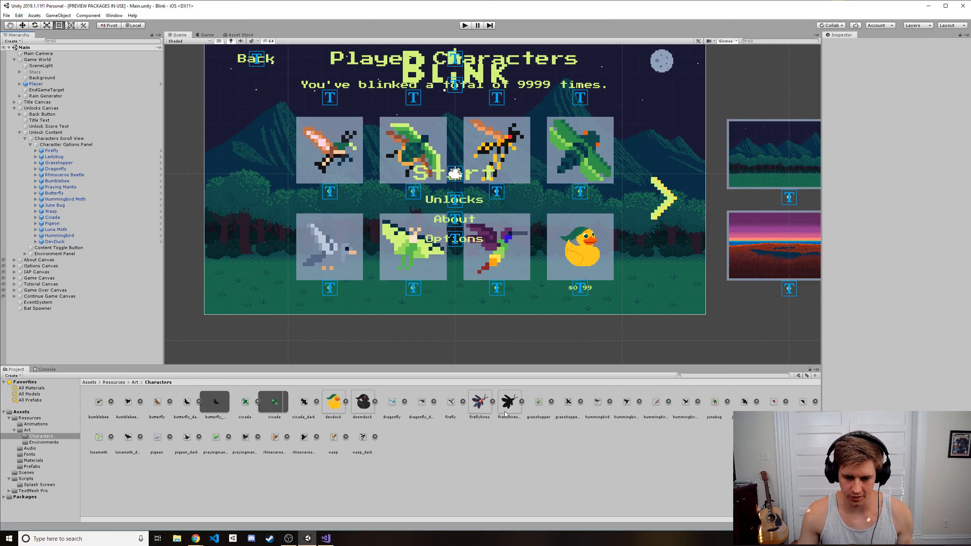
click(66, 145)
click(925, 72)
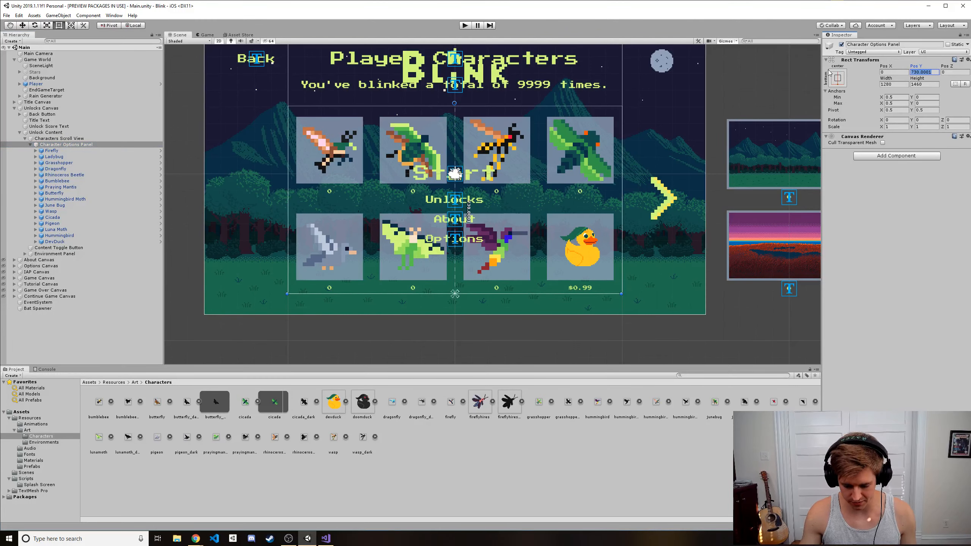
text(0)
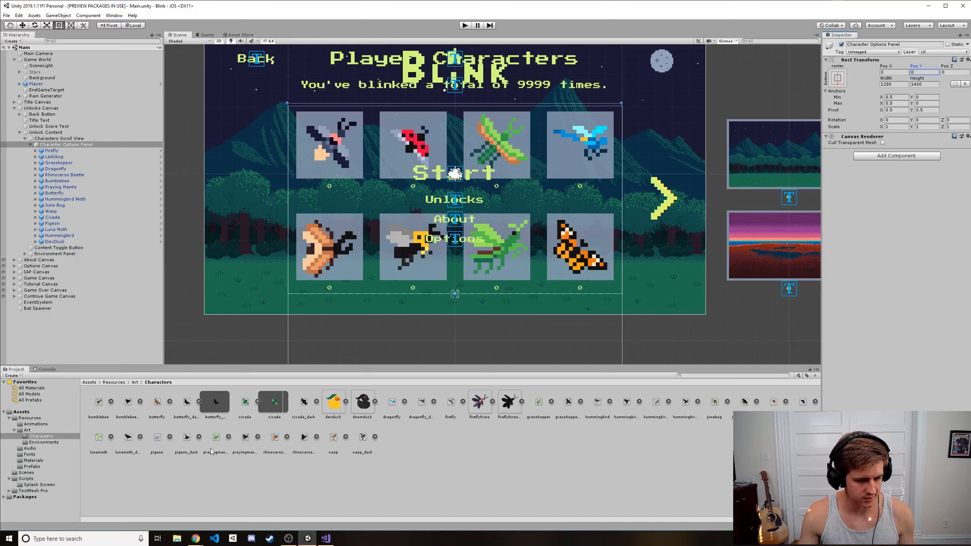
key(alt+Tab)
key(alt+Tab)
key(alt+Tab)
key(alt+Tab)
key(alt+Tab)
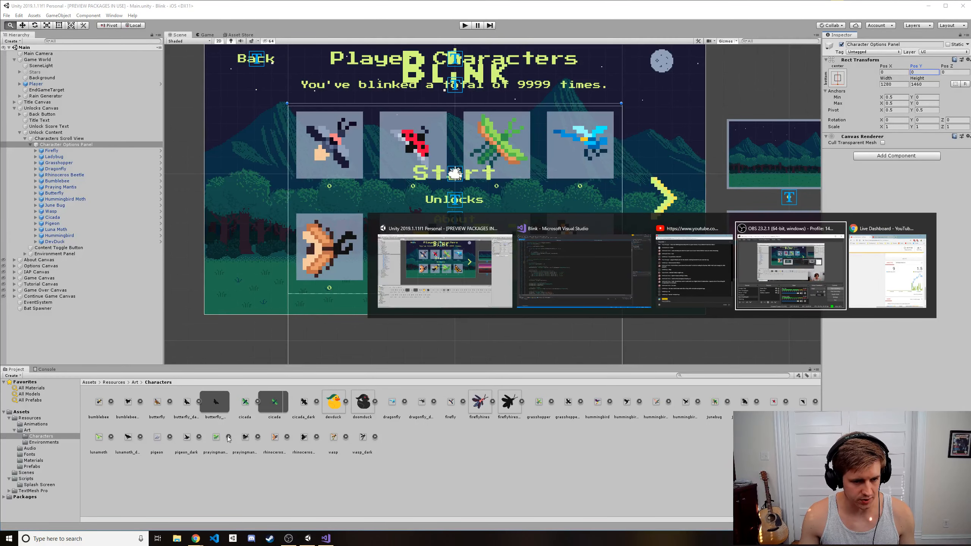
- Open the UnlocksManager script from the Scripts folder in Visual Studio and save it
click(355, 497)
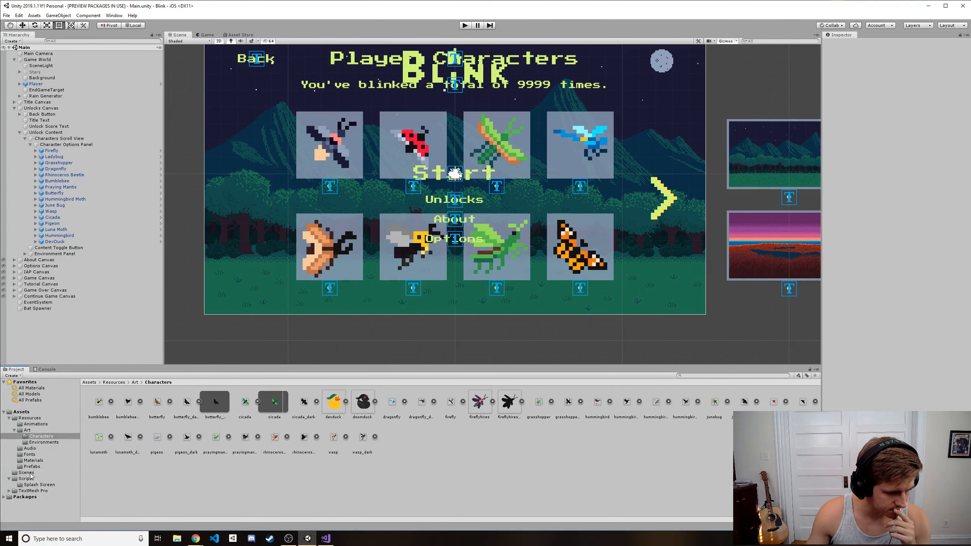
click(30, 479)
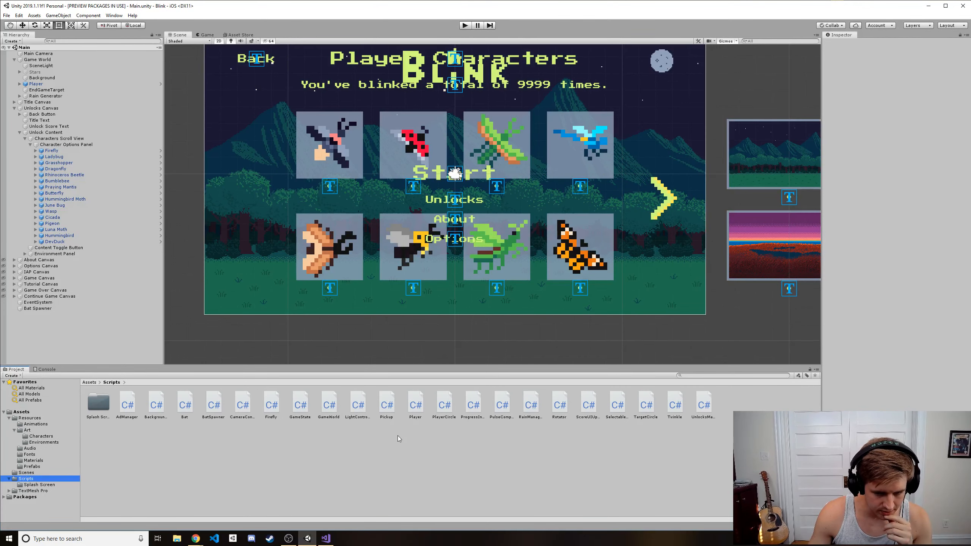
key(alt+Tab)
double_click(432, 172)
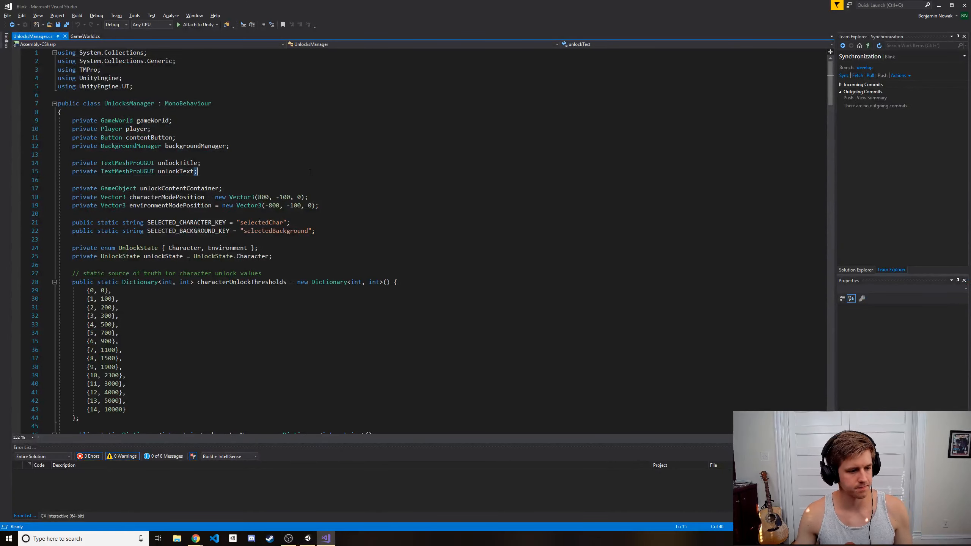
key(ctrl+s)
- Examine the characterUnlockThresholds and characterNames dictionaries to compare their entries with the new character order
scroll(426, 215, down, 4)
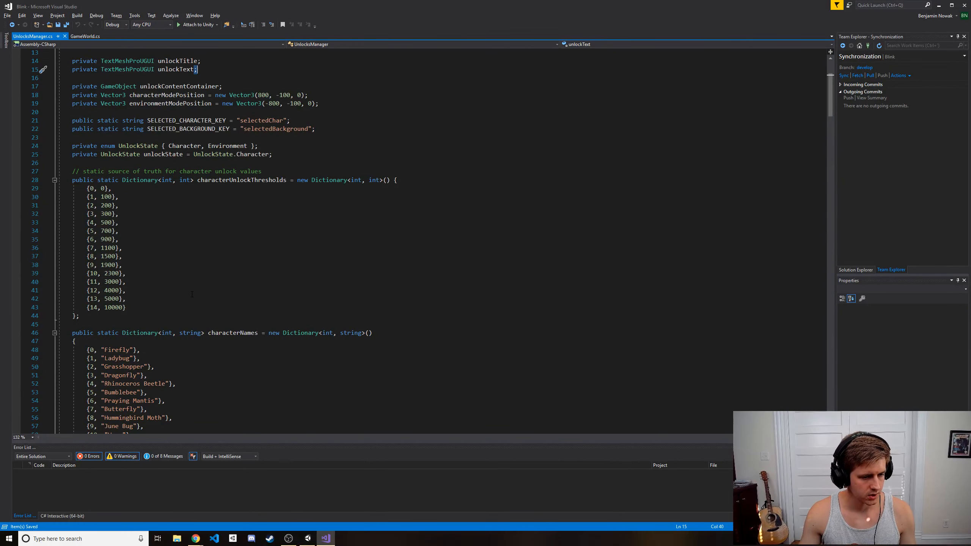
scroll(192, 294, down, 2)
double_click(263, 129)
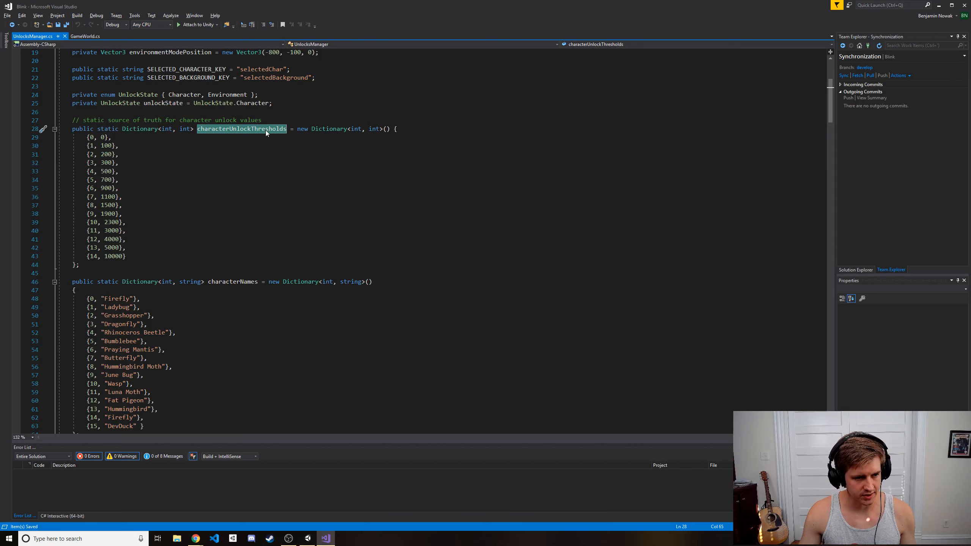
drag(134, 256, 59, 137)
click(130, 256)
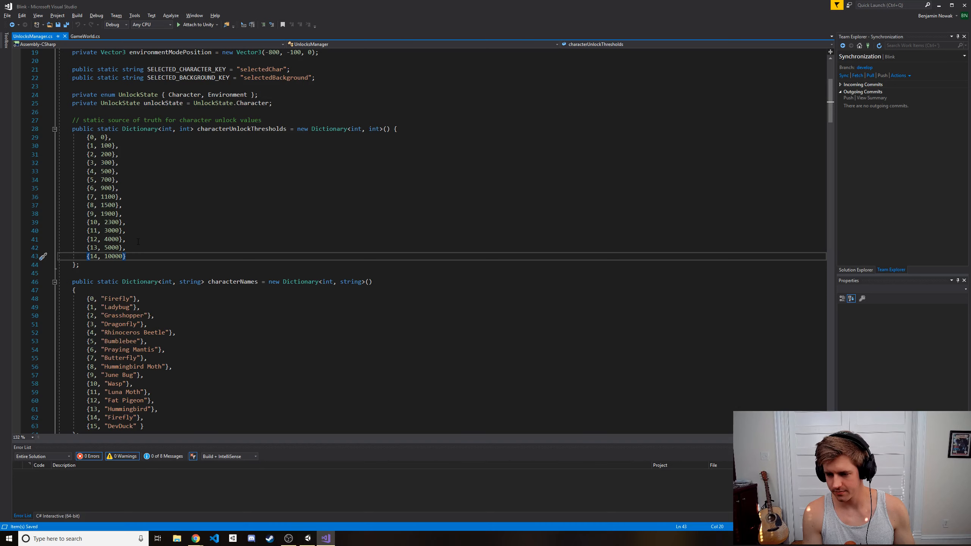
click(137, 231)
scroll(210, 178, down, 6)
click(210, 178)
key(Up)
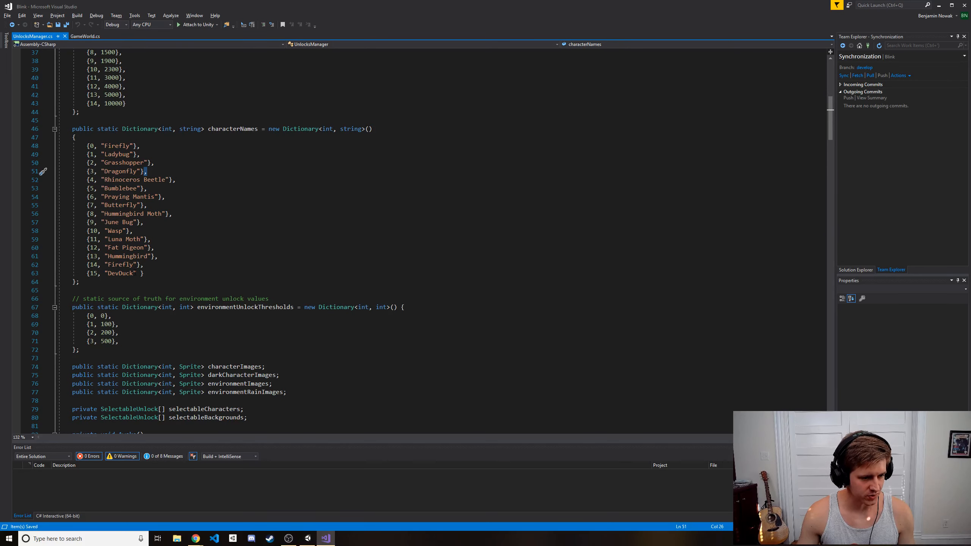
double_click(121, 264)
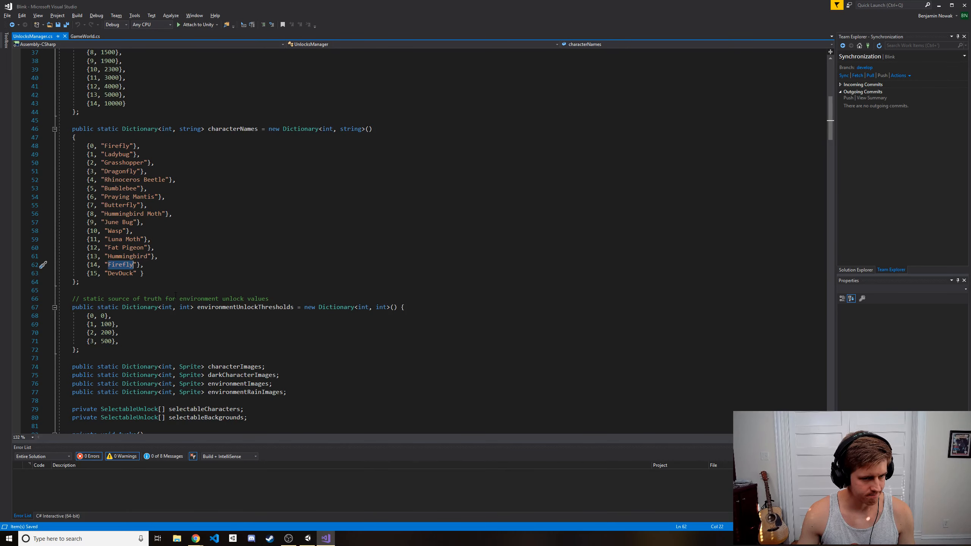
click(176, 267)
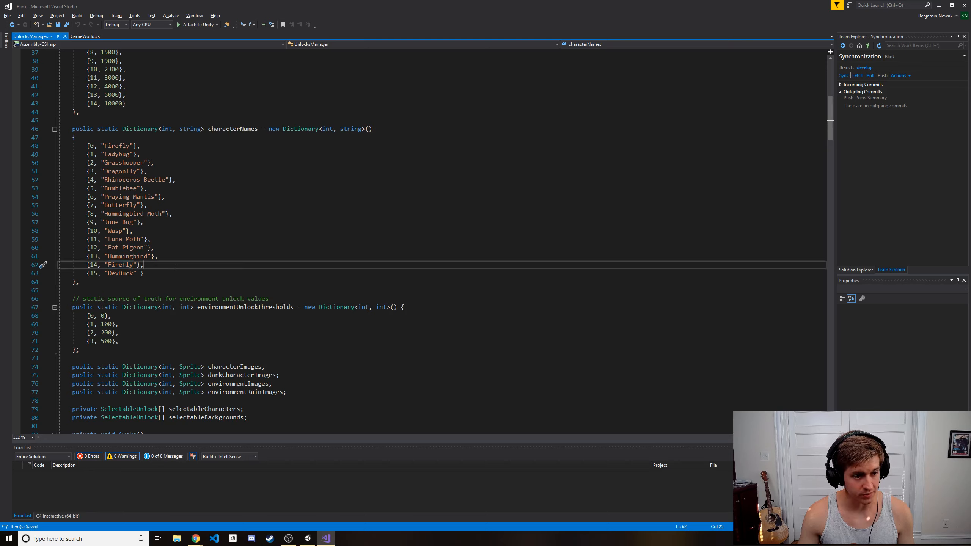
triple_click(225, 129)
click(148, 241)
- Change the name of entry 14 in the characterNames dictionary to "Hummingbird"
double_click(118, 266)
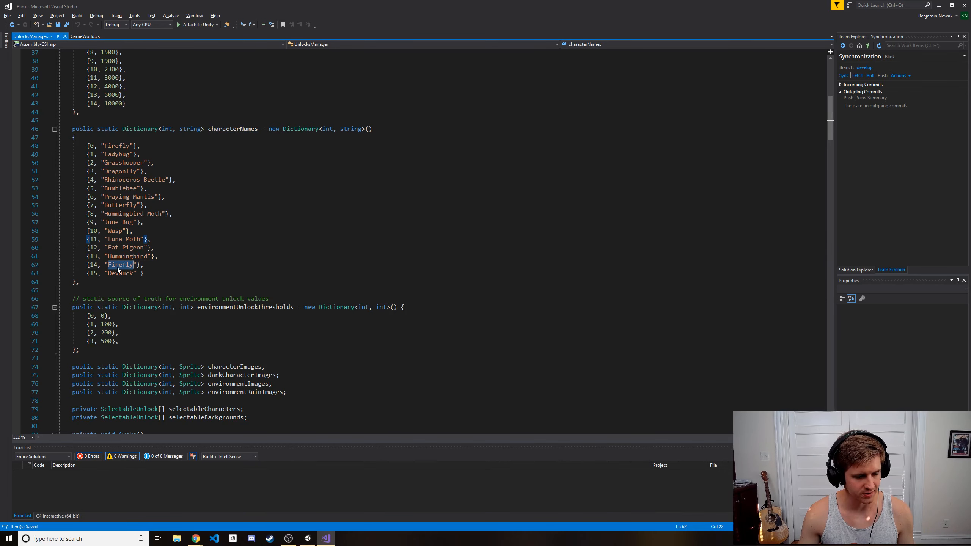
text(Humm)
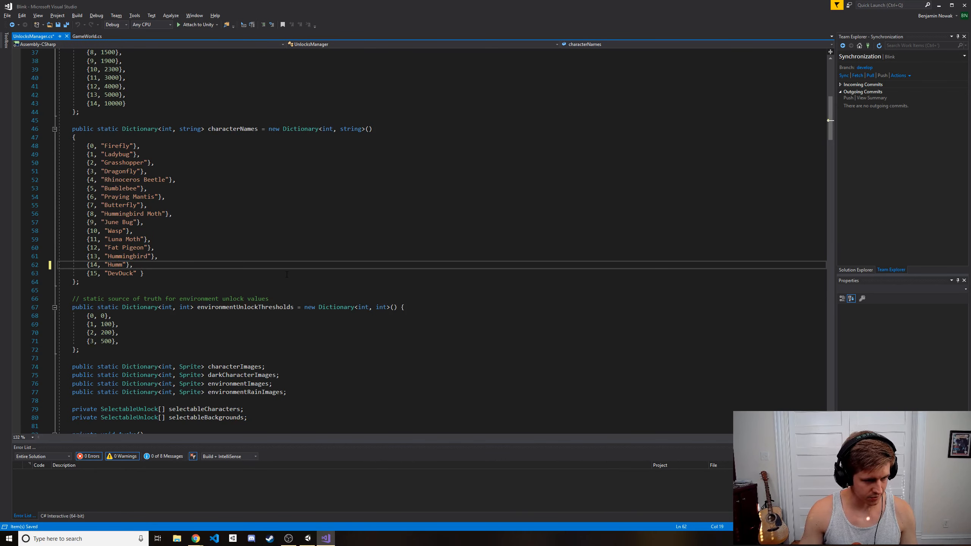
key(ctrl+c)
double_click(119, 265)
key(ctrl+v)
- In characterNames, change entry 13 to "Luna Moth" and entry 11 to "Cicada"
double_click(133, 239)
click(133, 239)
drag(141, 239, 110, 241)
key(ctrl+c)
double_click(121, 256)
key(ctrl+v)
text(Cicada)
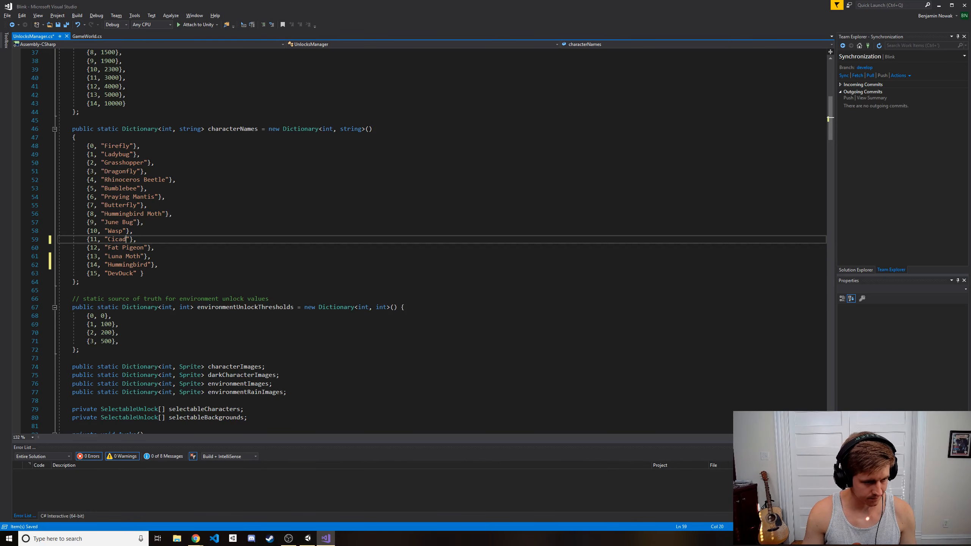
- Change entry 14 of the characterImages dictionary to load the "hummingbird" sprite
drag(174, 214, 58, 222)
click(320, 230)
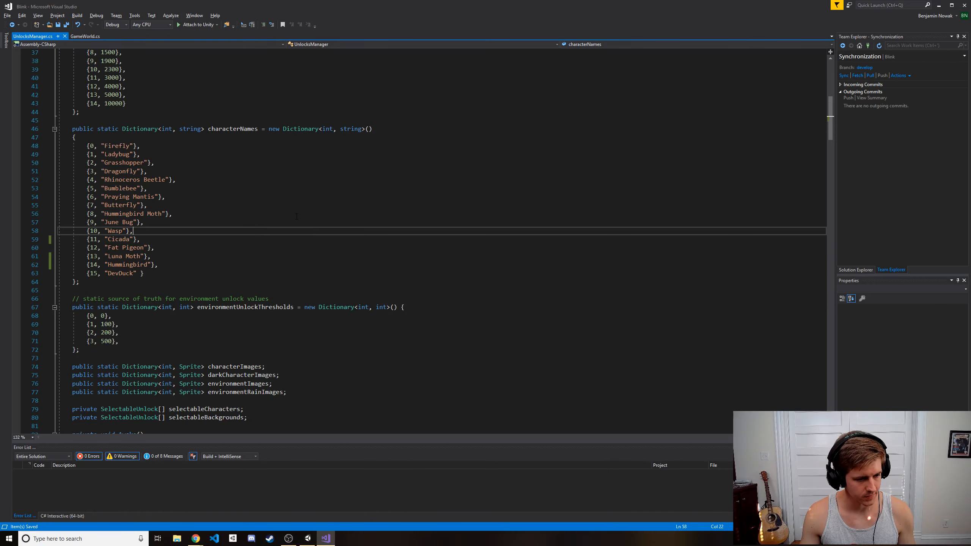
scroll(320, 232, down, 9)
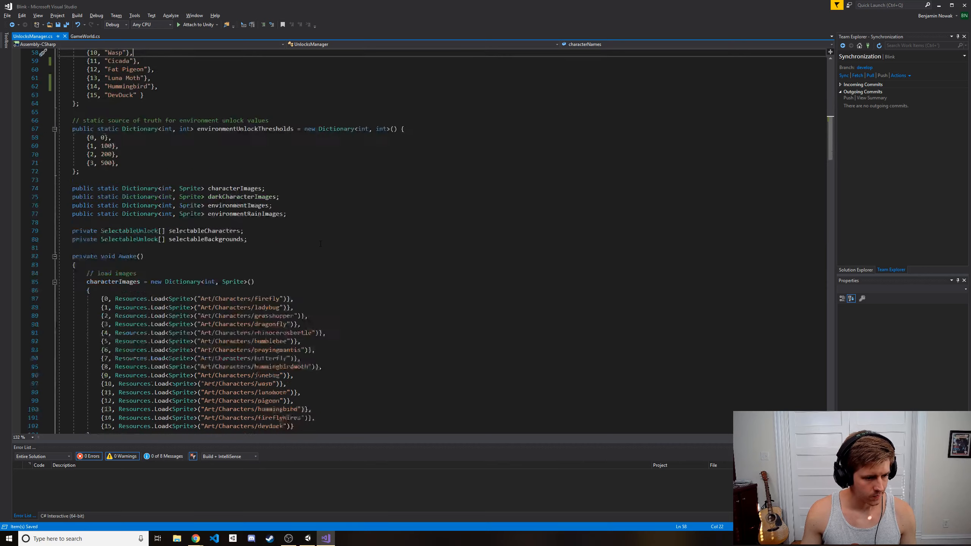
scroll(321, 244, down, 5)
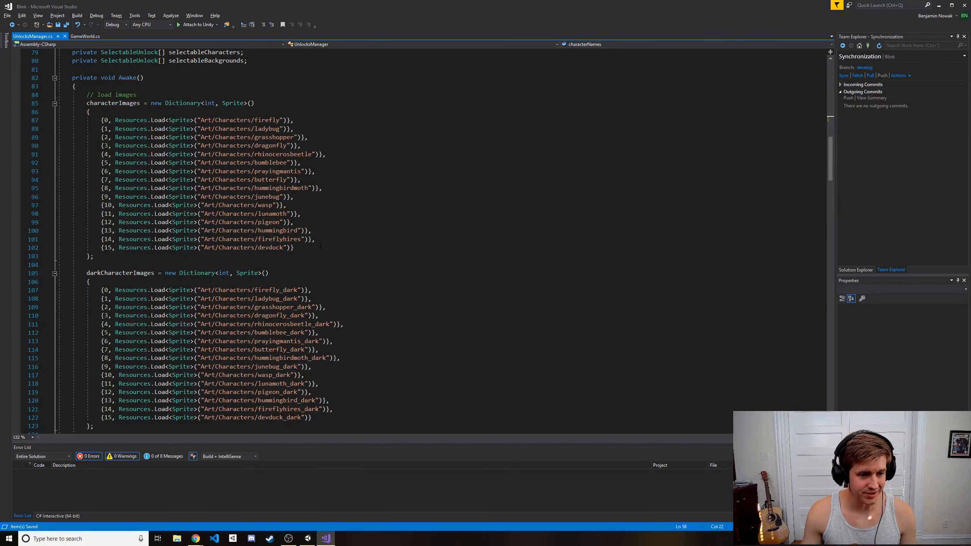
double_click(278, 232)
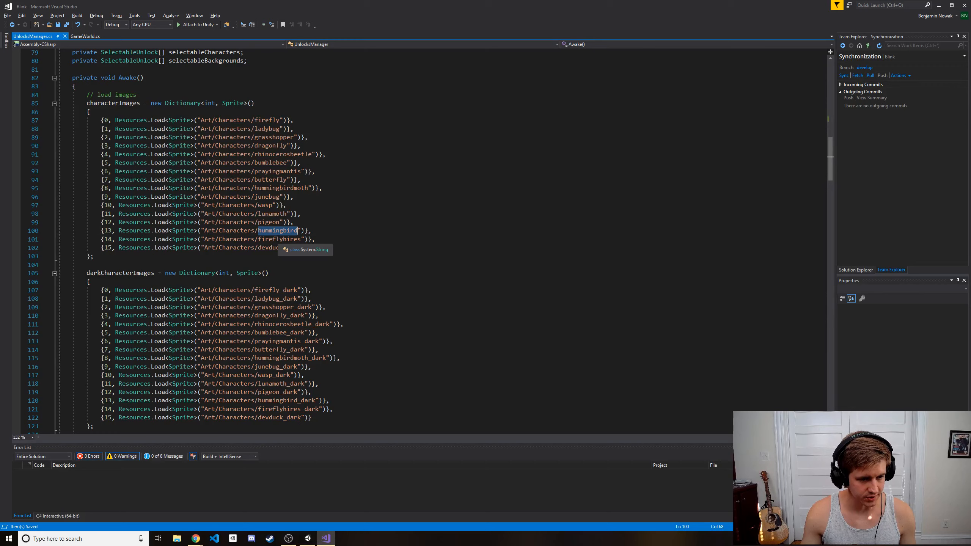
key(ctrl+c)
double_click(282, 240)
key(ctrl+v)
- In characterImages, point entry 13 to "lunamoth" and entry 11 to "cicada", and save the script
double_click(269, 213)
key(ctrl+c)
double_click(278, 230)
key(ctrl+v)
click(268, 213)
double_click(269, 213)
text(cicada)
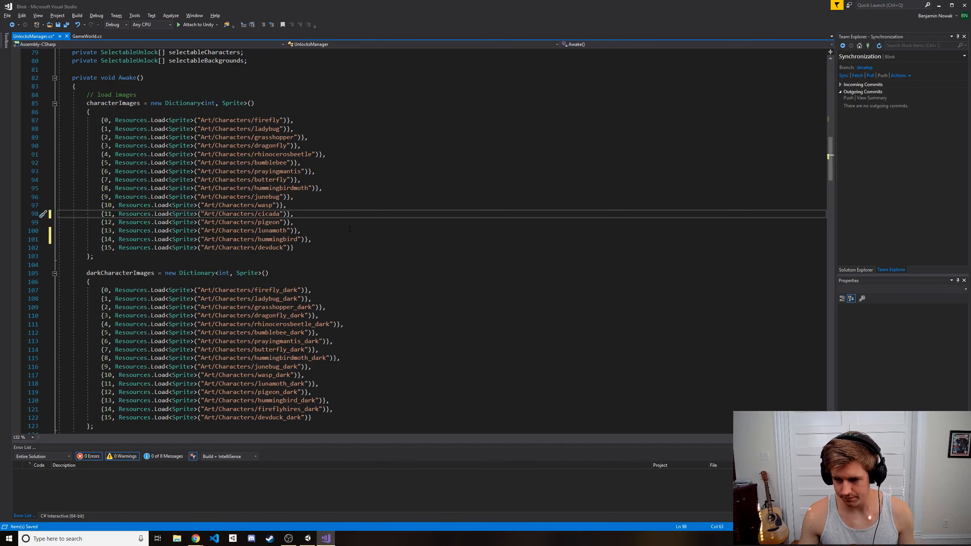
click(361, 242)
key(ctrl+s)
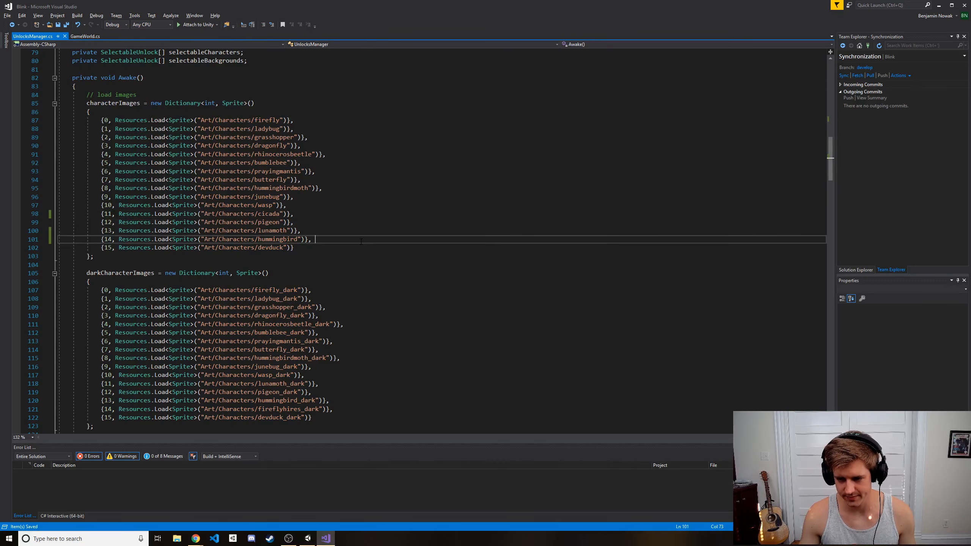
- Change entry 14 of the darkCharacterImages dictionary to load "hummingbird_dark"
scroll(323, 266, down, 2)
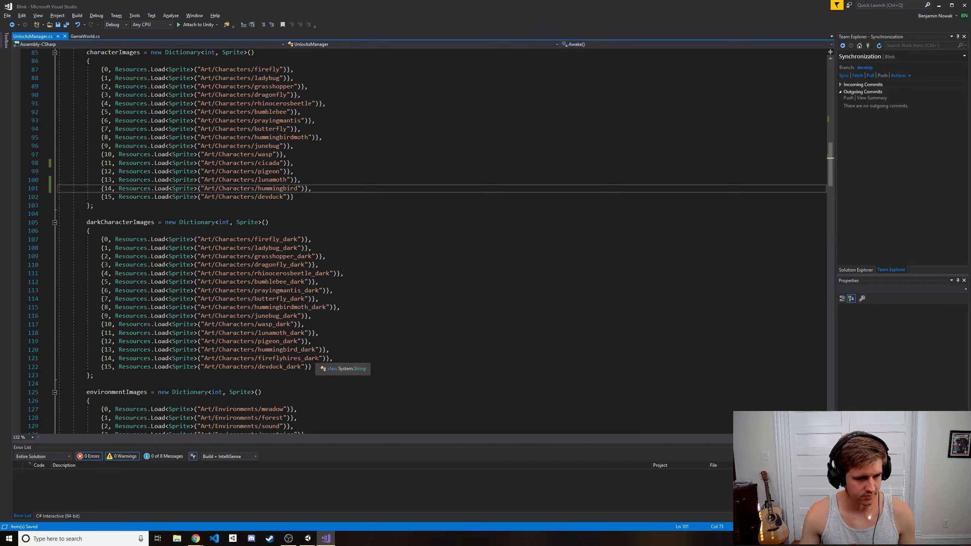
double_click(308, 349)
key(ctrl+c)
double_click(290, 358)
key(ctrl+v)
- In darkCharacterImages, point entry 13 to "lunamoth_dark" and entry 11 to "cicada_dark", and save the script
double_click(279, 332)
key(ctrl+c)
double_click(287, 350)
key(ctrl+v)
click(273, 332)
drag(287, 333, 259, 332)
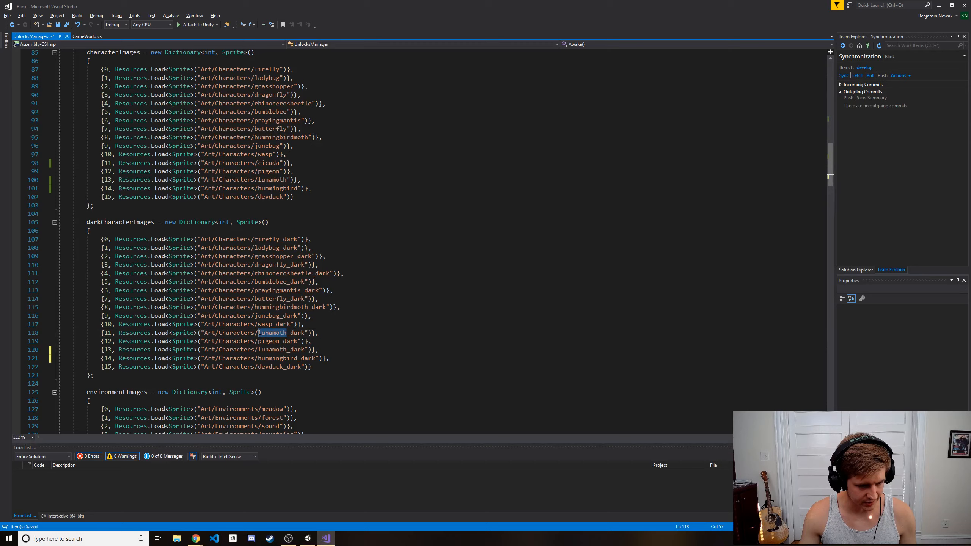
text(cicada)
key(ctrl+s)
click(287, 291)
- Switch to Unity, run the game and check the character order and images on the Unlocks screen, and stop play mode
key(alt+Tab)
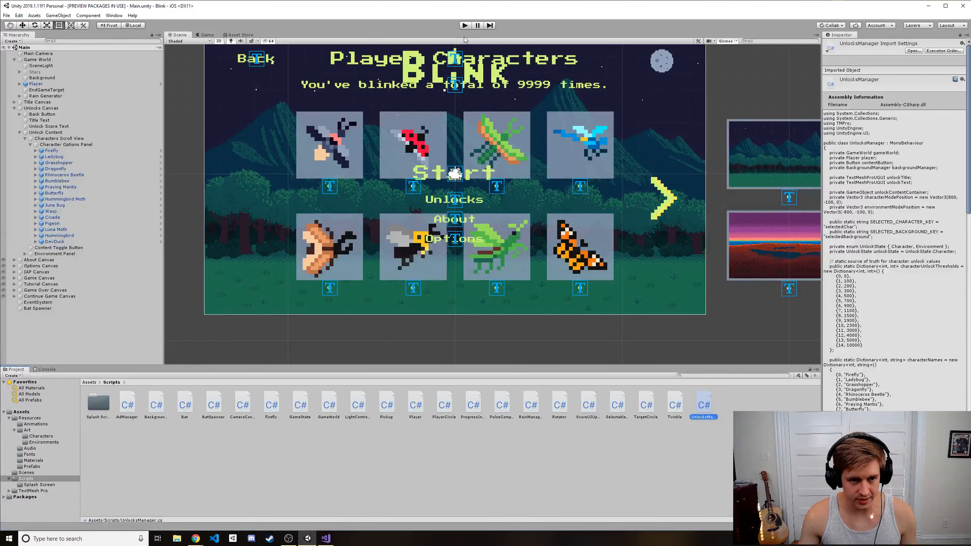
click(465, 26)
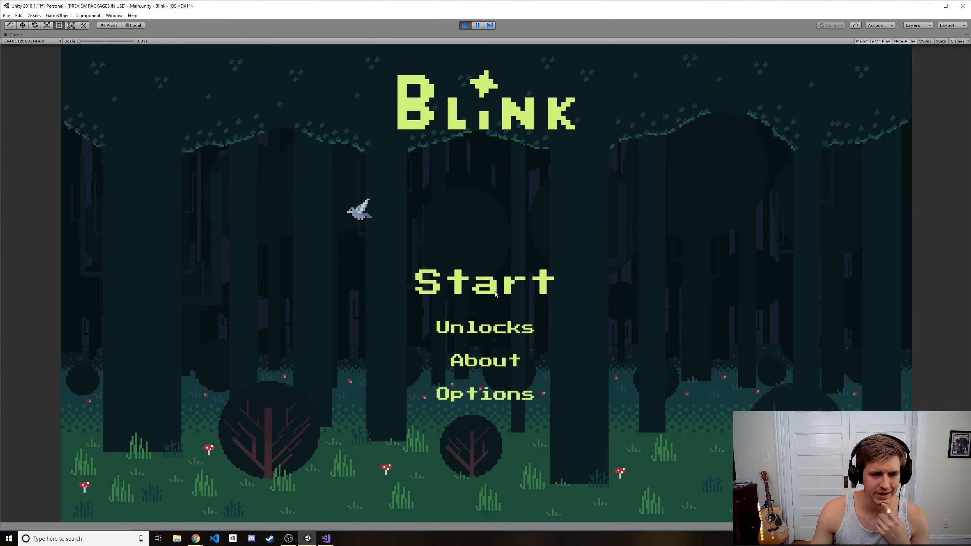
click(520, 321)
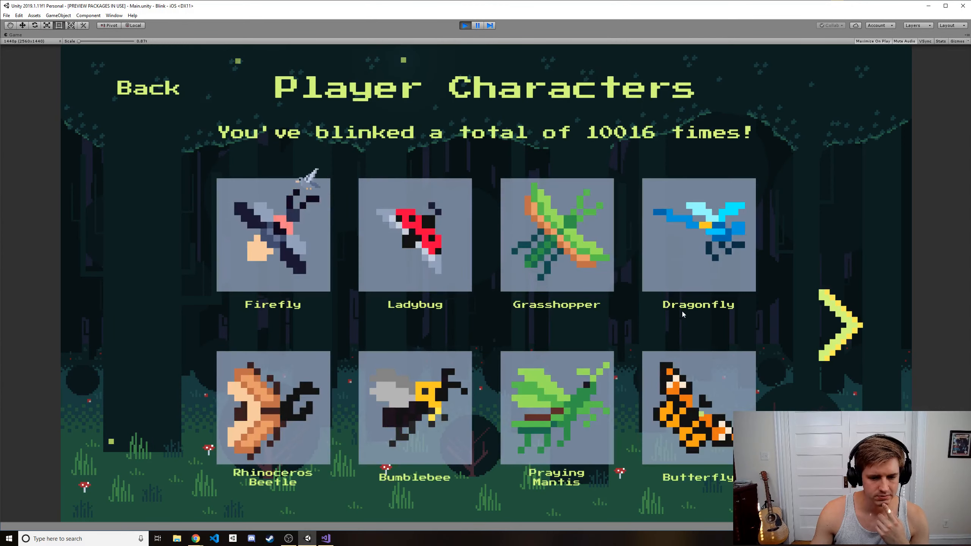
drag(719, 347, 712, 213)
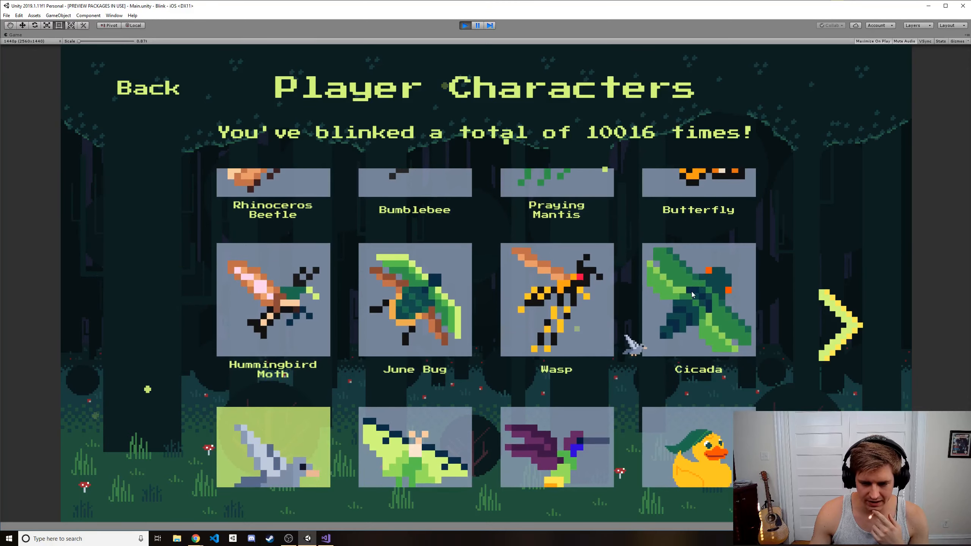
drag(689, 314, 682, 303)
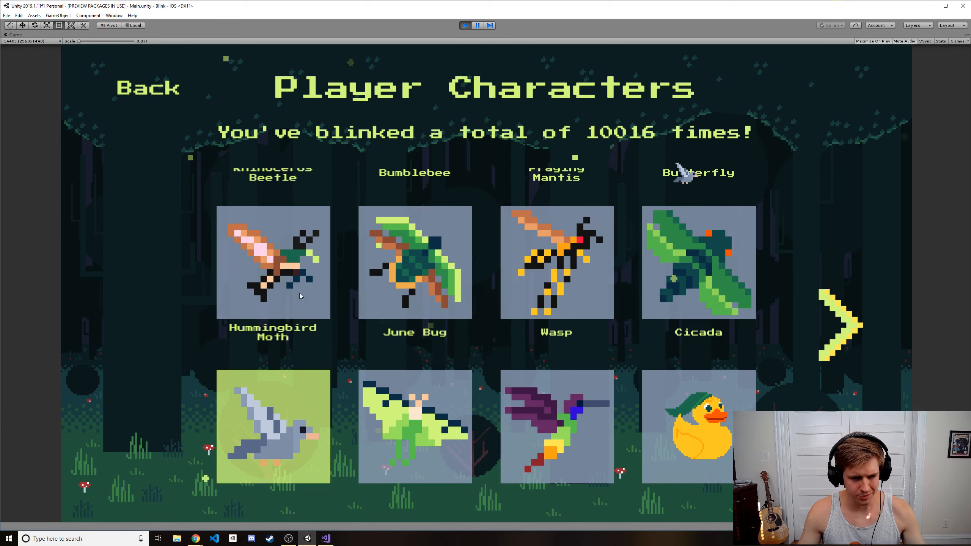
drag(411, 294, 424, 343)
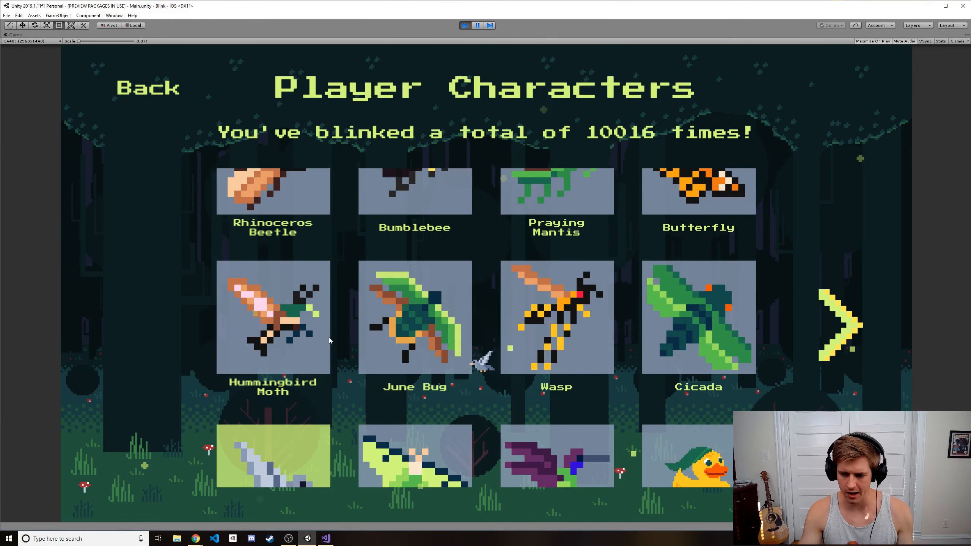
click(463, 25)
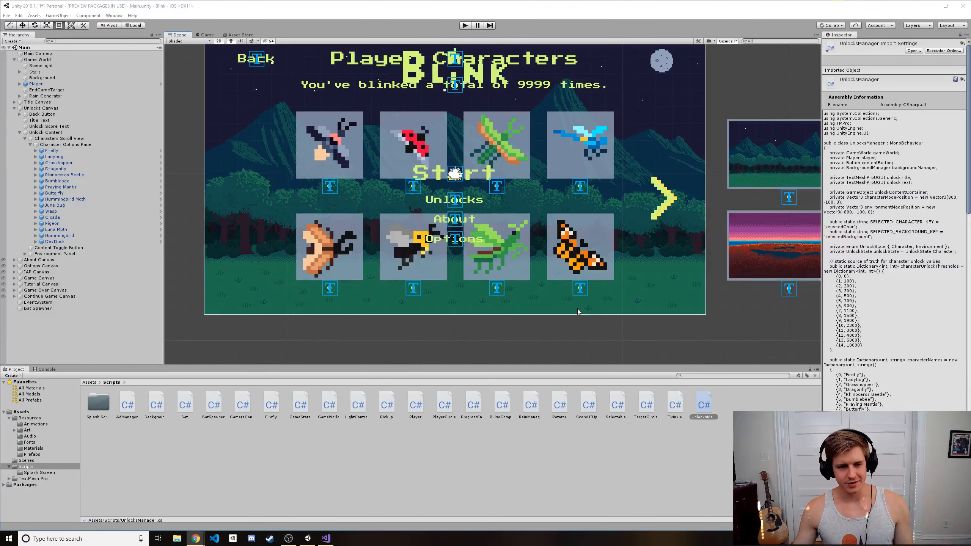
click(427, 451)
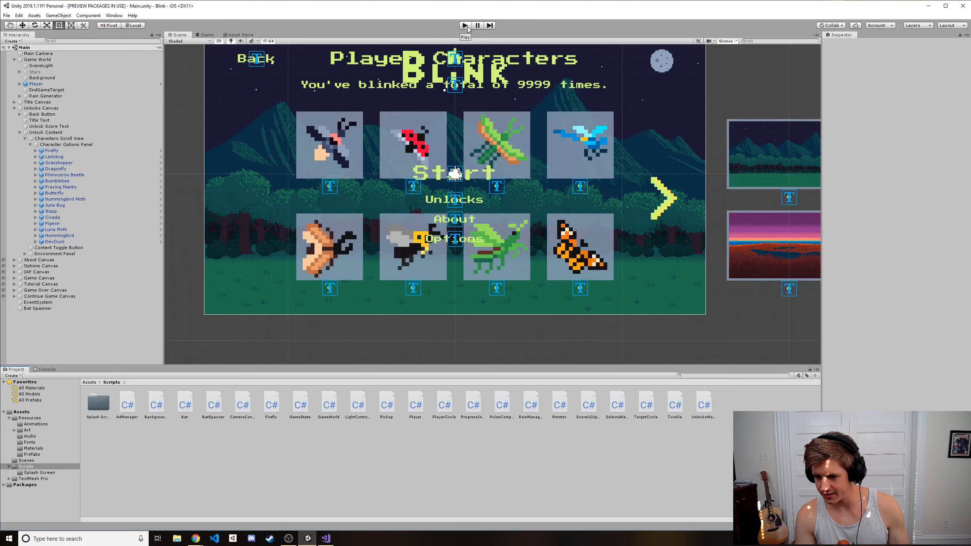
- Switch to Visual Studio and examine the index numbers and sprite order in the characterImages and darkCharacterImages dictionaries
key(alt+Tab)
key(alt+Tab)
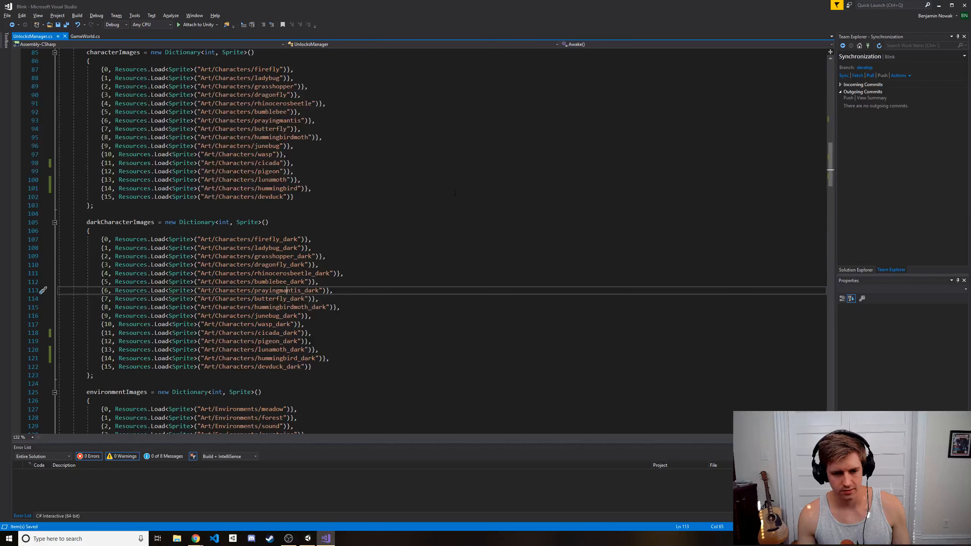
click(412, 263)
scroll(412, 262, down, 5)
scroll(413, 262, up, 4)
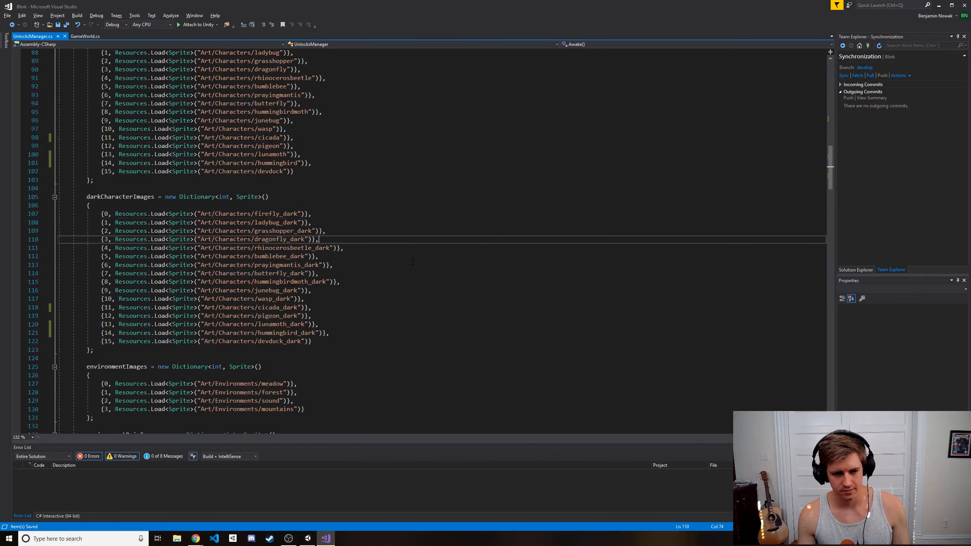
scroll(412, 262, up, 5)
scroll(412, 262, down, 4)
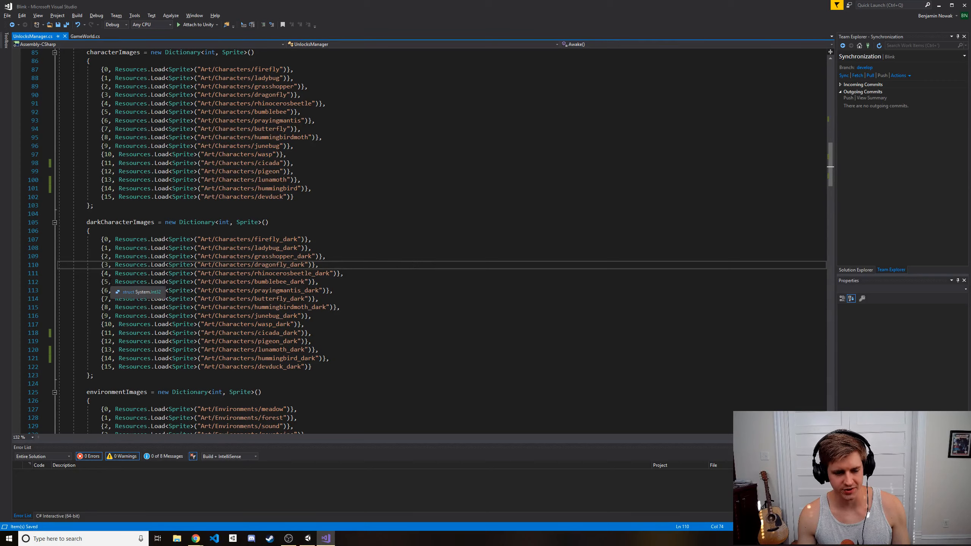
drag(108, 282, 105, 273)
double_click(106, 298)
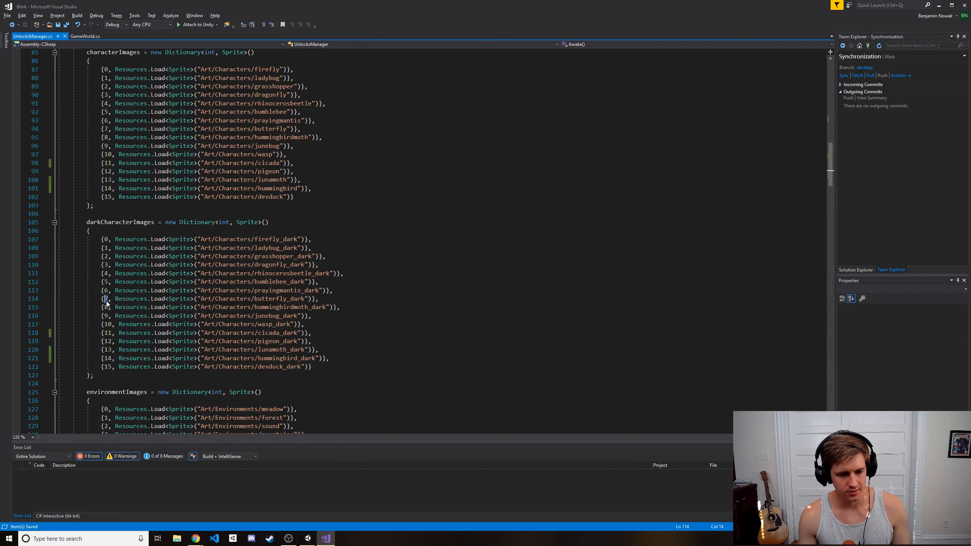
double_click(106, 316)
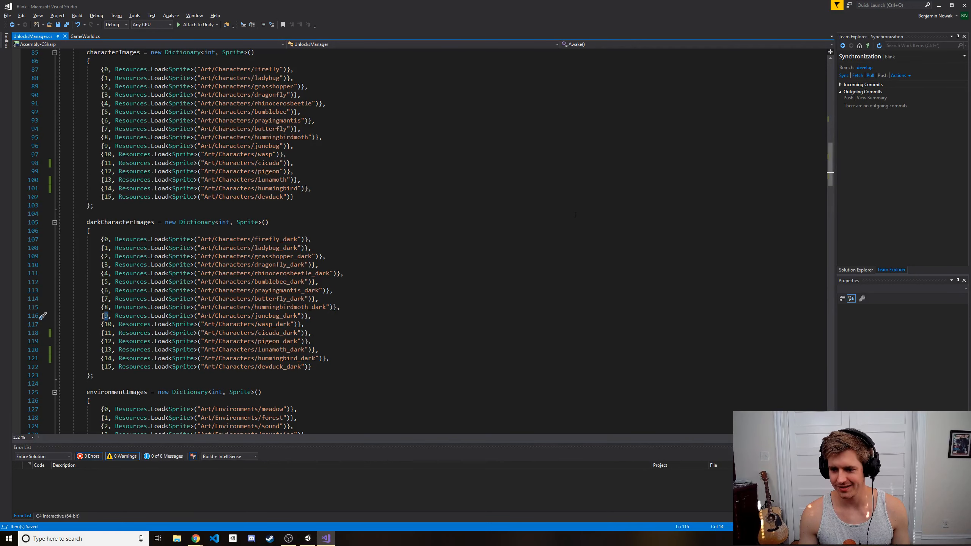
double_click(344, 172)
click(340, 172)
double_click(337, 181)
double_click(337, 190)
double_click(382, 224)
- Switch back to Unity and rename the Cicada entry in the Character Options Panel as Wasp
key(alt+Tab)
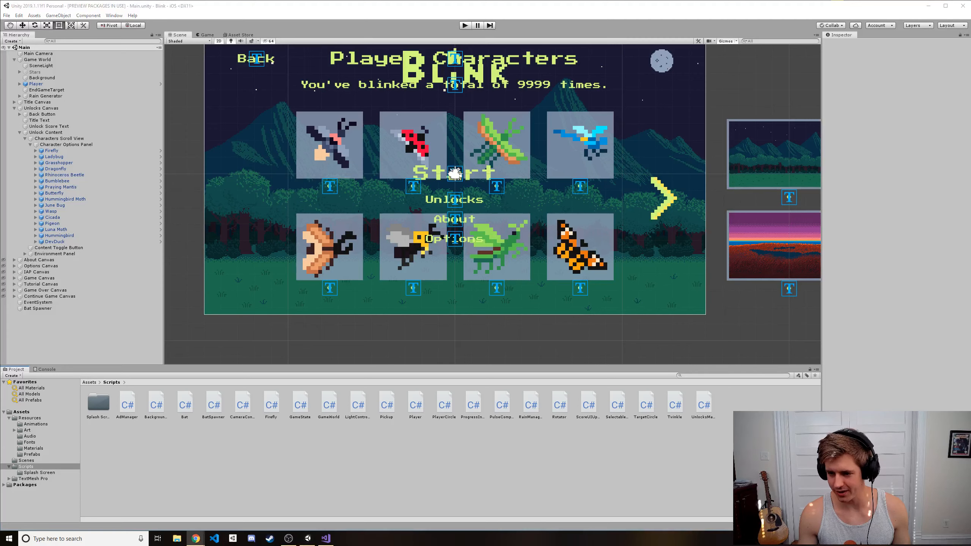
click(274, 469)
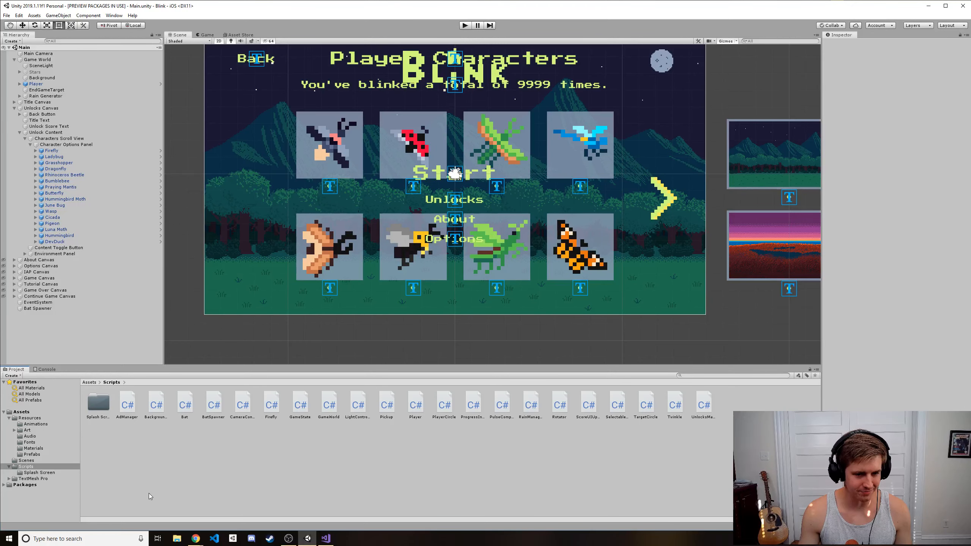
scroll(570, 242, up, 2)
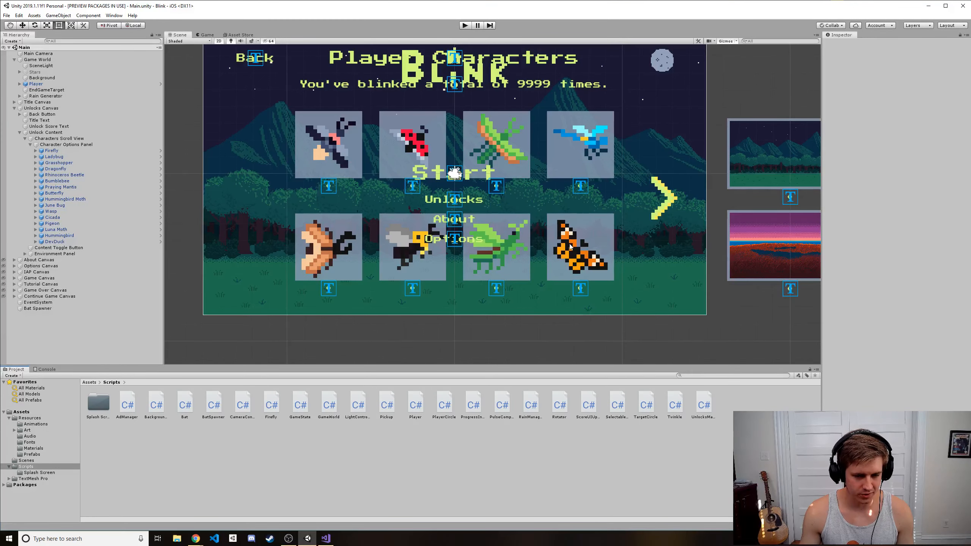
click(64, 217)
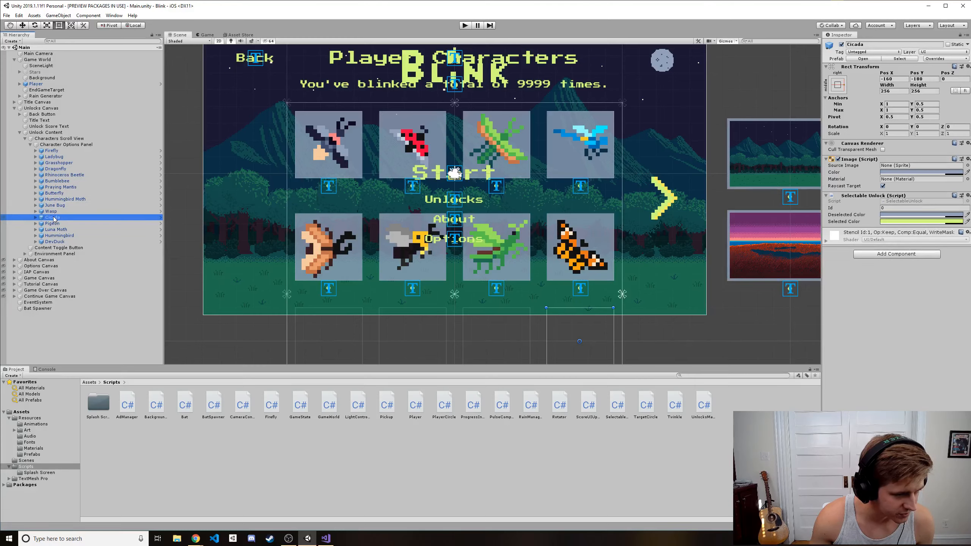
click(71, 218)
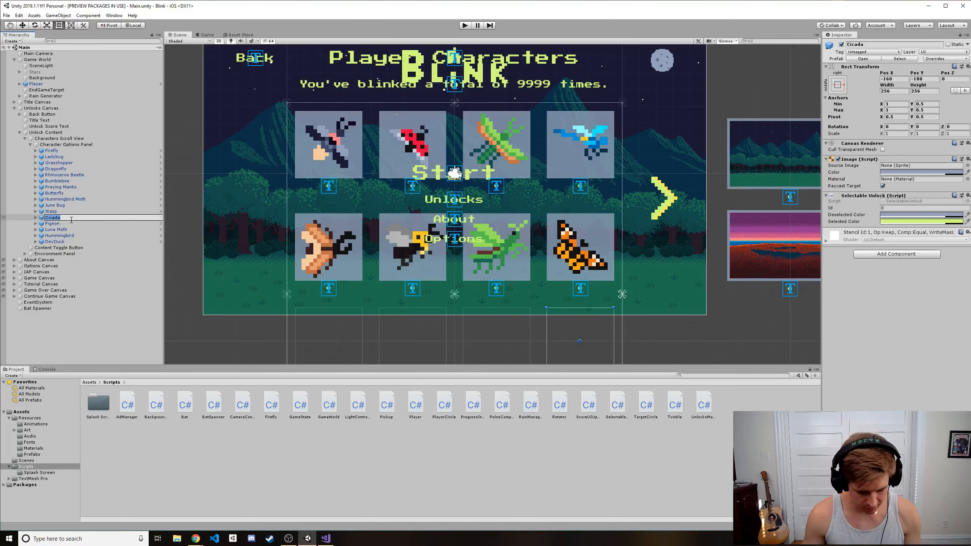
text(Wasp)
key(Return)
- Rename the original Wasp entry as June Bug and the original June Bug entry above it as Hummingbird Moth
click(52, 212)
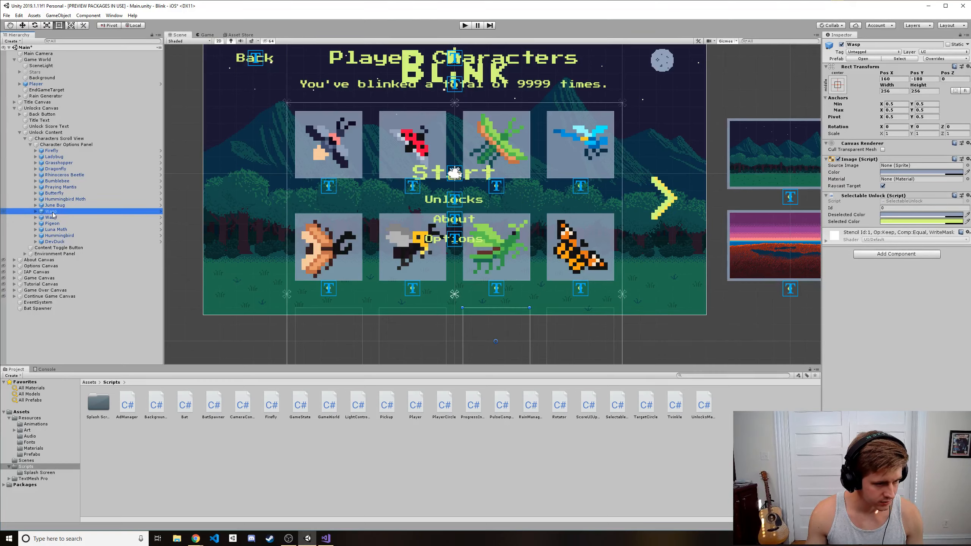
click(52, 212)
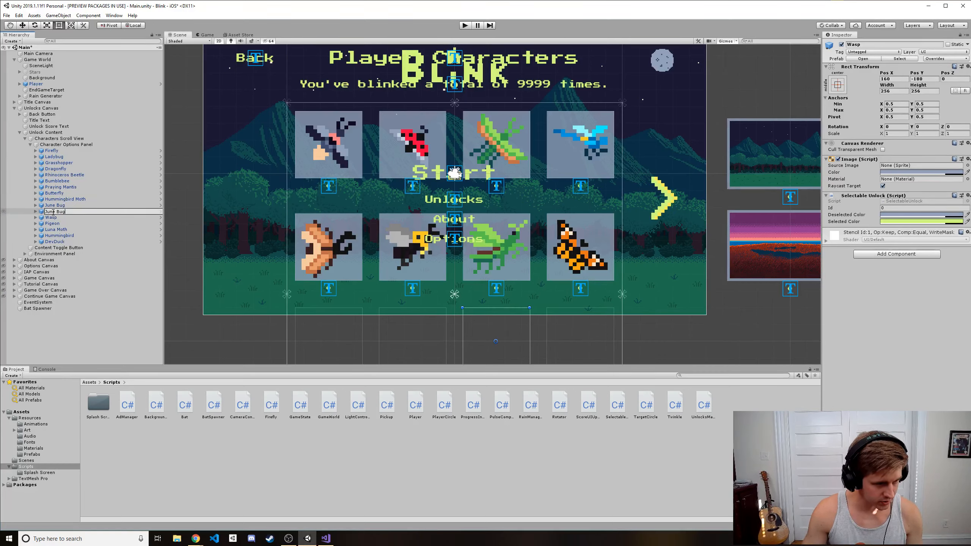
text(June Bug)
key(Return)
click(51, 206)
click(57, 206)
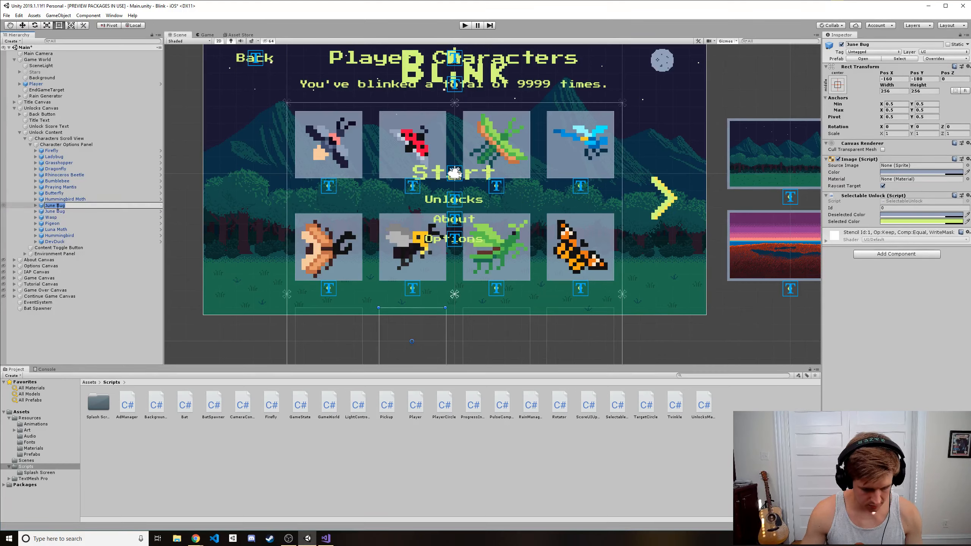
text(Hum)
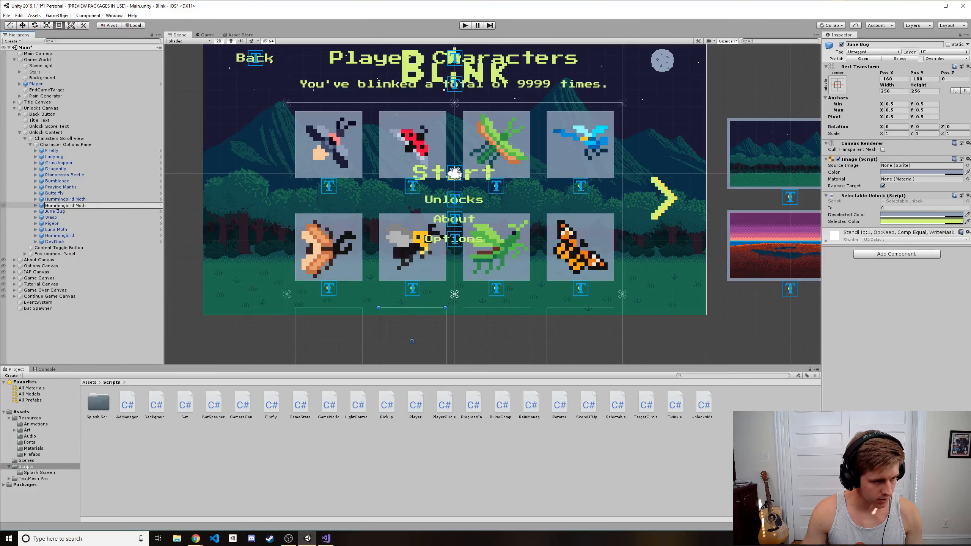
text(mingbird Moth)
key(Return)
- Rename the Hummingbird Moth entry directly after Butterfly as Cicada
click(56, 200)
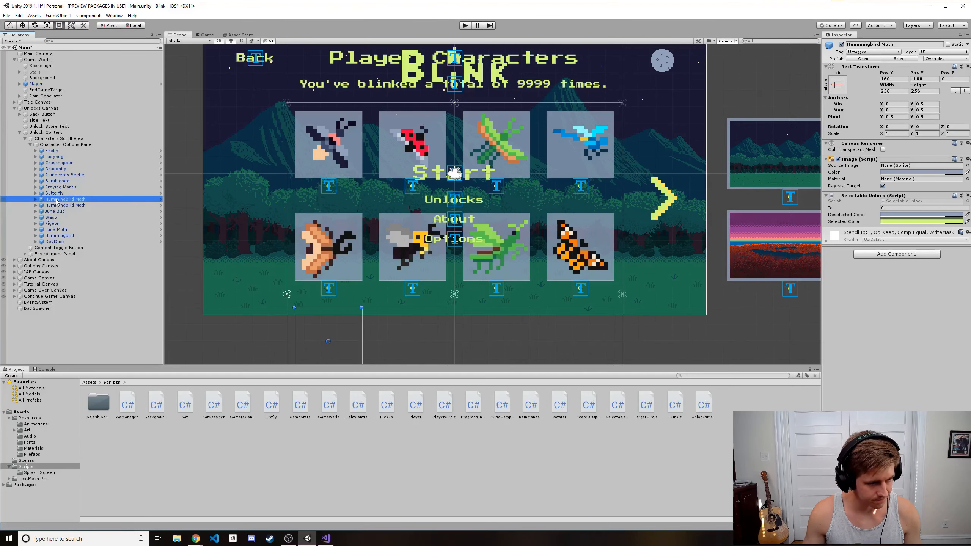
click(56, 199)
text(Cicada)
key(Return)
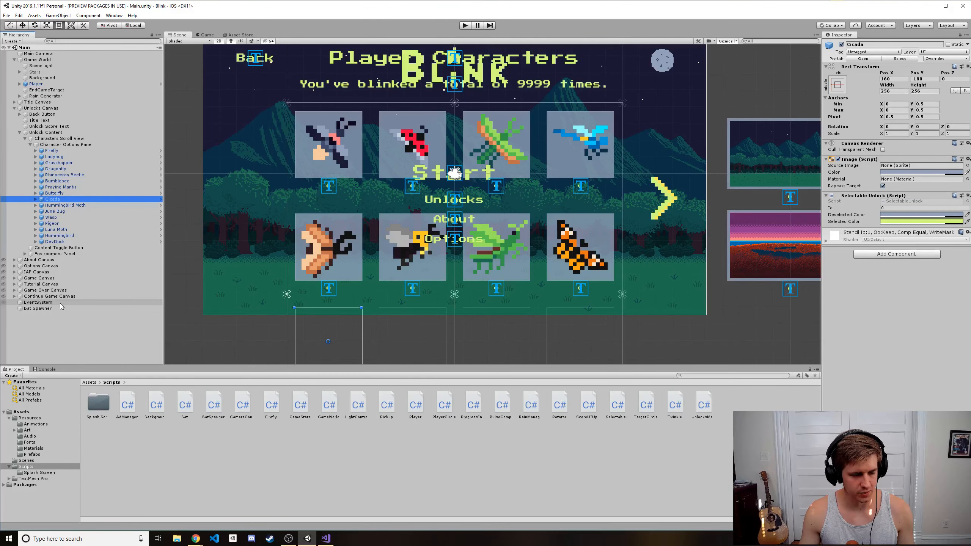
- Assign the wasp sprite from the Art/Characters folder as the source image of the Wasp entry's Button
click(62, 219)
click(36, 218)
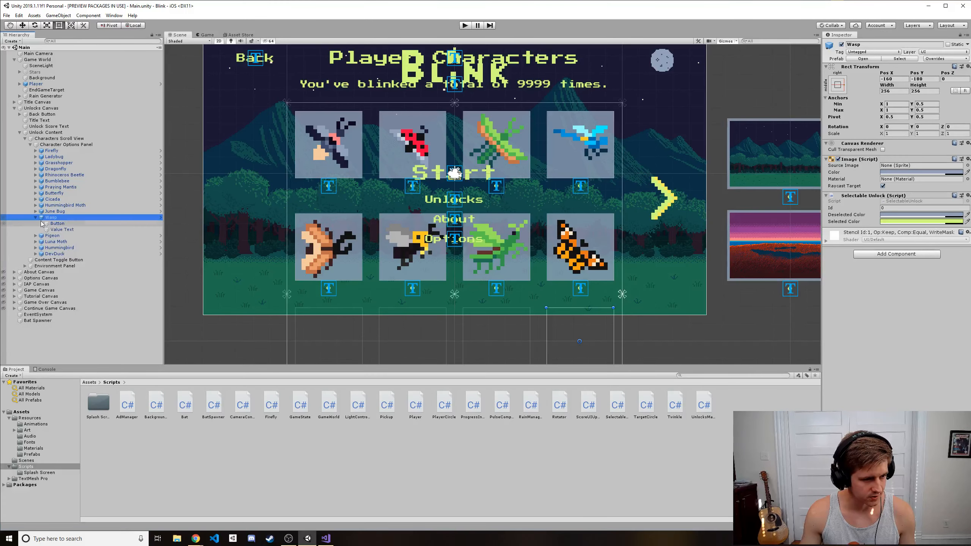
click(50, 224)
click(28, 431)
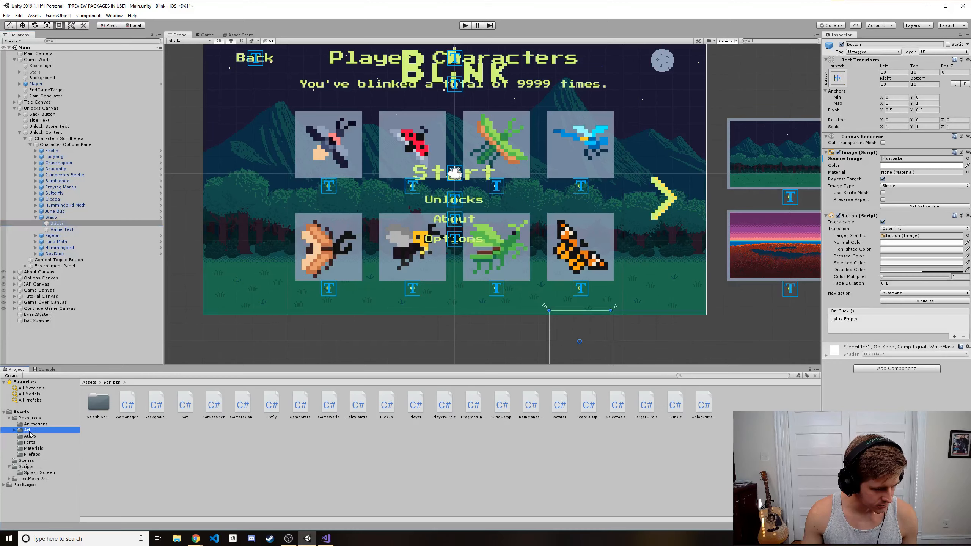
double_click(102, 407)
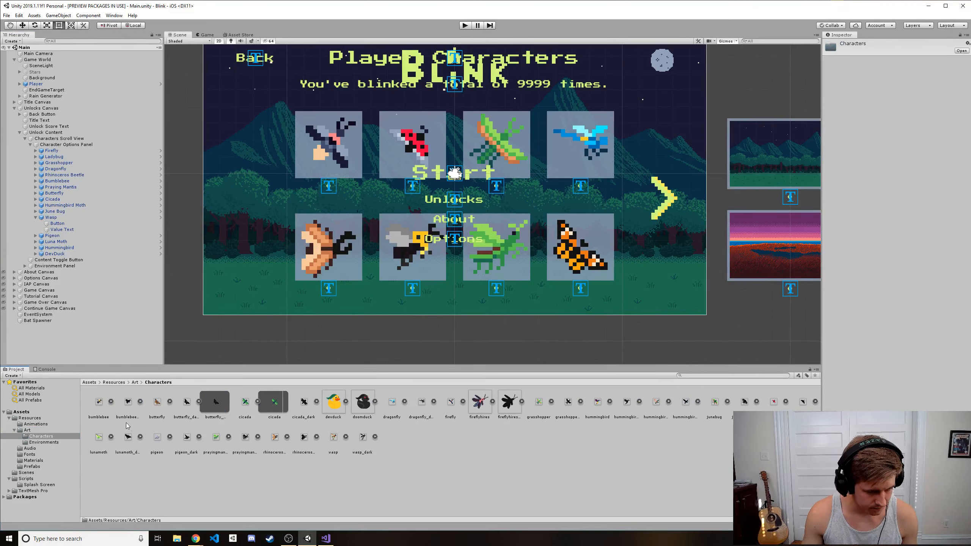
click(333, 439)
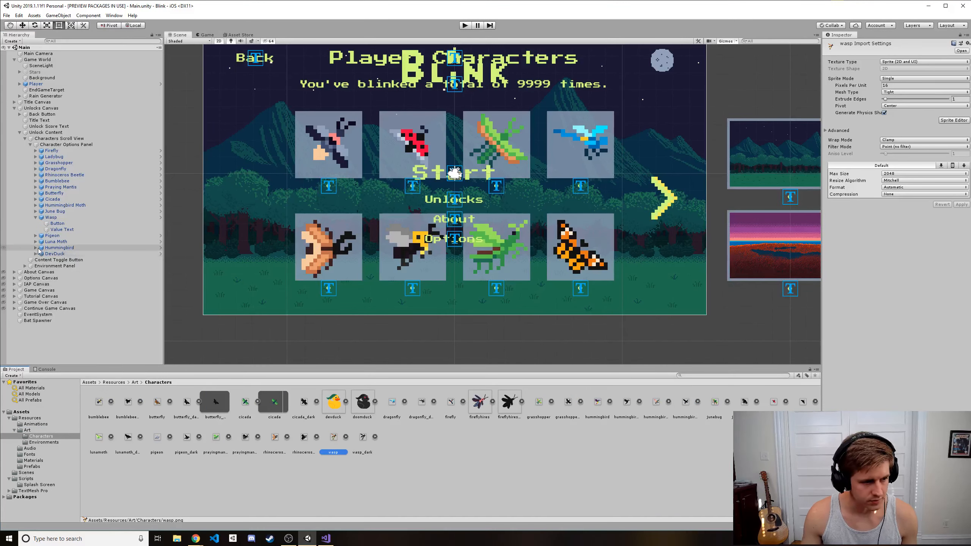
click(64, 226)
drag(333, 437, 921, 158)
- Set the source image of the June Bug entry's Button to junebug and the Hummingbird Moth entry's Button to hummingbirdmoth
click(35, 211)
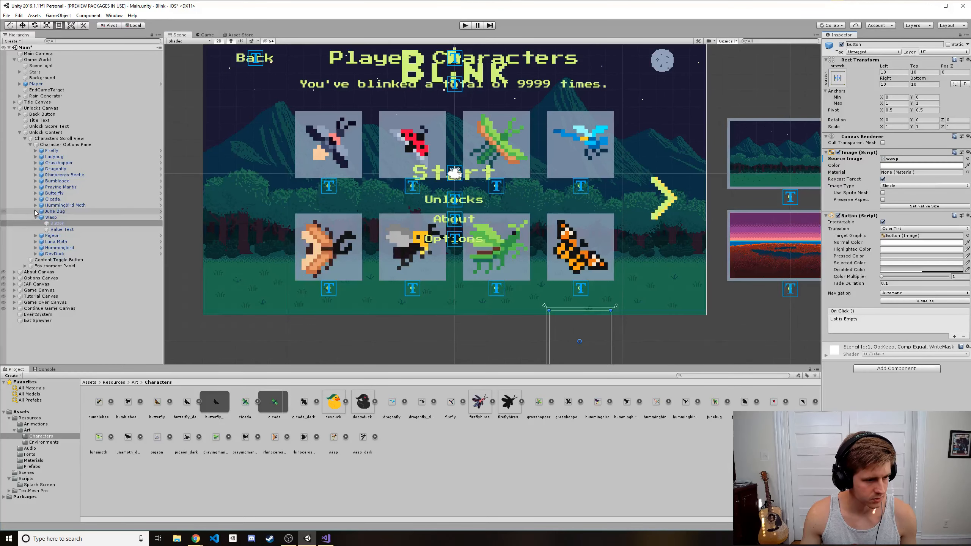
click(57, 217)
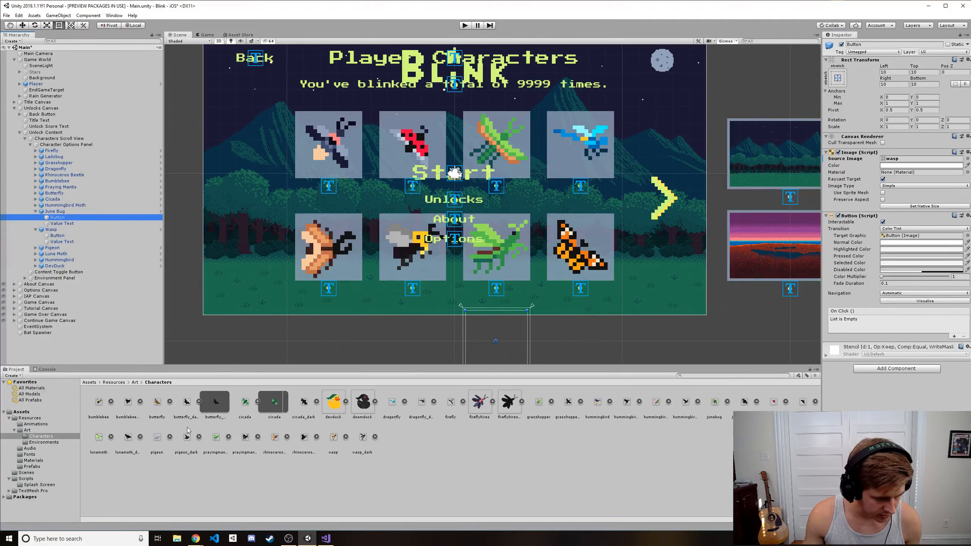
drag(714, 401, 921, 158)
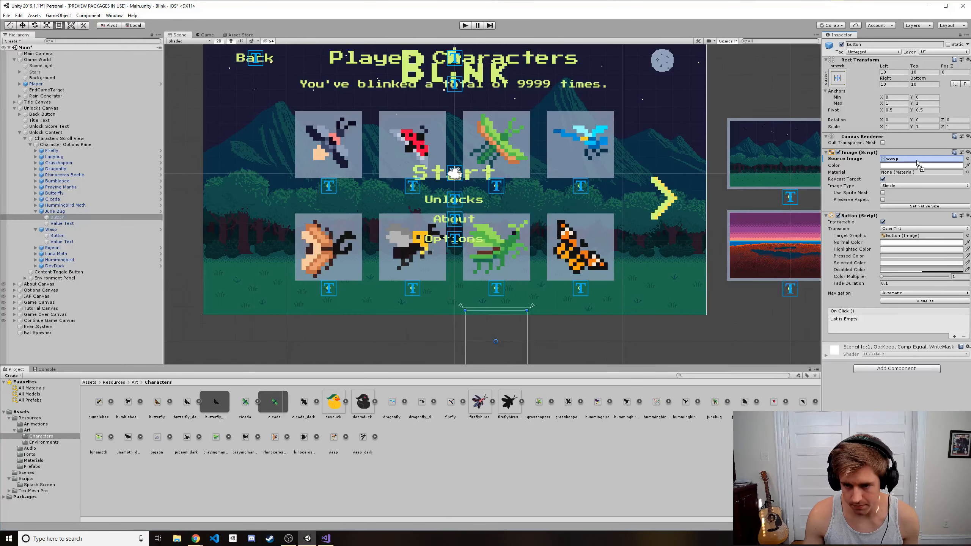
click(36, 206)
click(57, 211)
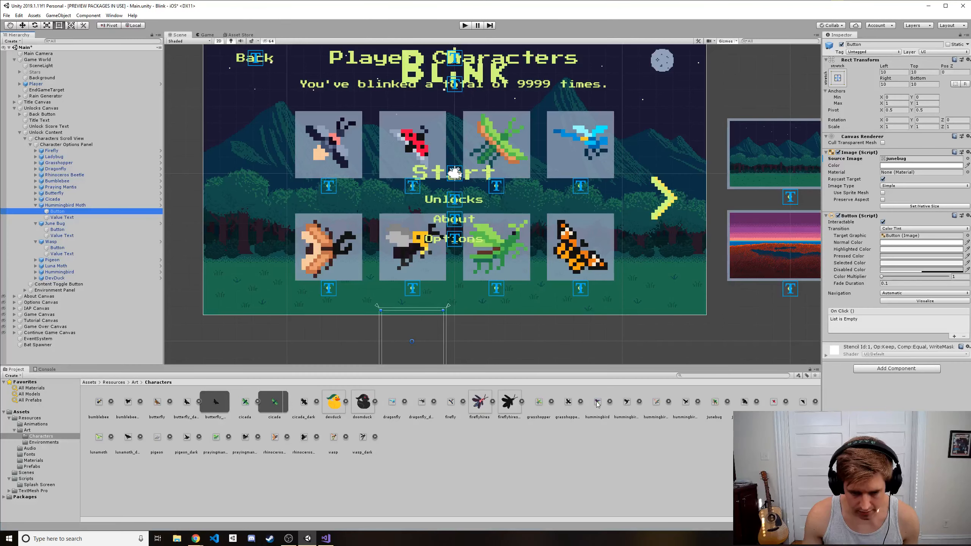
drag(656, 401, 917, 158)
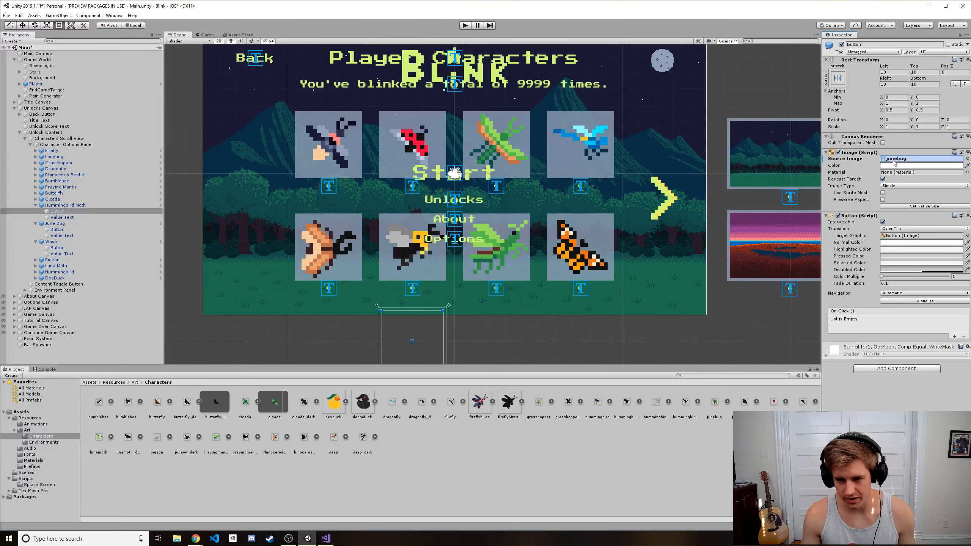
- Set the source image of the Cicada entry's Button to the cicada sprite
click(36, 199)
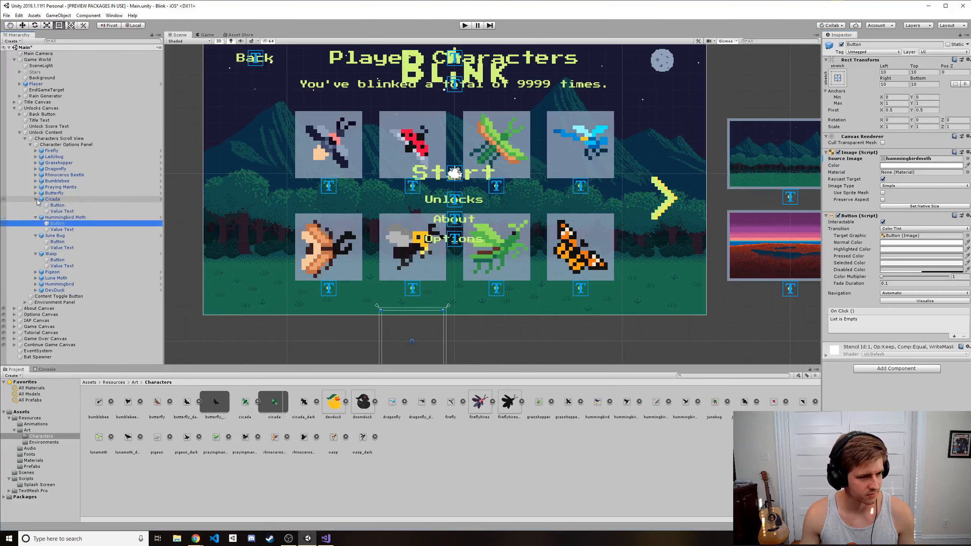
click(54, 206)
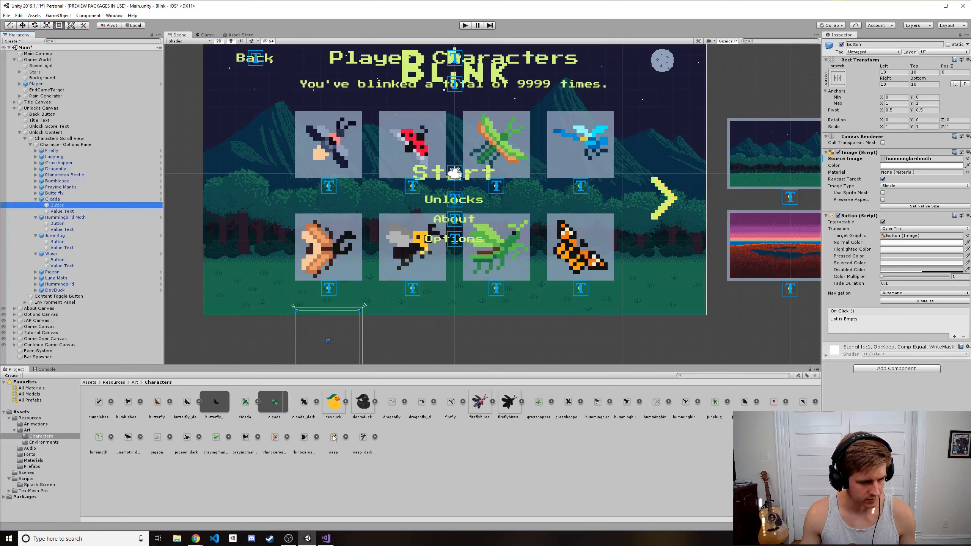
drag(246, 403, 935, 164)
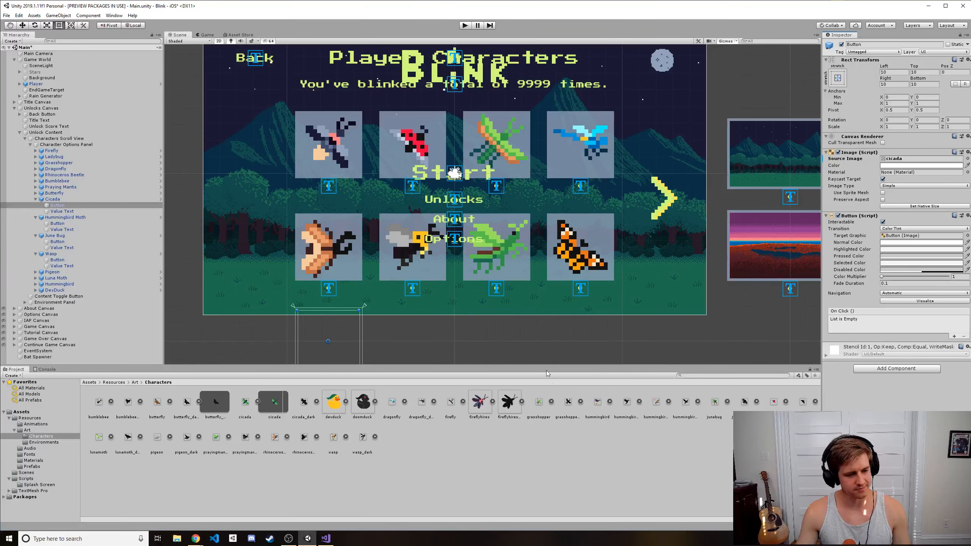
click(685, 445)
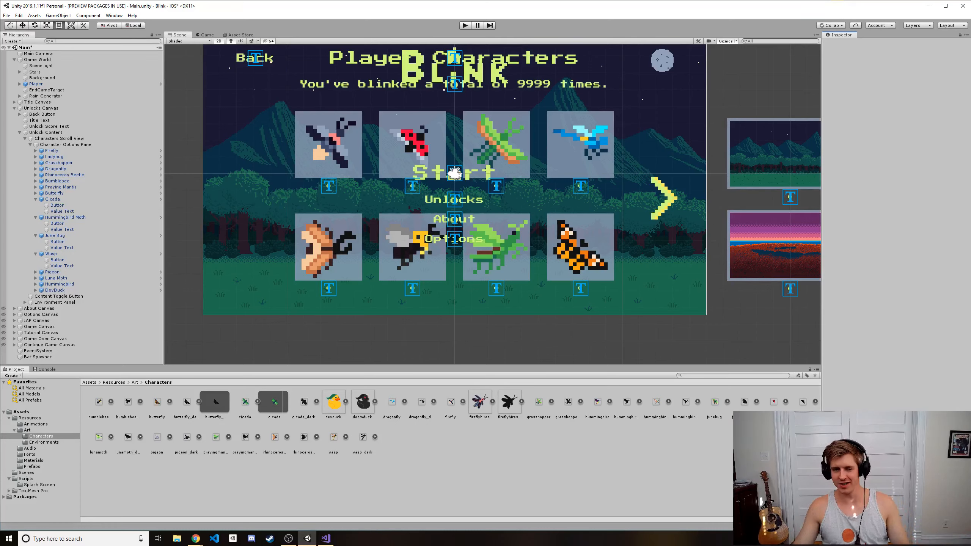
- Switch to Visual Studio and change entry 11 of the characterNames dictionary to "Wasp"
key(alt+Tab)
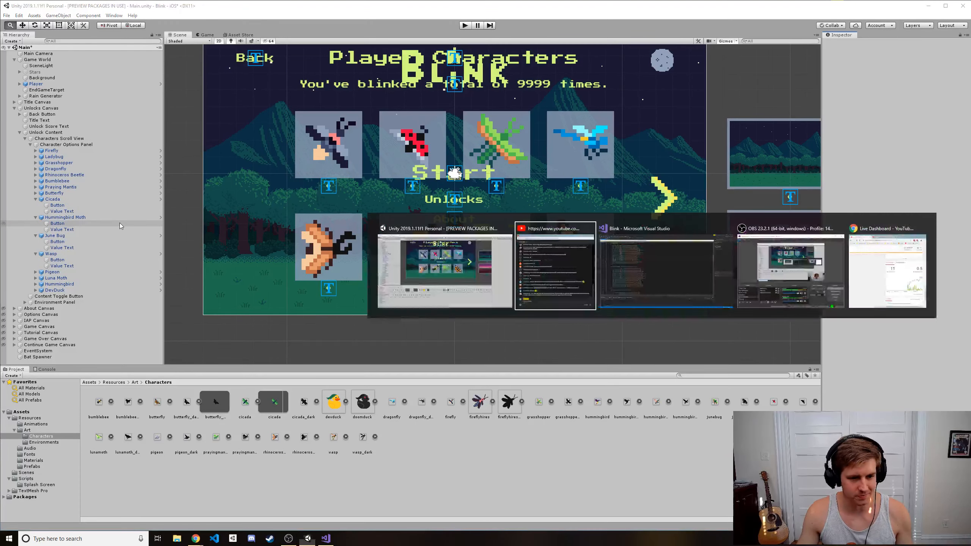
key(alt+Tab)
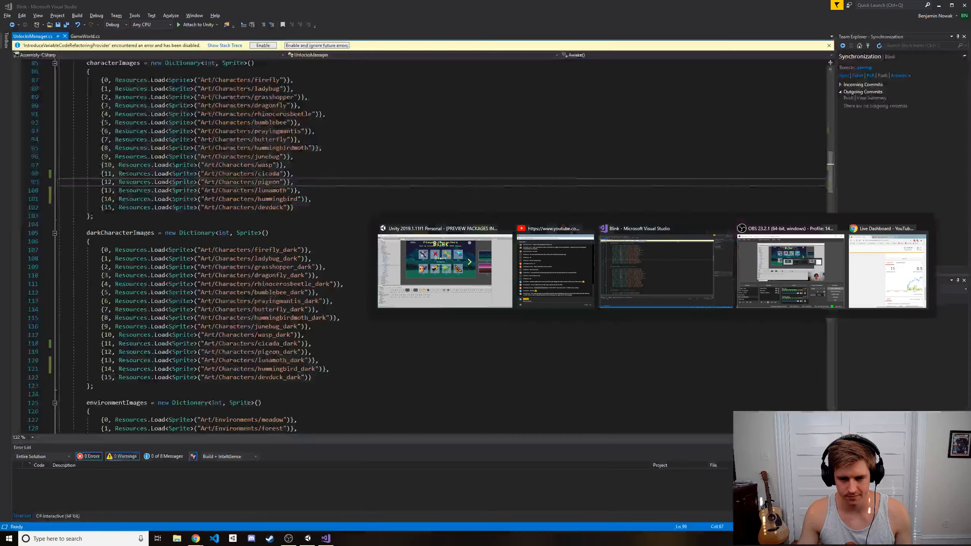
scroll(344, 282, up, 10)
scroll(344, 282, up, 8)
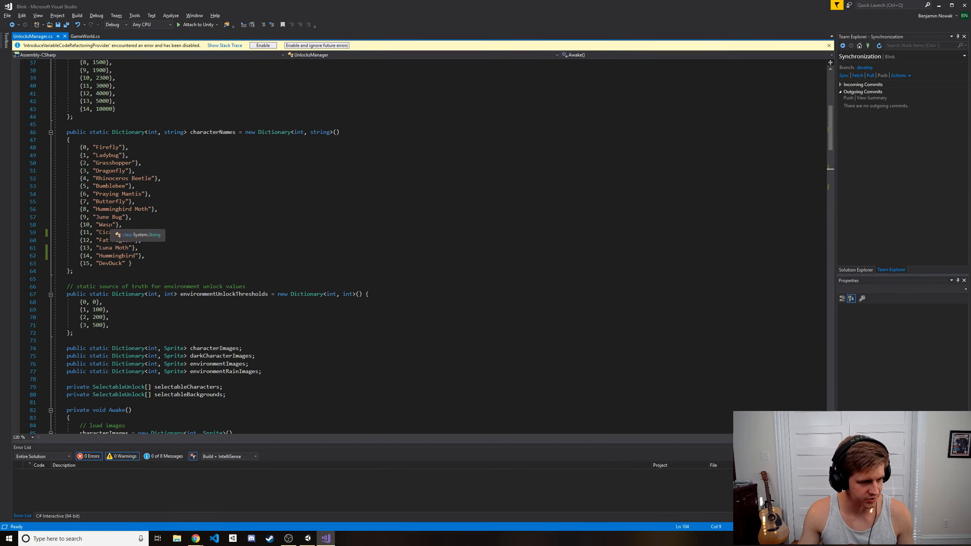
double_click(109, 232)
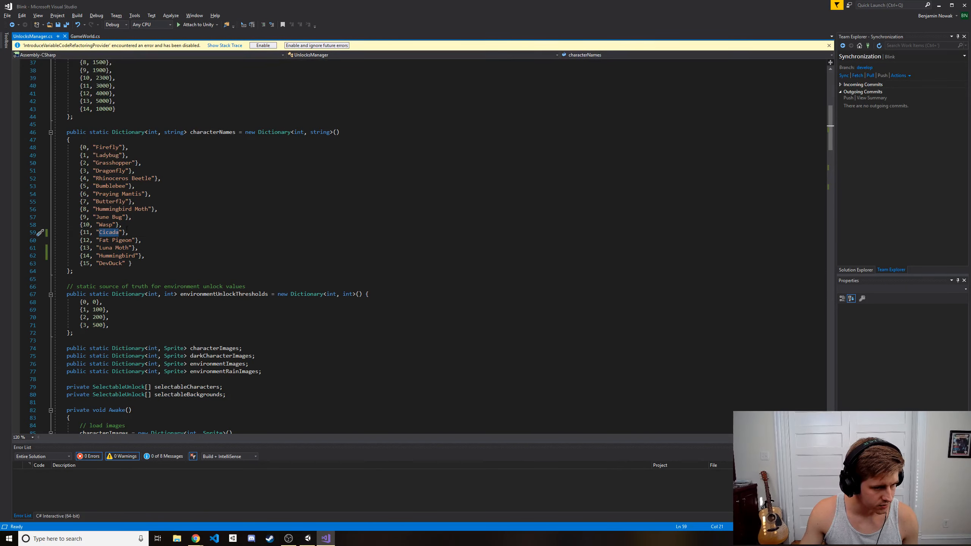
text(Wasp)
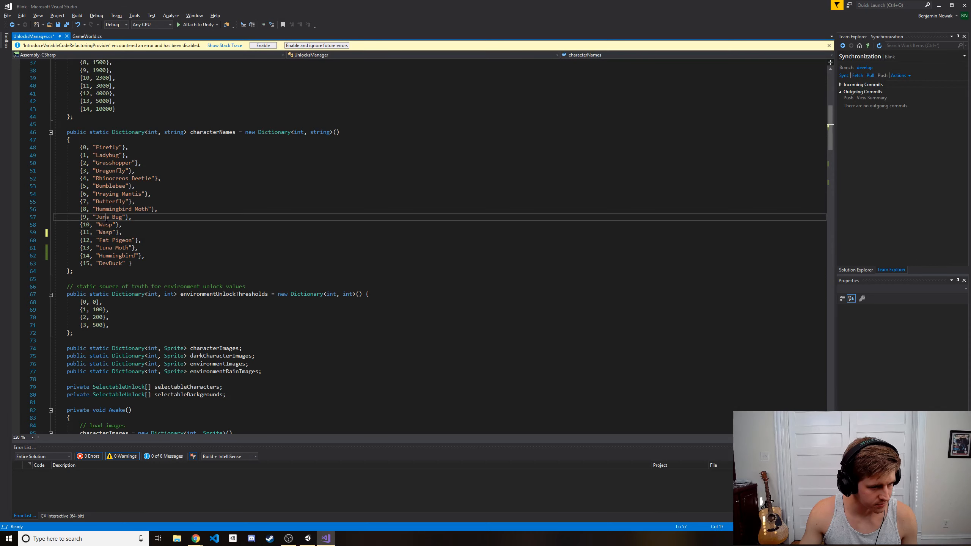
- Change characterNames entries 8, 9 and 10 to "Cicada", "Hummingbird Moth" and "June Bug", and save the script
double_click(105, 217)
drag(122, 217, 97, 209)
key(ctrl+c)
double_click(105, 224)
key(ctrl+v)
key(ctrl+c)
key(ctrl+v)
text(Cicad)
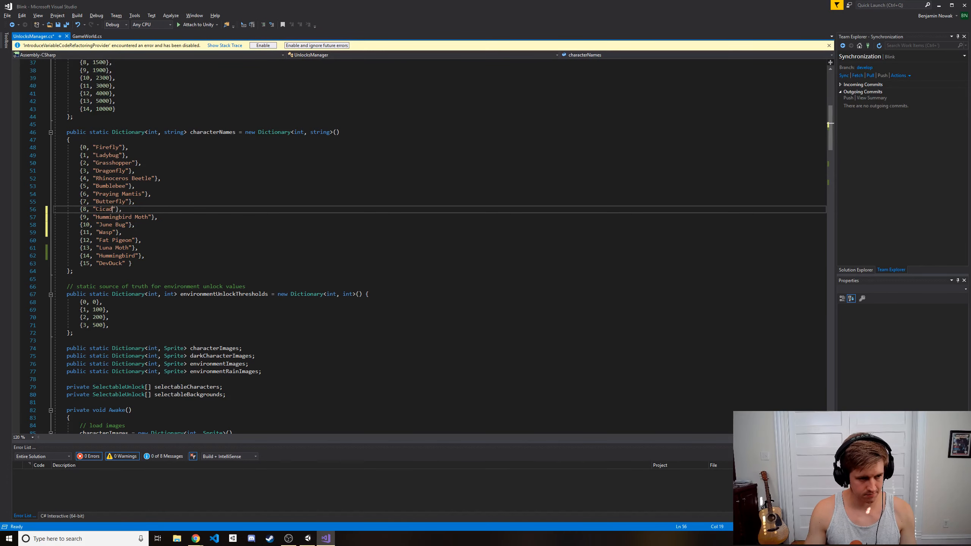
text(a)
key(ctrl+s)
click(180, 230)
- In the characterImages dictionary, change the sprite path of entry 11 to wasp and entry 10 to junebug
scroll(249, 197, down, 13)
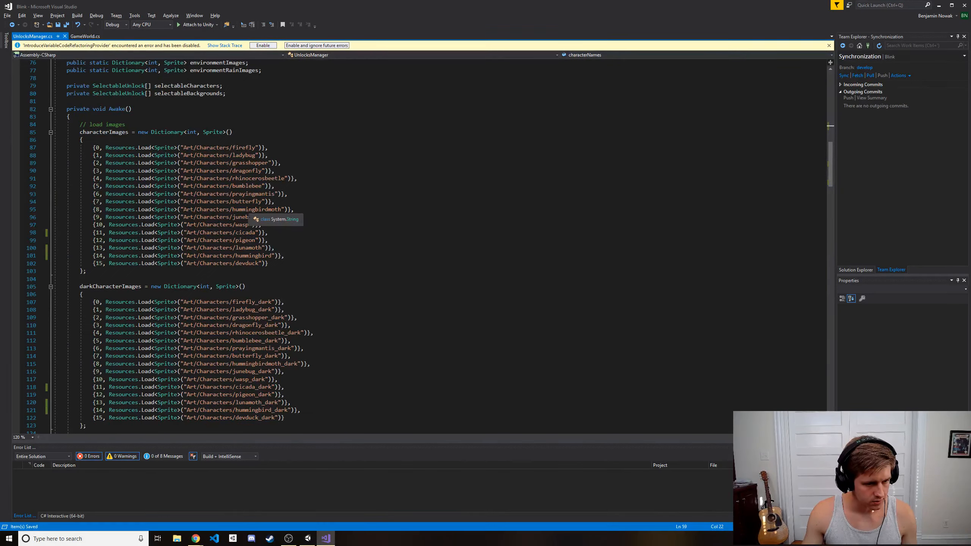
double_click(244, 217)
double_click(244, 224)
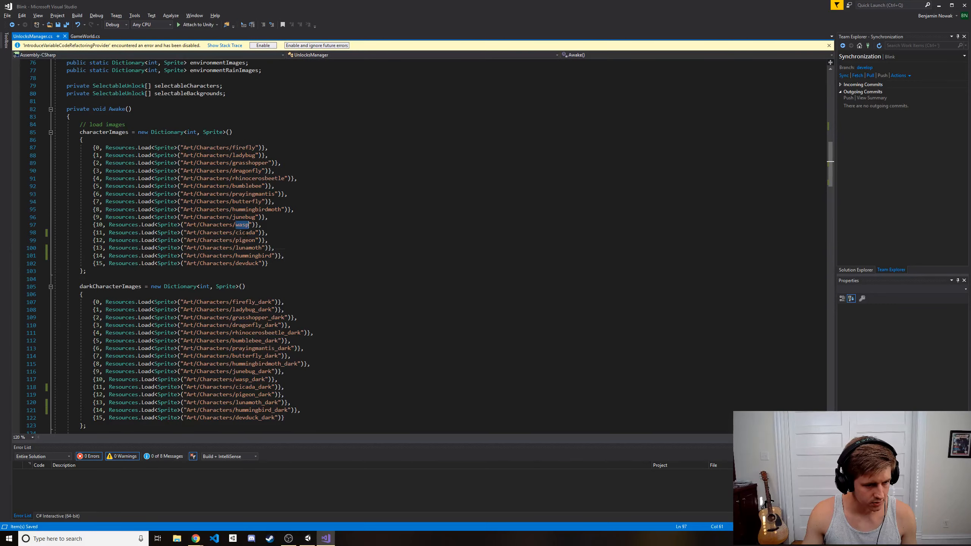
key(ctrl+c)
double_click(244, 232)
key(ctrl+v)
double_click(242, 217)
click(242, 224)
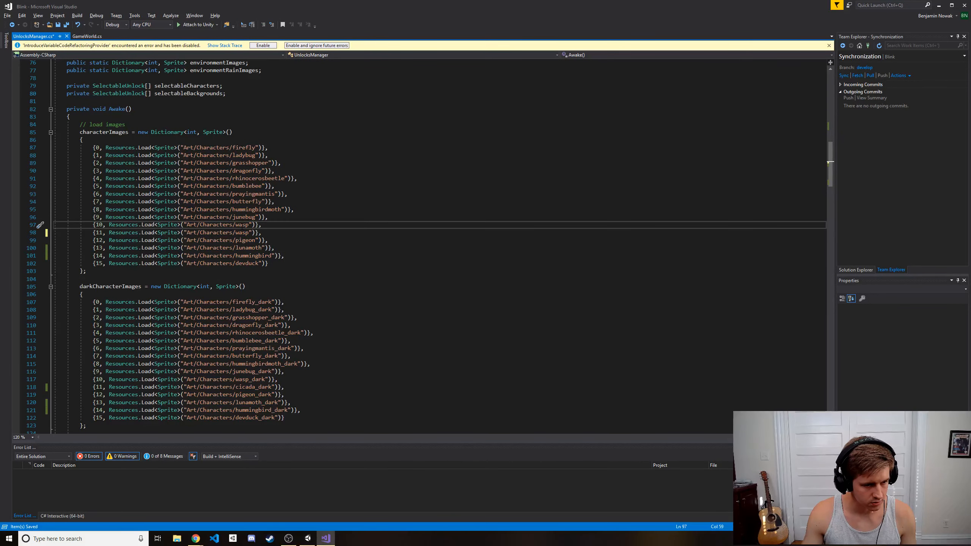
double_click(240, 225)
key(ctrl+v)
- Change the characterImages sprite path of entry 9 to hummingbirdmoth and entry 8 to cicada, and save the script
double_click(252, 209)
key(ctrl+c)
double_click(244, 217)
key(ctrl+v)
click(245, 209)
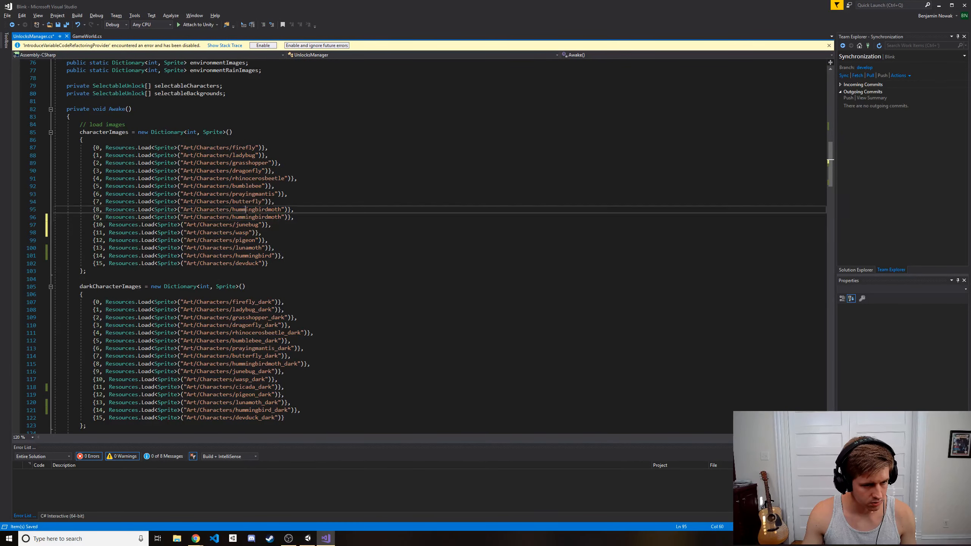
double_click(246, 209)
text(cicada)
click(338, 286)
key(shift+Up)
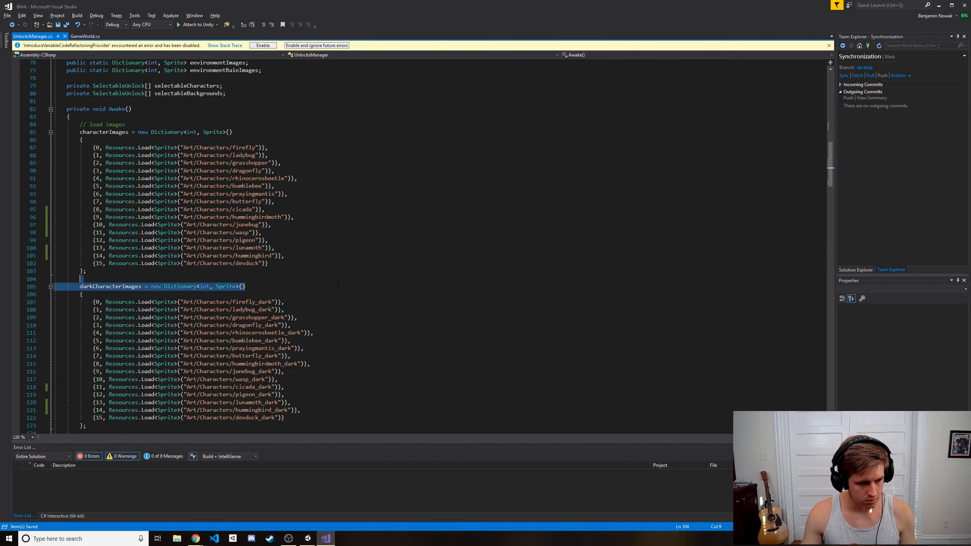
- In the darkCharacterImages dictionary, change the sprite path of entry 11 to wasp_dark and entry 10 to junebug_dark
scroll(40, 186, down, 4)
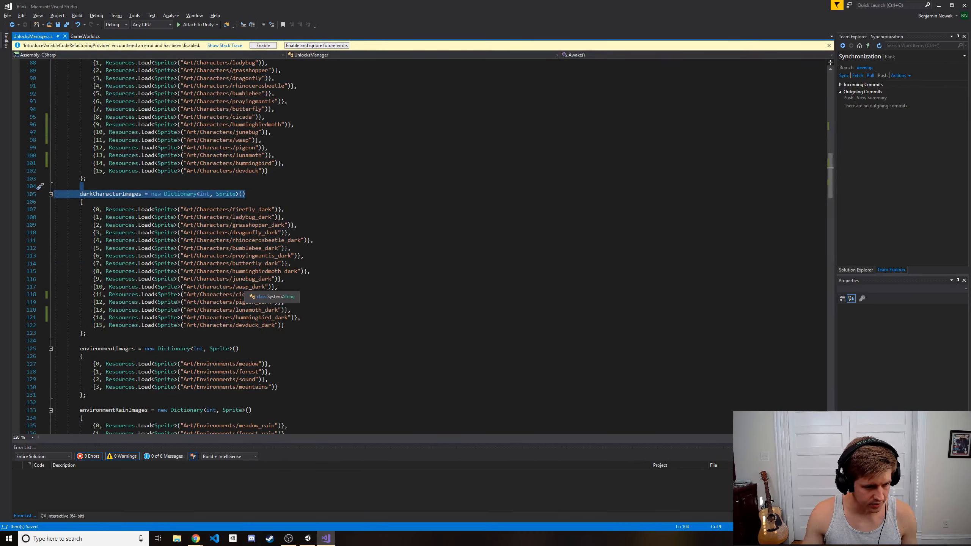
double_click(246, 286)
key(ctrl+c)
double_click(247, 294)
key(ctrl+v)
double_click(252, 279)
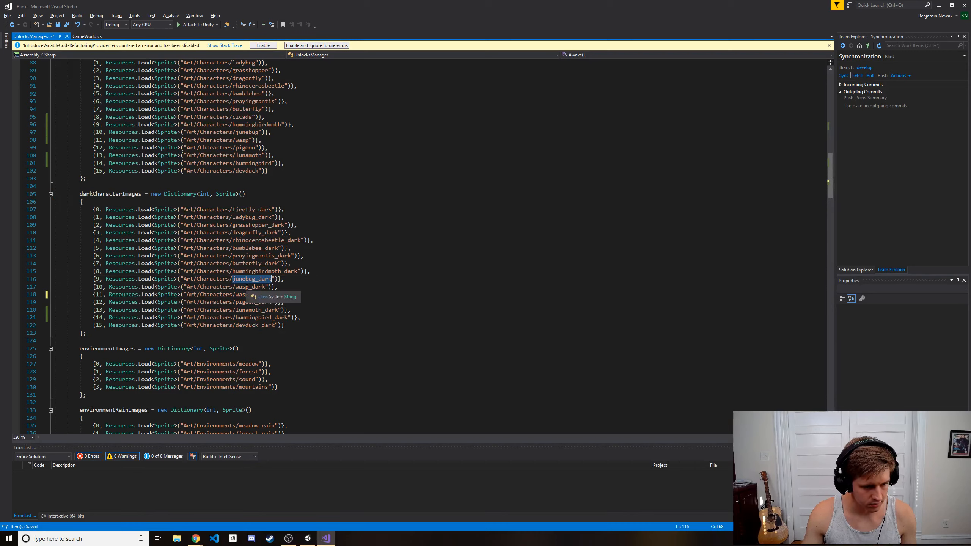
key(ctrl+c)
double_click(253, 286)
key(ctrl+v)
- Change the darkCharacterImages sprite path of entry 9 to hummingbirdmoth_dark and entry 8 to cicada_dark, and save the script
double_click(264, 271)
key(ctrl+c)
double_click(250, 279)
key(ctrl+v)
double_click(252, 271)
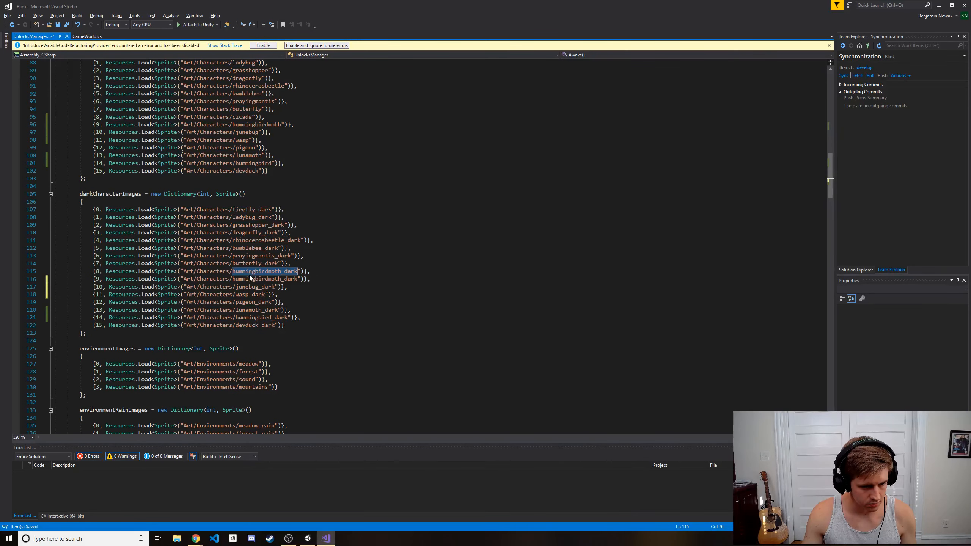
text(cicada_dark)
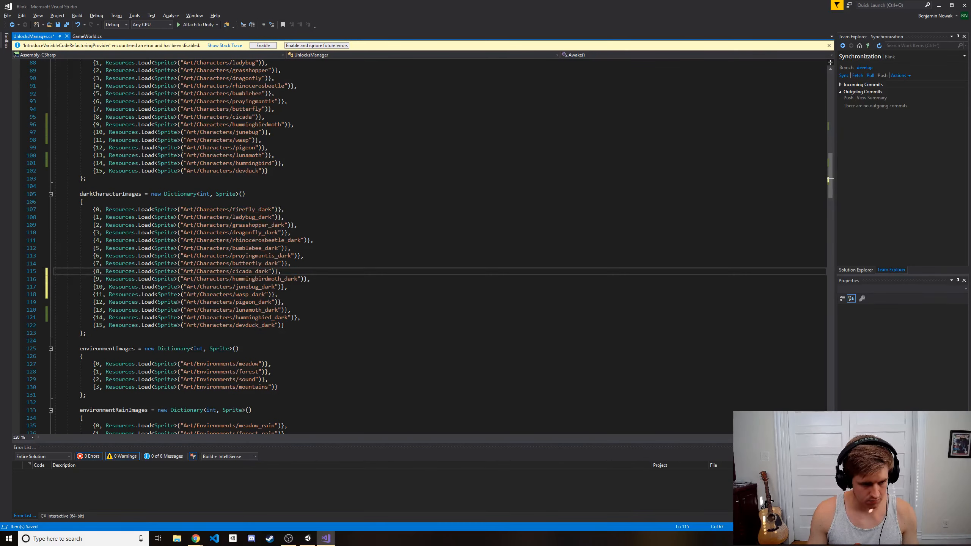
key(ctrl+s)
click(398, 218)
- Switch back to Unity, run the game, review the character order on the Unlocks screen and select the Cicada
key(alt+Tab)
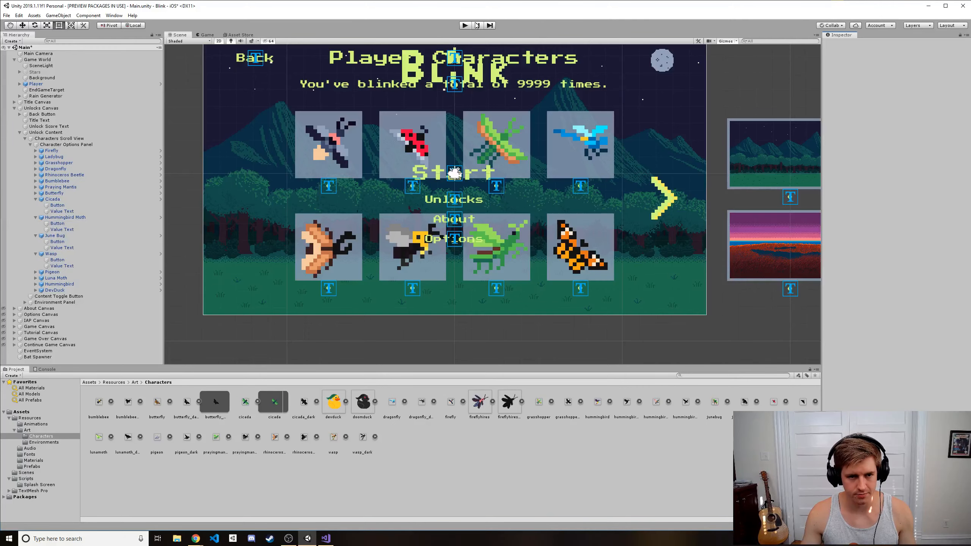
click(466, 26)
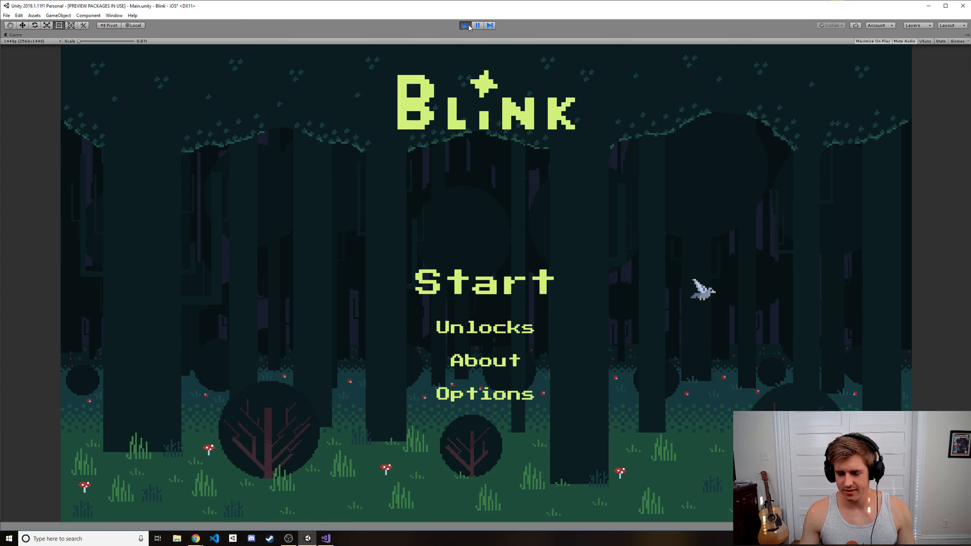
click(460, 326)
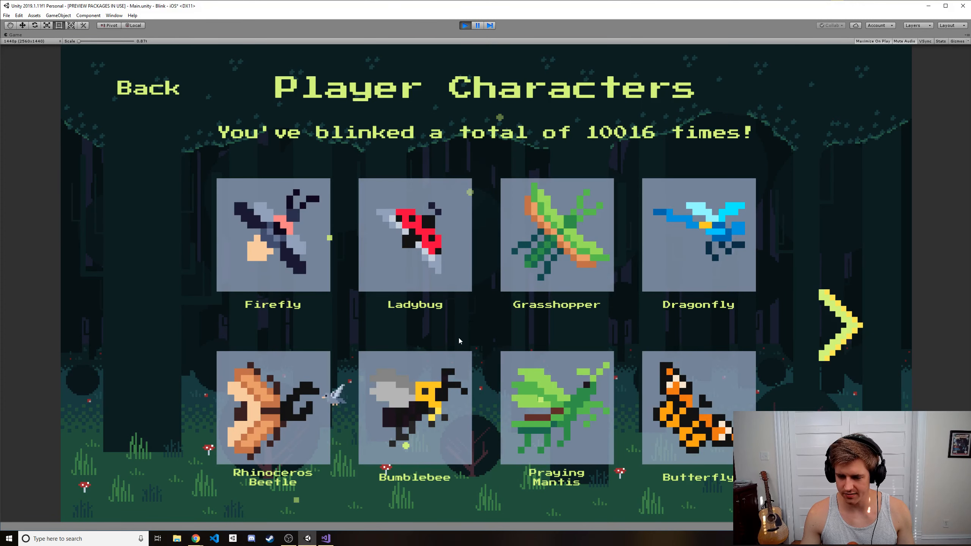
drag(494, 358, 464, 410)
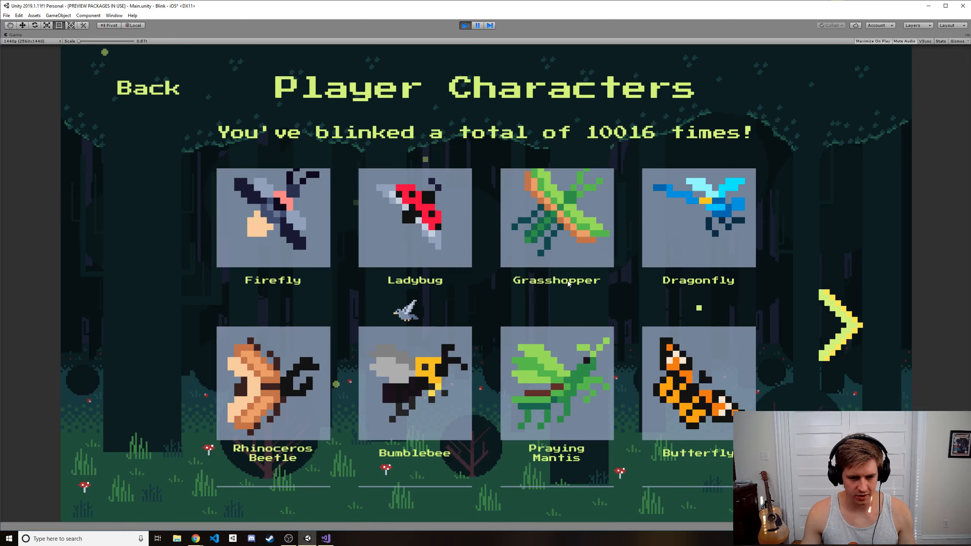
drag(672, 285, 672, 186)
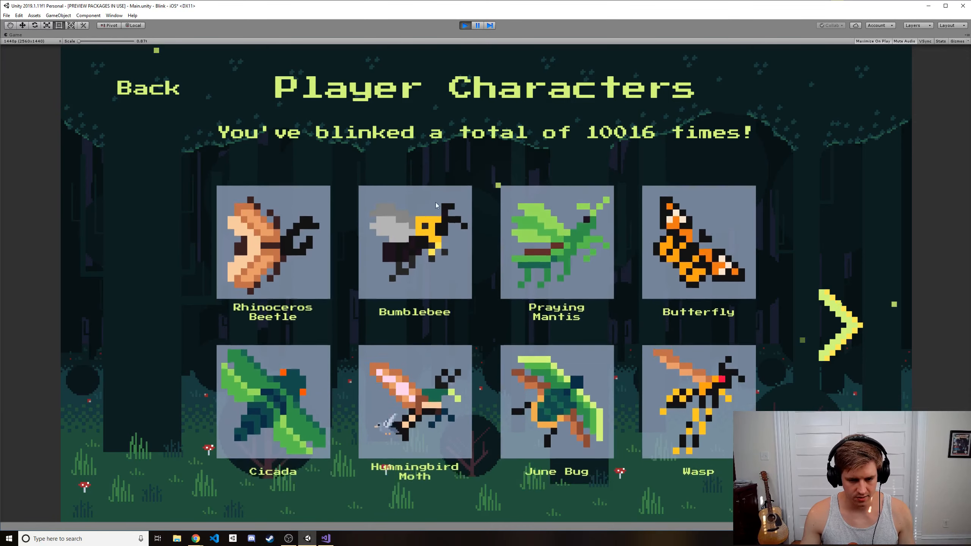
drag(562, 335, 587, 198)
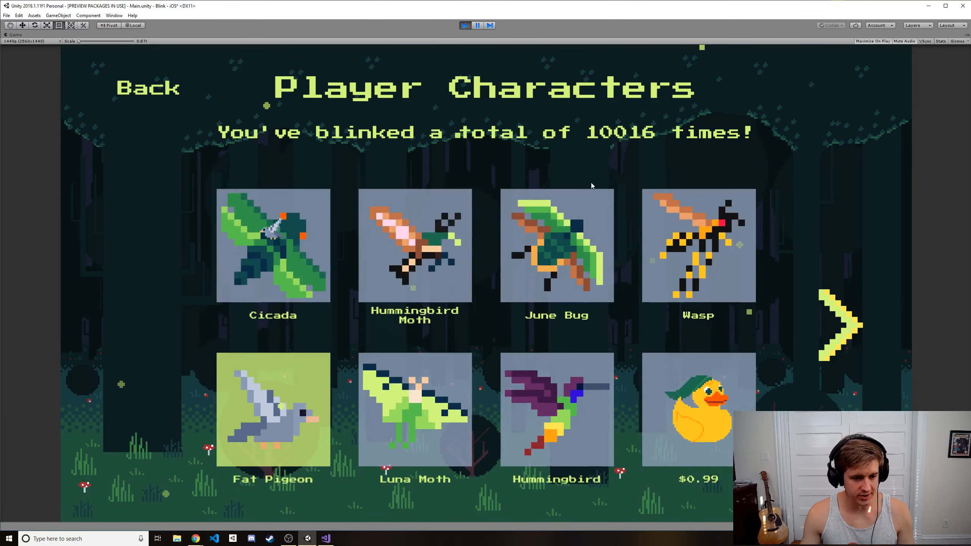
click(265, 267)
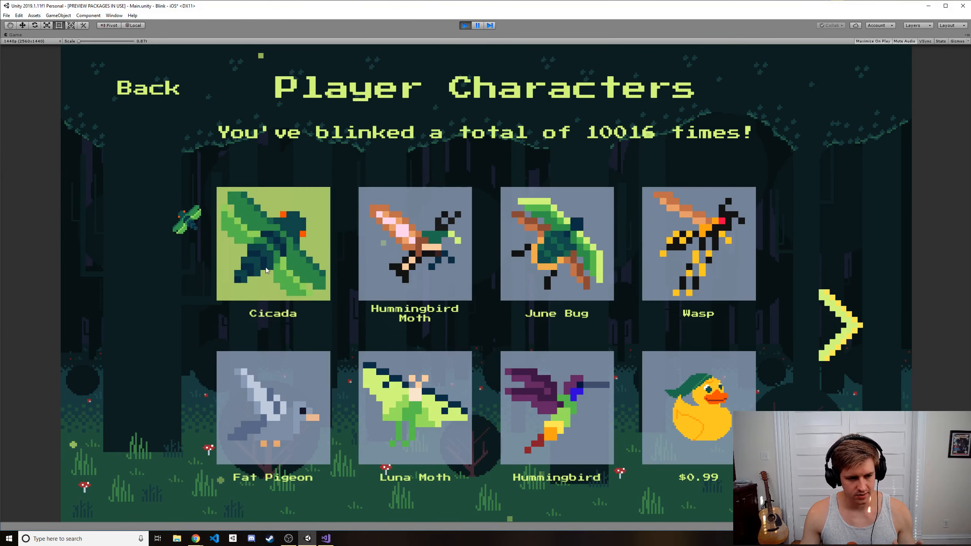
- Return to the title screen, play a short test round with the Cicada and stop the game
click(167, 90)
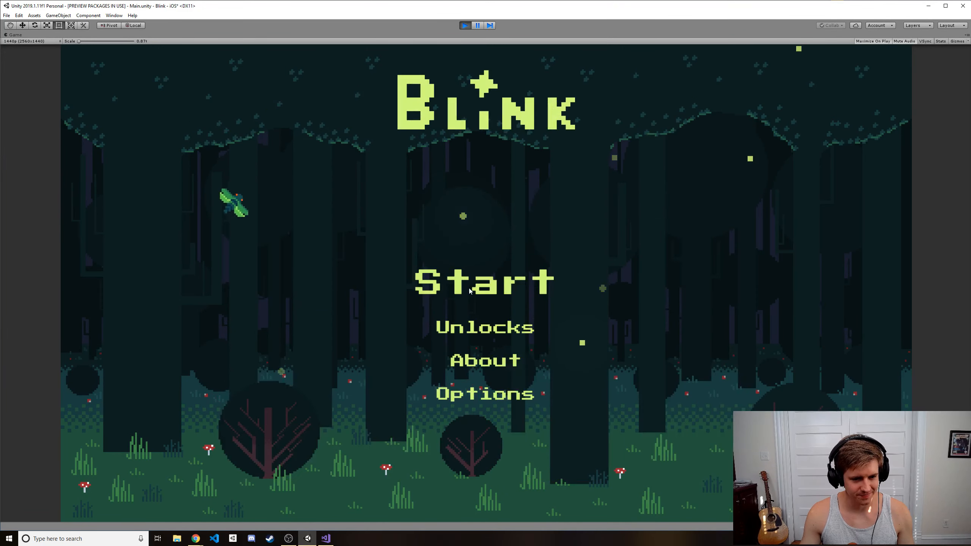
click(442, 292)
click(432, 296)
click(349, 225)
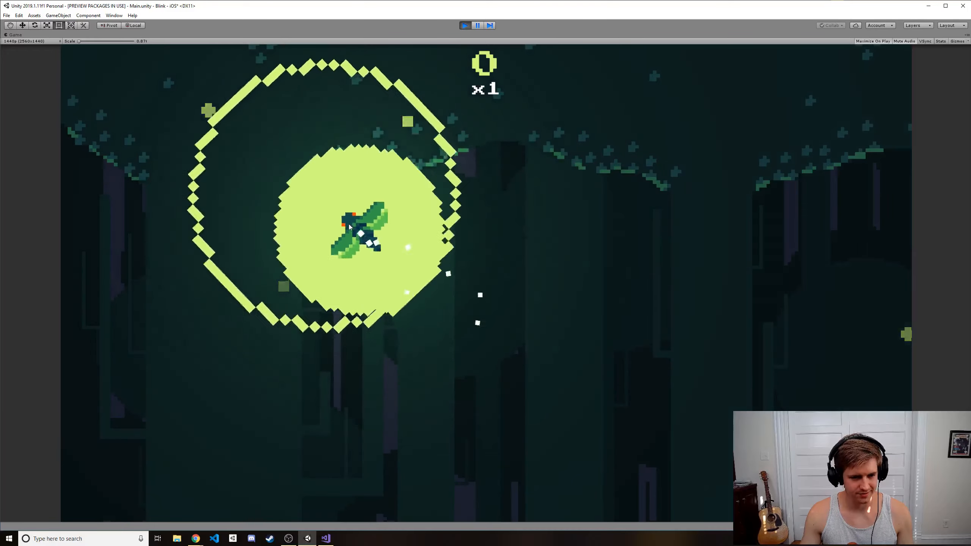
click(669, 240)
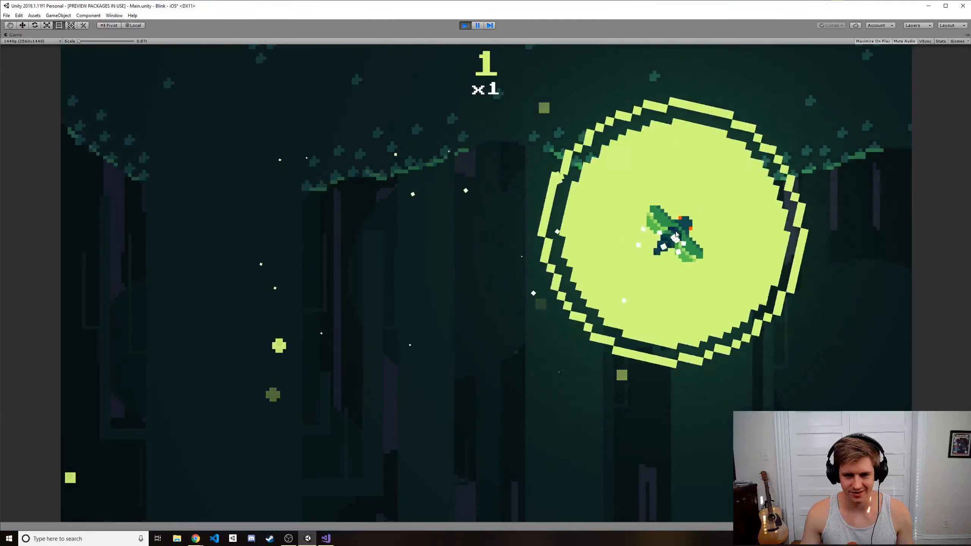
click(695, 206)
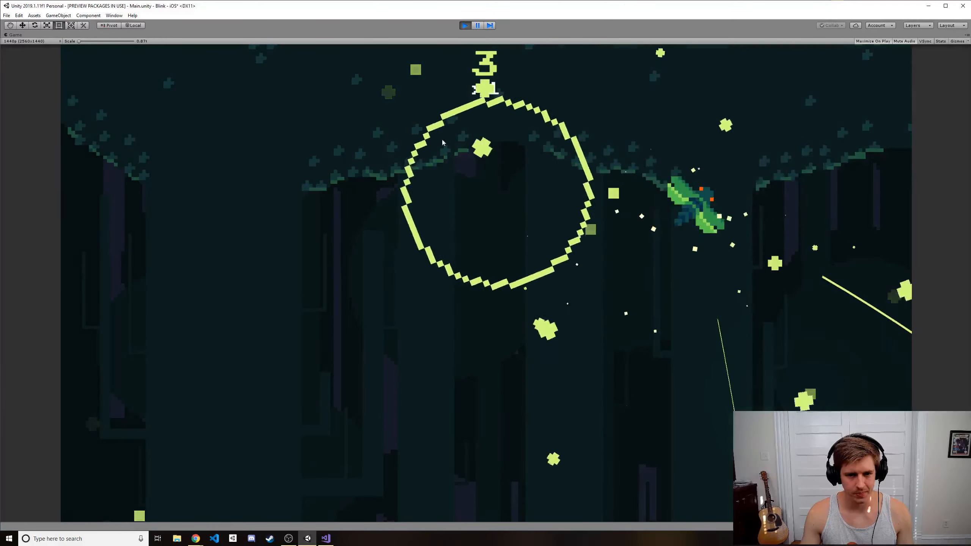
click(466, 26)
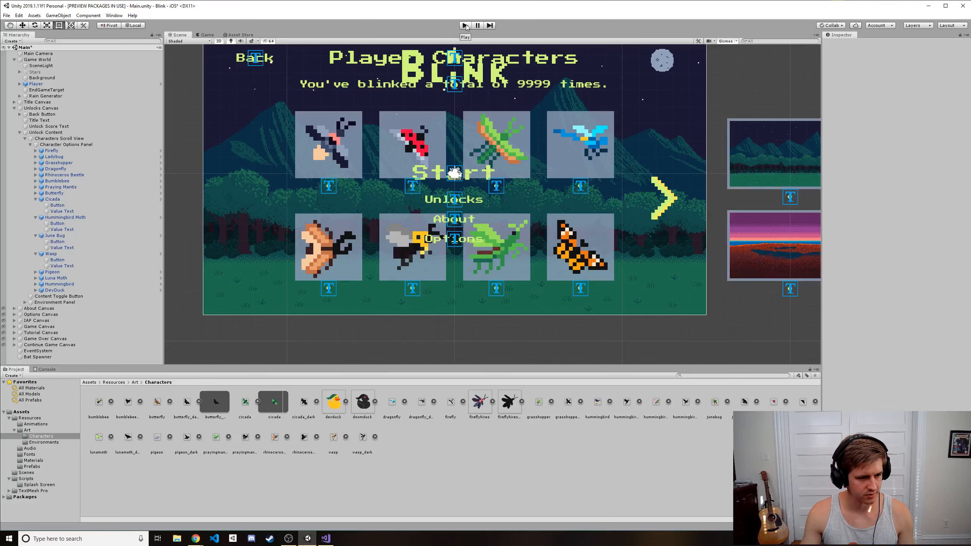
- Run the game again, check the full character list on the Unlocks screen and stop the game
click(465, 26)
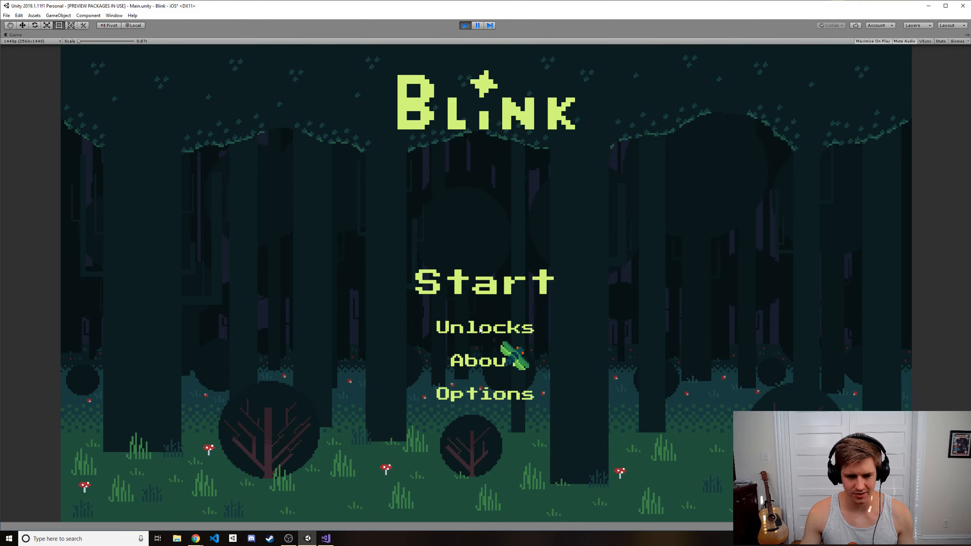
click(479, 325)
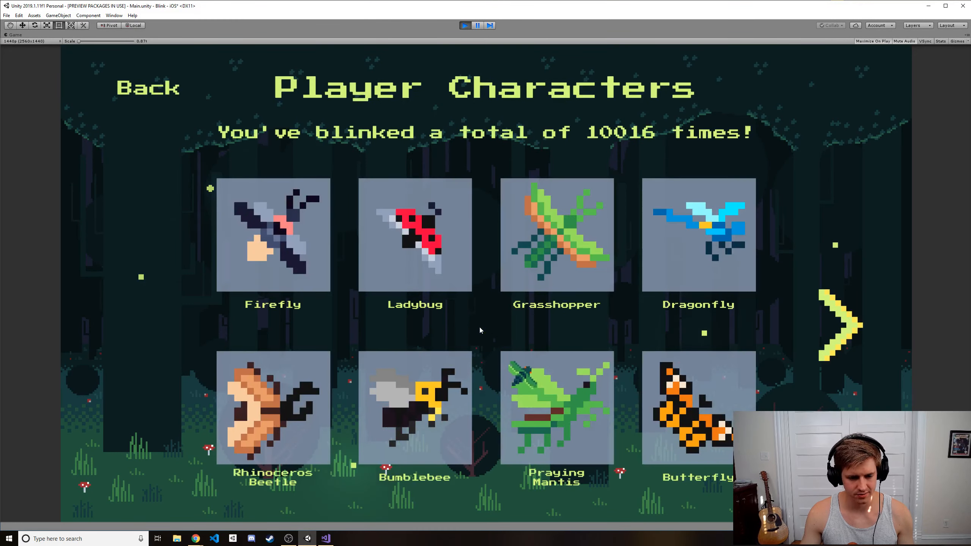
drag(479, 325, 512, 183)
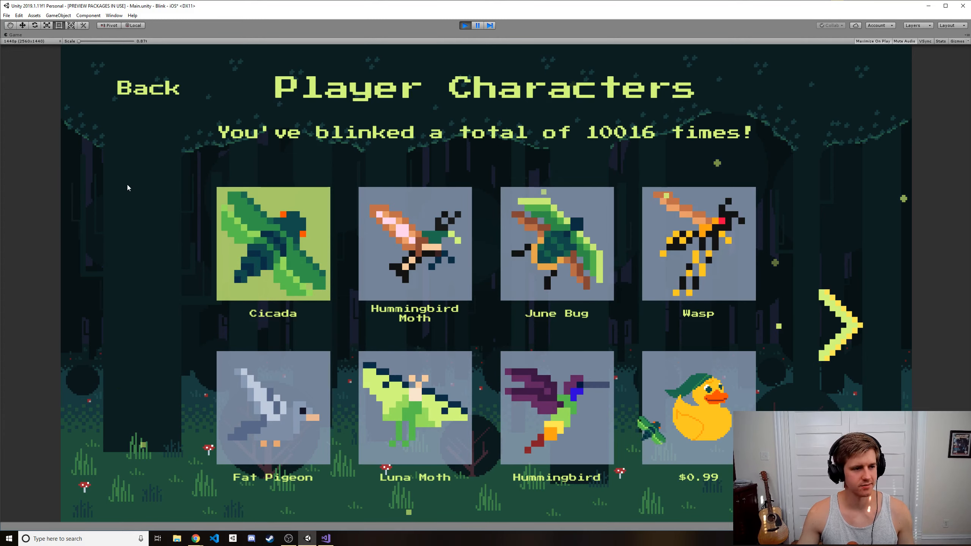
click(465, 25)
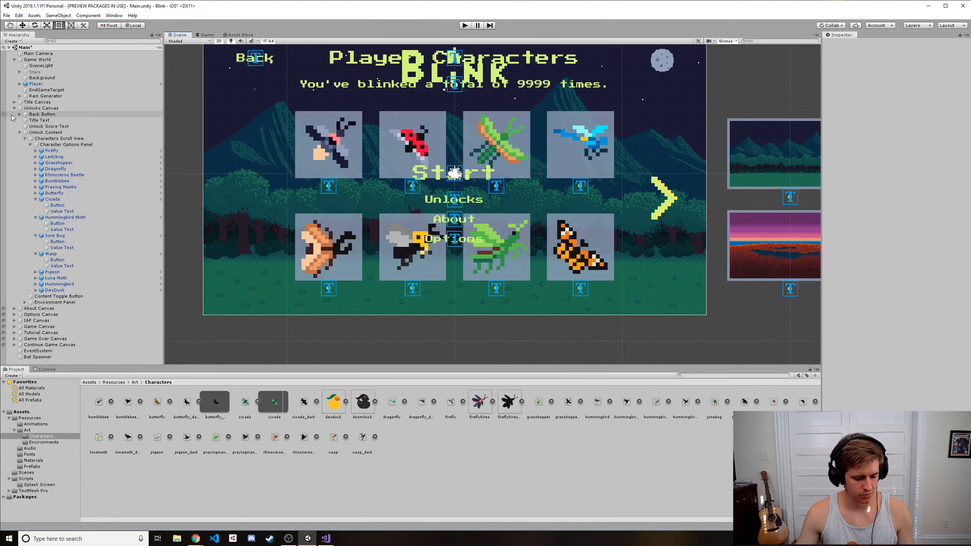
- Switch to Visual Studio and check the Synchronization page for outgoing commits
key(alt+Tab)
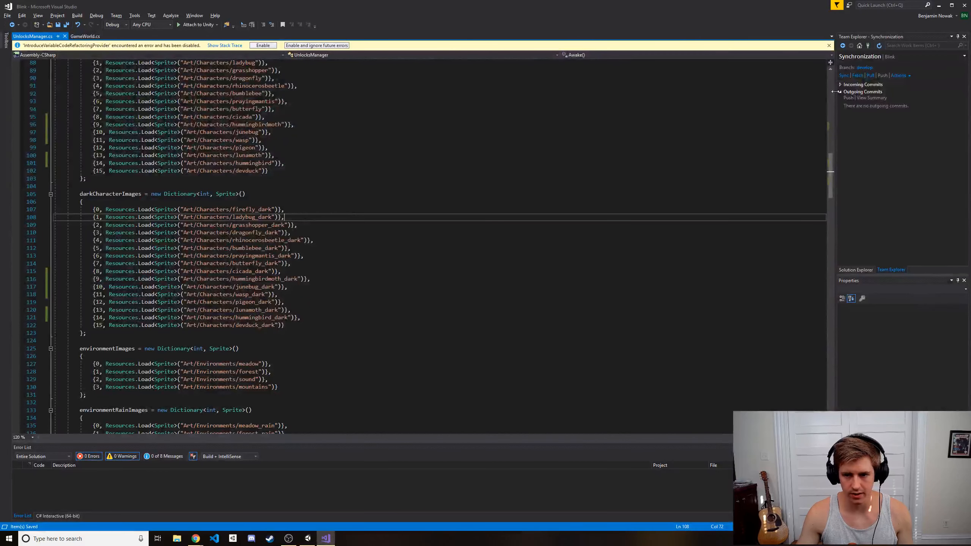
click(888, 270)
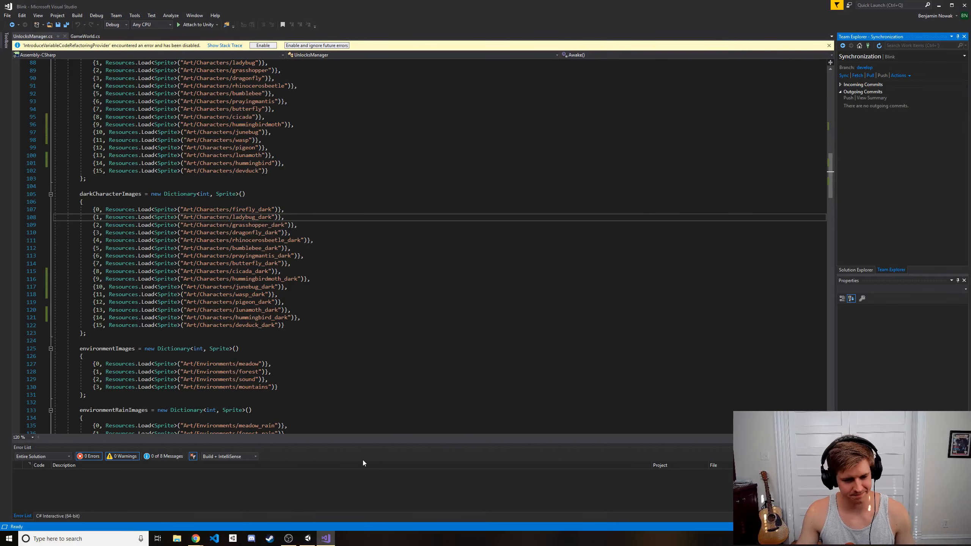
- Switch back to Unity, run the game and review the character order around the Cicada on the Unlocks screen
key(alt+Tab)
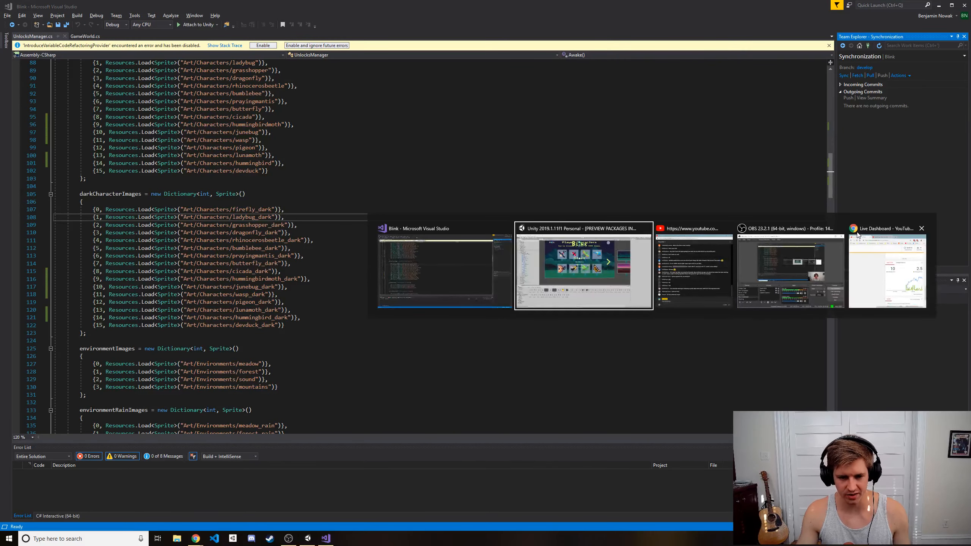
click(464, 27)
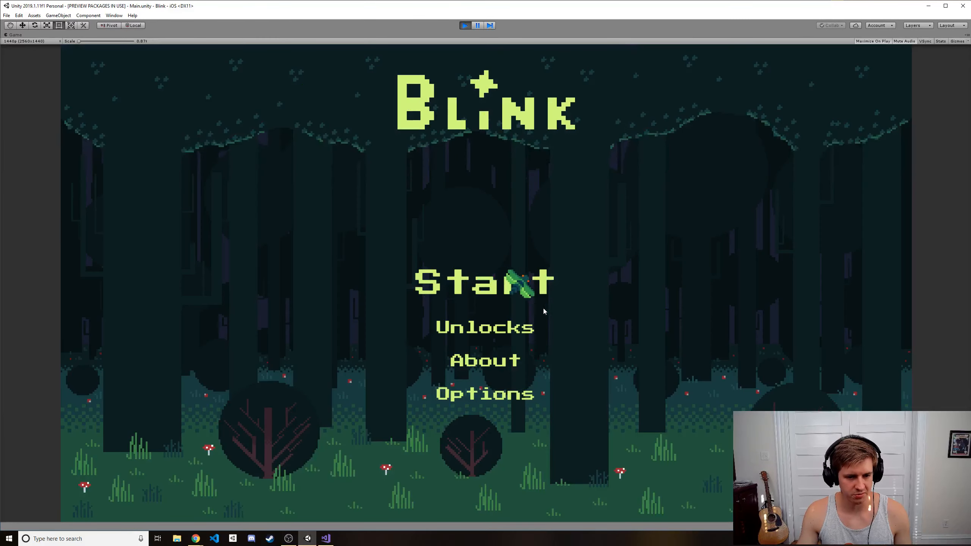
click(499, 329)
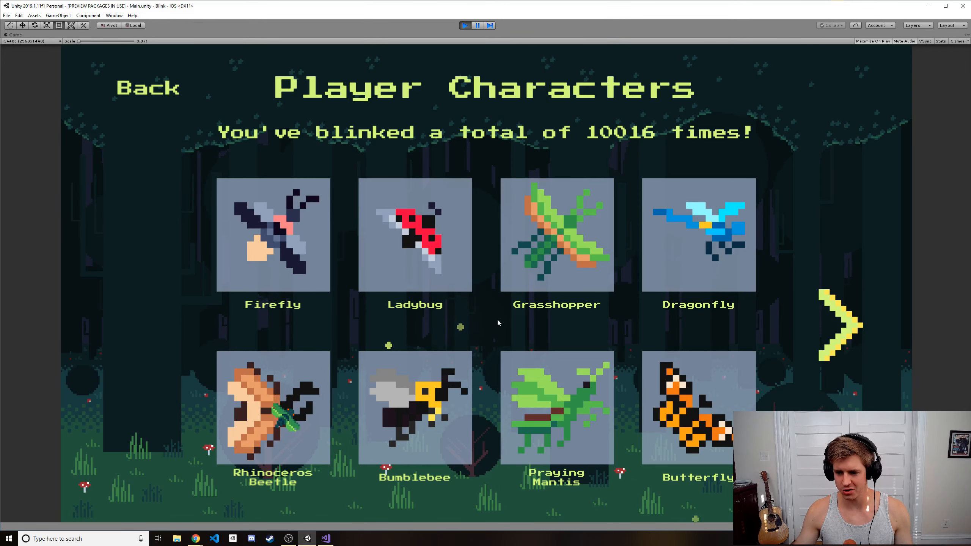
scroll(501, 340, down, 3)
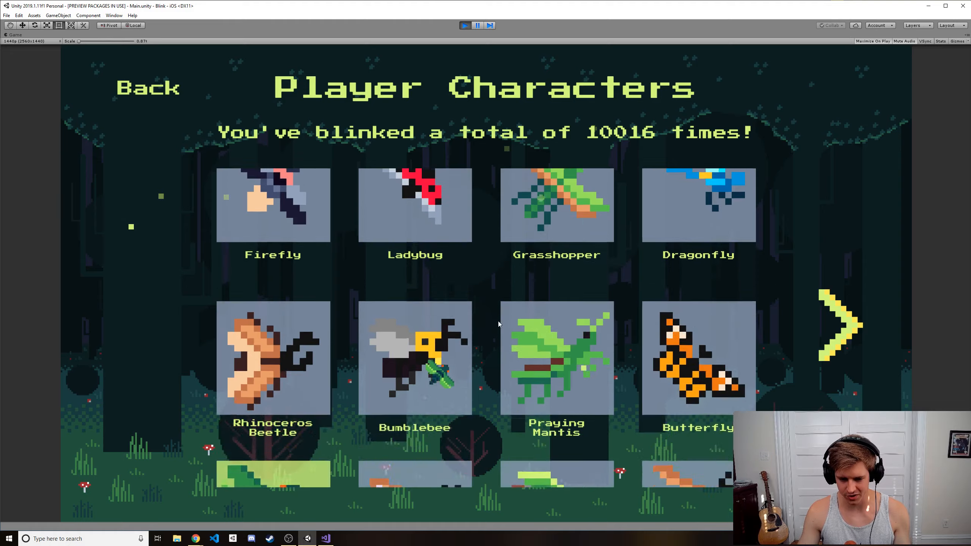
scroll(499, 310, down, 3)
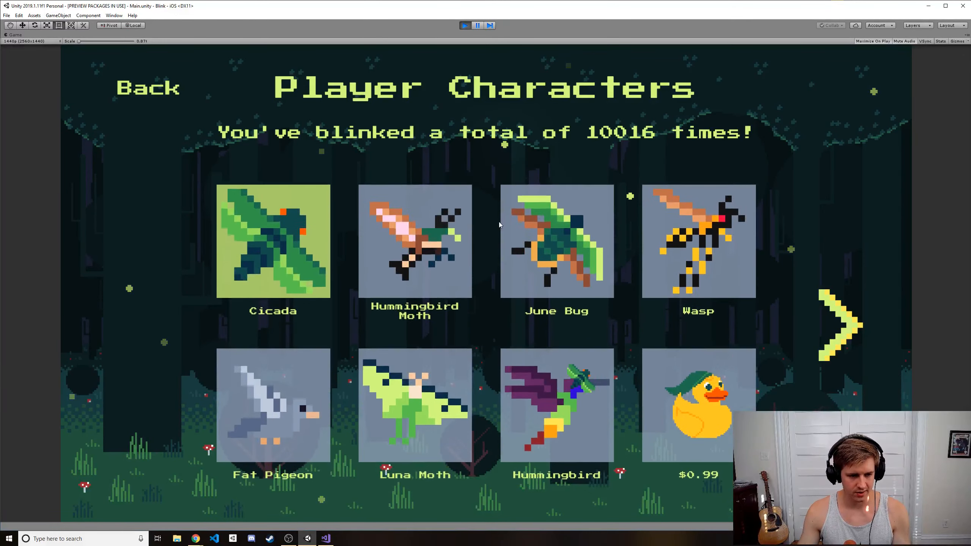
scroll(498, 274, up, 1)
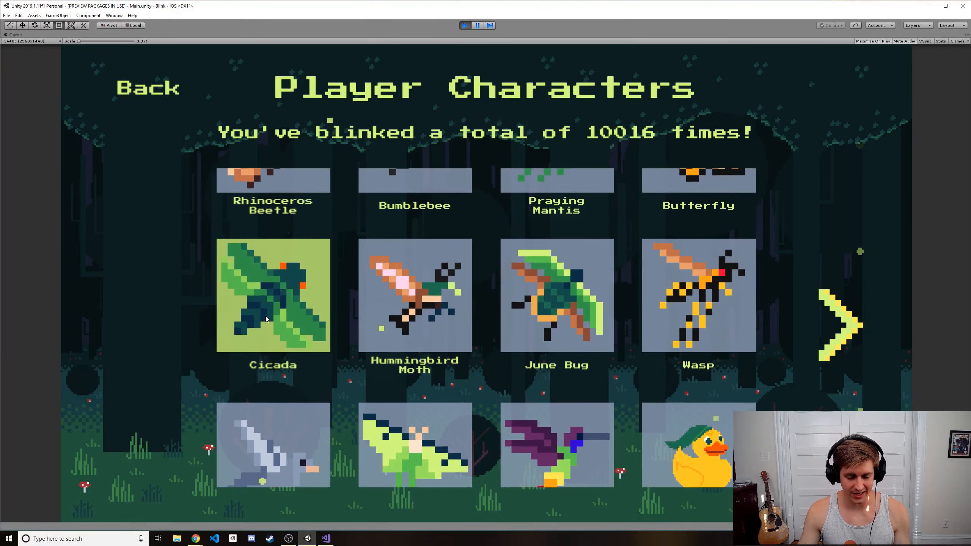
- Return to the title screen and play a test round with the Cicada until the round ends
click(156, 94)
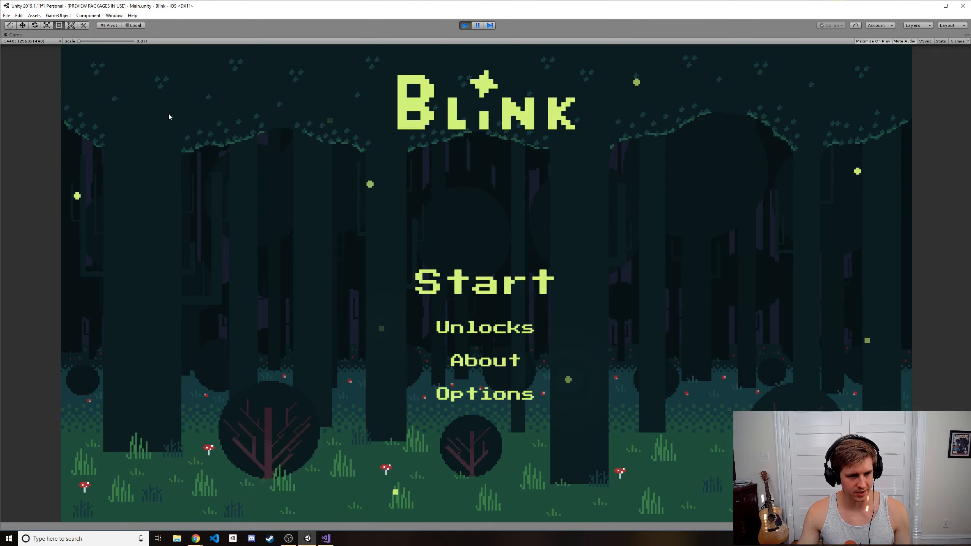
click(457, 285)
drag(759, 233, 776, 208)
drag(545, 361, 525, 364)
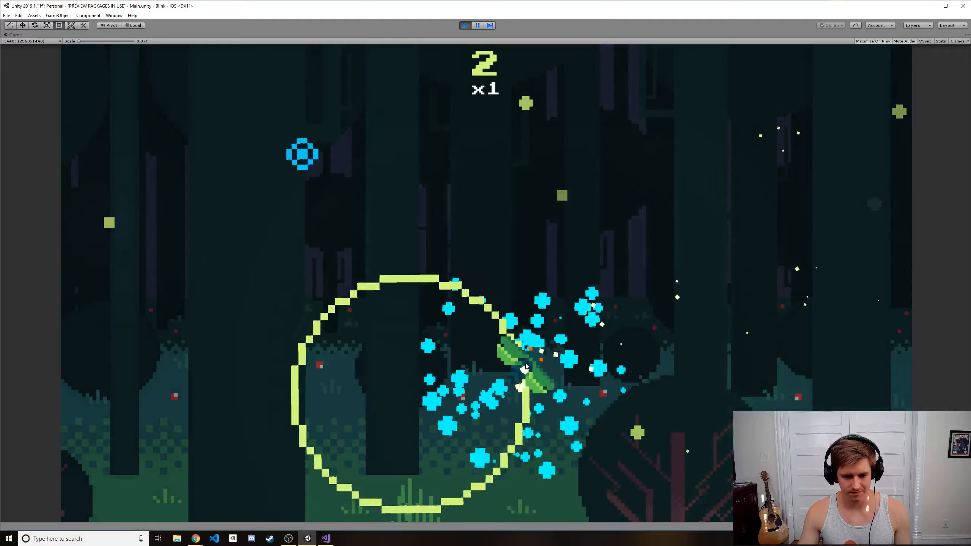
drag(413, 397, 410, 401)
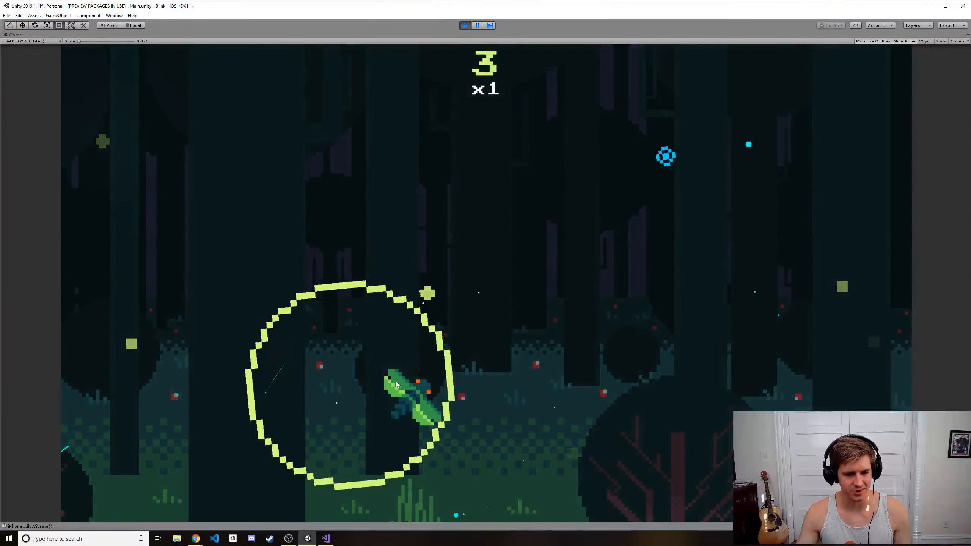
click(399, 399)
click(393, 396)
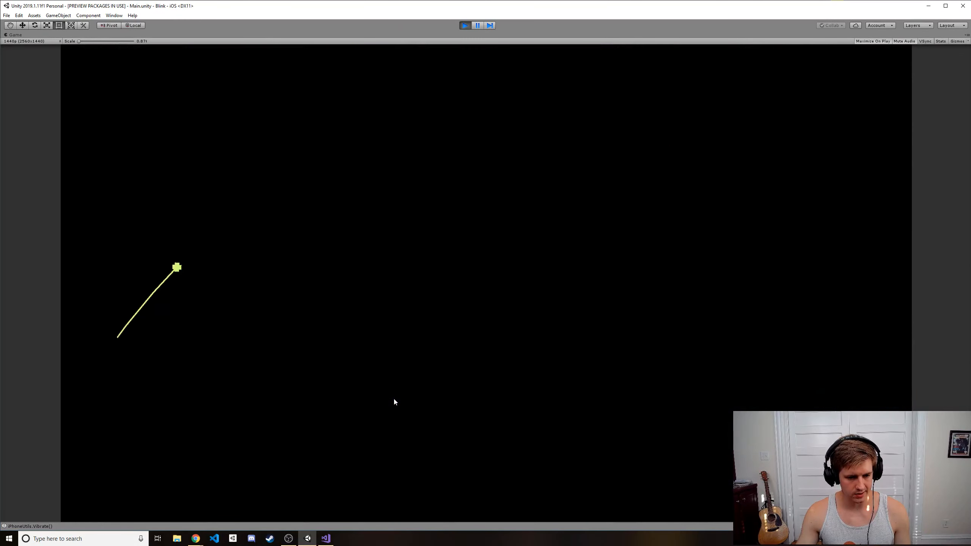
- Leave the finished round, recheck the Cicada on the Unlocks screen and return to the title screen
click(467, 380)
click(487, 327)
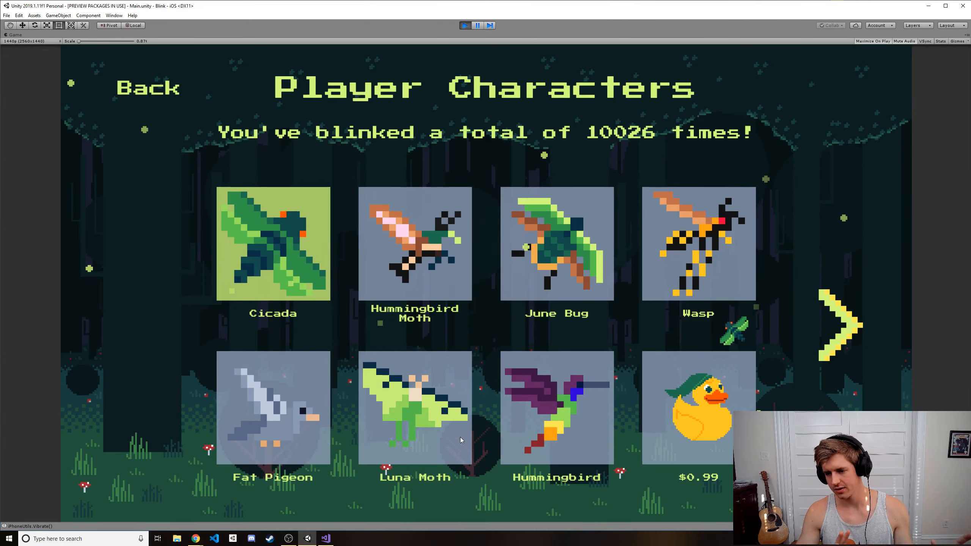
click(158, 89)
- Switch to Visual Studio, re-enable the IntroduceVariableCodeRefactoringProvider and save the UnlocksManager.cs script
key(alt+Tab)
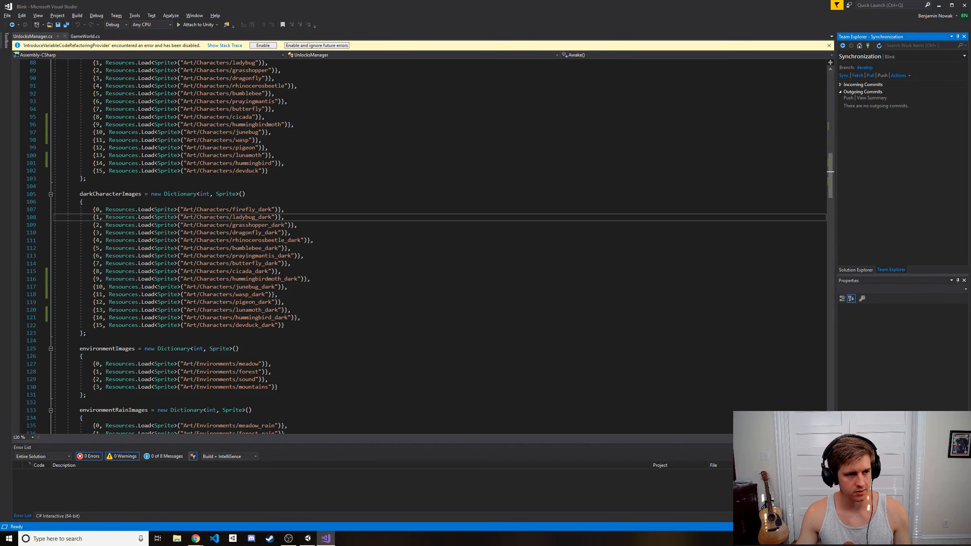
click(258, 46)
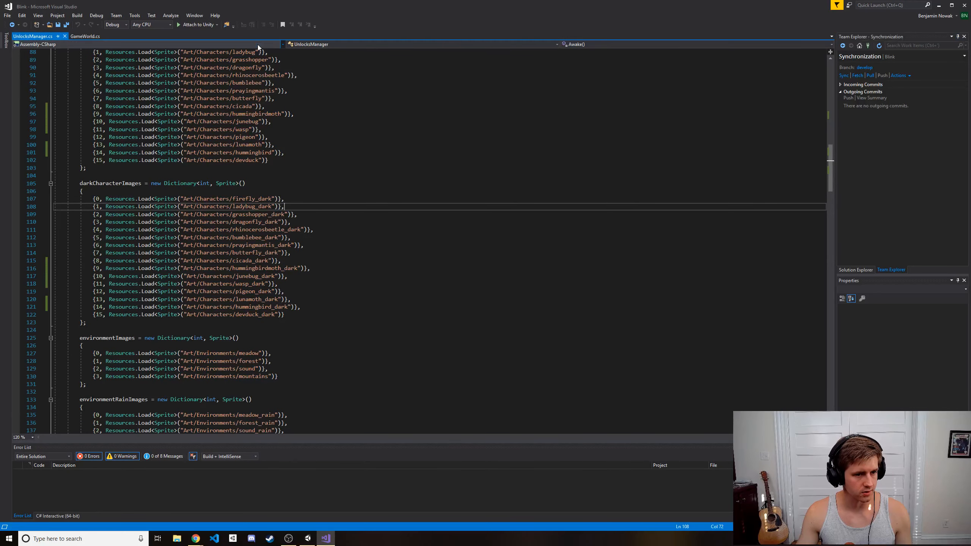
click(334, 107)
key(ctrl+s)
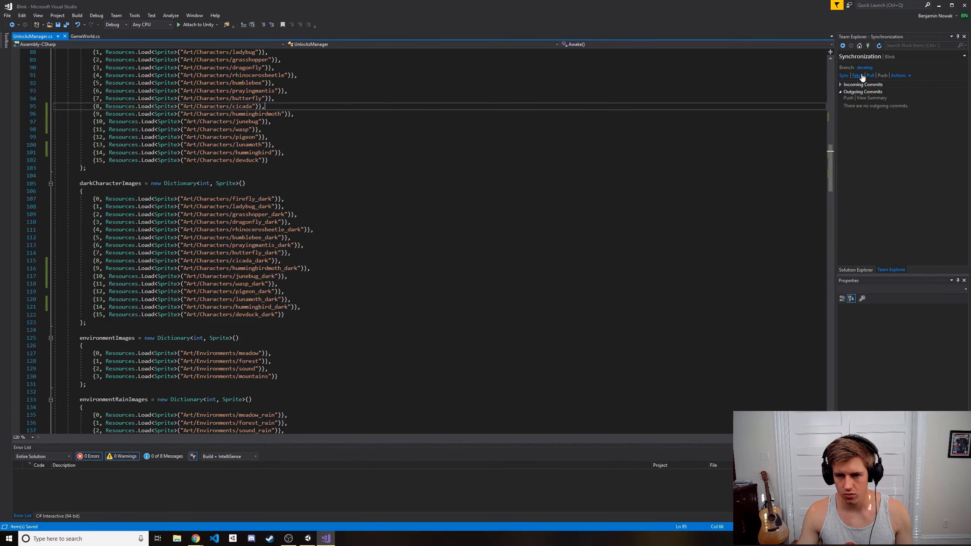
- Check the incoming commits and sync the develop branch of Blink with the server
click(841, 84)
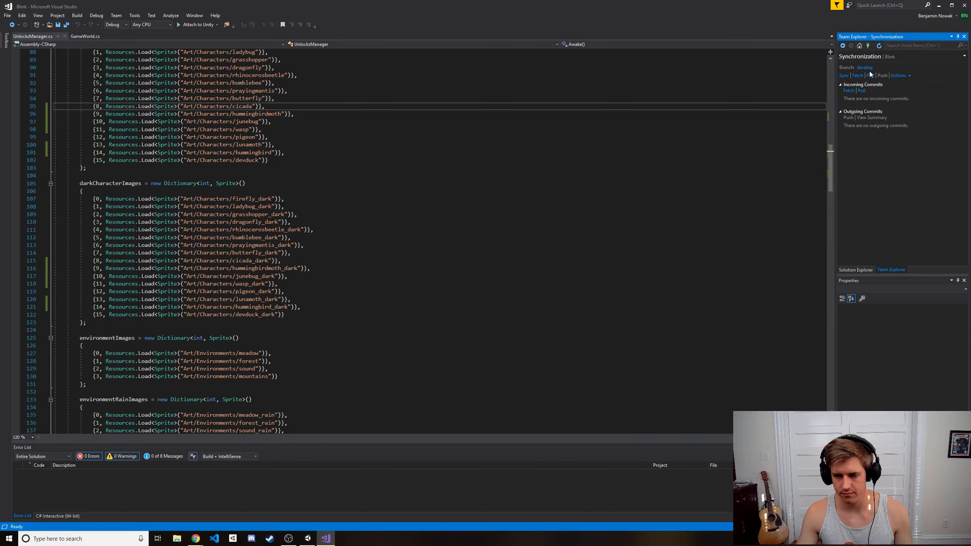
click(856, 270)
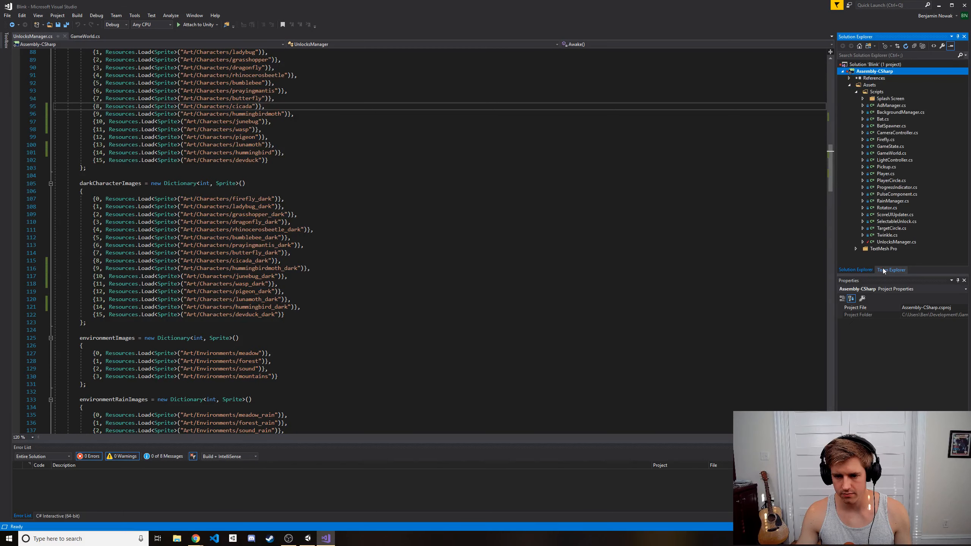
click(885, 269)
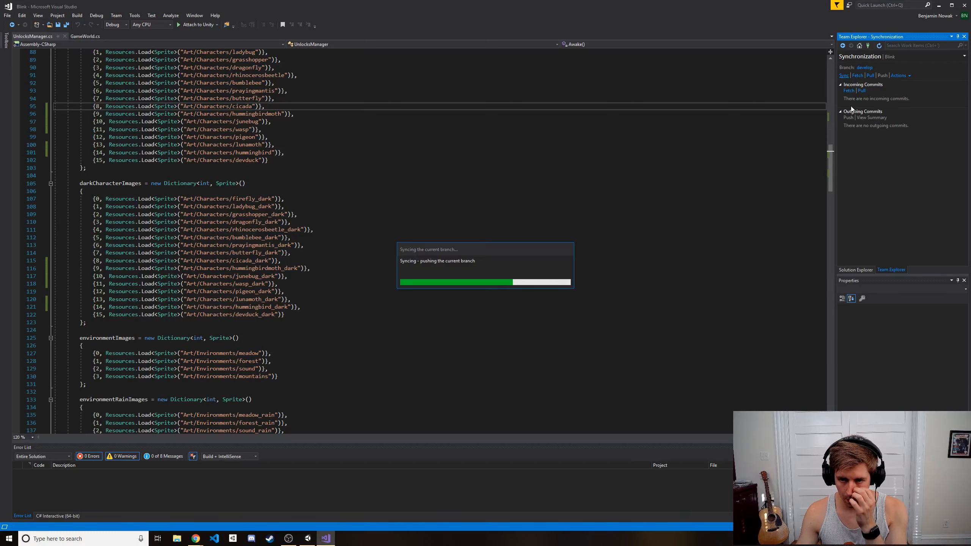
- Stage all pending changes and commit them to the develop branch with the message "Implemented Cicada character"
click(860, 46)
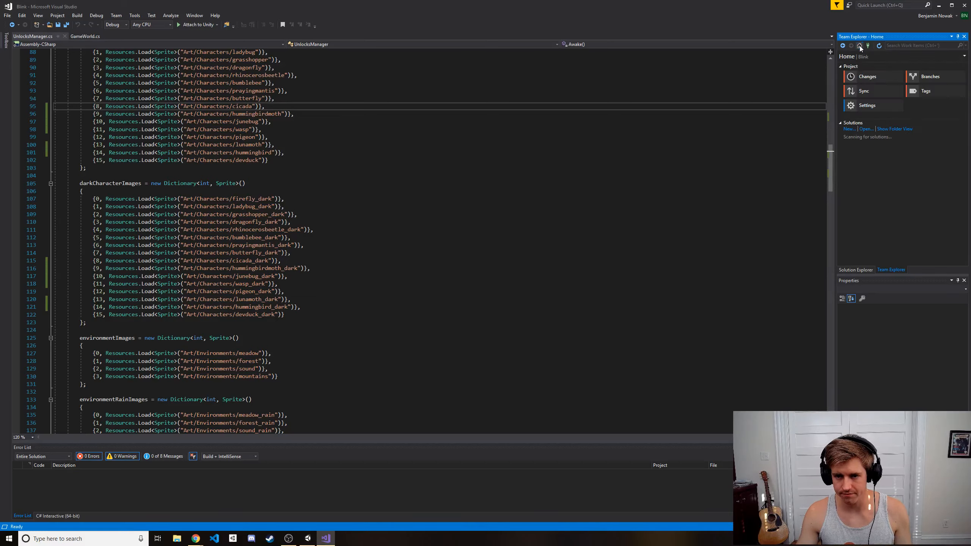
click(867, 76)
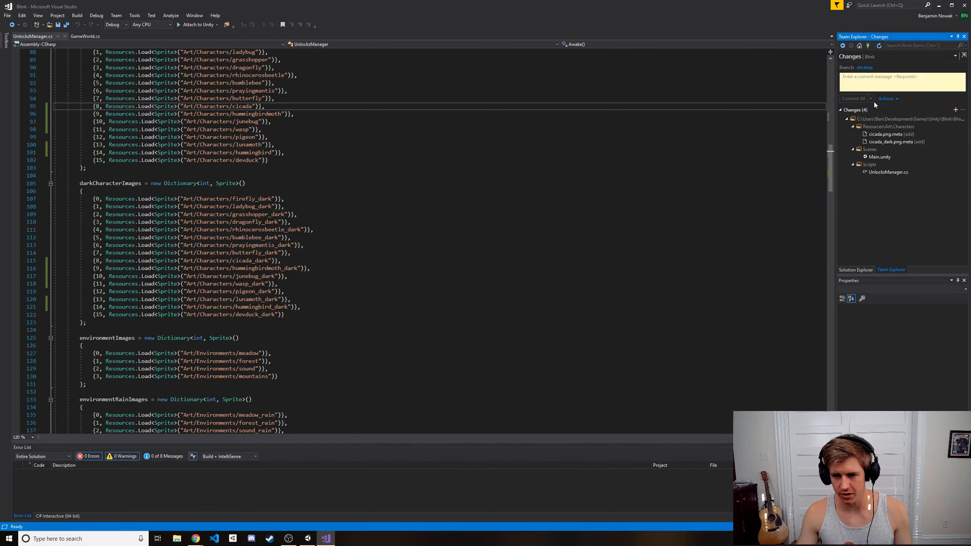
text(Implem)
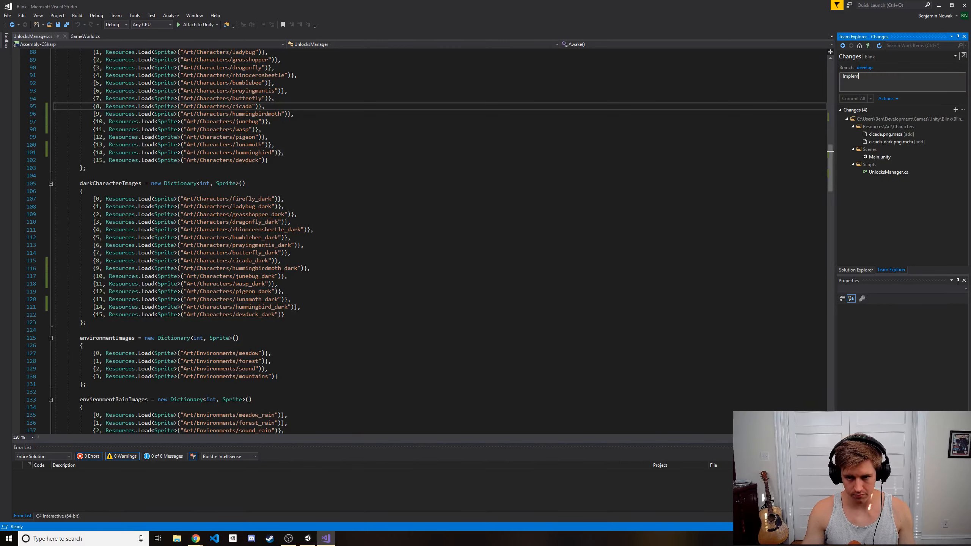
text(ented Cicada character)
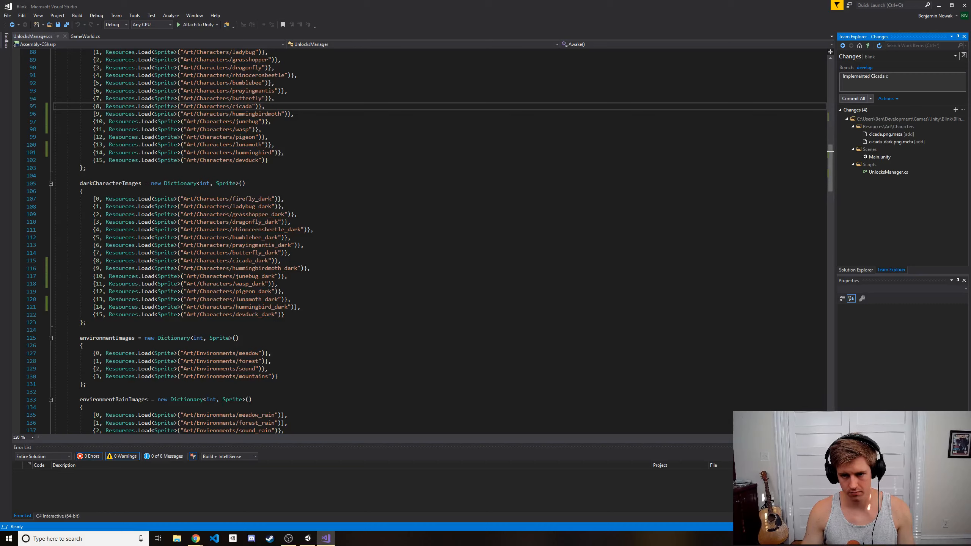
click(956, 110)
click(865, 99)
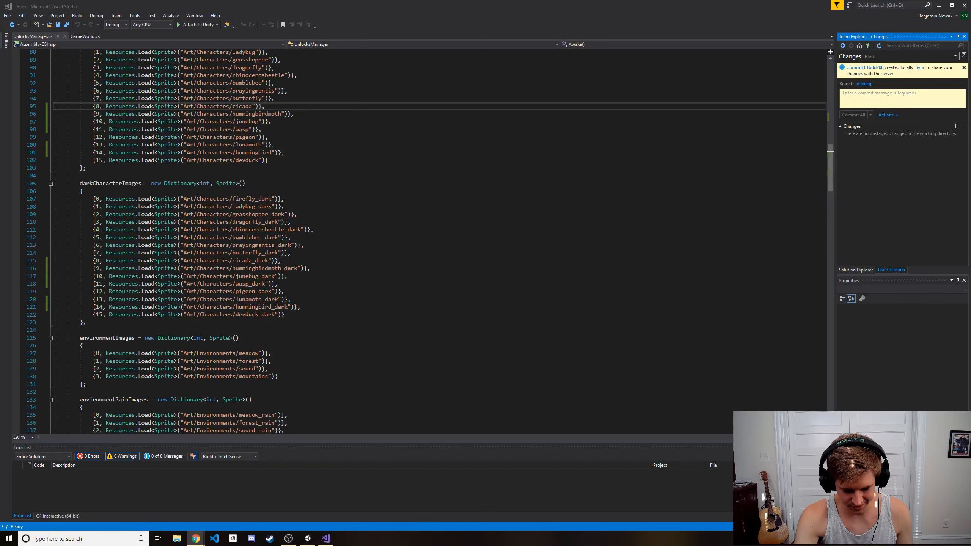
click(550, 322)
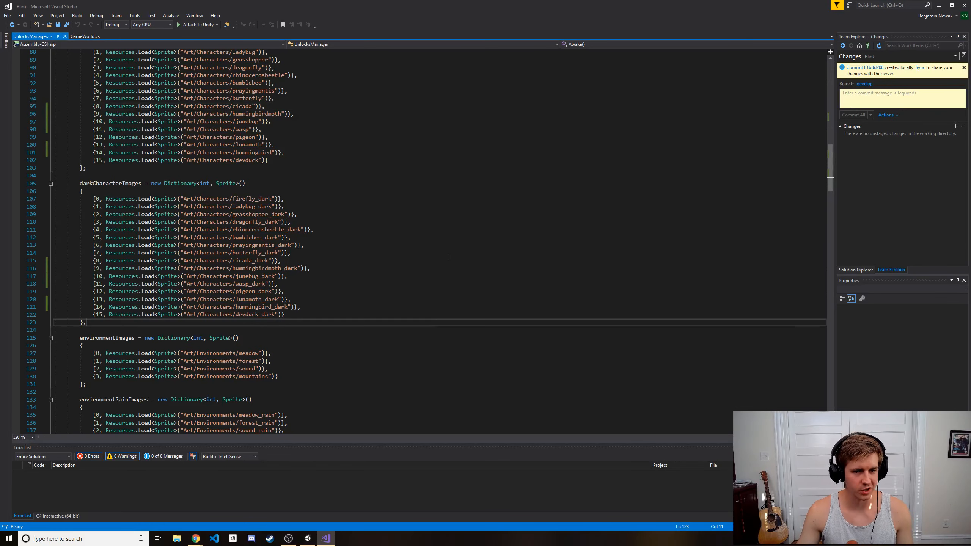
double_click(535, 214)
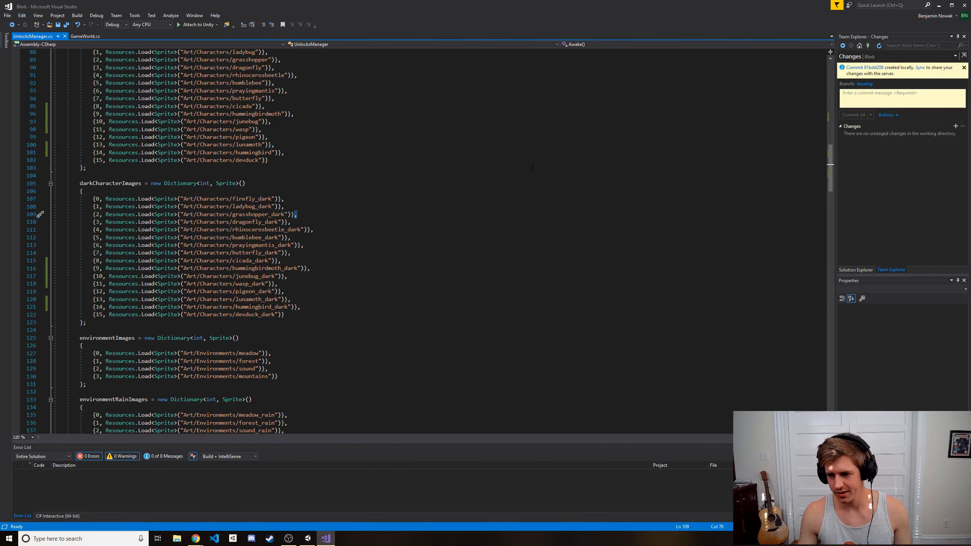
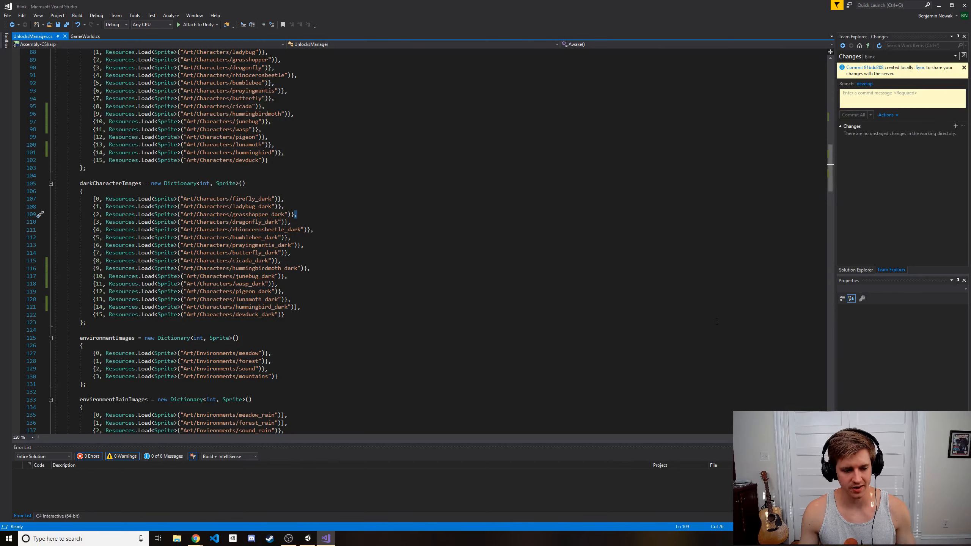
click(316, 256)
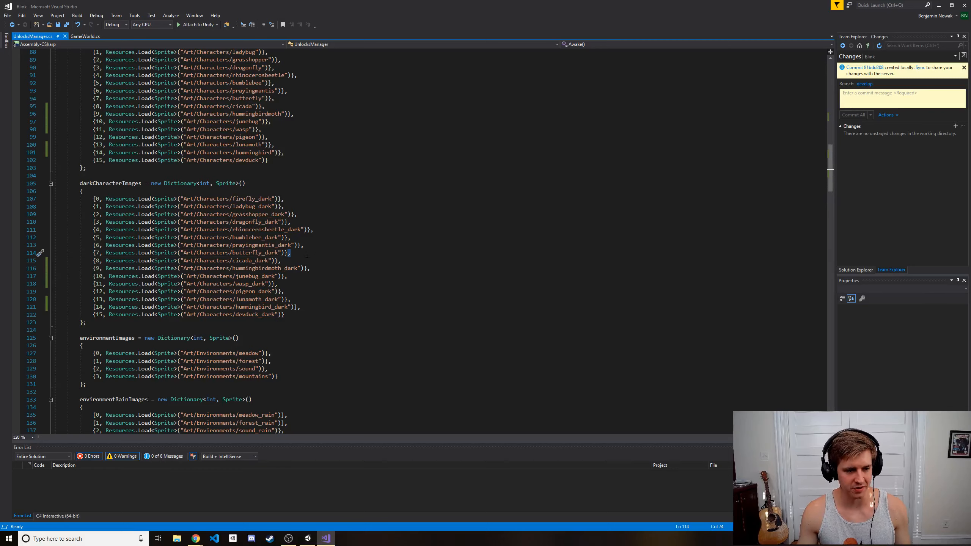
click(306, 255)
triple_click(306, 255)
click(303, 255)
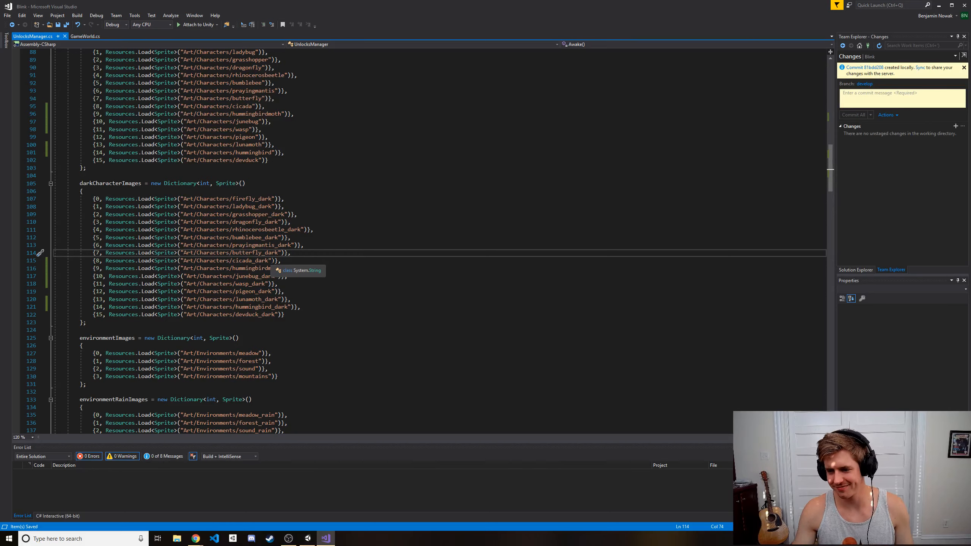
key(alt+Tab)
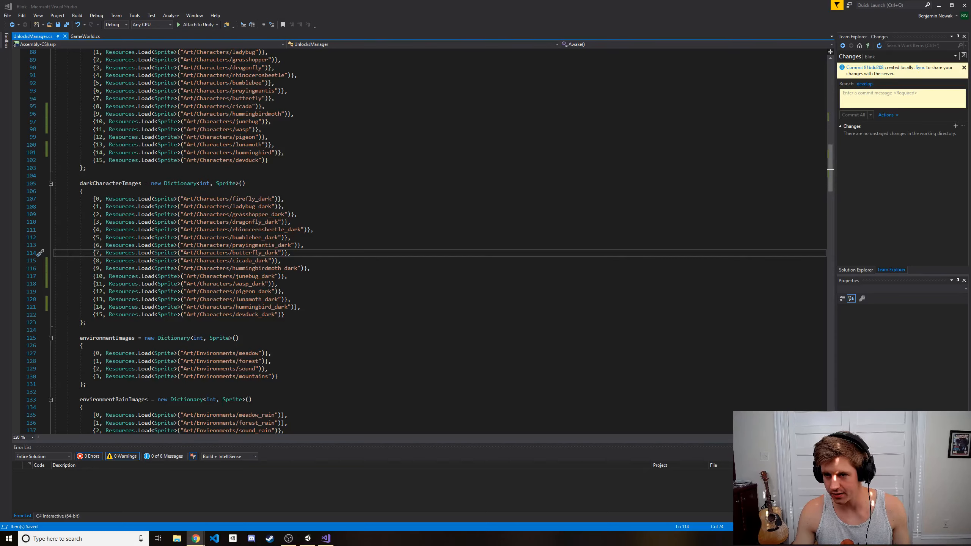
key(alt+Tab)
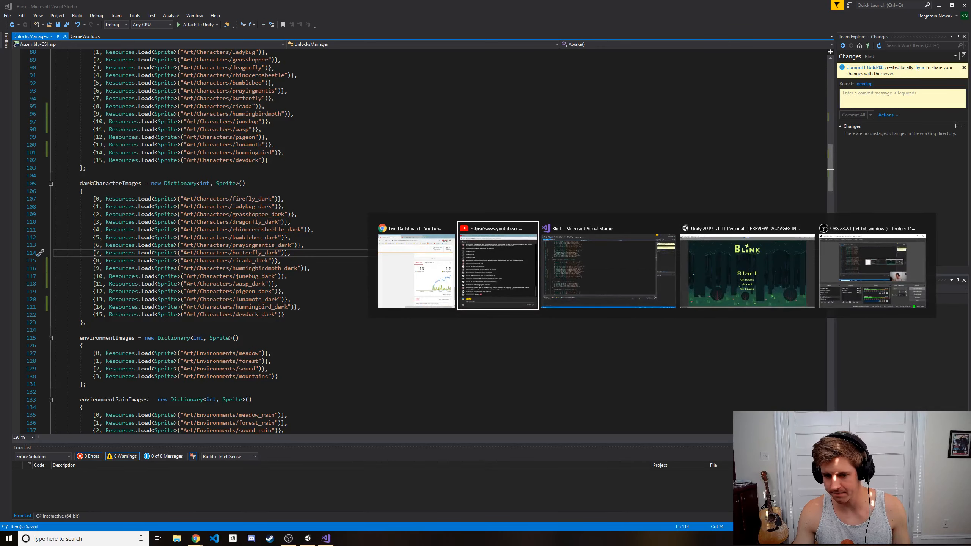
key(alt+Tab)
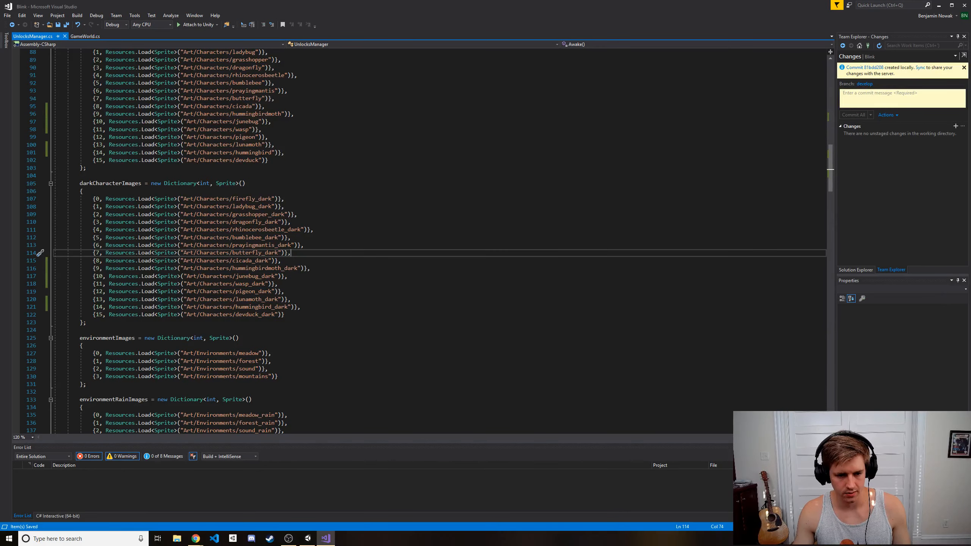
triple_click(589, 216)
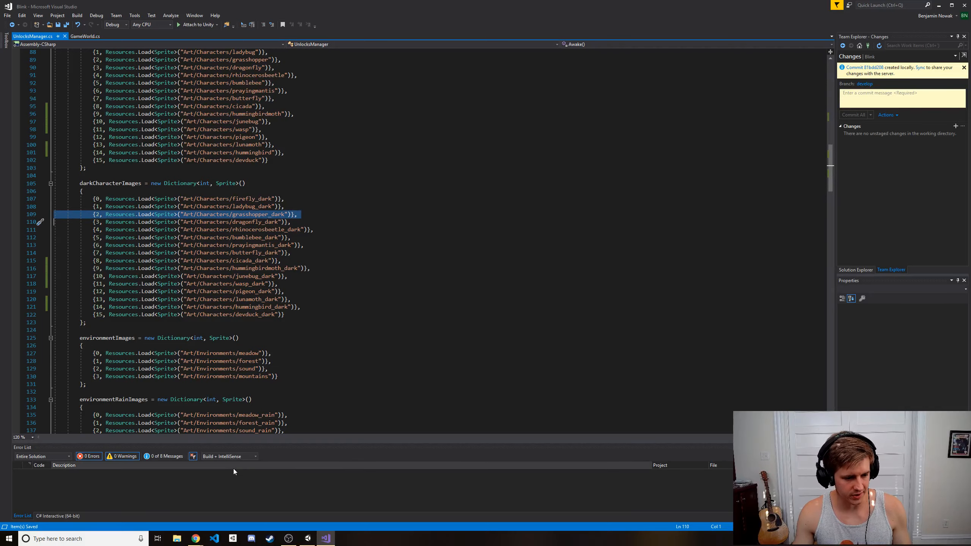
- Switch to the Unity editor and stop the running Blink game
click(304, 540)
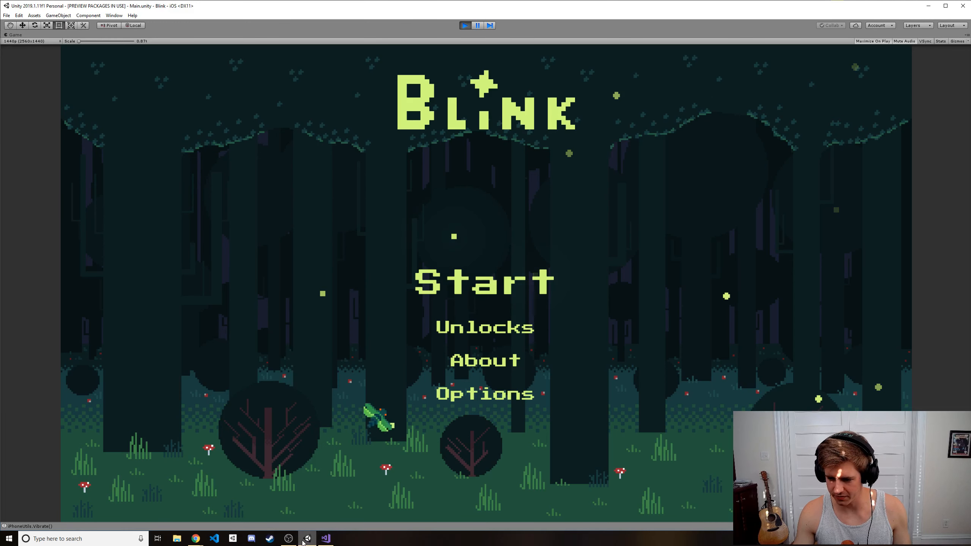
click(467, 26)
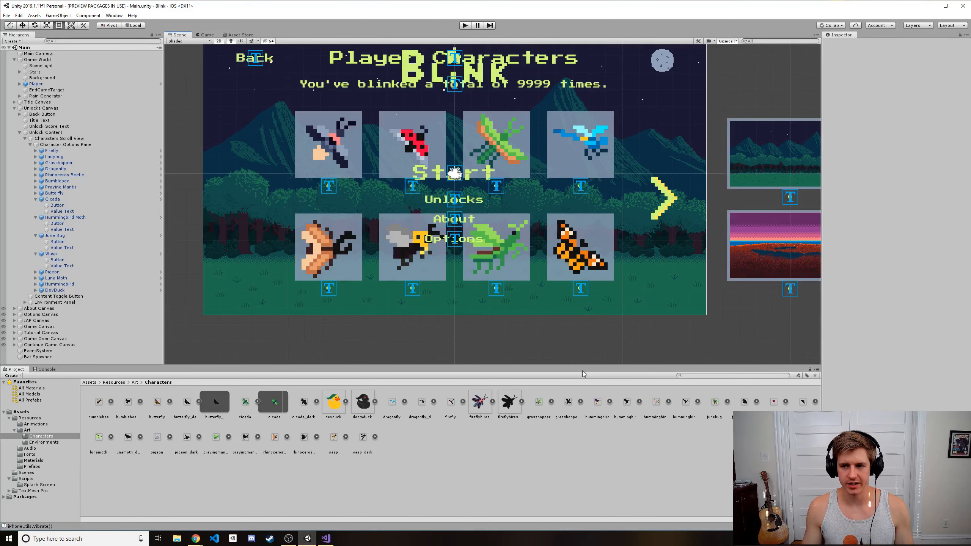
key(alt+Tab)
key(alt+Tab)
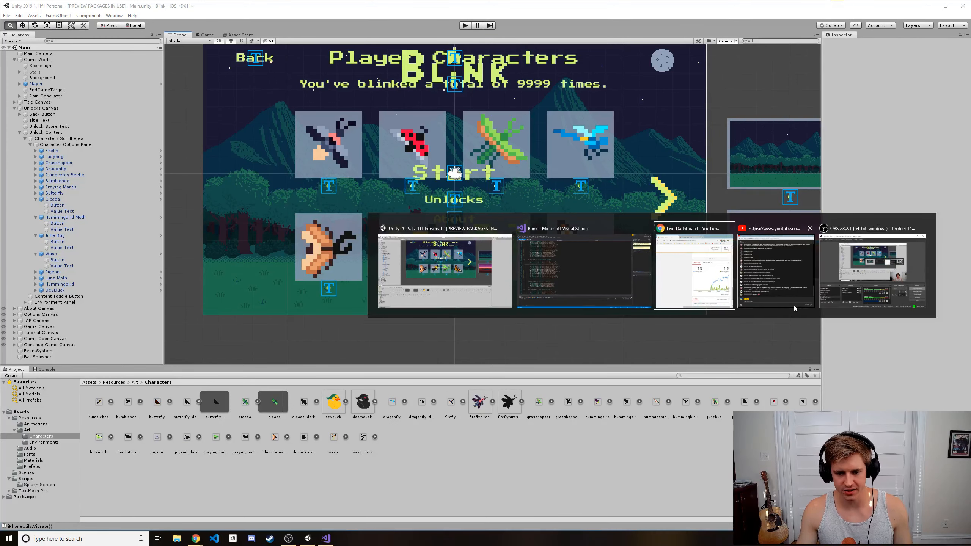
- Run the game again, open its Unlocks screen, and flip to the next page and back to Player Characters
click(465, 25)
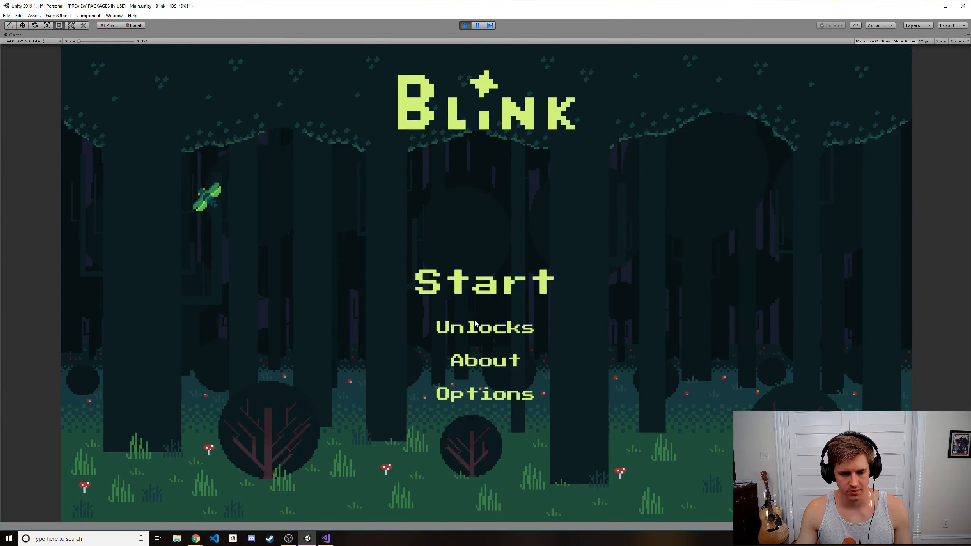
click(474, 326)
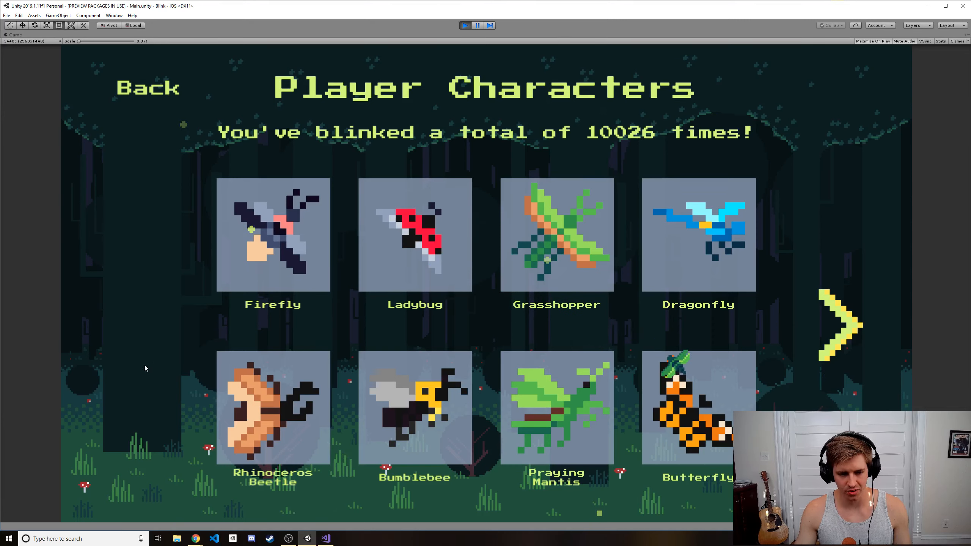
click(836, 313)
click(145, 321)
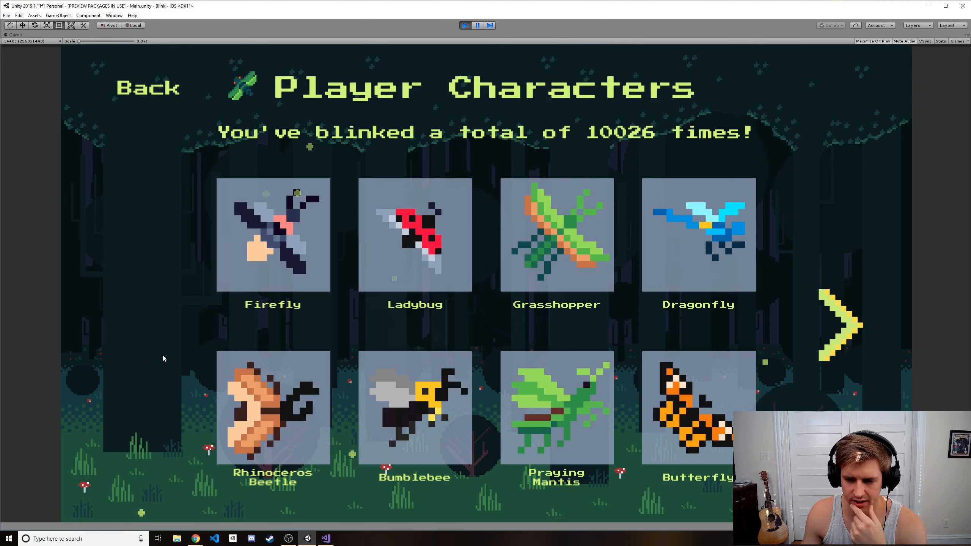
- Examine how the Player Characters grid scrolls between the Firefly row and the bottom row with the duck
scroll(260, 306, down, 3)
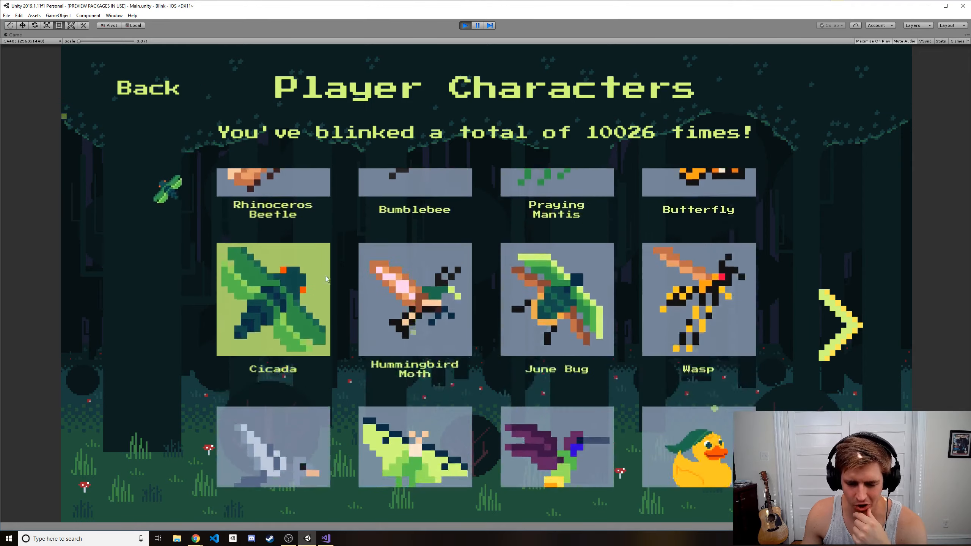
scroll(325, 282, down, 3)
scroll(372, 280, up, 6)
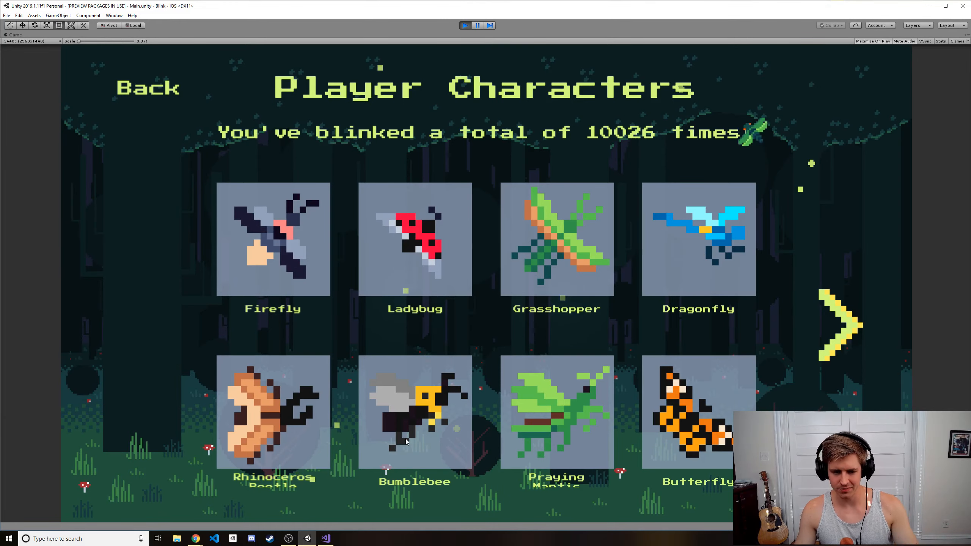
scroll(403, 436, down, 6)
scroll(458, 413, up, 6)
scroll(539, 219, down, 6)
scroll(539, 219, up, 4)
scroll(643, 228, down, 4)
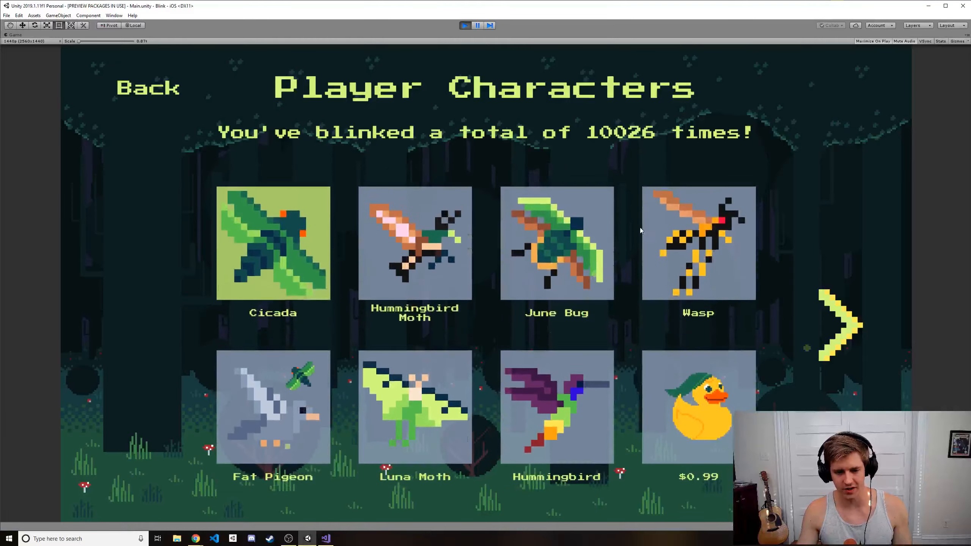
scroll(644, 229, up, 4)
scroll(497, 344, down, 3)
scroll(340, 450, up, 3)
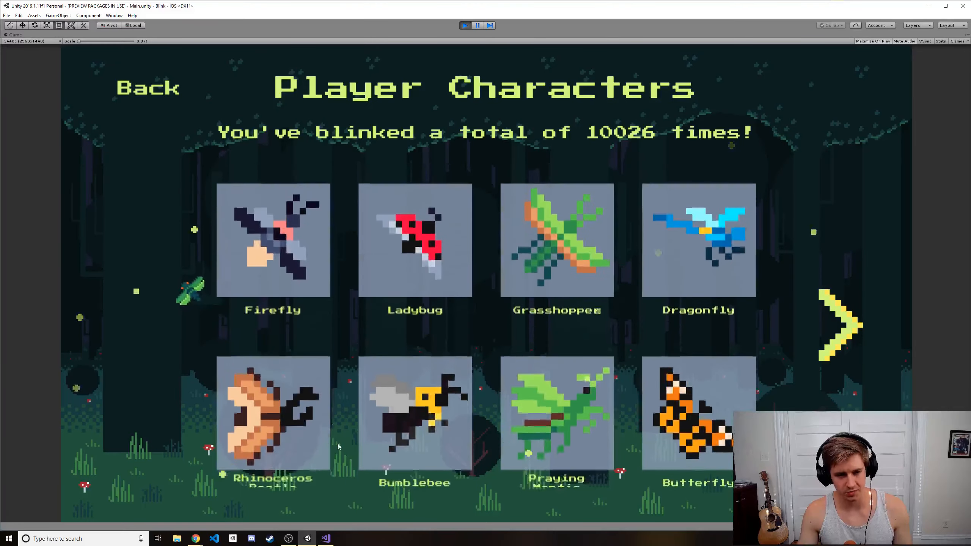
scroll(341, 450, down, 3)
scroll(344, 496, up, 3)
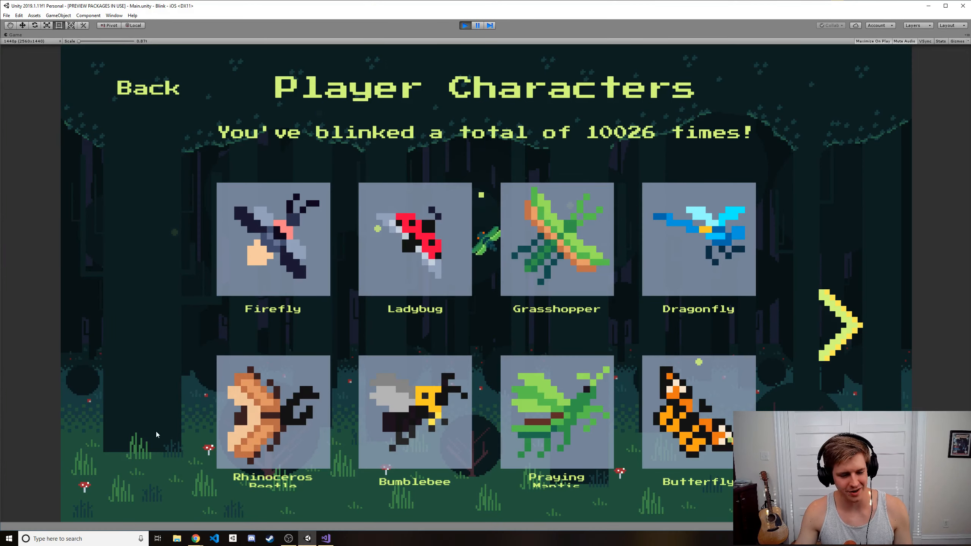
- Launch Aseprite and widen its window to fill the screen
key(super)
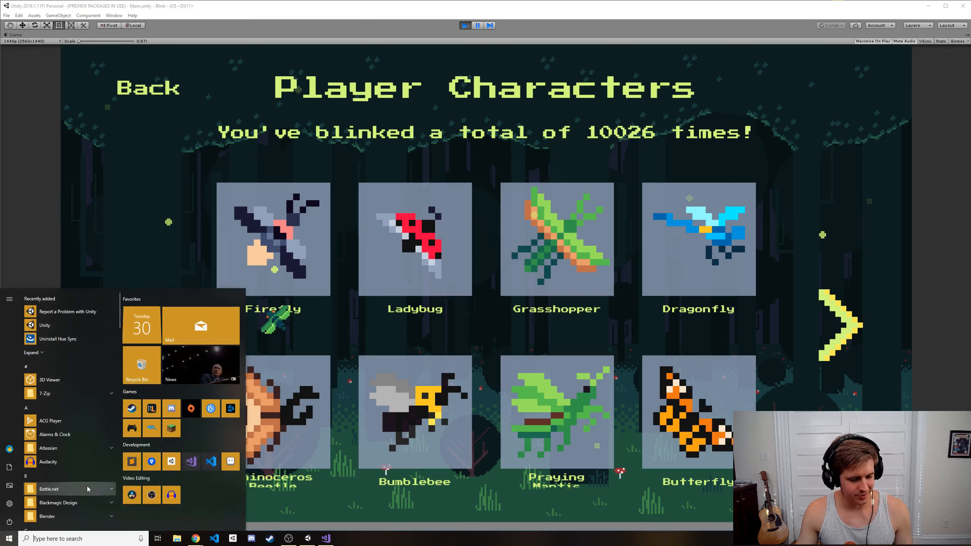
click(231, 462)
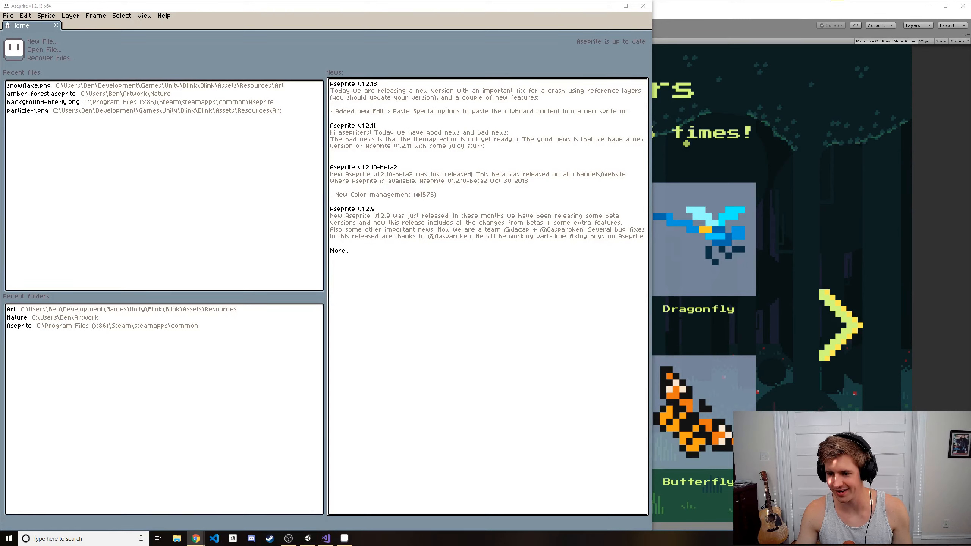
key(alt+Tab)
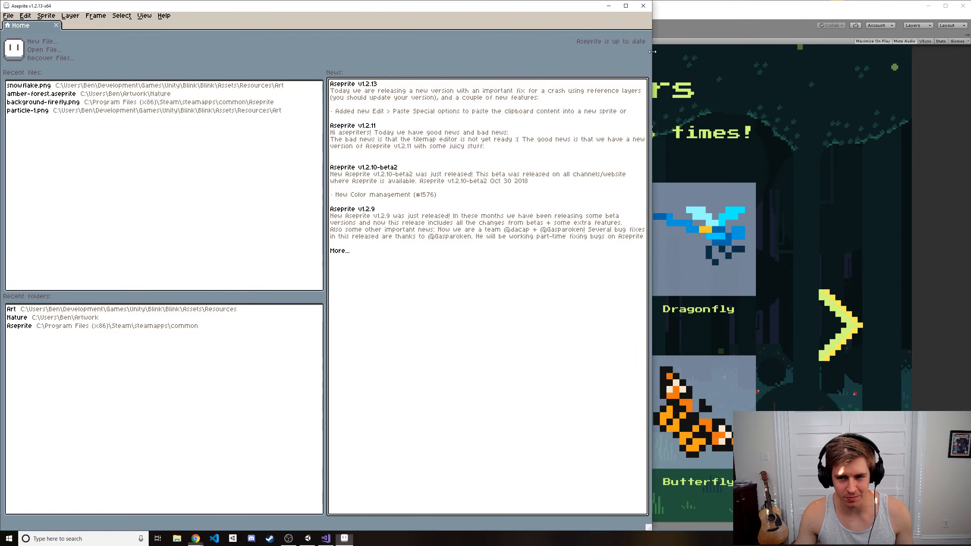
drag(652, 52, 970, 60)
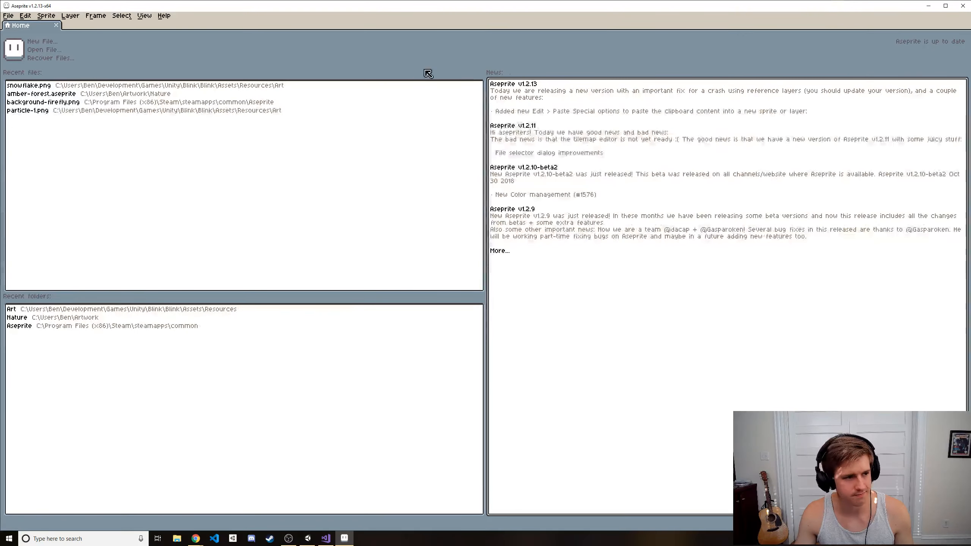
- Create a 16 × 32 pixel RGBA sprite with a transparent background, and narrow the Aseprite window so the game shows beside it
click(43, 41)
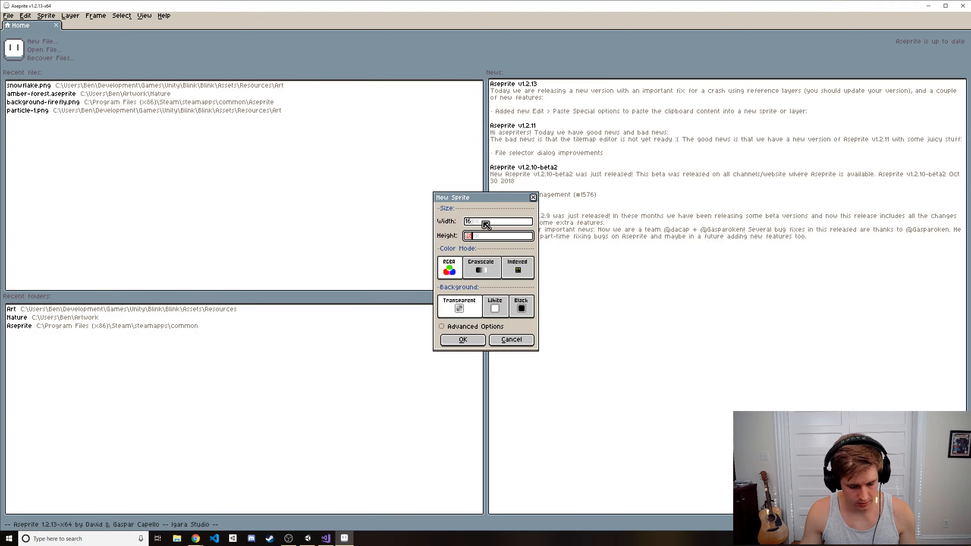
click(474, 339)
scroll(493, 269, up, 9)
scroll(545, 217, down, 3)
mouse_move(554, 209)
middle_down()
mouse_move(527, 291)
mouse_move(481, 333)
middle_up()
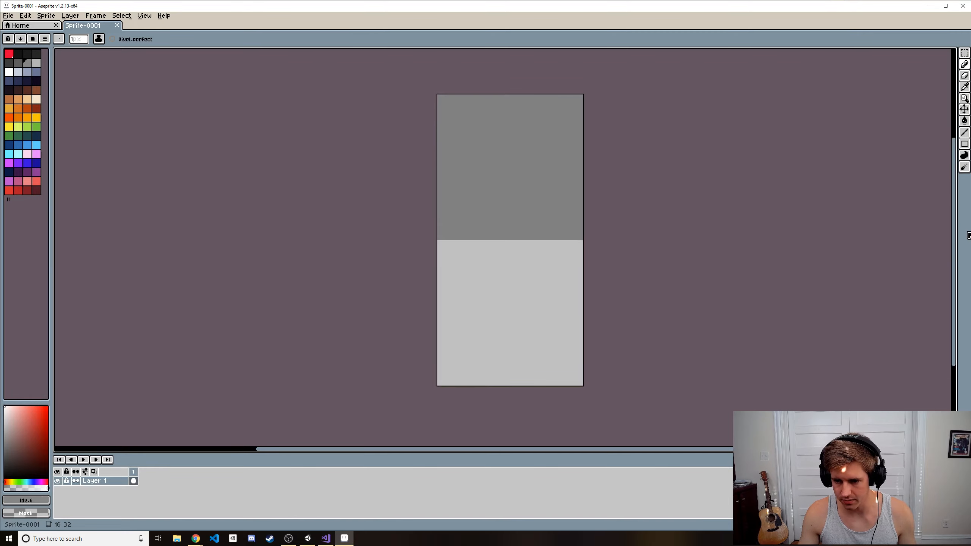
drag(968, 232, 345, 248)
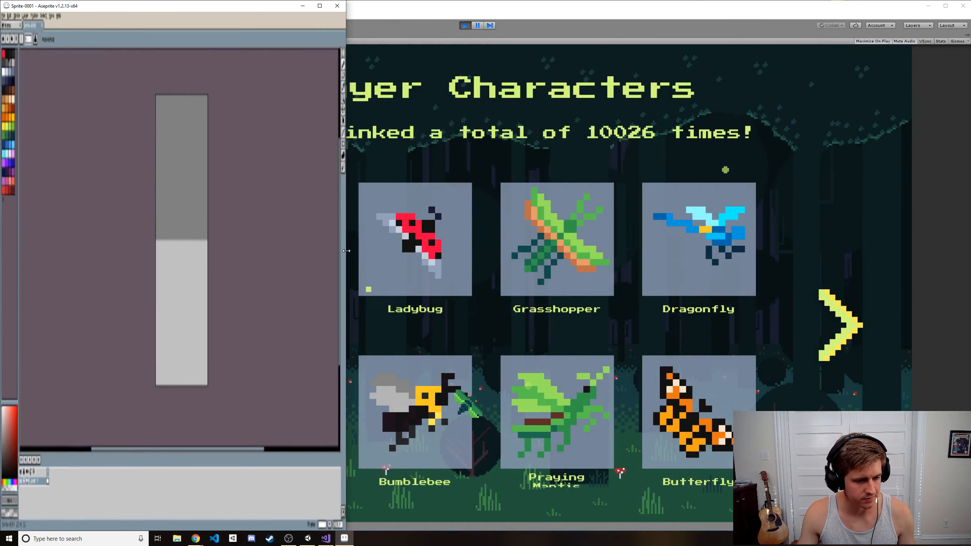
middle_drag(267, 254, 171, 251)
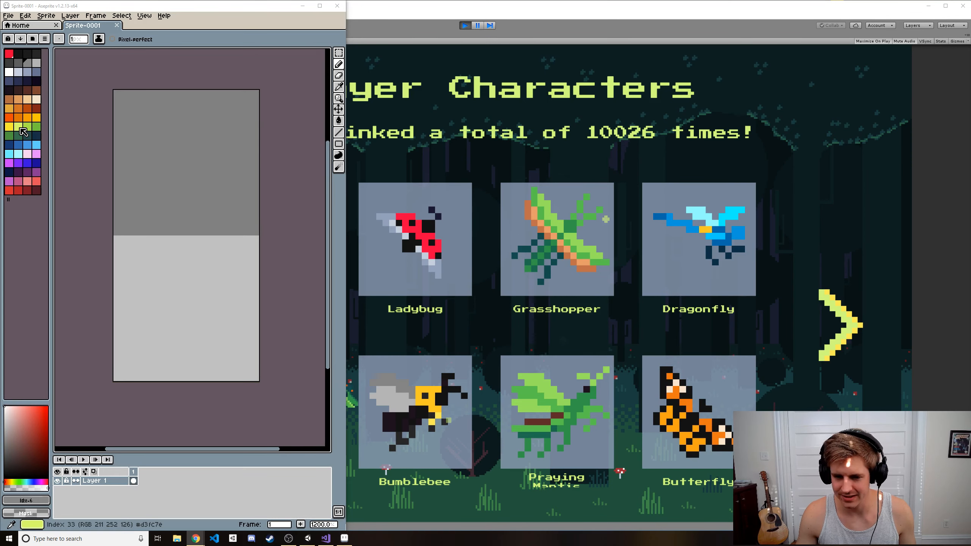
- Draw a downward-pointing V one pixel thick and about 11 pixels wide in light yellow-green (#d3fc7e) on the sprite's lower half
click(20, 128)
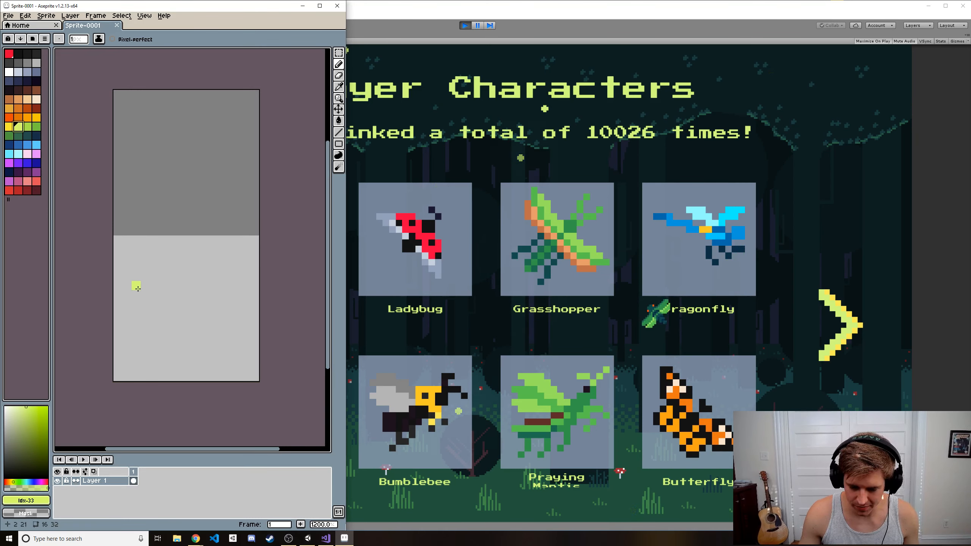
click(137, 288)
shift+click(153, 301)
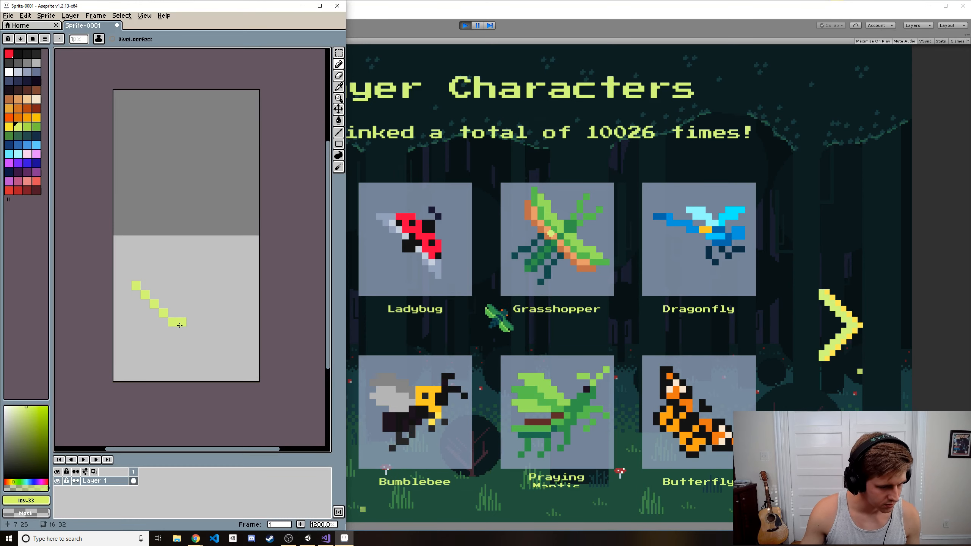
shift+click(173, 322)
click(181, 331)
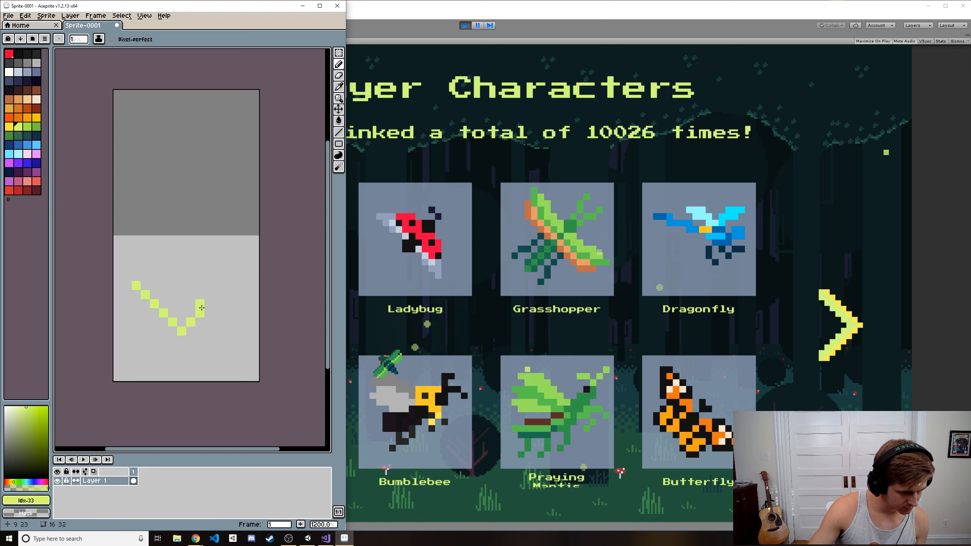
shift+click(218, 294)
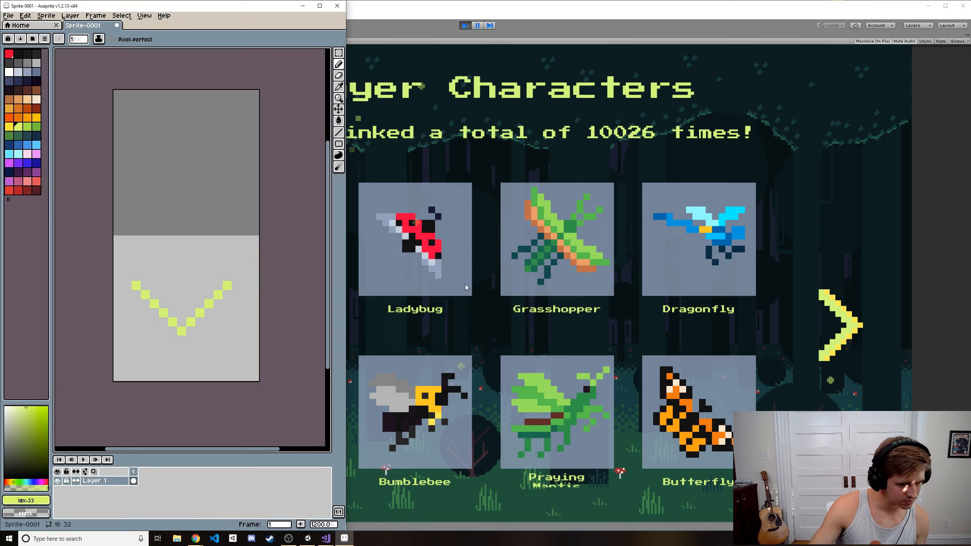
- Extend both arms of the V by one pixel diagonally outward and upward, undoing the stray pixel inside the upper end of one arm
click(237, 285)
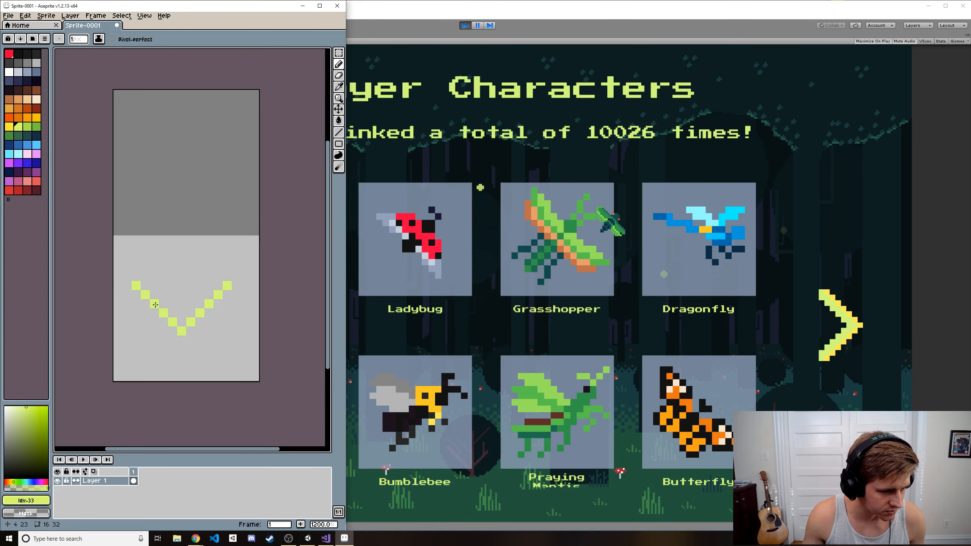
click(127, 276)
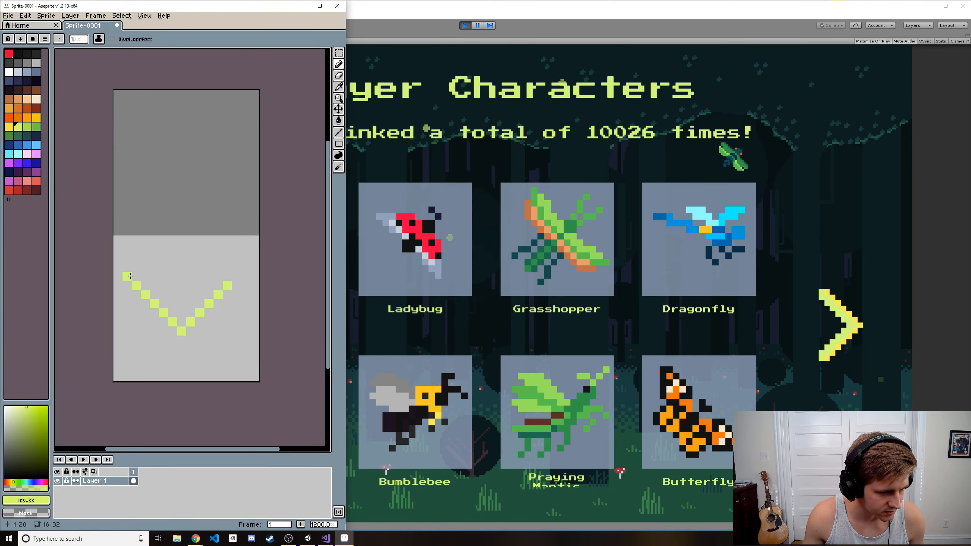
click(236, 276)
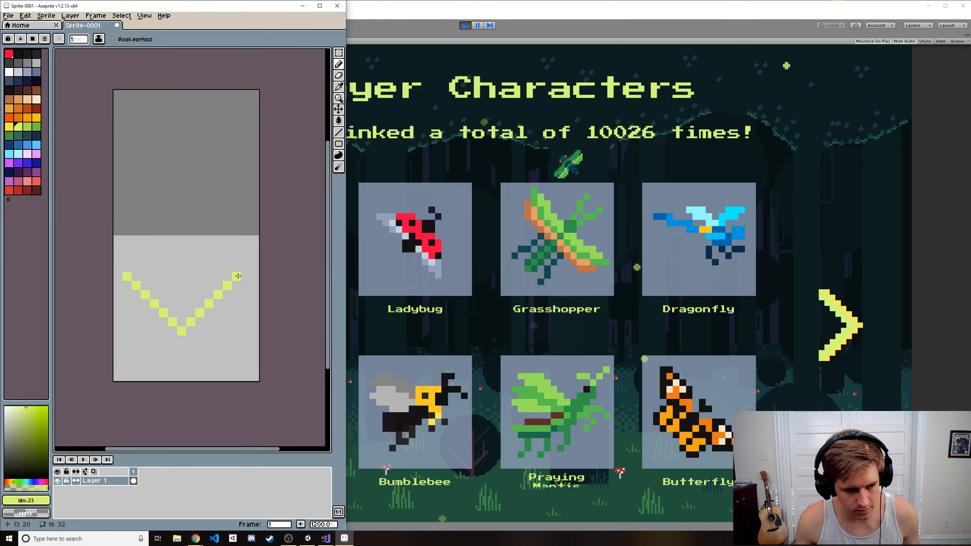
click(228, 268)
key(ctrl+z)
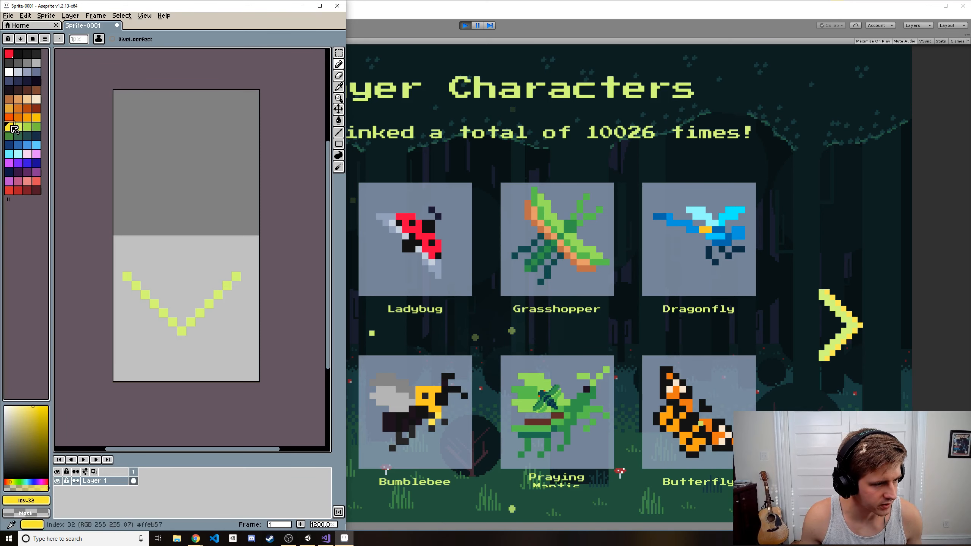
- Repaint the whole V in yellow (#ffeb57) and line its inner edge with a one-pixel row of light yellow-green
click(8, 126)
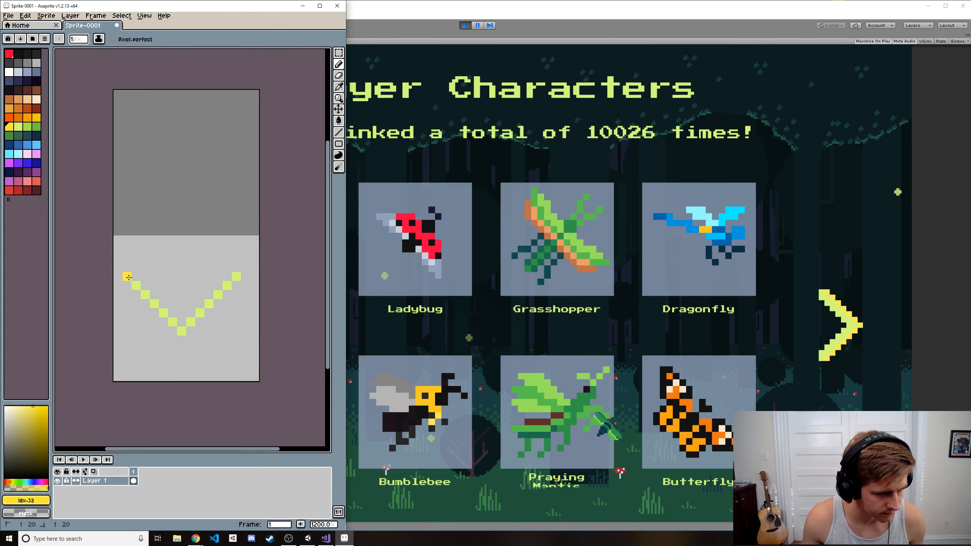
drag(127, 276, 170, 321)
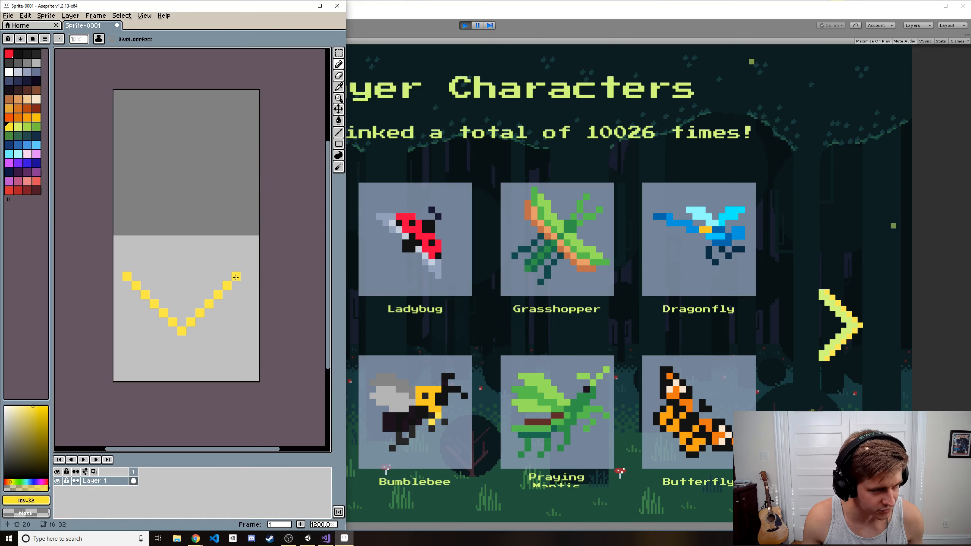
click(18, 127)
click(139, 278)
click(145, 286)
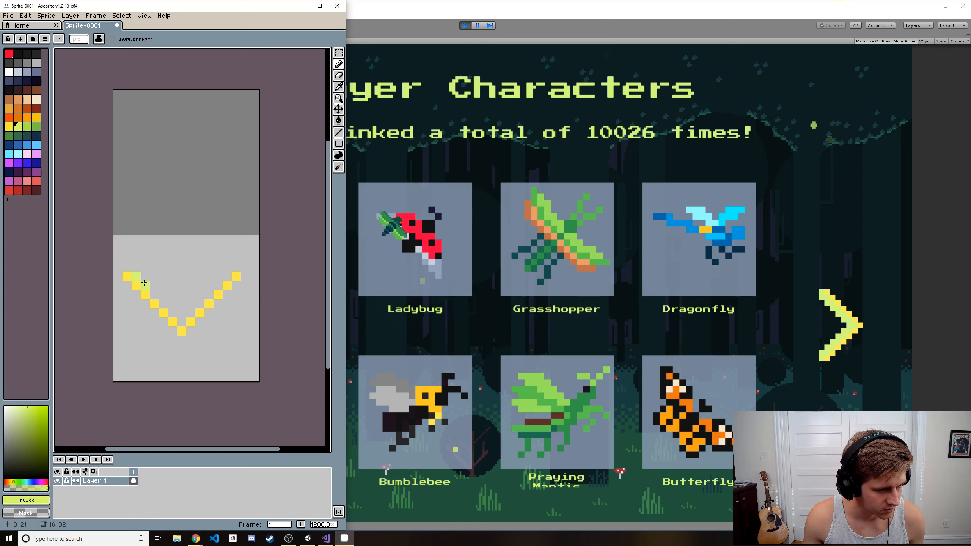
click(153, 294)
click(163, 304)
click(172, 313)
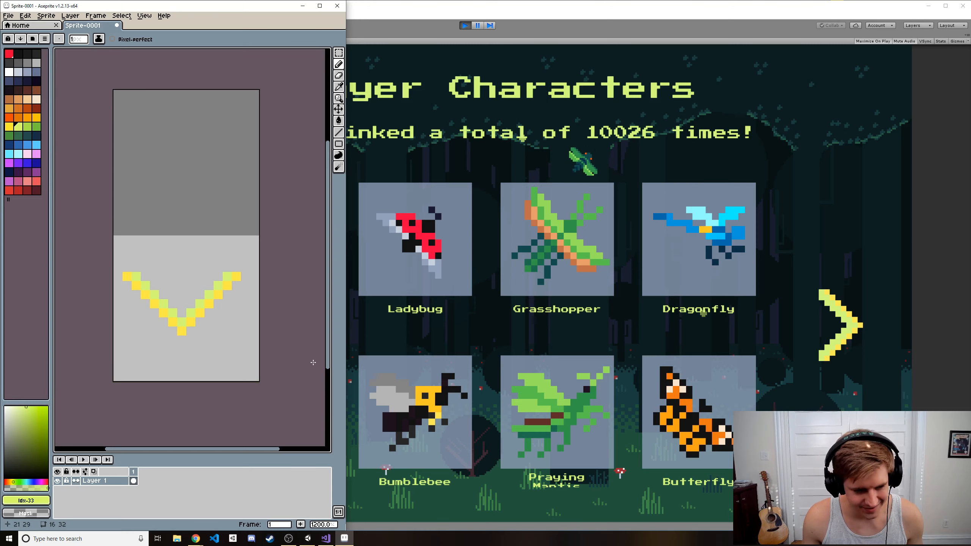
- Thicken the V's light yellow-green inner band by one more pixel along both arms, including the pixels above each arm's upper end
click(182, 368)
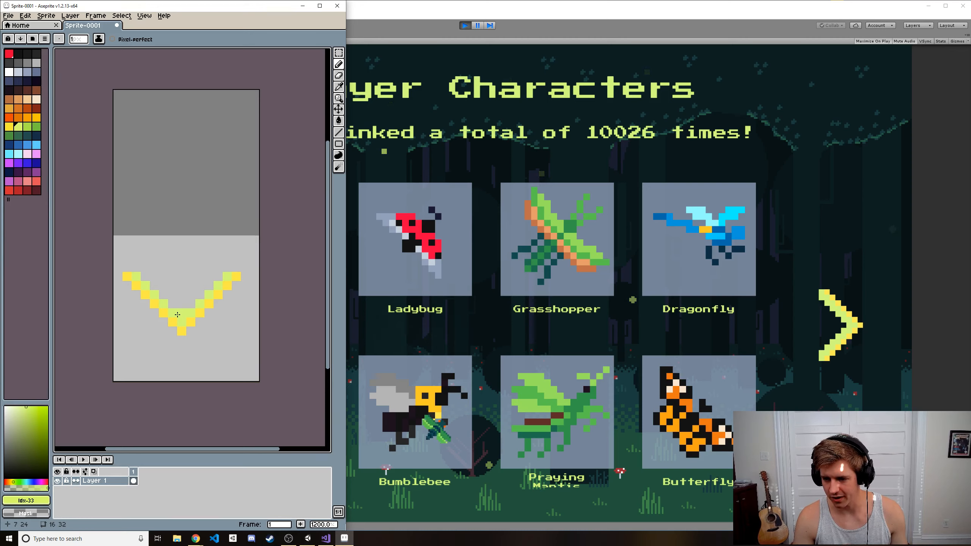
scroll(131, 311, up, 3)
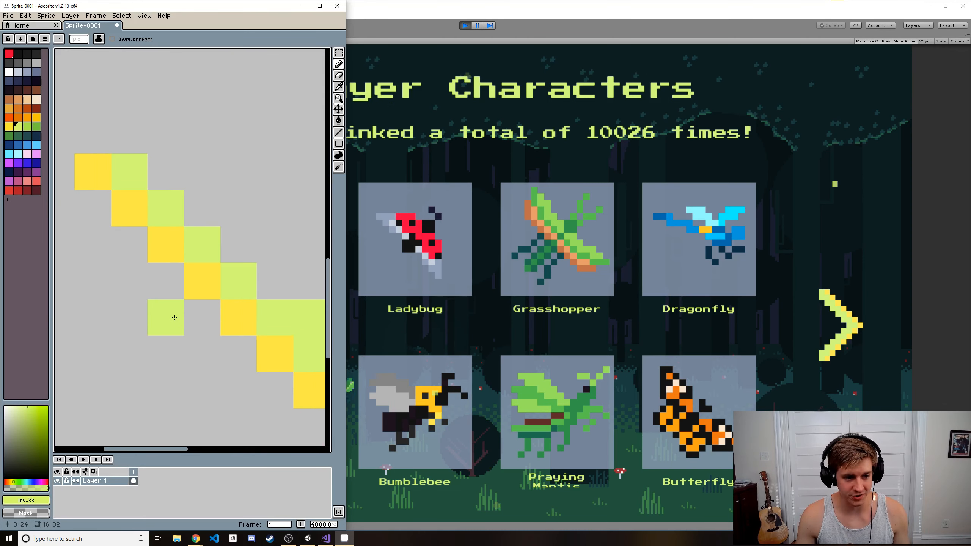
scroll(175, 318, down, 3)
middle_drag(179, 309, 163, 293)
scroll(163, 294, up, 3)
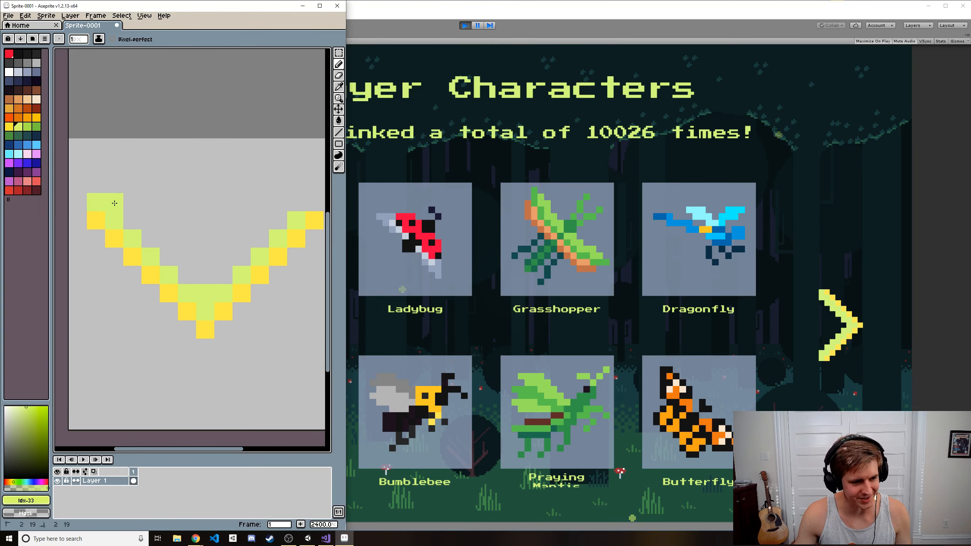
drag(137, 227, 189, 279)
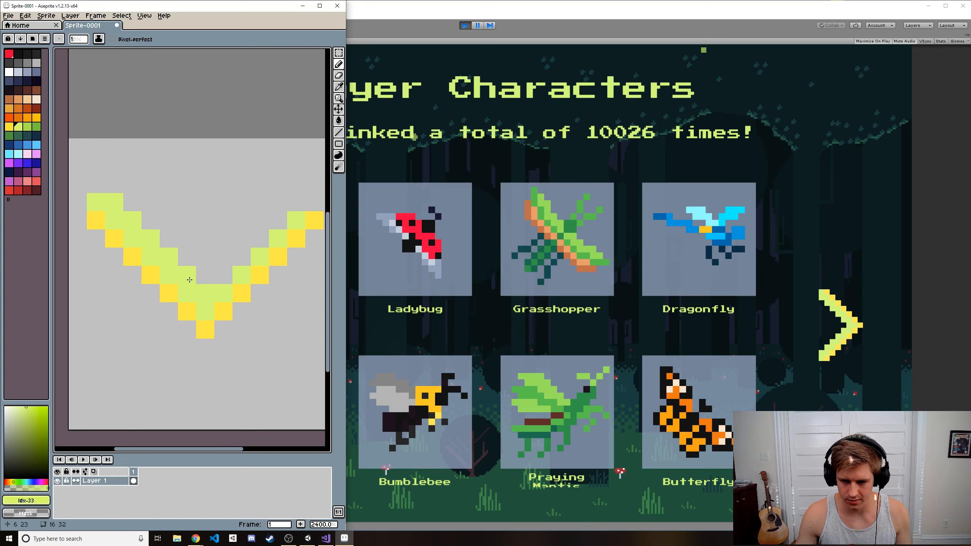
mouse_move(189, 279)
mouse_down()
mouse_move(220, 276)
mouse_move(235, 261)
mouse_up()
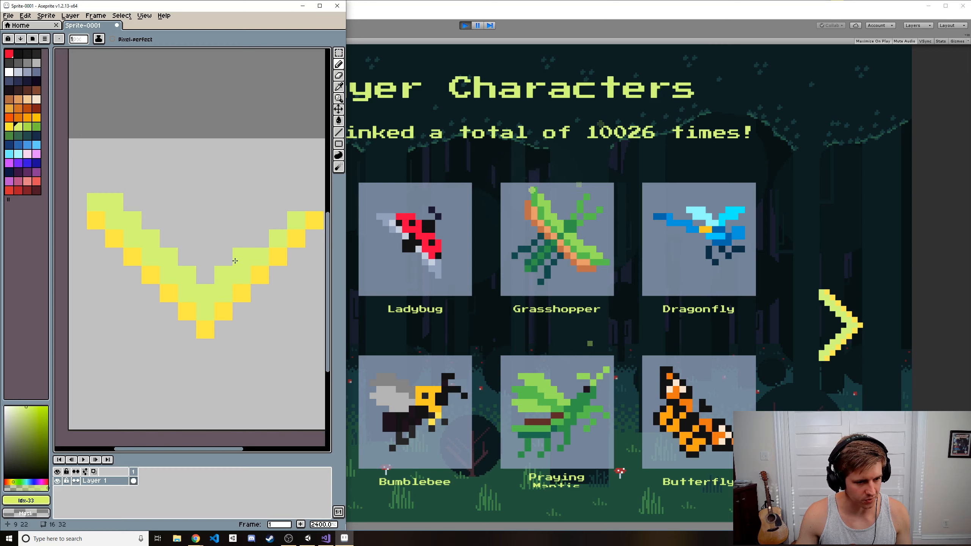
scroll(234, 261, down, 2)
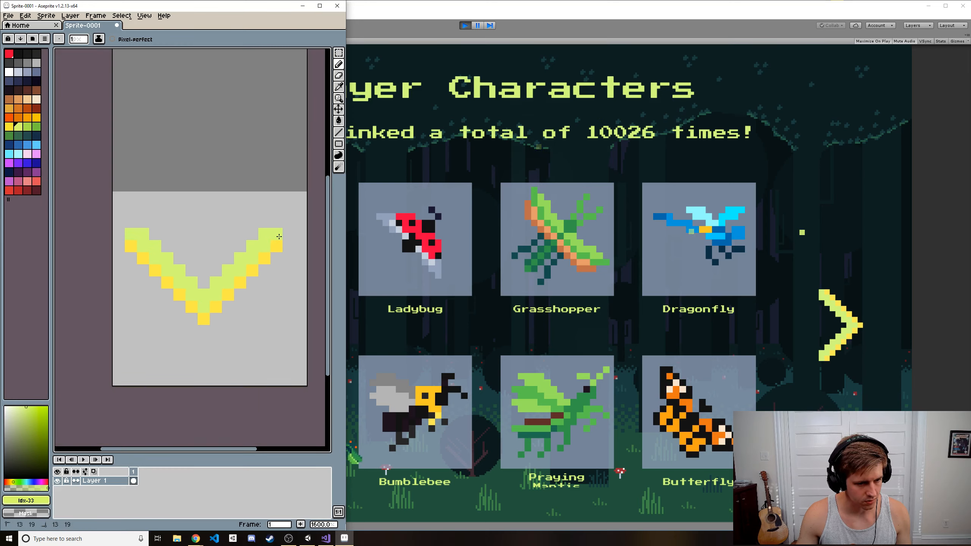
scroll(231, 371, down, 1)
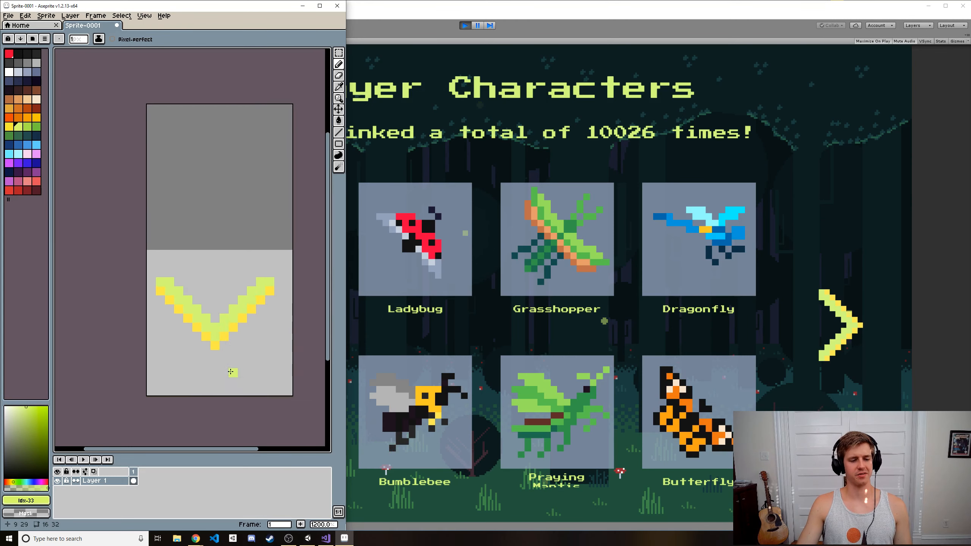
- Marquee-select a 14 × 10 pixel rectangle enclosing the whole arrow, discarding the first 14 × 9 selection
scroll(232, 371, up, 1)
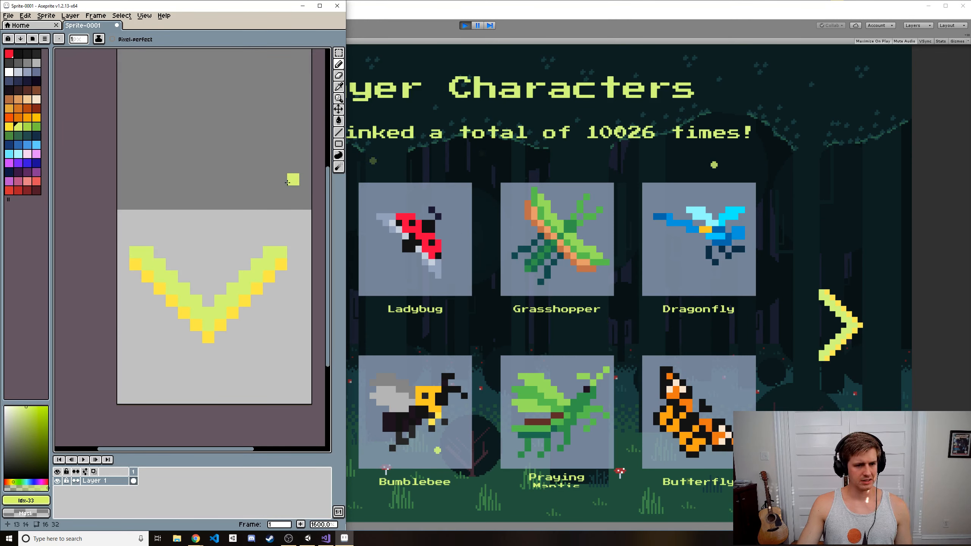
middle_drag(285, 232, 275, 255)
click(339, 54)
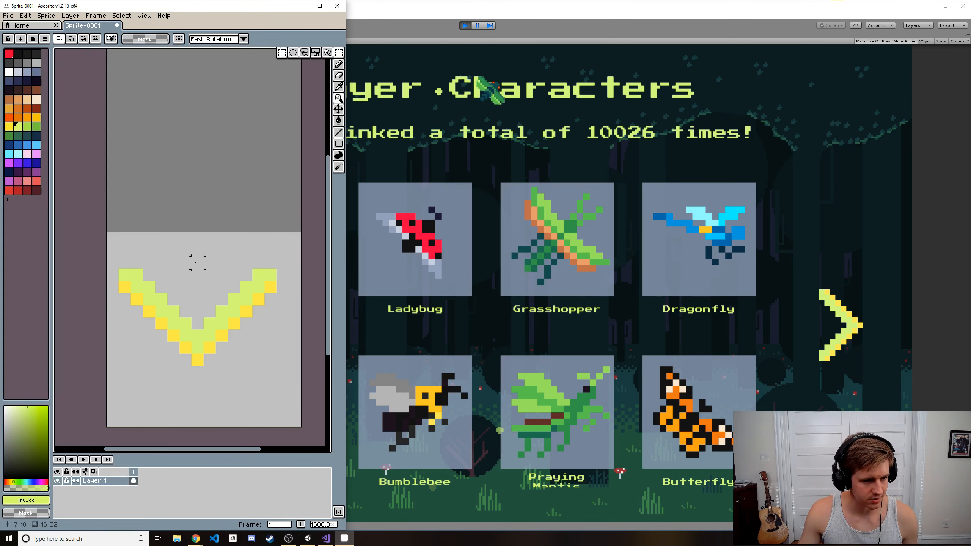
drag(119, 270, 289, 378)
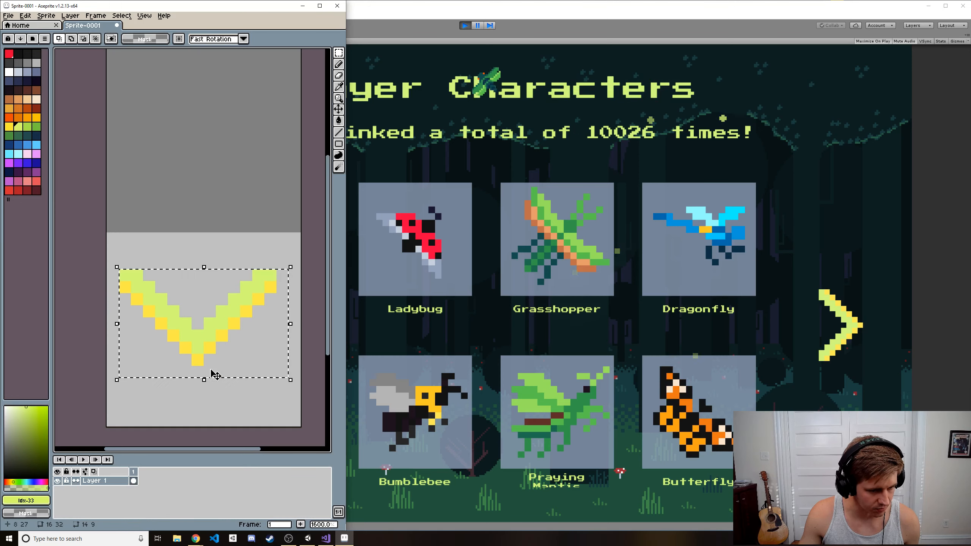
click(205, 380)
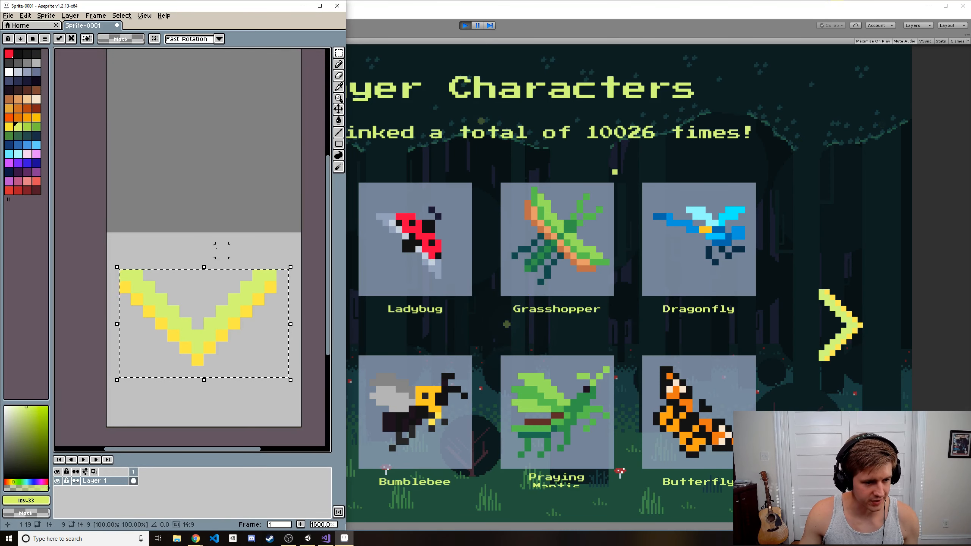
key(ctrl+d)
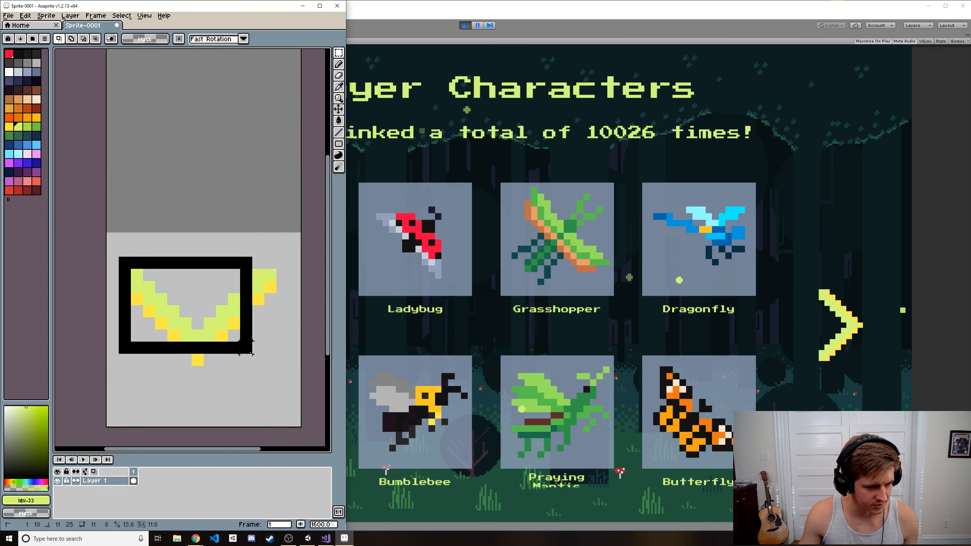
drag(283, 372, 288, 378)
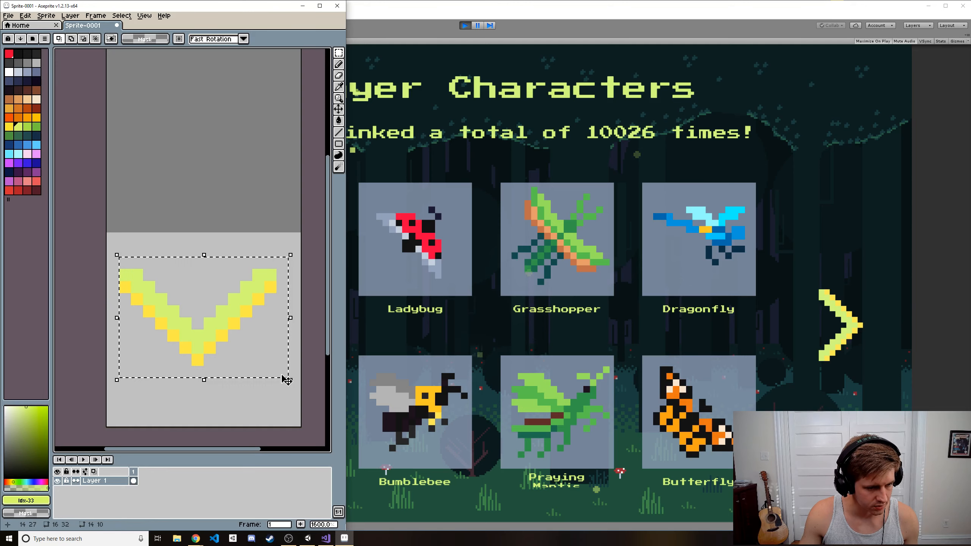
- Select the downward arrow with the rectangular marquee and place a copy of it in the canvas's empty upper half, horizontally aligned
mouse_move(342, 58)
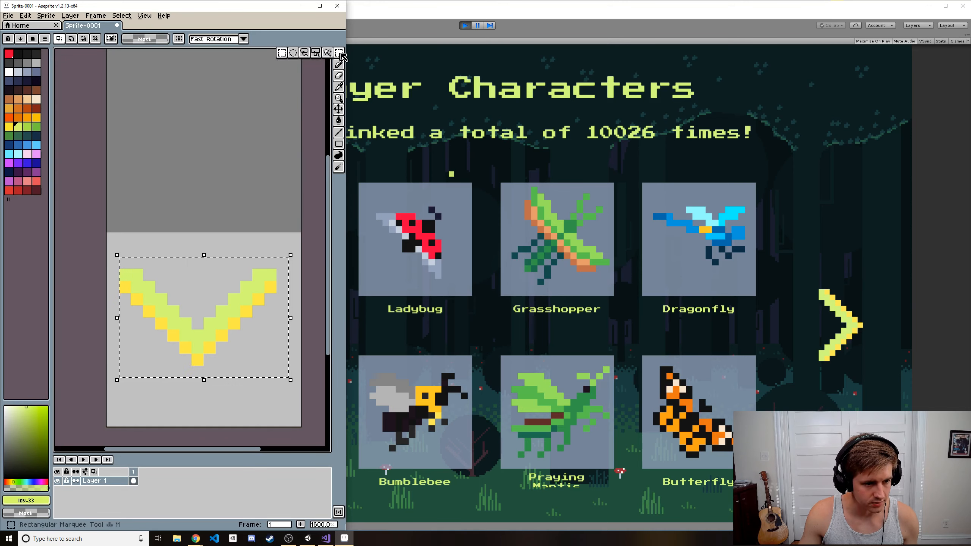
click(136, 299)
drag(124, 275, 275, 368)
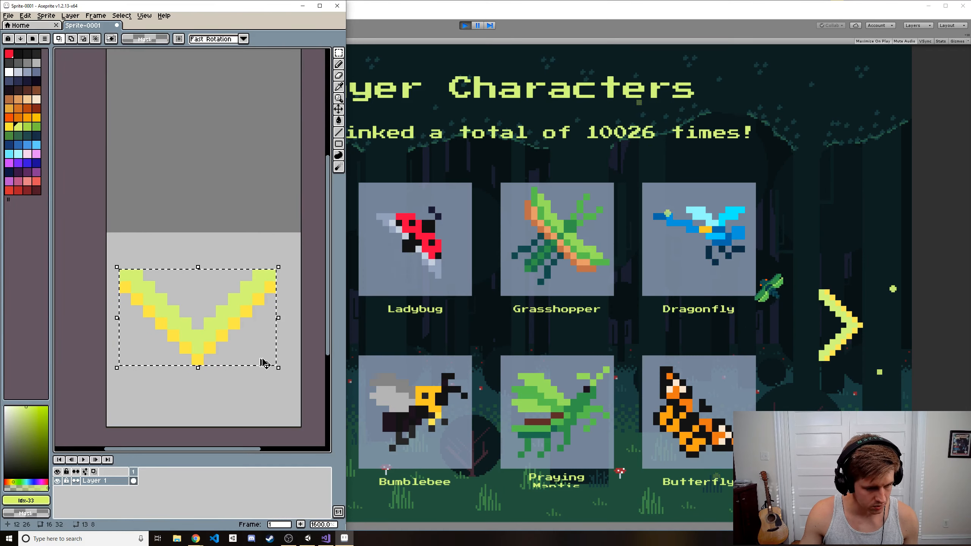
click(263, 363)
ctrl+drag(243, 331, 263, 143)
middle_drag(257, 161, 257, 225)
drag(248, 223, 237, 222)
key(Return)
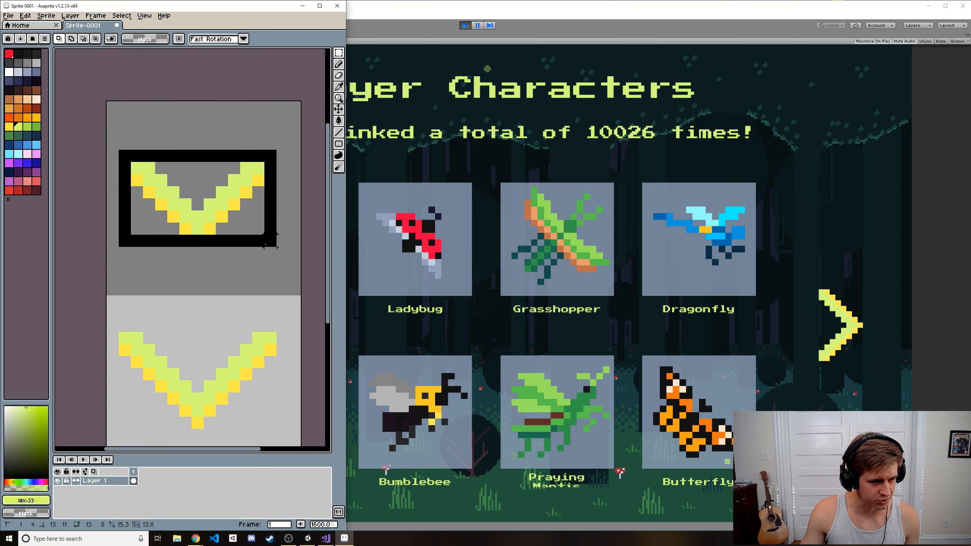
drag(274, 247, 274, 244)
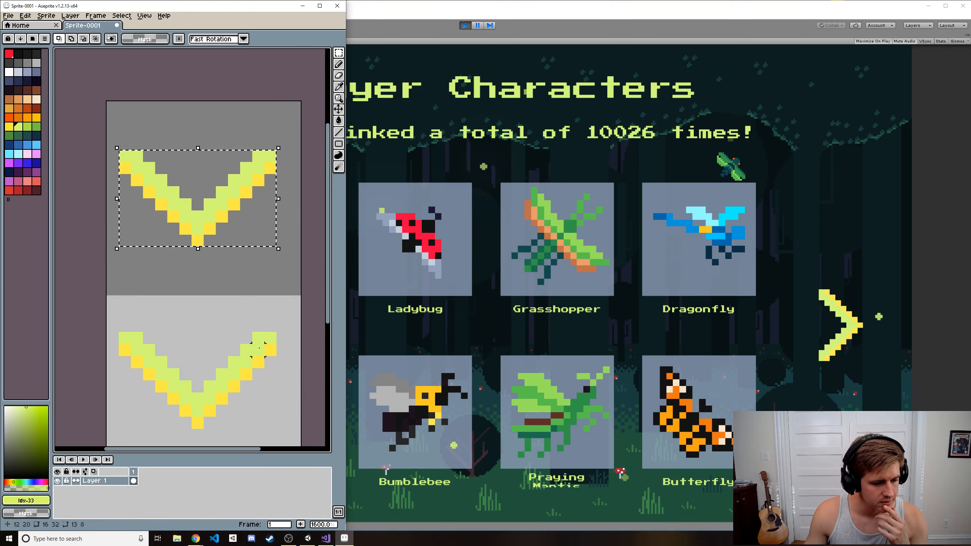
- Try flipping the whole canvas horizontally, and undo the flip
click(52, 18)
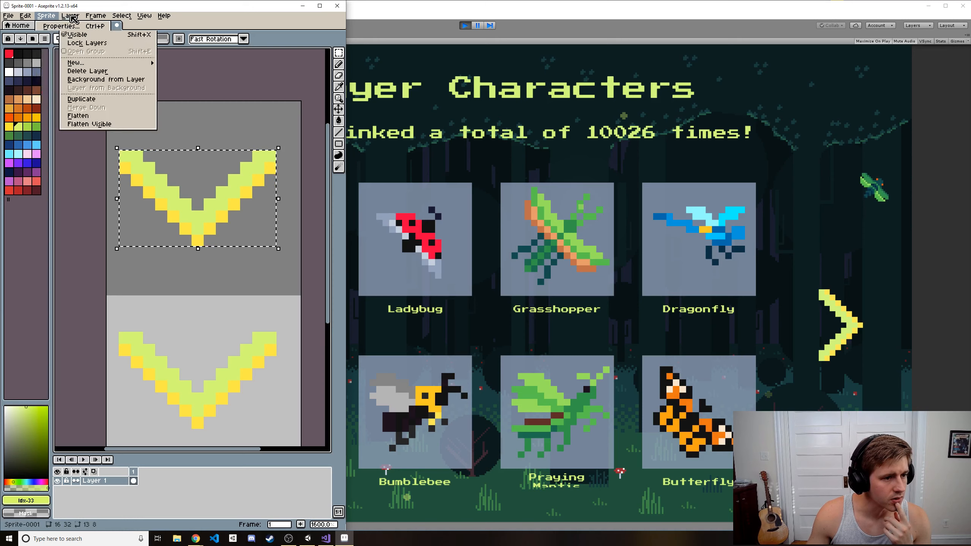
mouse_move(112, 16)
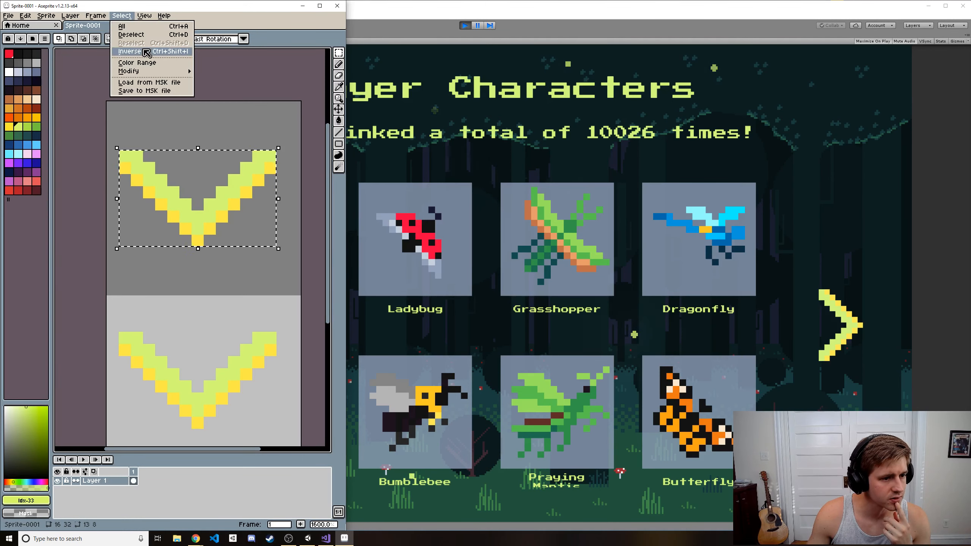
mouse_move(150, 16)
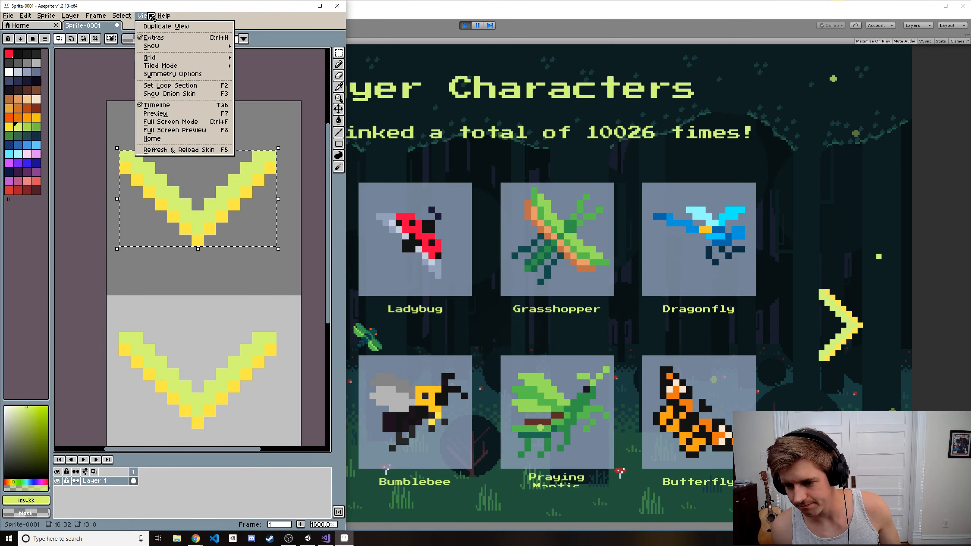
mouse_move(46, 16)
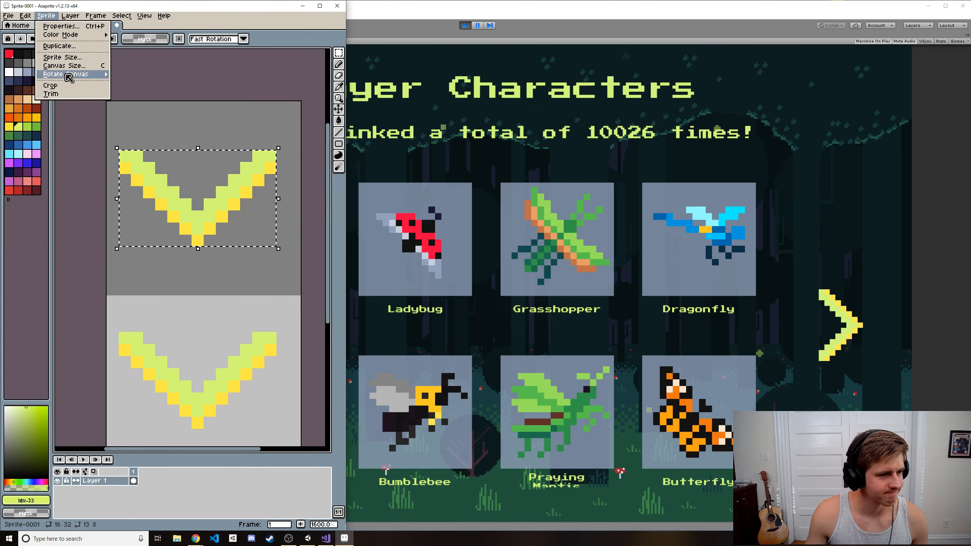
mouse_move(67, 76)
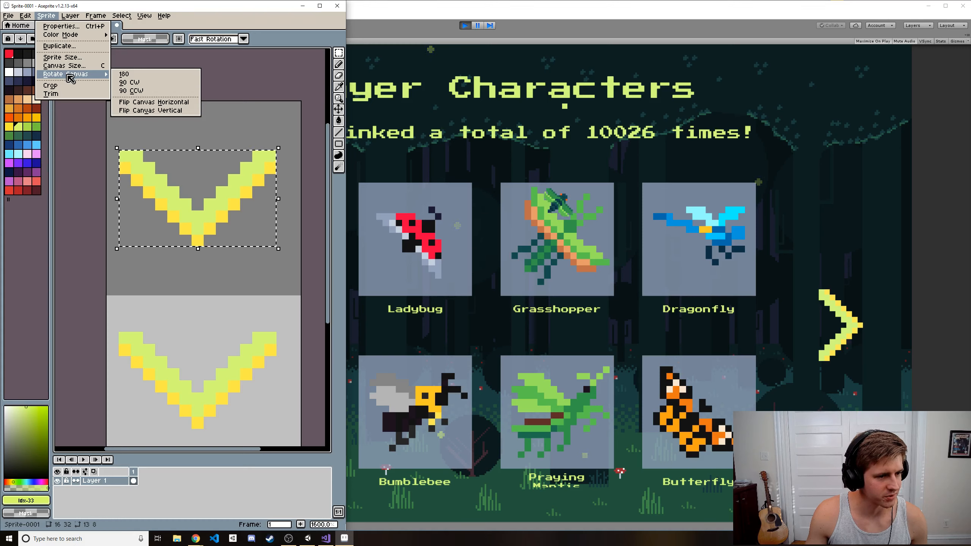
click(147, 103)
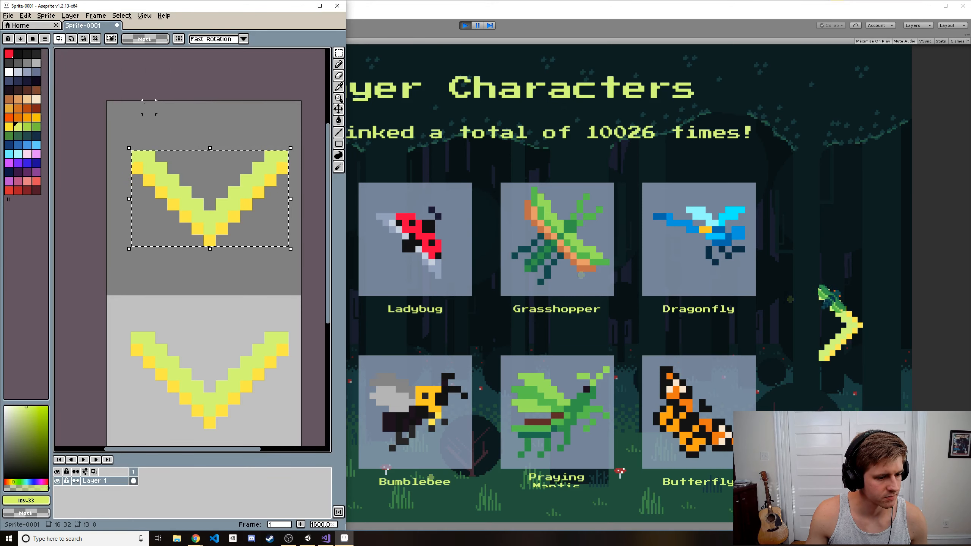
key(ctrl+z)
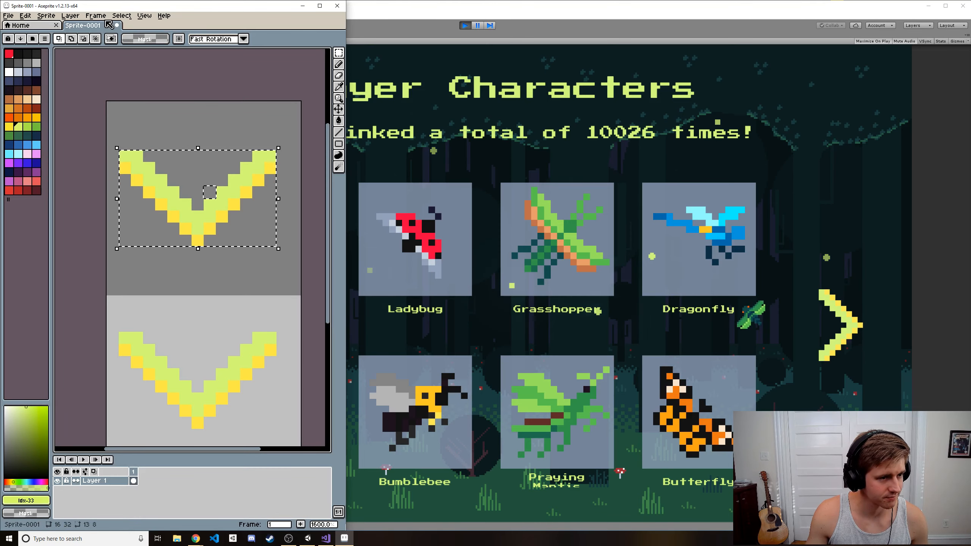
- Flip the selected upper arrow vertically so it points up, and deselect it
click(122, 15)
mouse_move(145, 15)
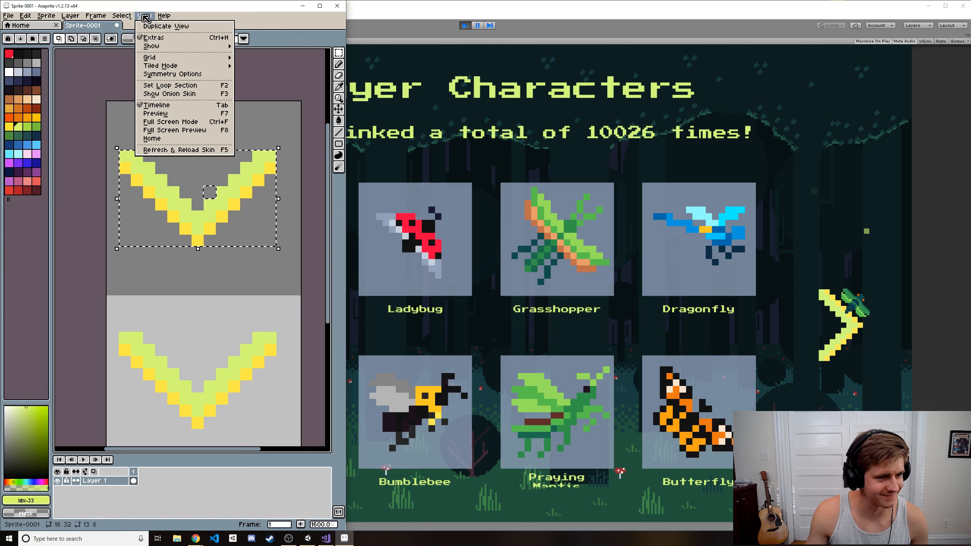
mouse_move(107, 15)
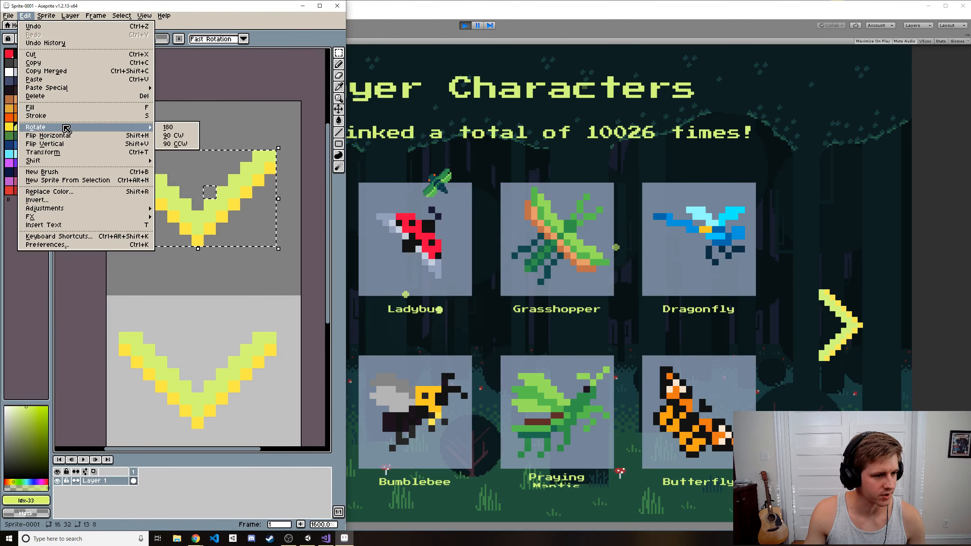
click(75, 144)
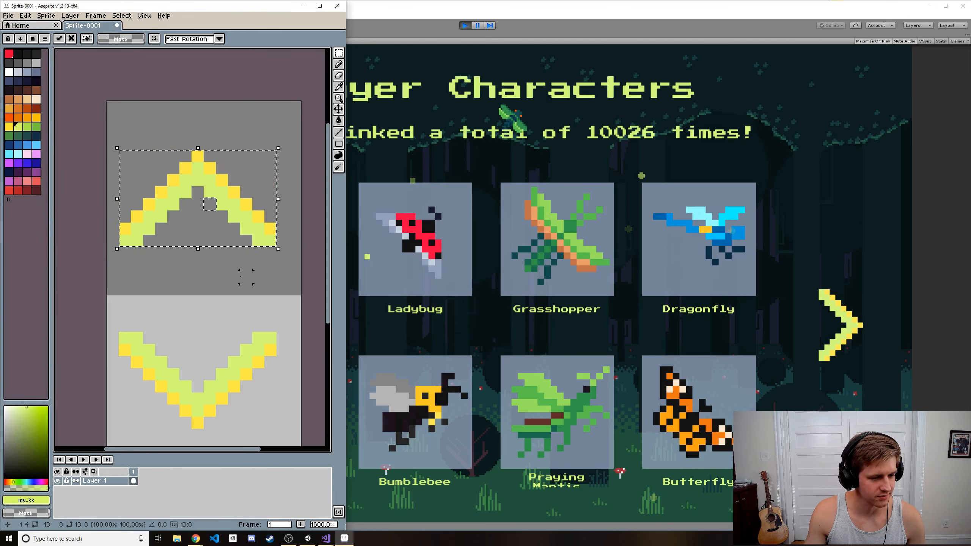
click(245, 313)
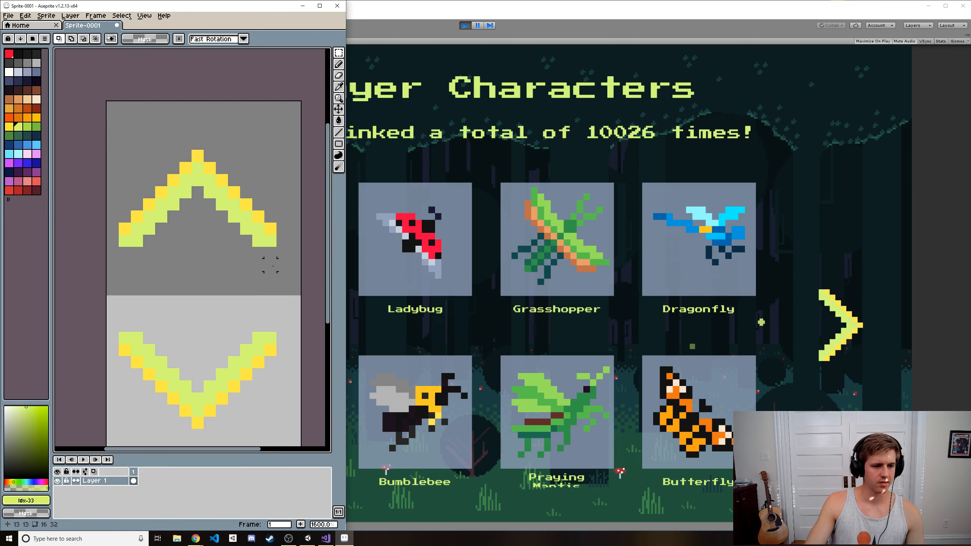
scroll(264, 264, down, 3)
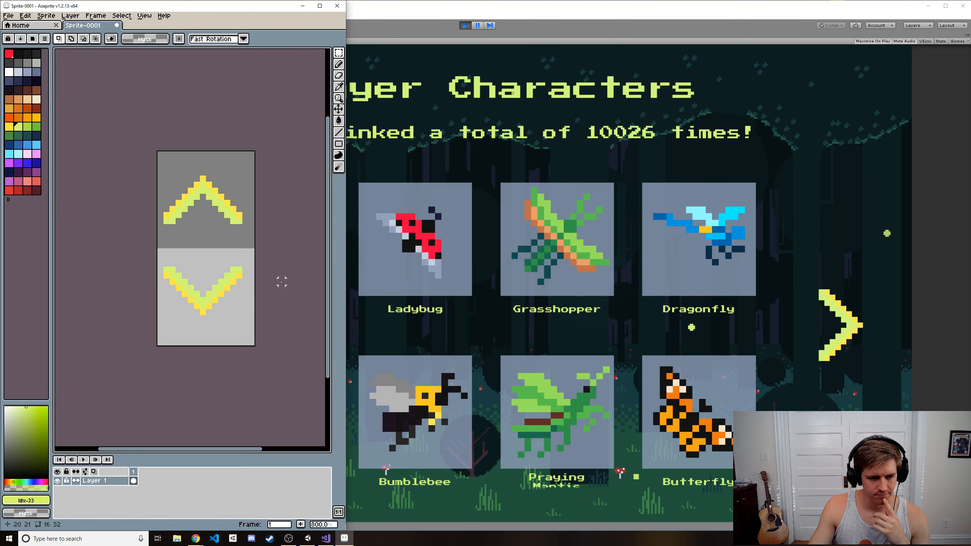
click(301, 6)
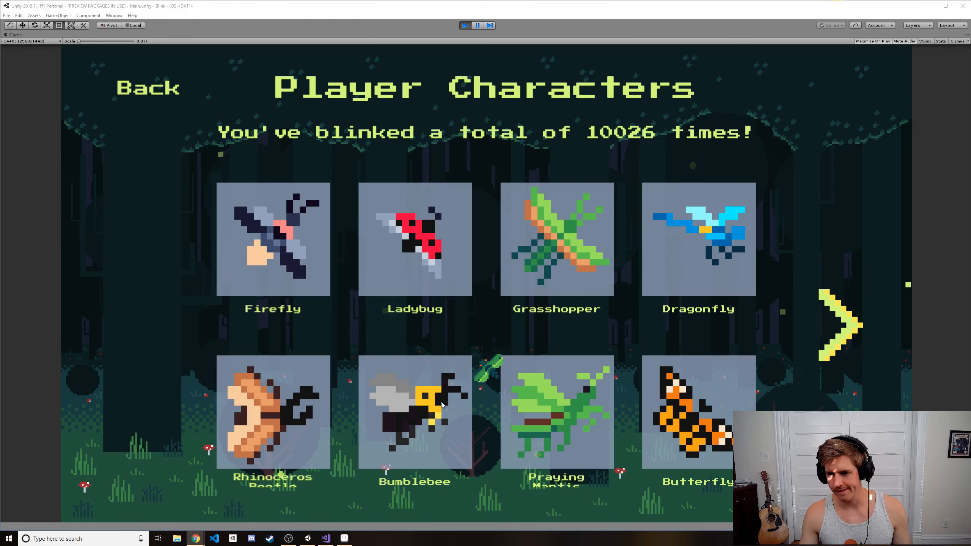
key(alt+Tab)
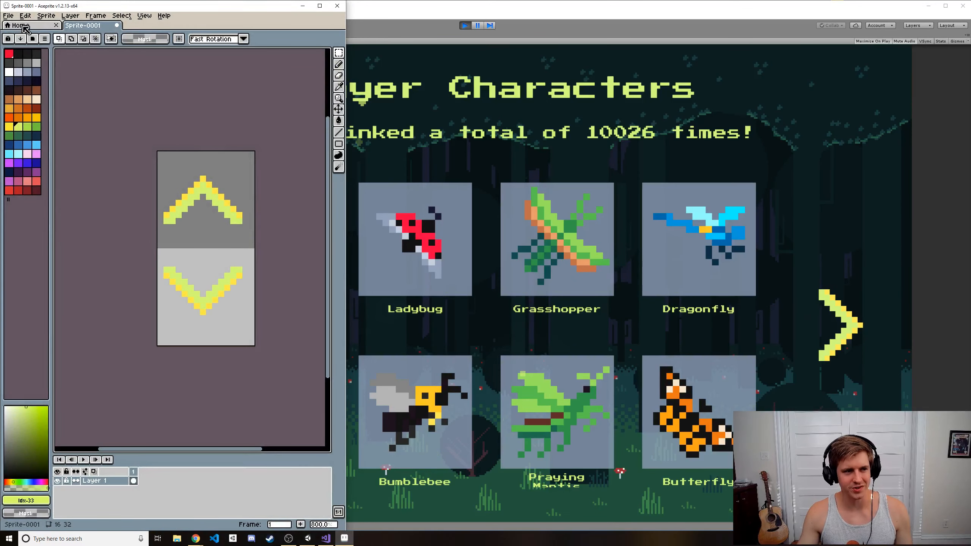
- Export the sprite at 100% size as updownarrows.png into the project's Art folder
click(8, 16)
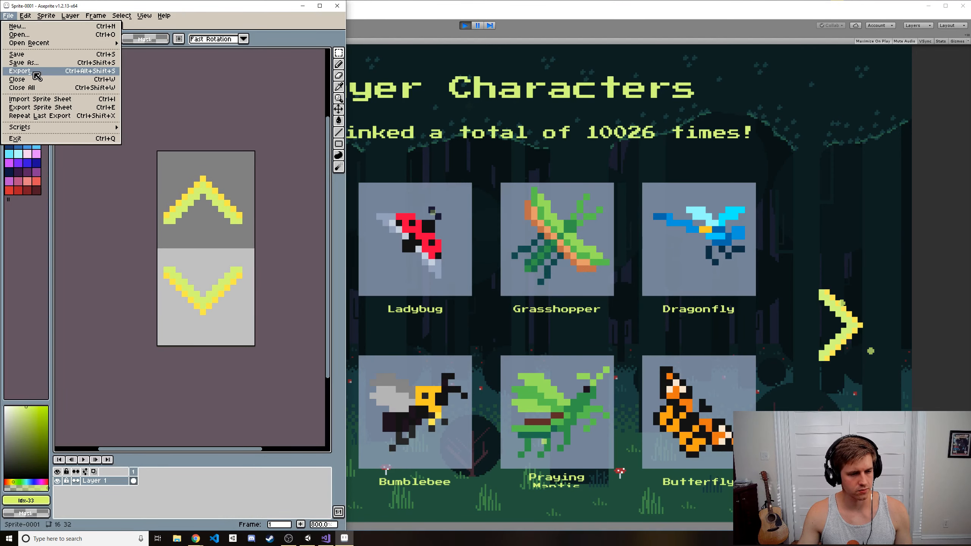
click(19, 71)
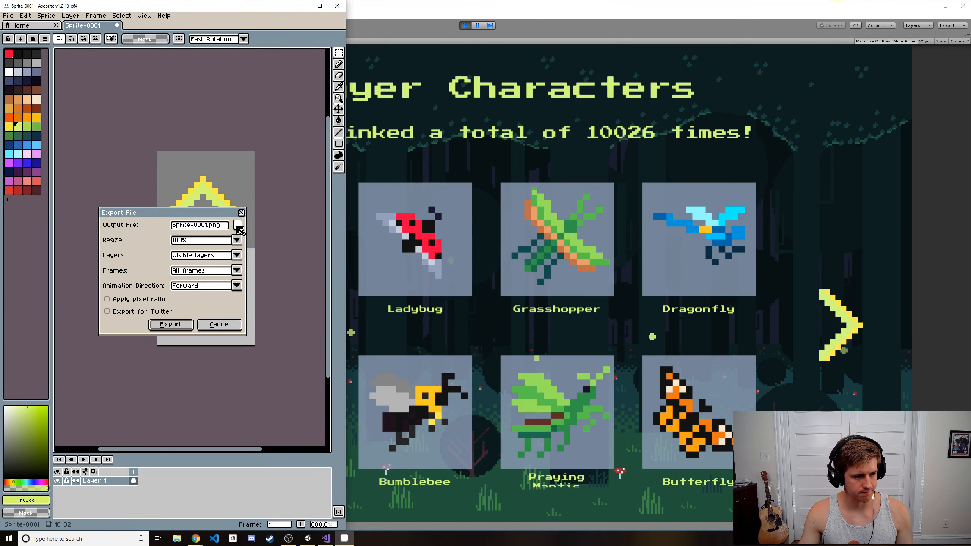
click(238, 226)
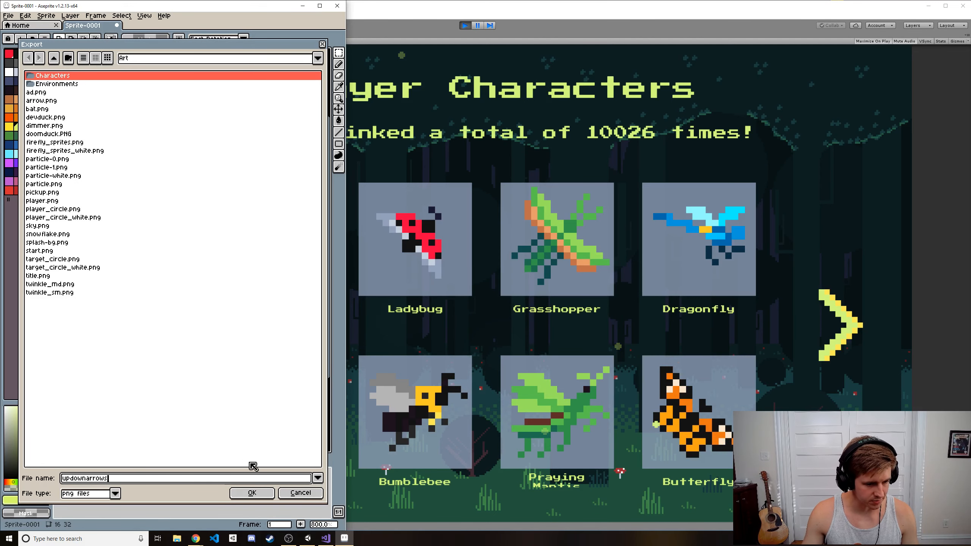
click(260, 494)
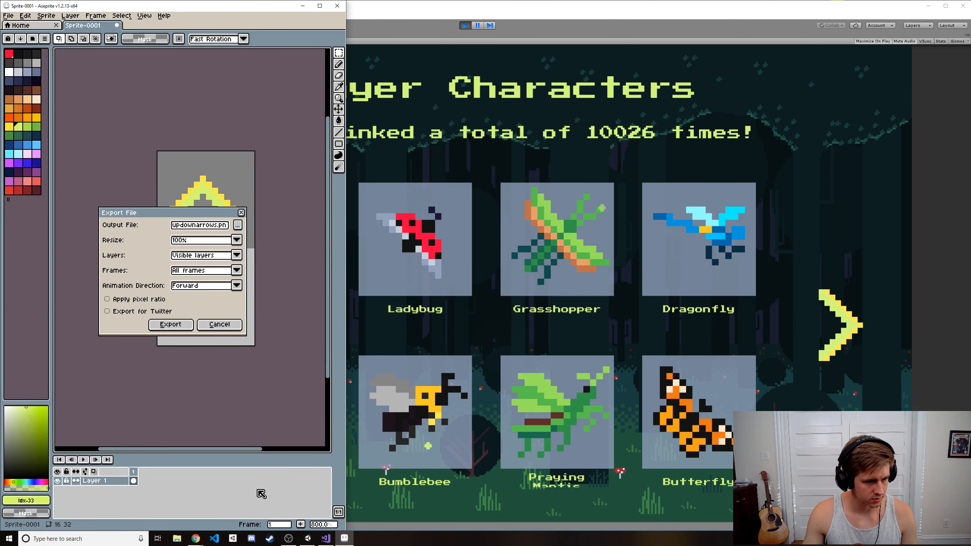
click(171, 325)
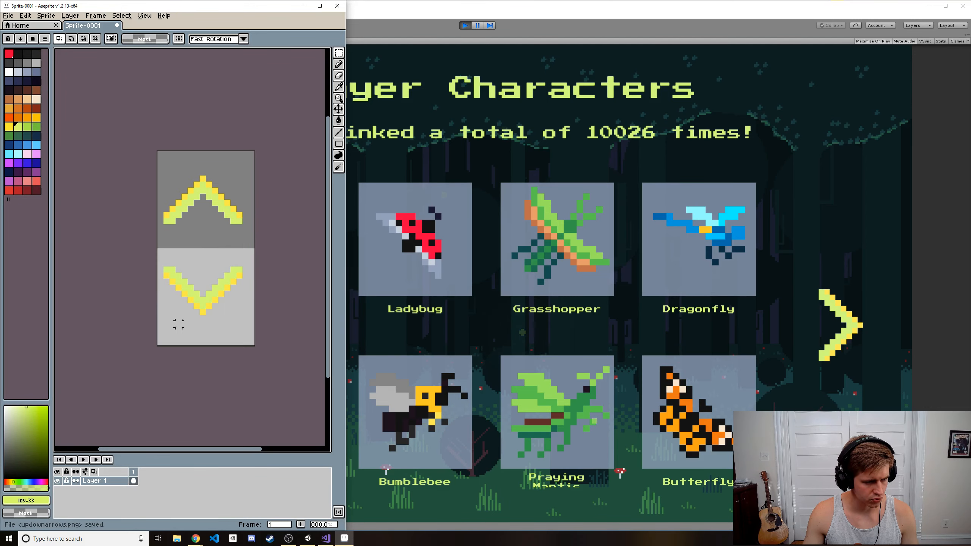
- Switch to Unity, stop the running game and select the updownarrows texture in the Resources/Art folder
click(308, 6)
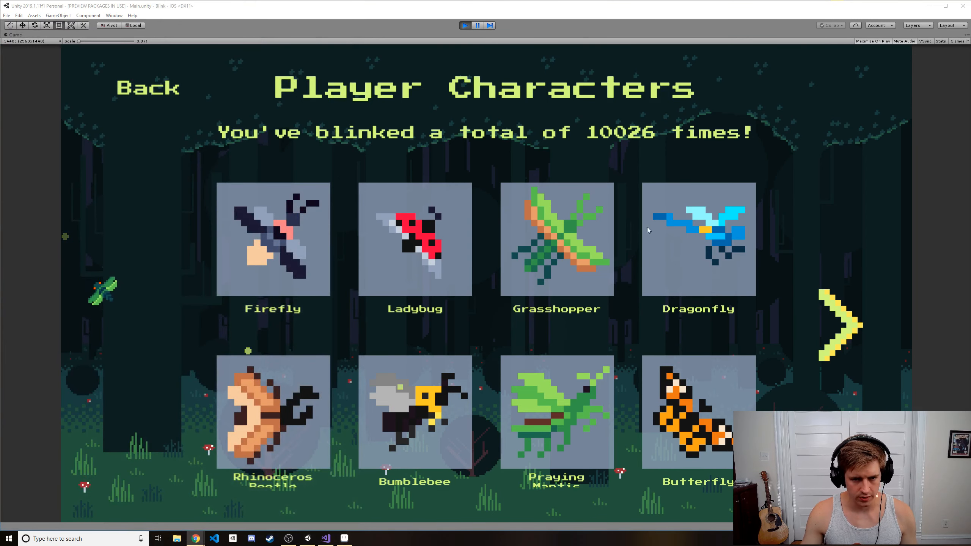
key(ctrl+p)
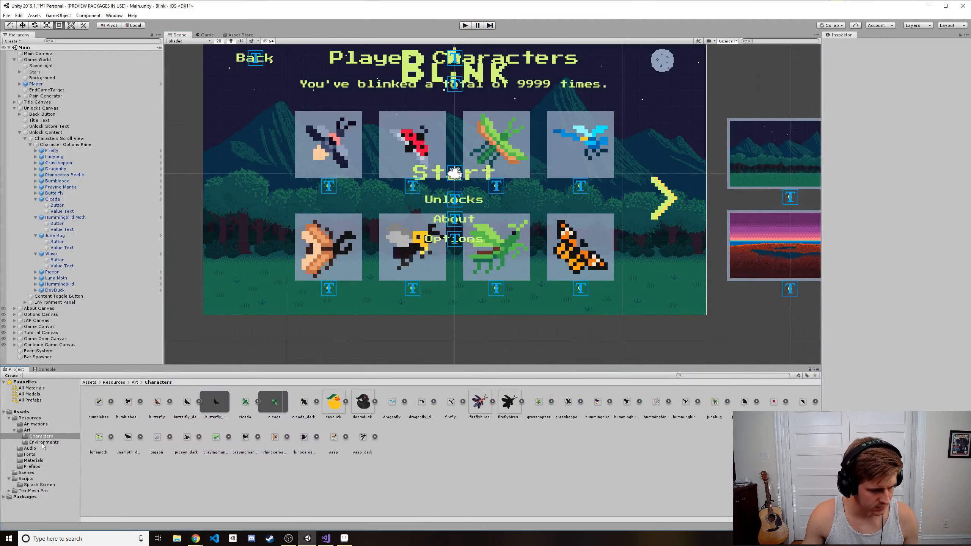
click(28, 429)
click(159, 440)
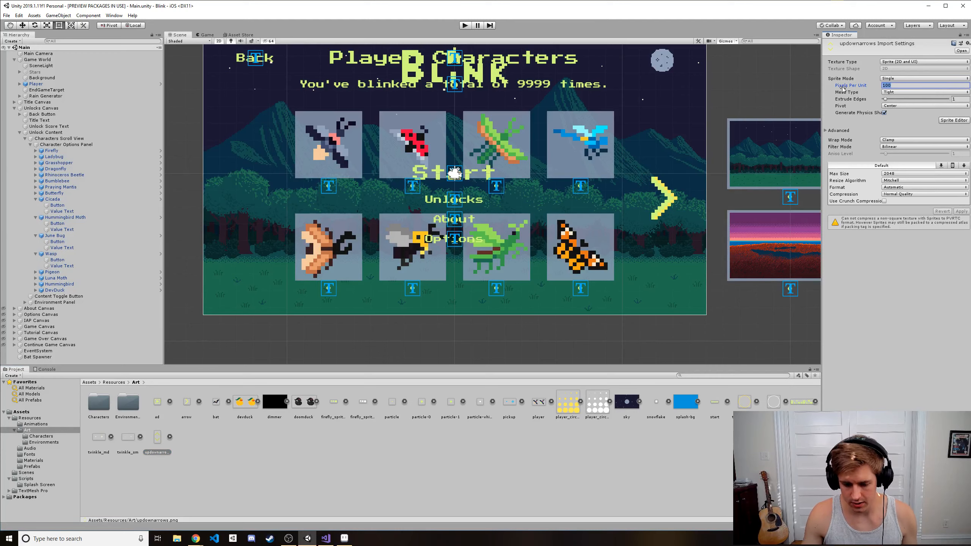
- Set the updownarrows import to 16 pixels per unit, Point (no filter) filtering and no compression, and apply the settings
text(16)
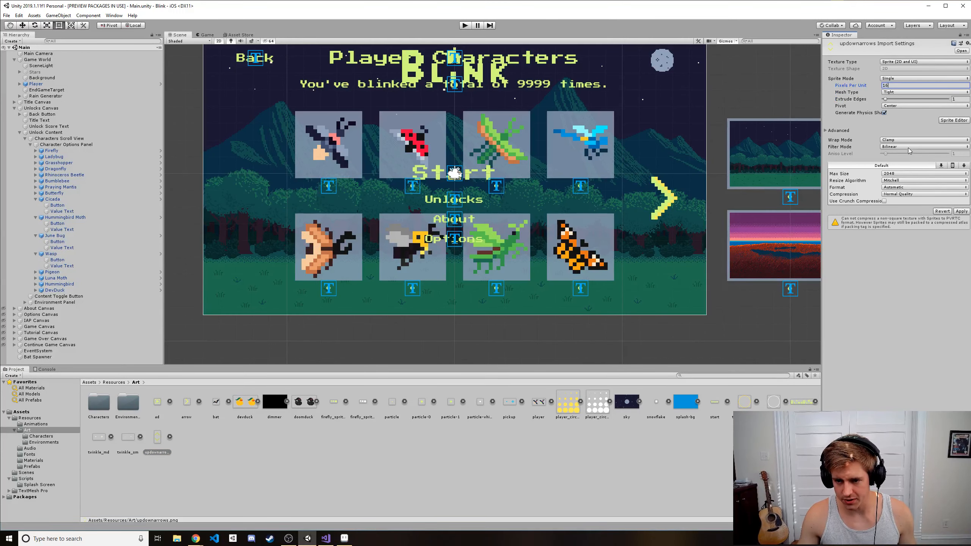
click(909, 147)
click(909, 155)
click(905, 194)
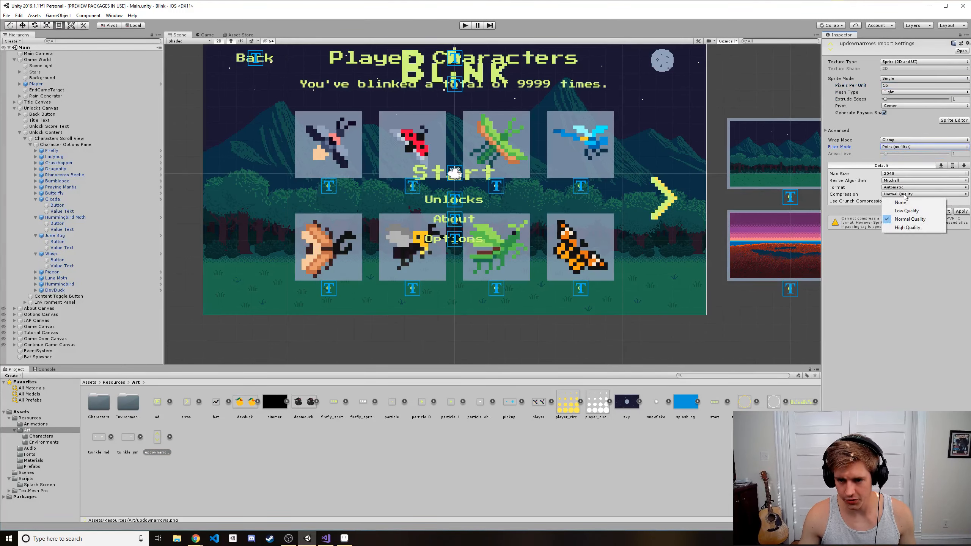
click(905, 202)
click(960, 205)
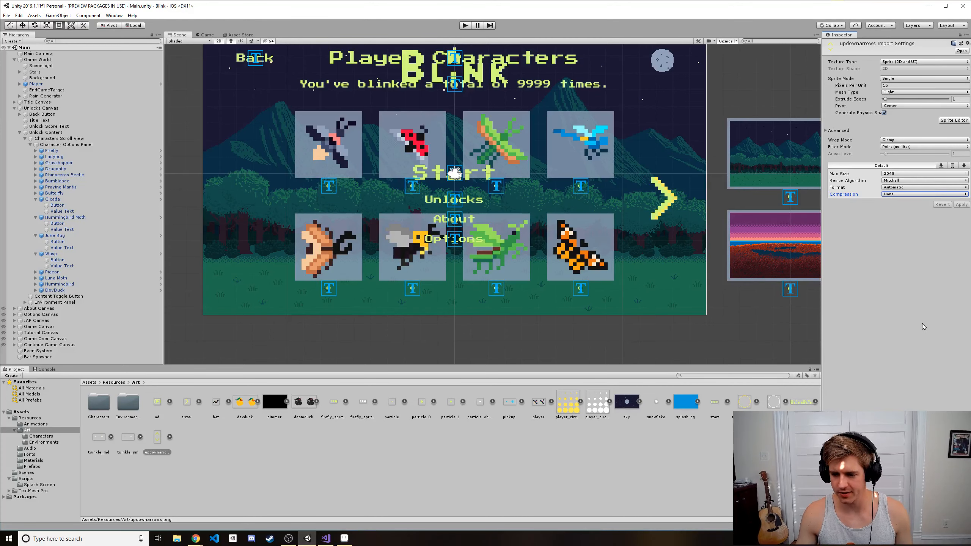
click(252, 488)
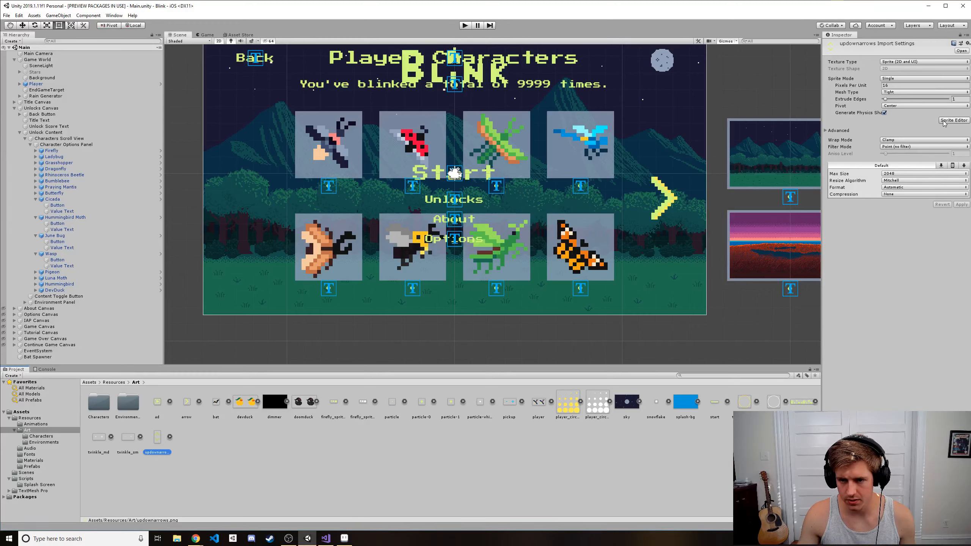
click(896, 78)
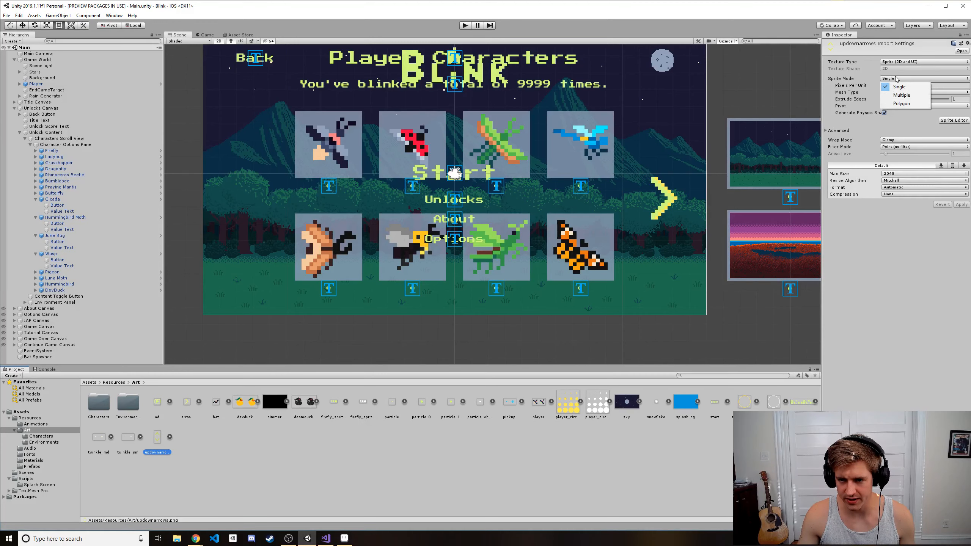
click(883, 303)
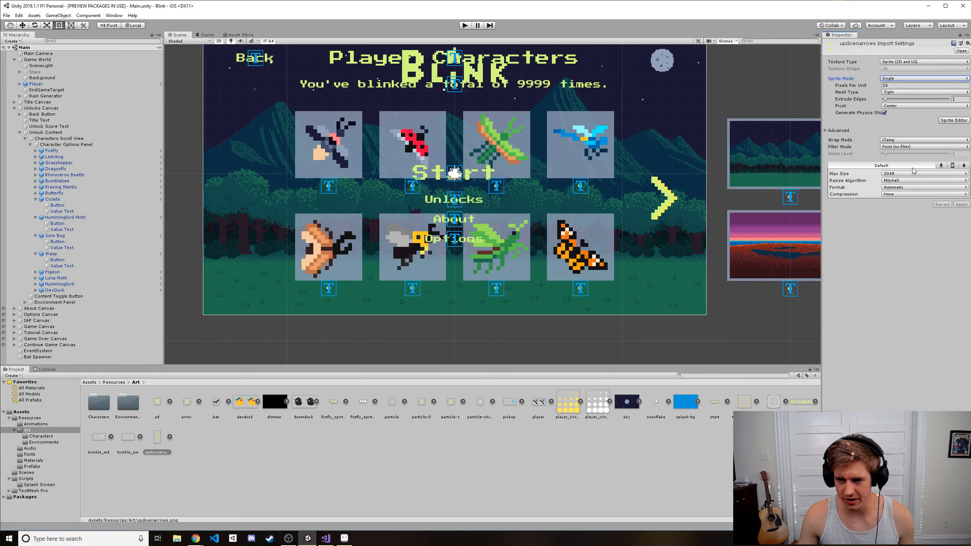
- Set the updownarrows texture's sprite mode to Multiple and open it in the Sprite Editor, applying the import settings
click(157, 446)
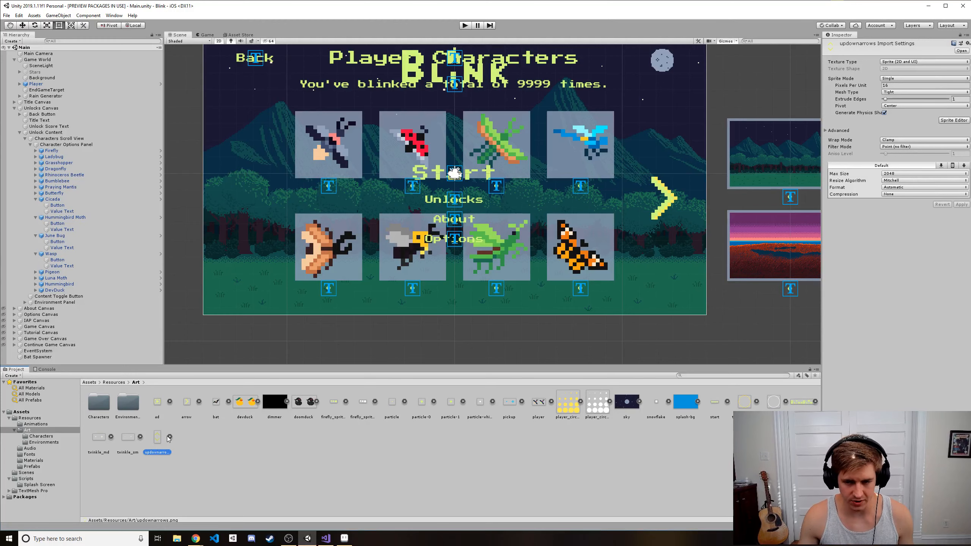
click(905, 79)
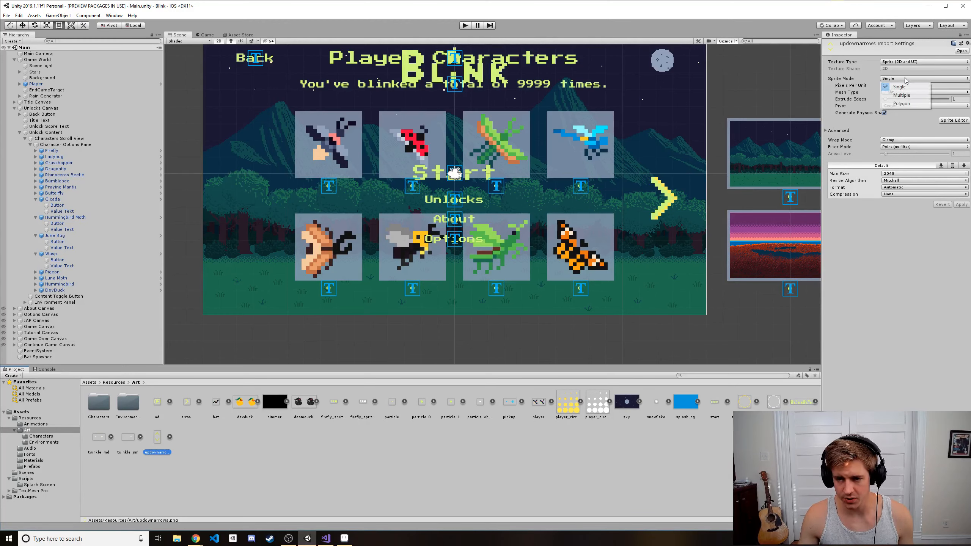
click(896, 91)
click(954, 113)
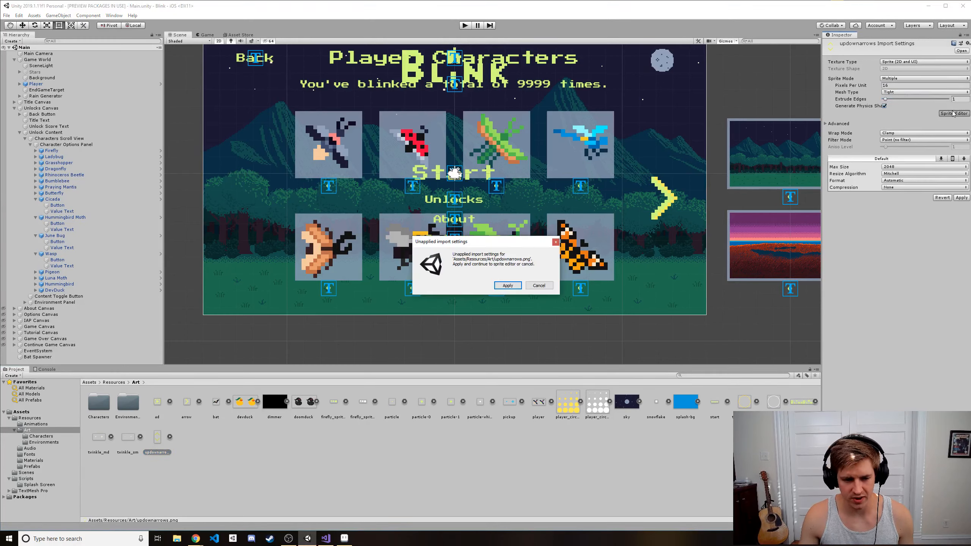
click(517, 286)
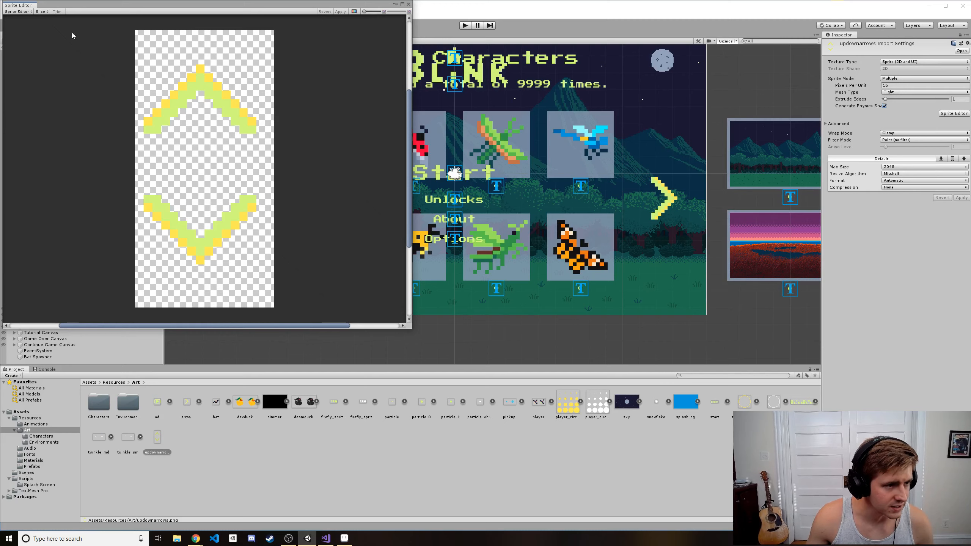
- Slice the arrow sheet automatically with a Center pivot and check the slice around each arrow
click(41, 11)
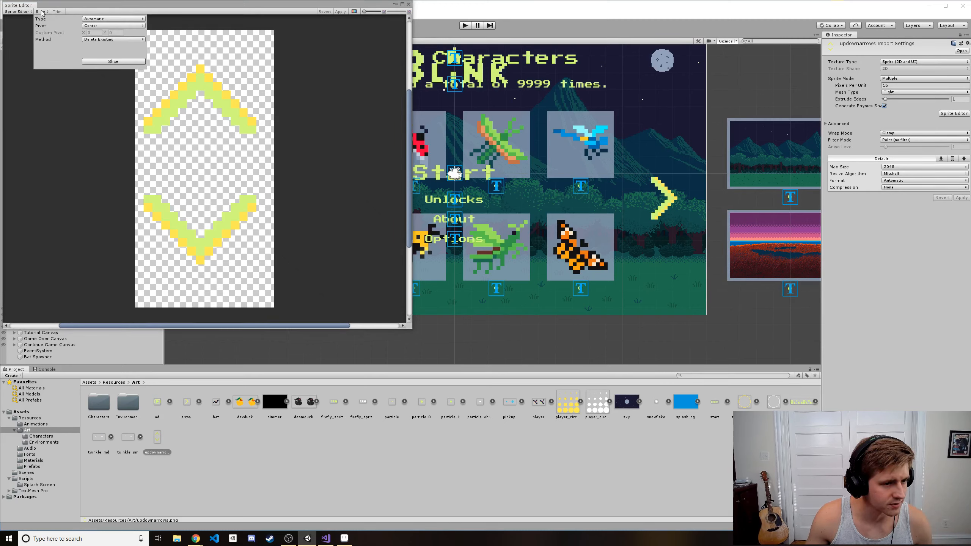
click(108, 62)
click(177, 94)
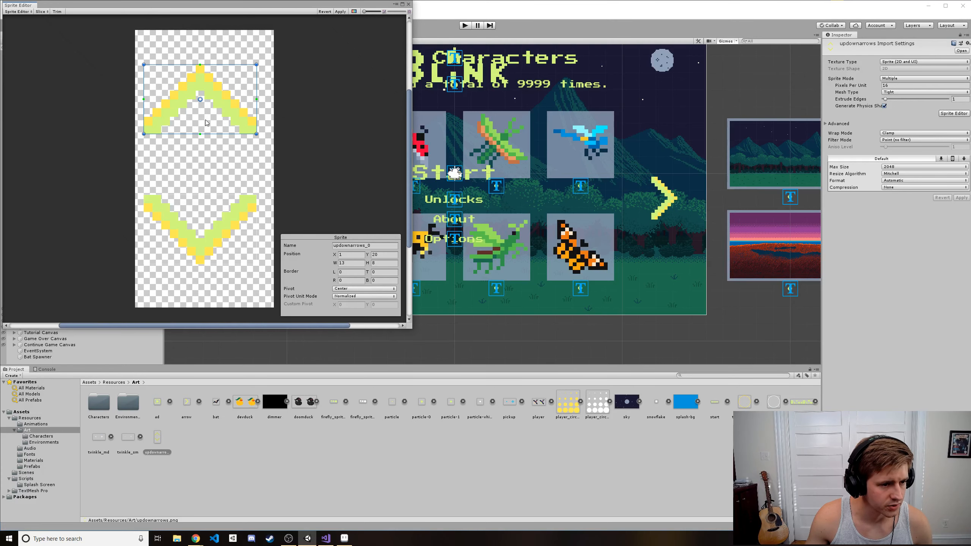
click(207, 226)
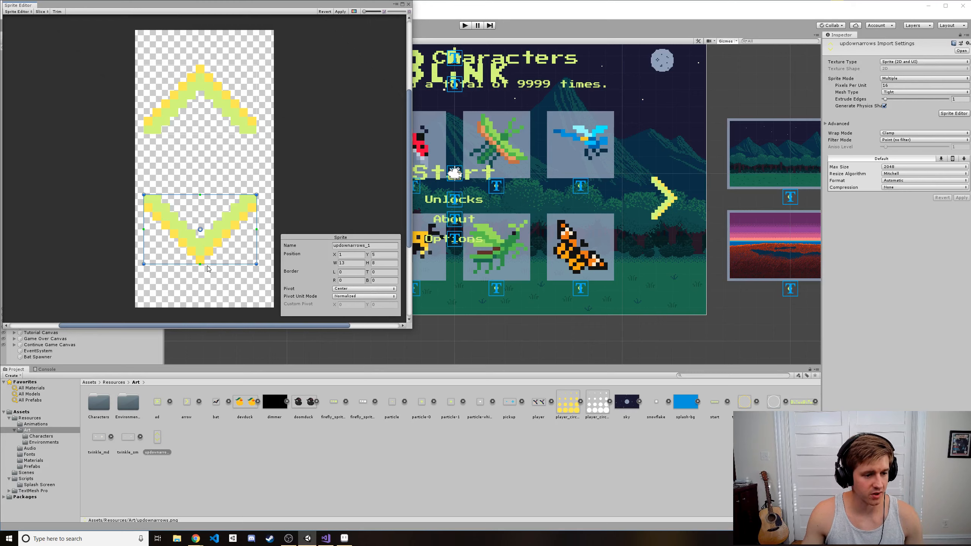
click(203, 112)
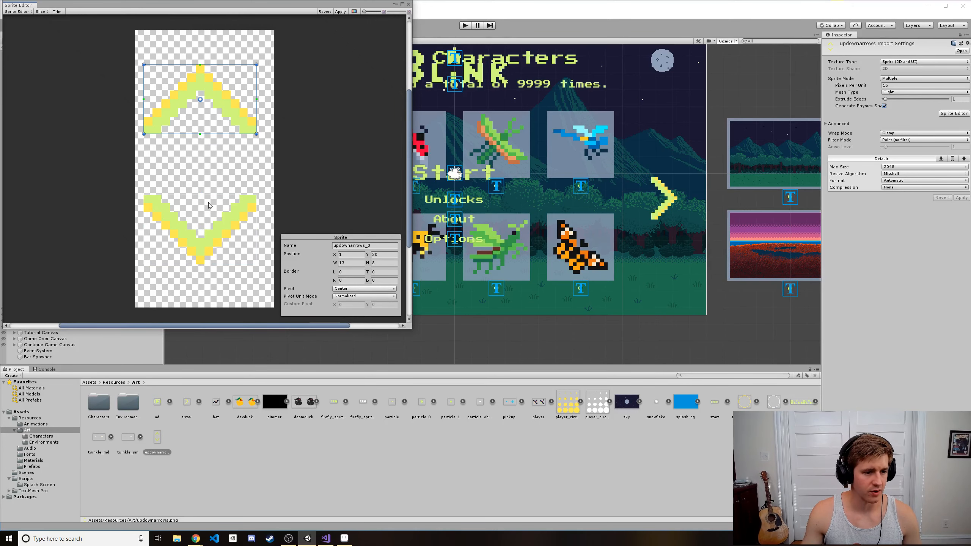
click(217, 240)
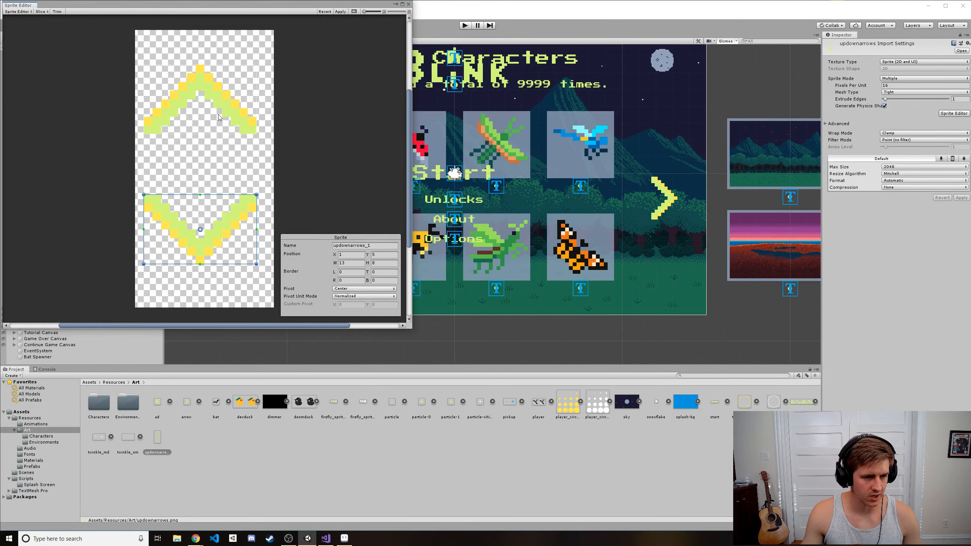
click(219, 114)
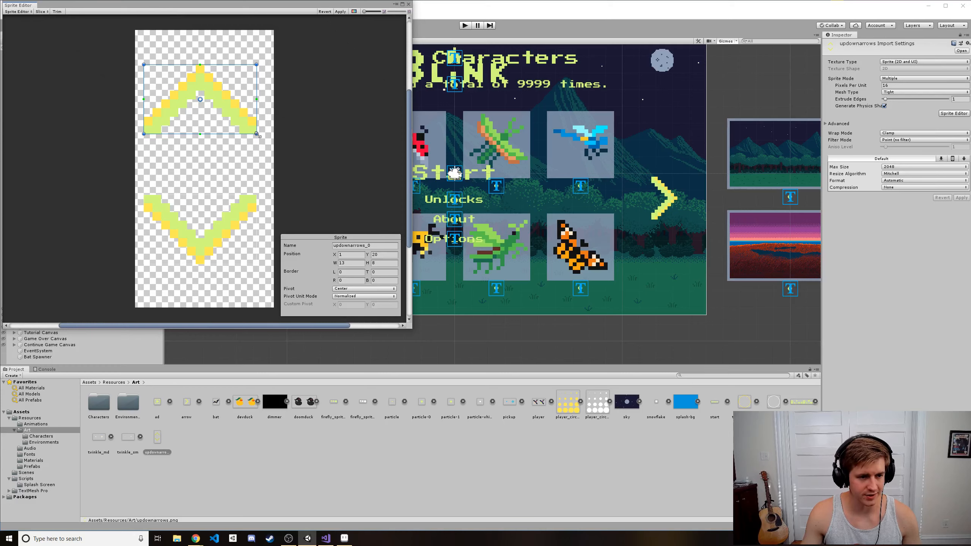
click(230, 248)
click(217, 104)
click(226, 228)
click(223, 102)
- Apply the slices, close the Sprite Editor and expand the updownarrows texture to show its sprites
click(340, 12)
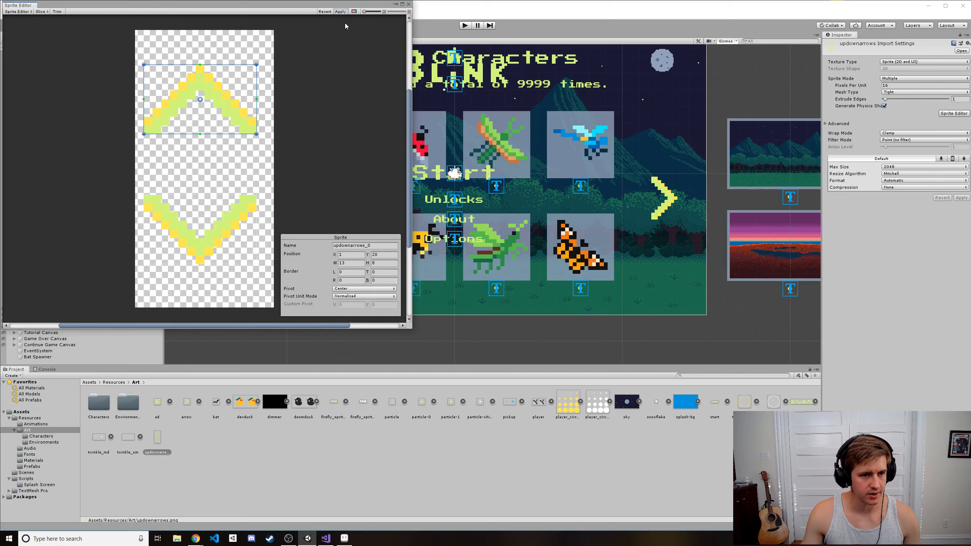
click(408, 3)
click(169, 437)
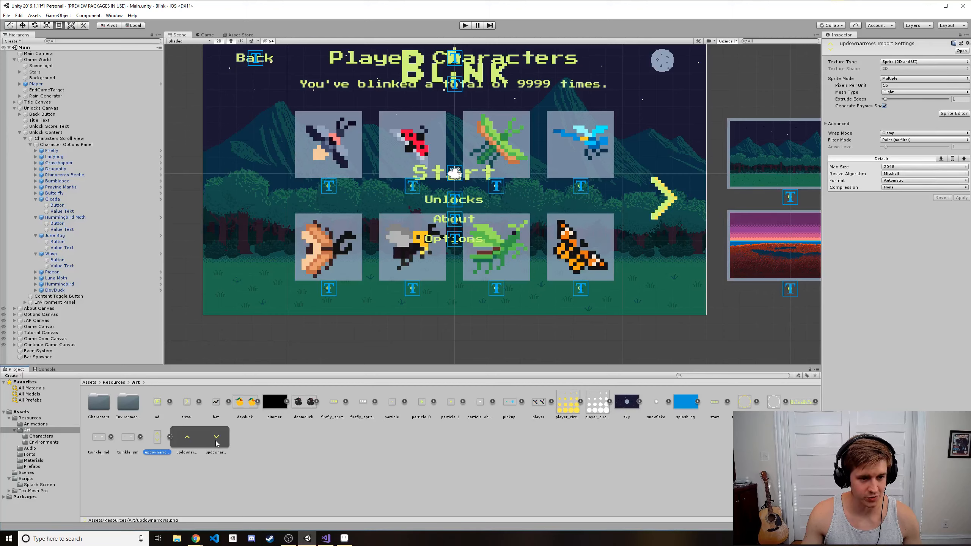
- Try widening the Character Options Panel by pulling one side edge outward, undo it, and select the Firefly option
click(49, 145)
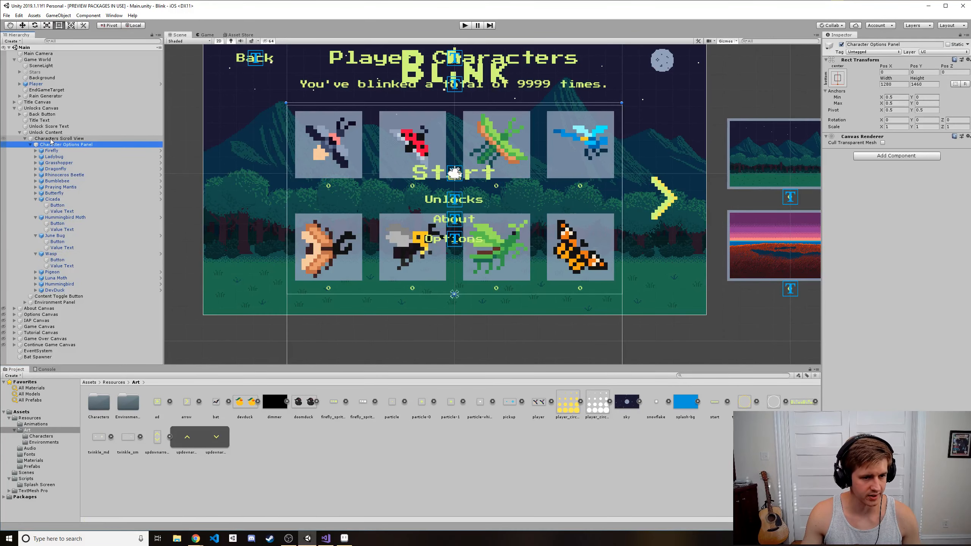
click(52, 139)
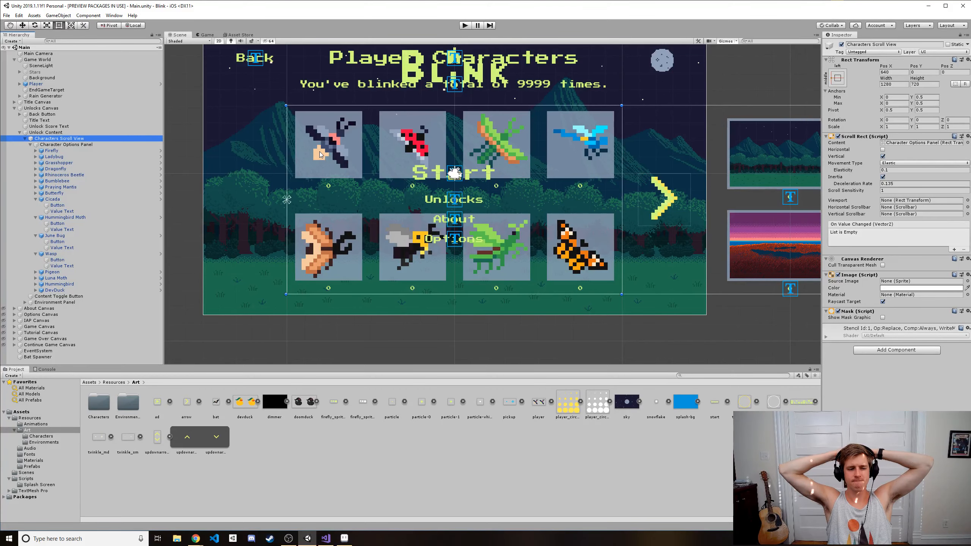
click(82, 144)
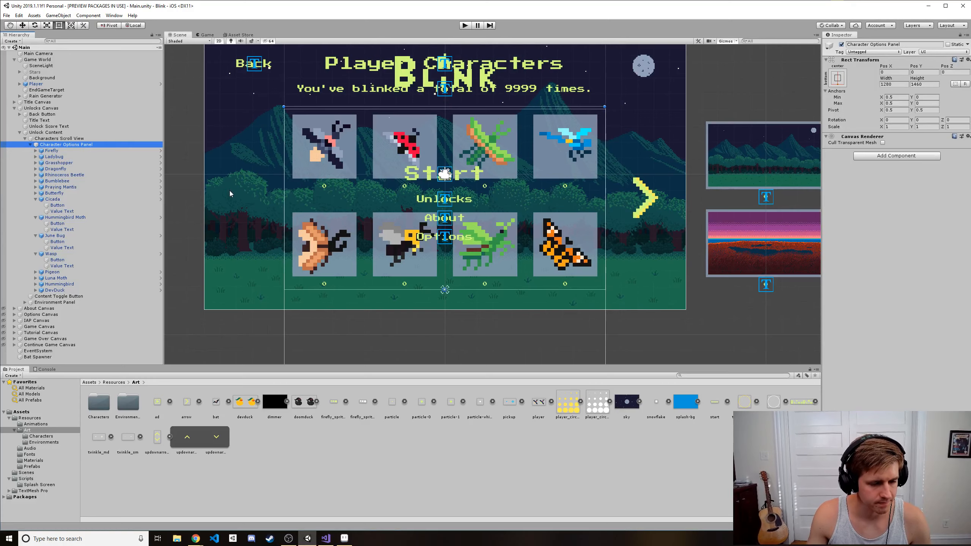
scroll(231, 187, down, 3)
scroll(257, 184, down, 1)
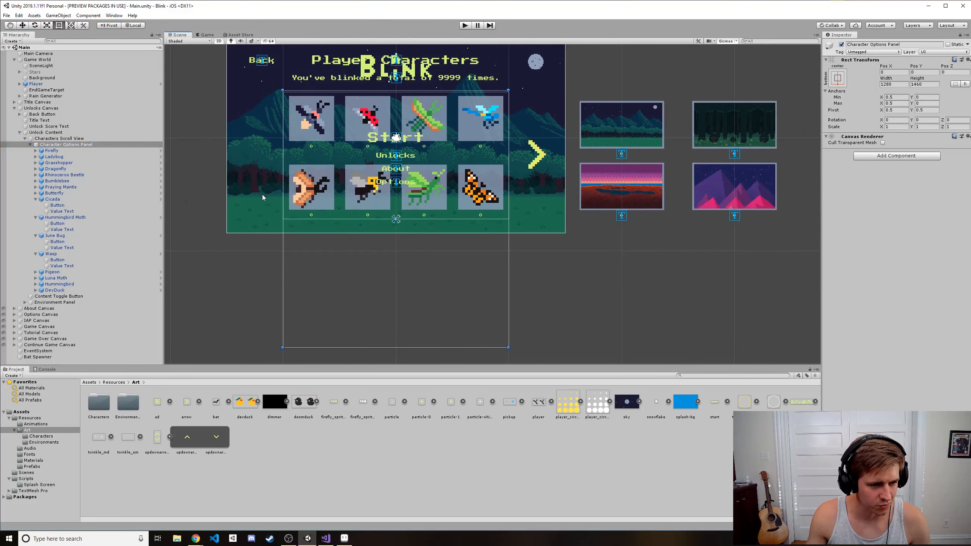
middle_drag(262, 194, 287, 173)
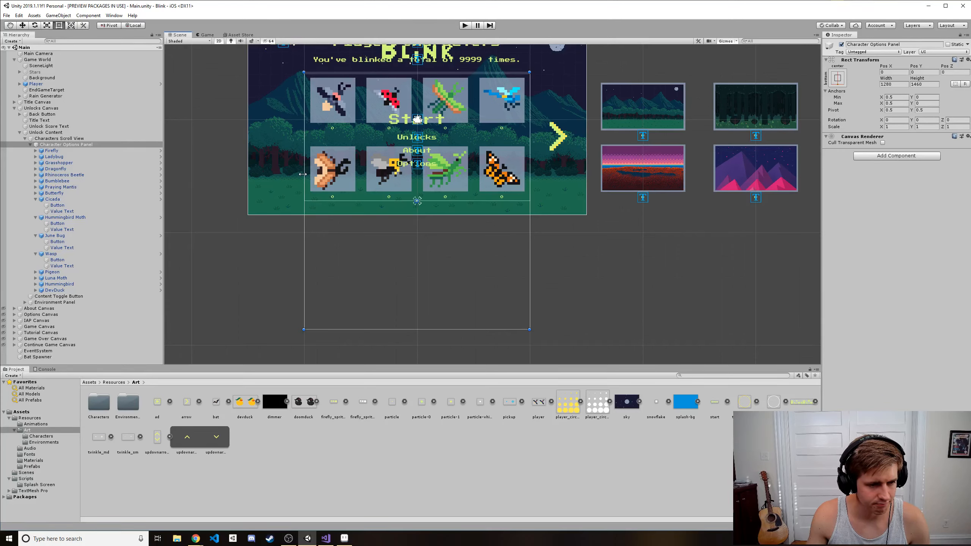
drag(305, 212, 260, 210)
key(ctrl+z)
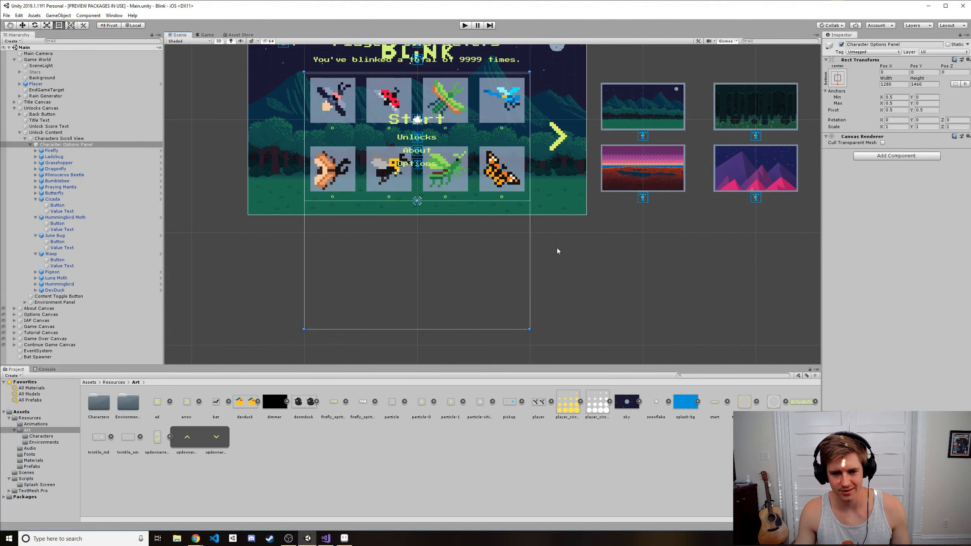
middle_drag(569, 249, 605, 297)
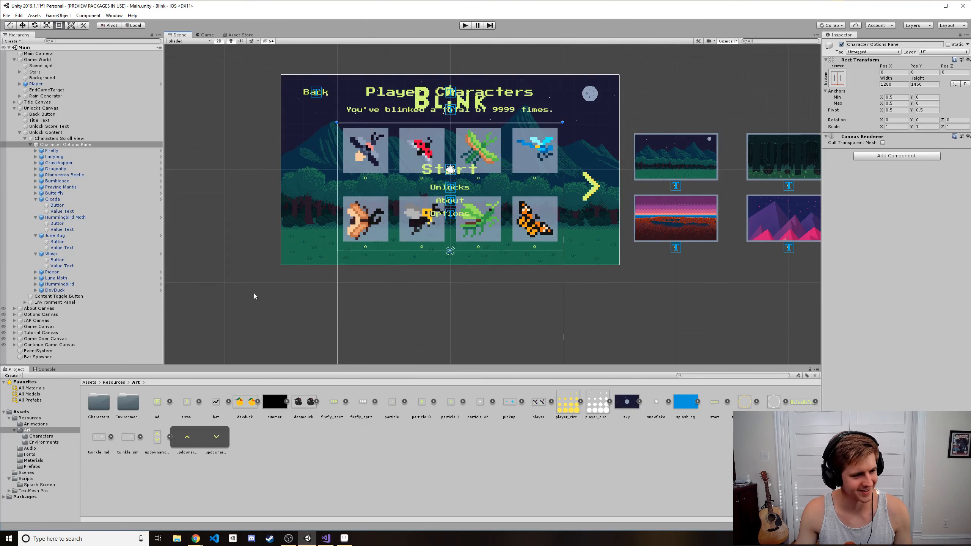
click(66, 149)
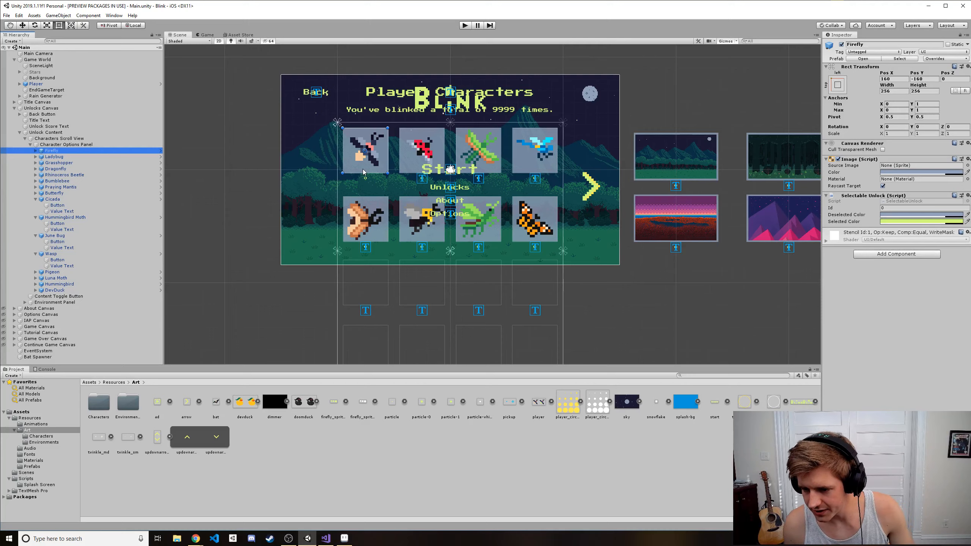
- Run the game, open Unlocks, scroll through the player characters list to check its layout, and stop the game
click(465, 26)
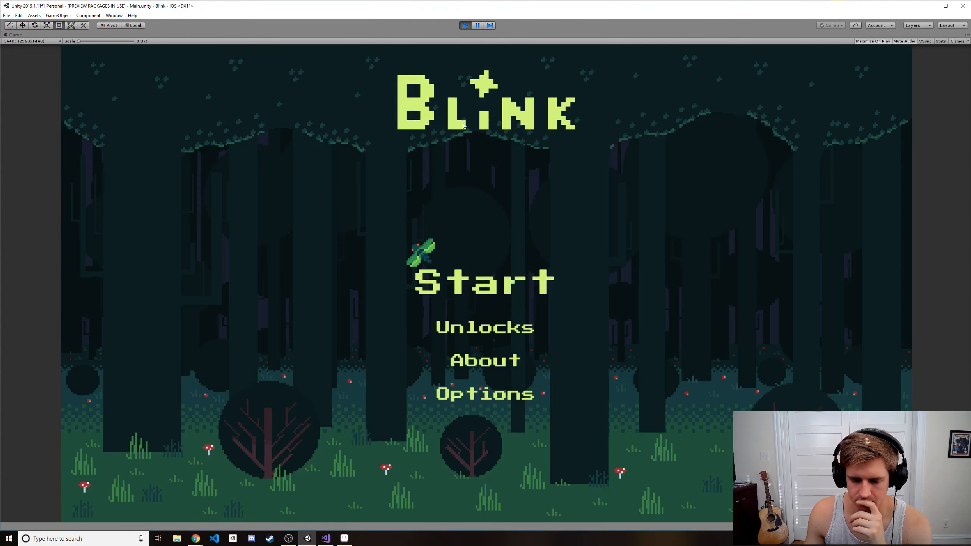
click(477, 328)
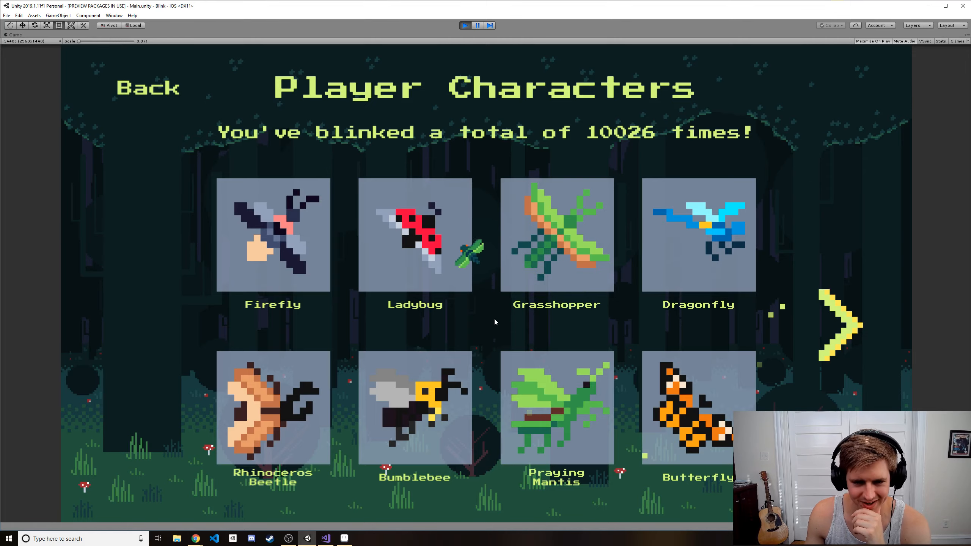
scroll(494, 317, down, 5)
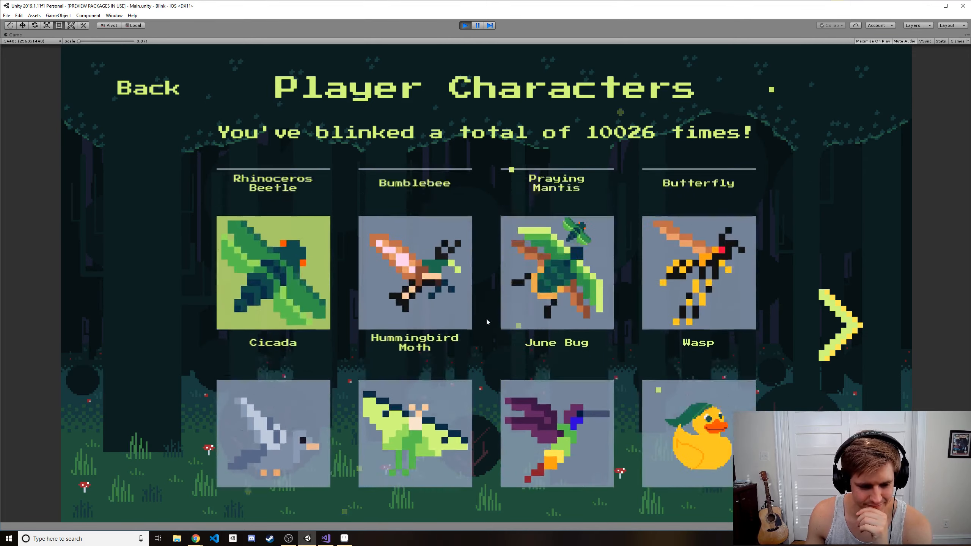
scroll(487, 321, up, 5)
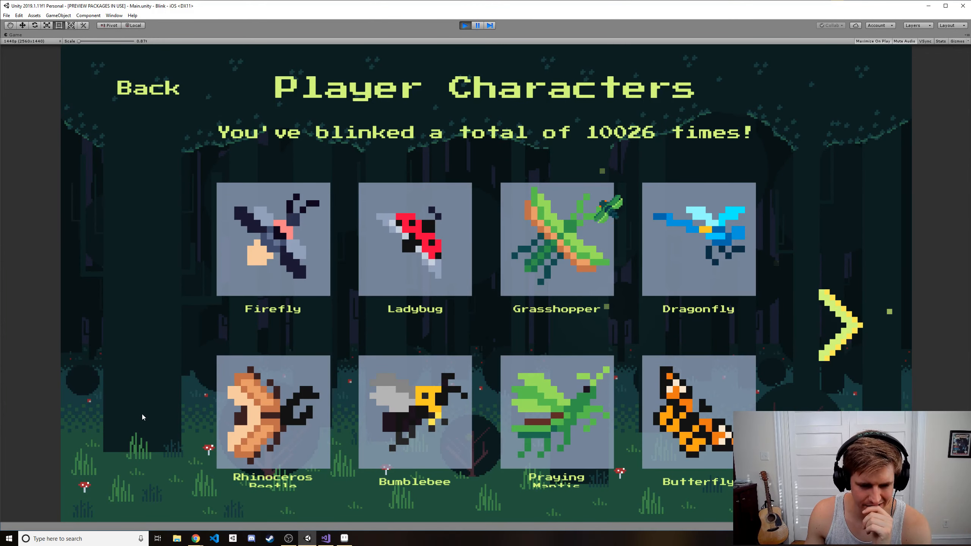
click(464, 25)
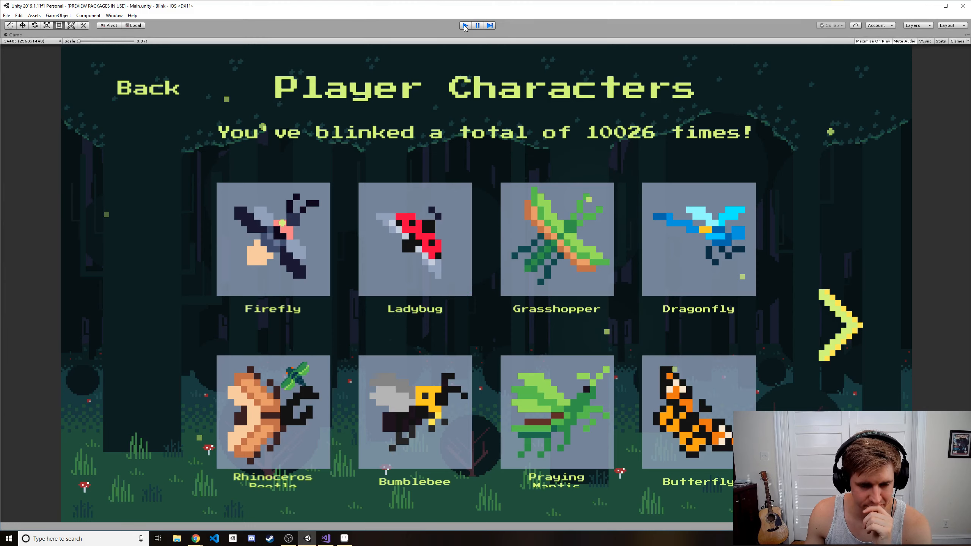
- Try a width of 1480 on the Characters Scroll View and undo the change
click(84, 145)
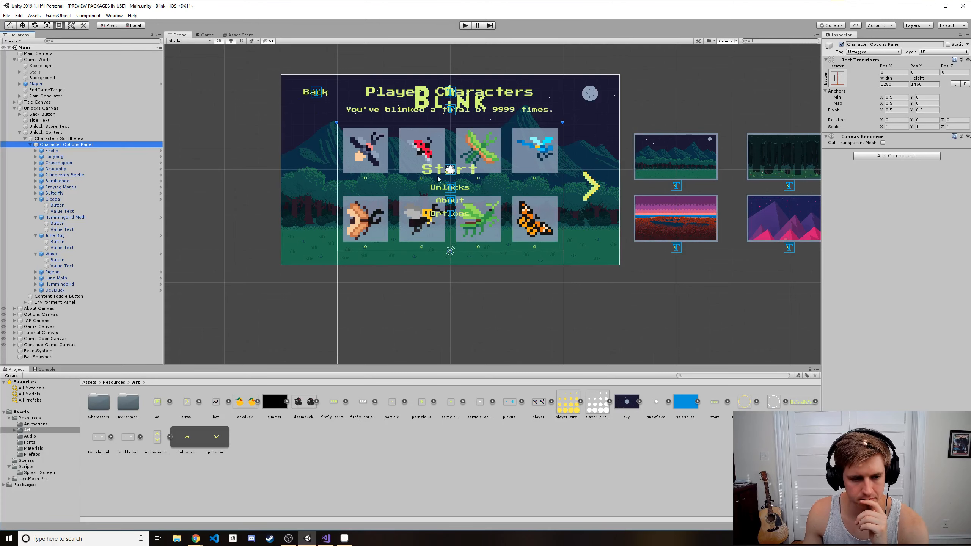
click(58, 139)
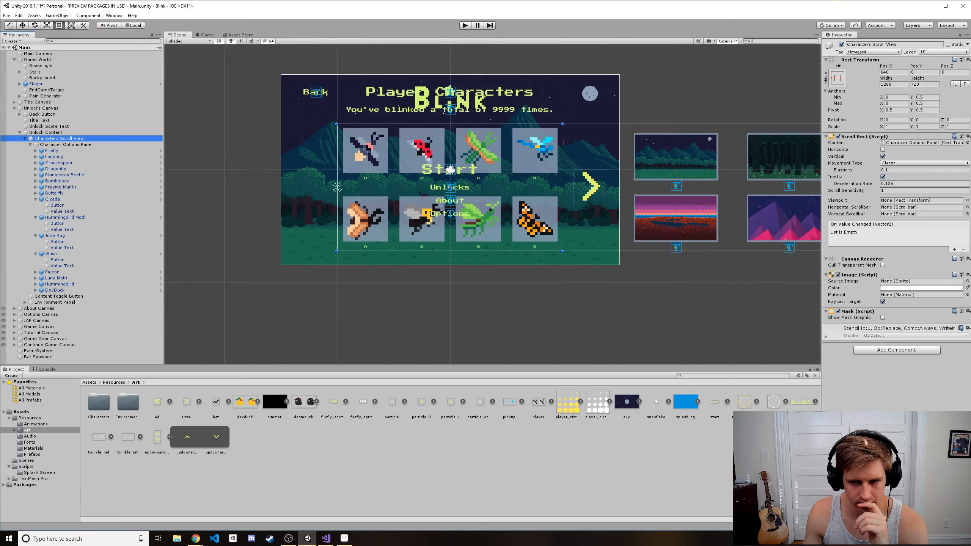
click(887, 83)
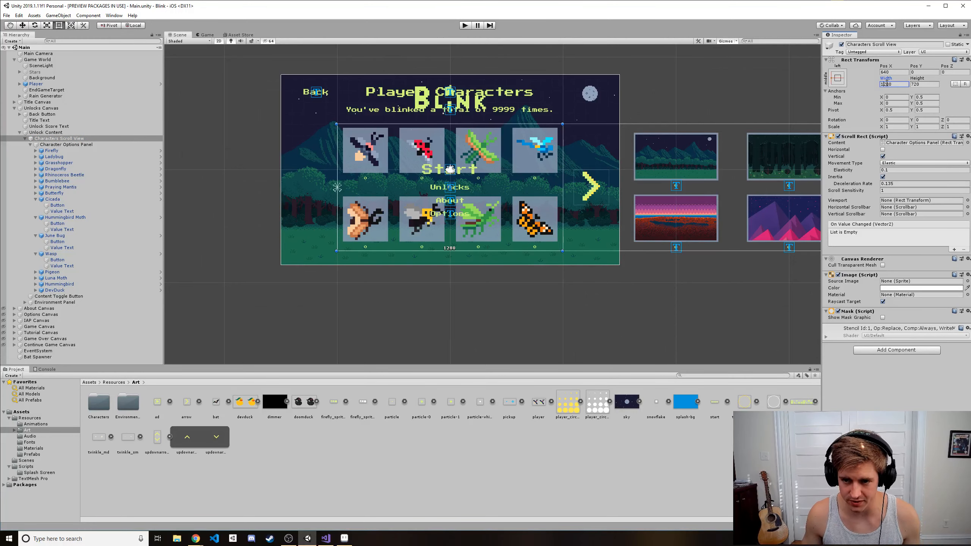
text(1480)
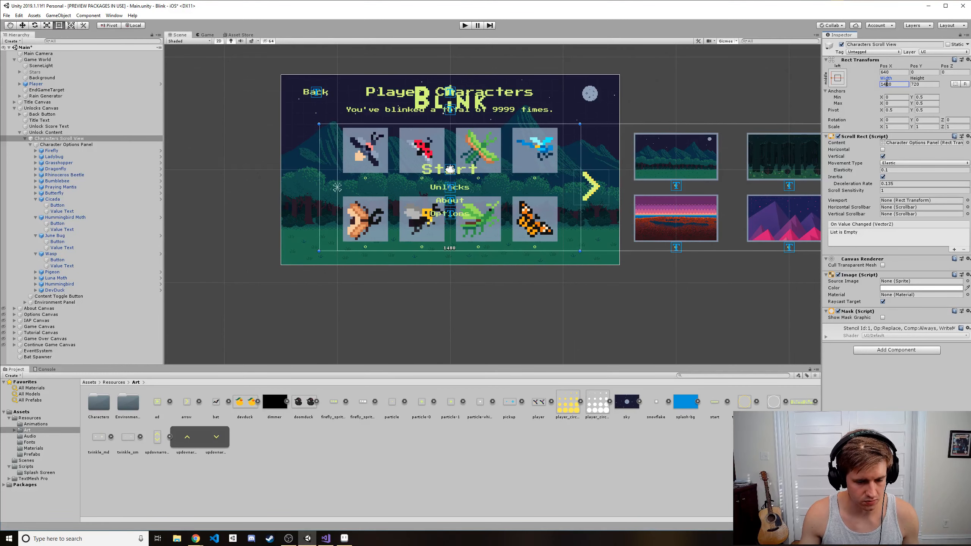
key(ctrl+z)
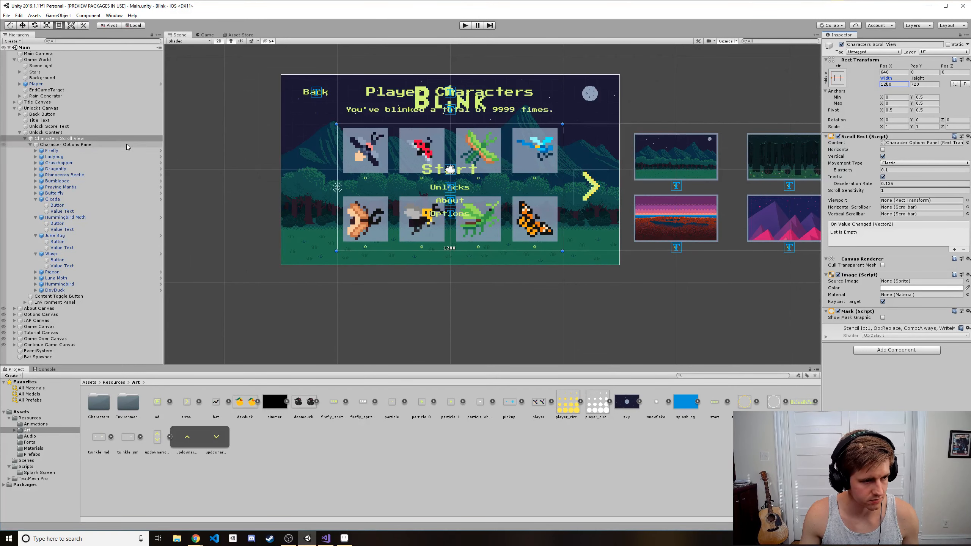
- Set the Characters Scroll View's width to 1580, save the scene and keep the scroll view selected
click(84, 139)
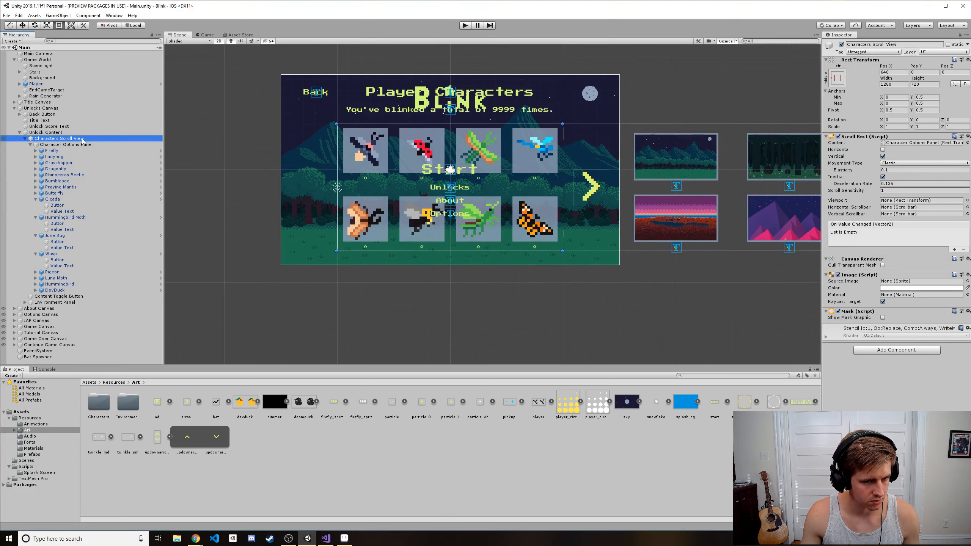
click(82, 140)
click(892, 85)
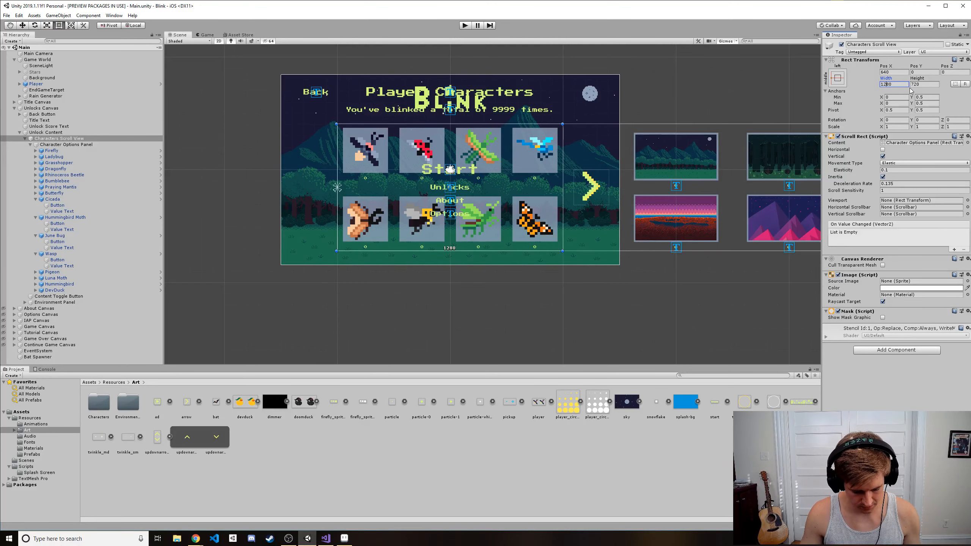
key(BackSpace)
text(5)
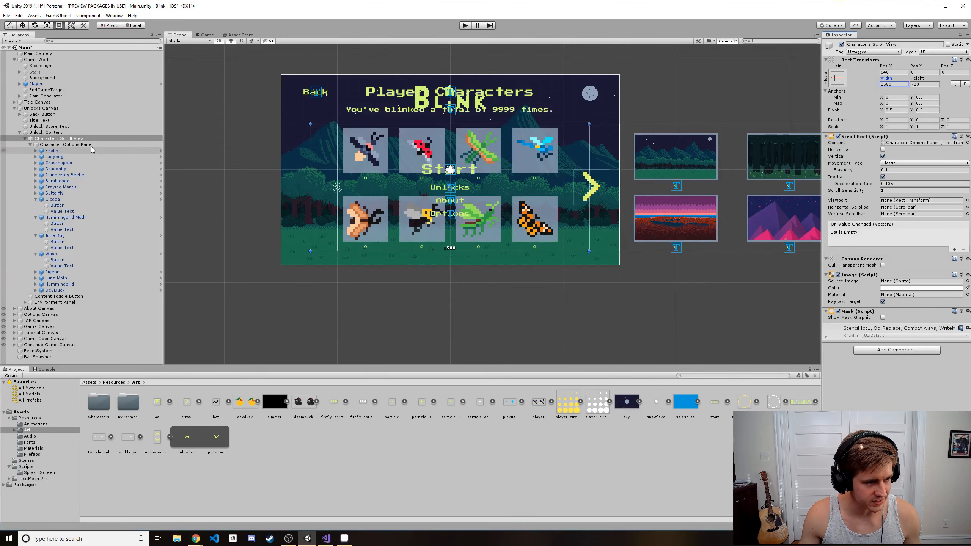
key(ctrl+s)
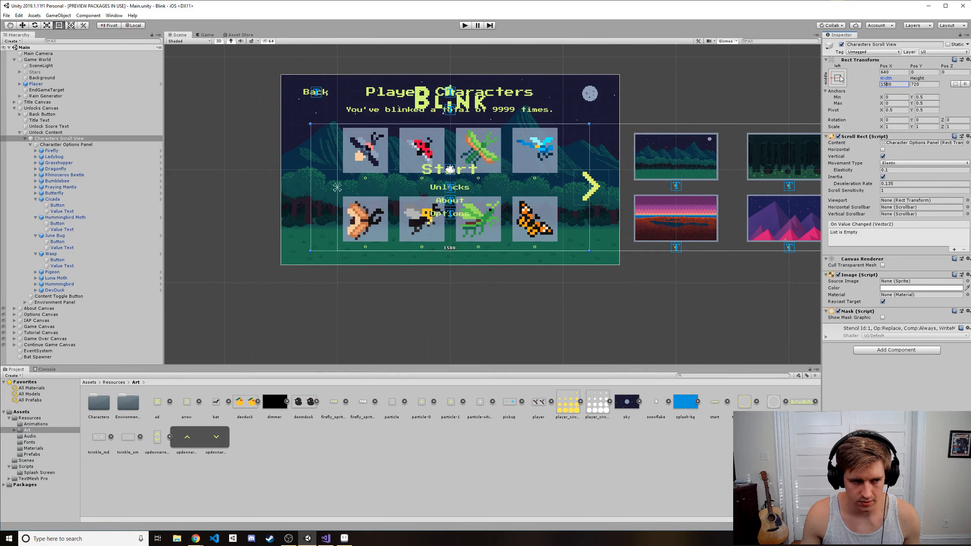
click(61, 139)
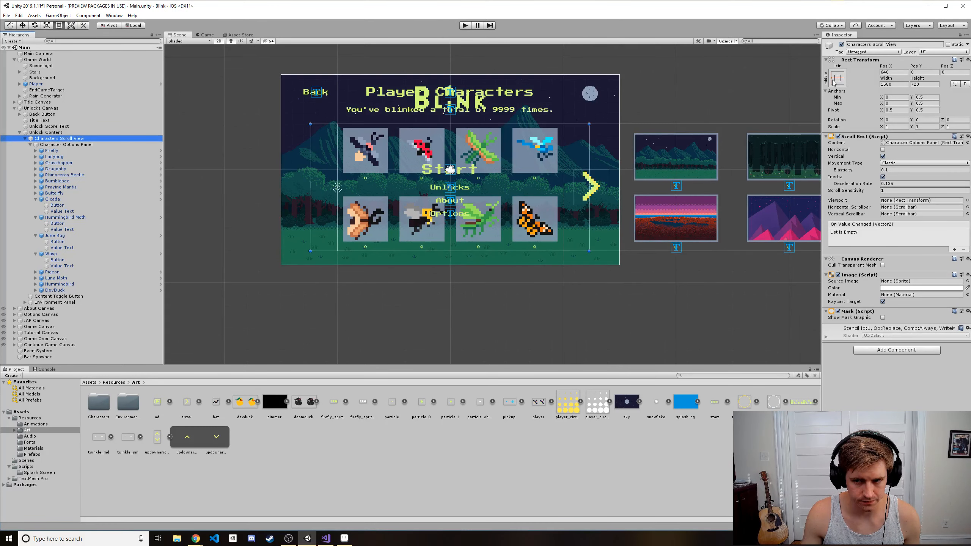
- Set the Characters Scroll View's X position to 490, checking the shift with one undo and redo
click(894, 72)
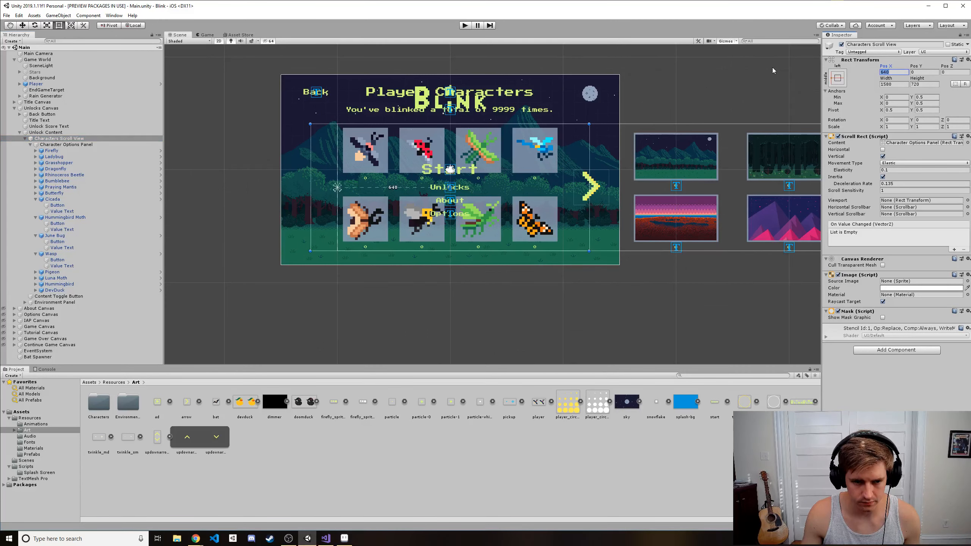
click(897, 73)
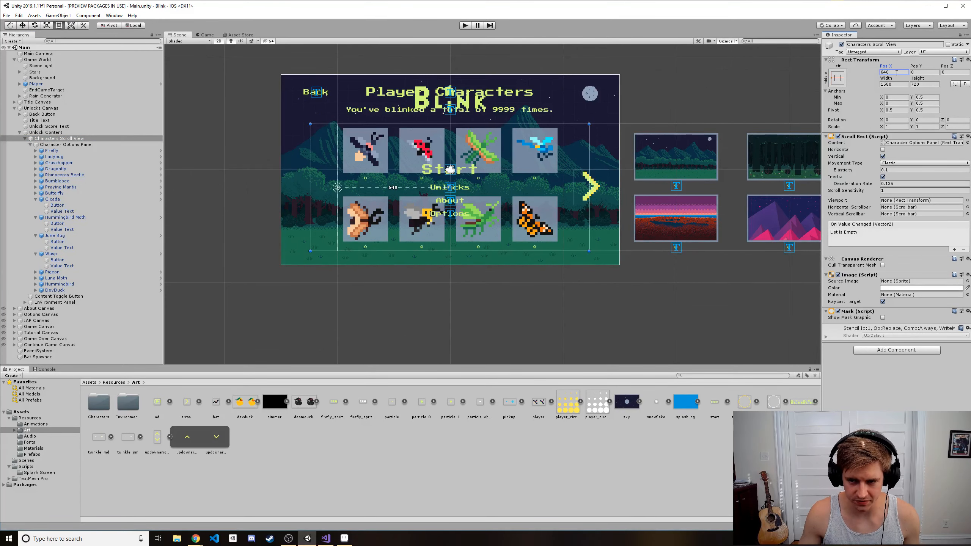
key(BackSpace)
key(BackSpace)
key(BackSpace)
text(490)
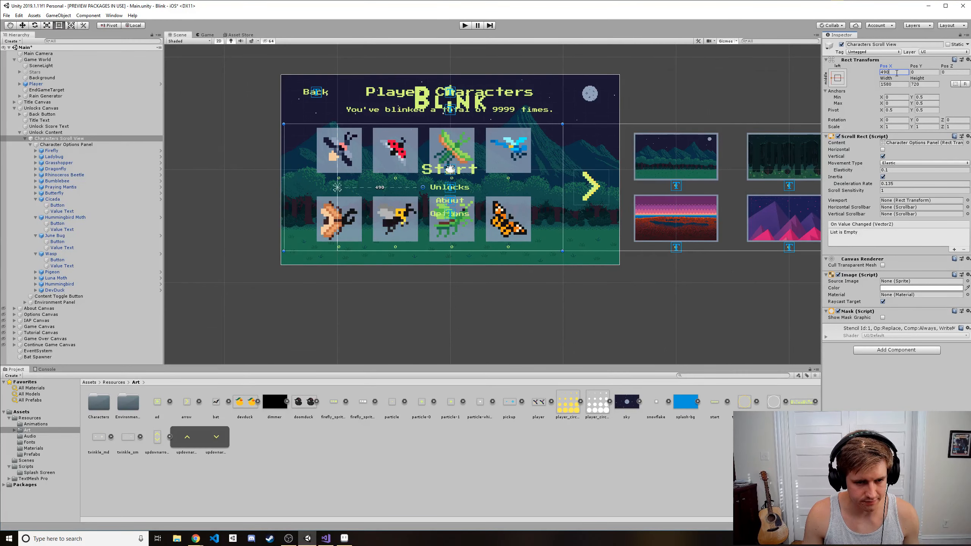
key(ctrl+z)
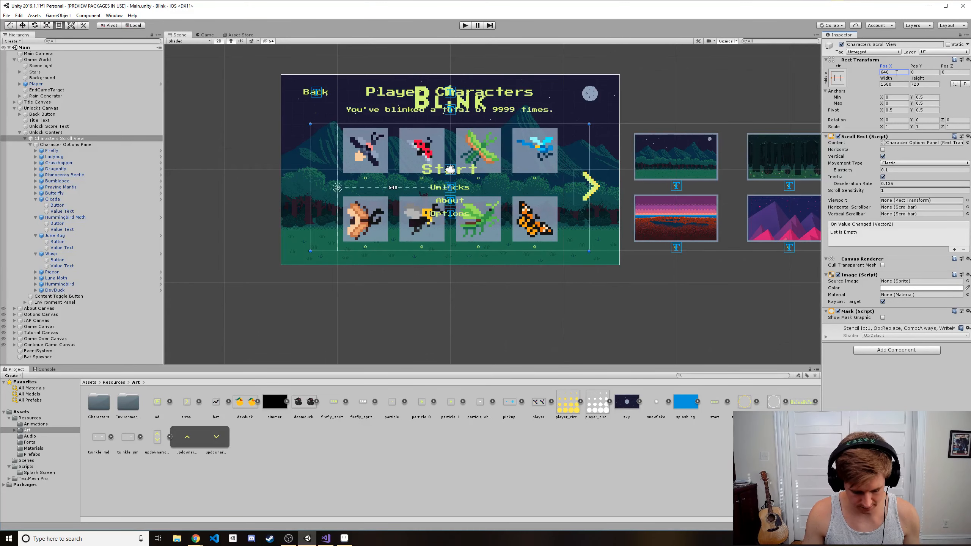
key(ctrl+y)
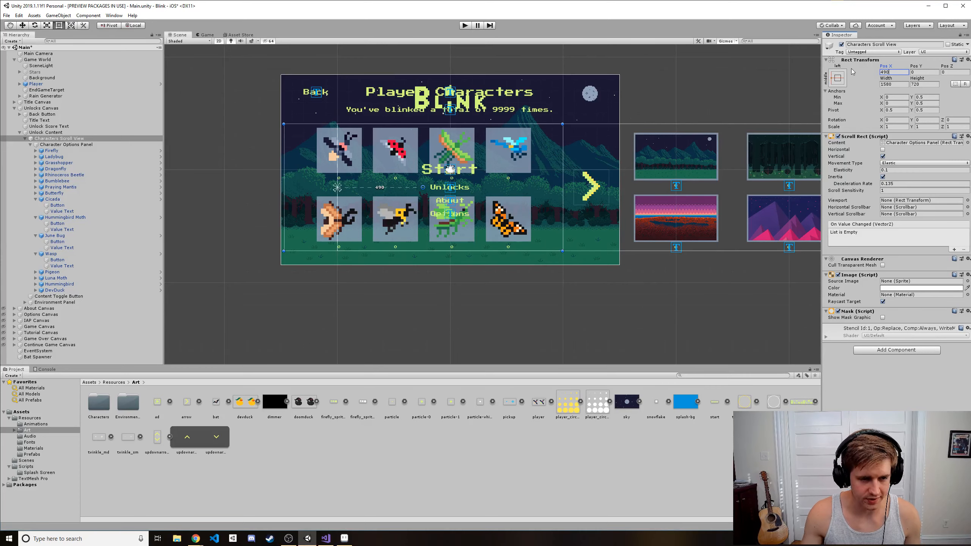
- Set the Character Options Panel's X position to 150 and save the scene
click(88, 145)
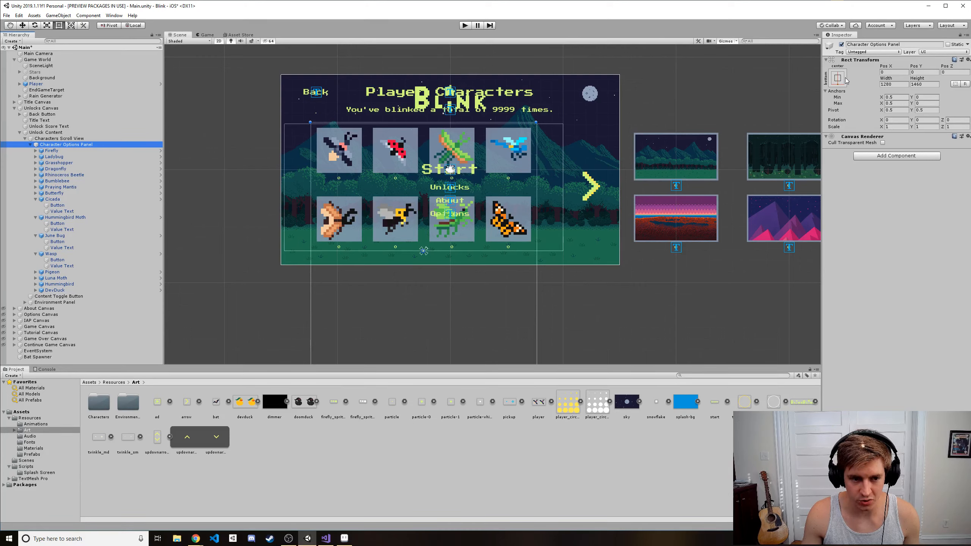
click(897, 73)
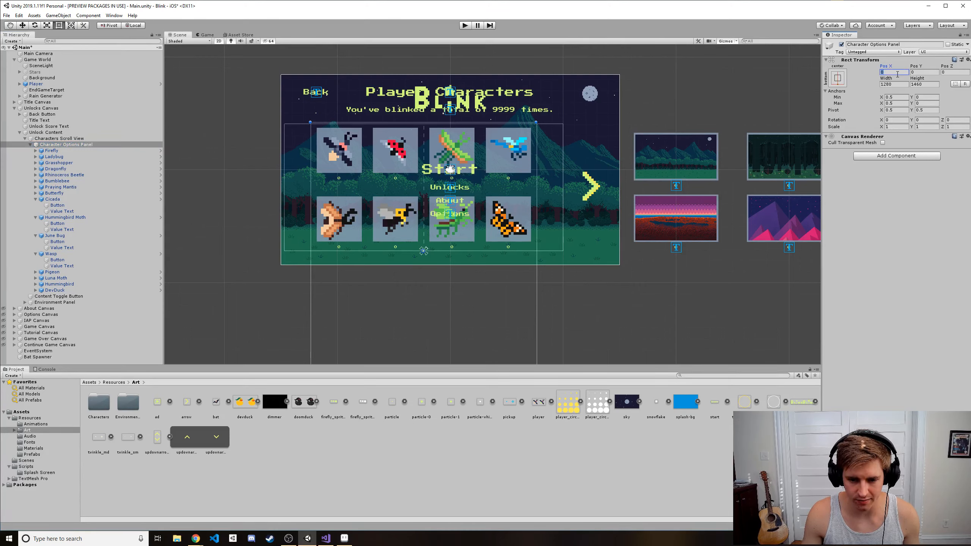
text(150)
key(ctrl+s)
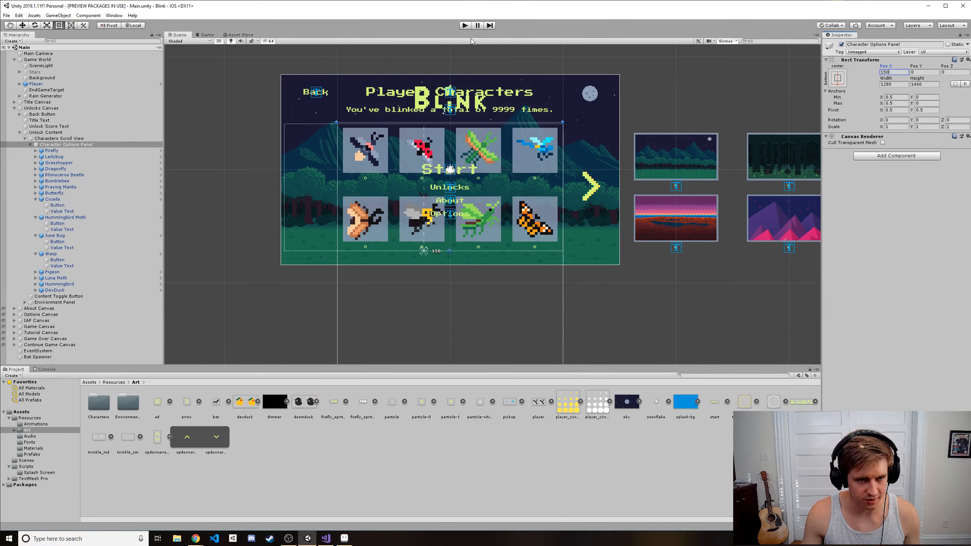
- Run the game, open Unlocks, scroll the player characters, switch to the other unlocks page and back, and stop the game
click(465, 26)
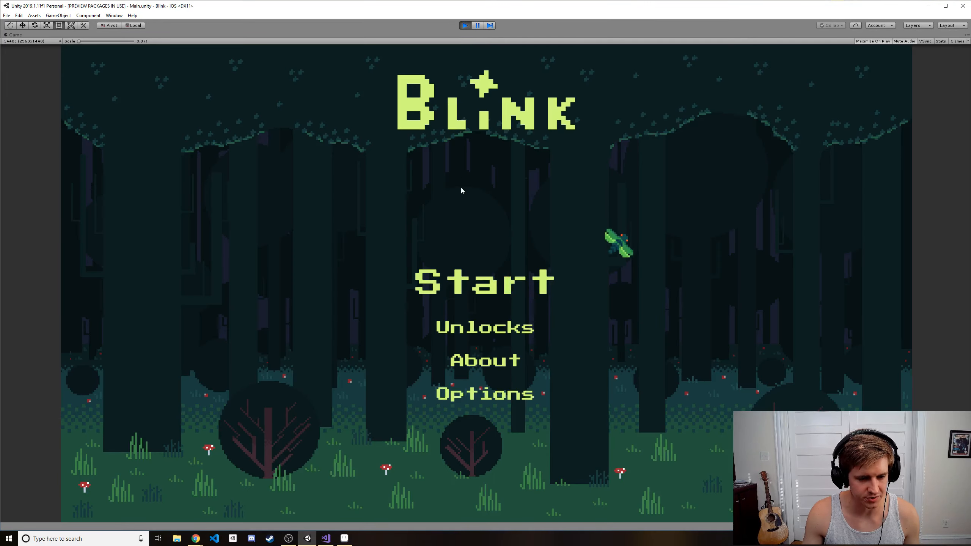
click(474, 326)
drag(581, 322, 382, 304)
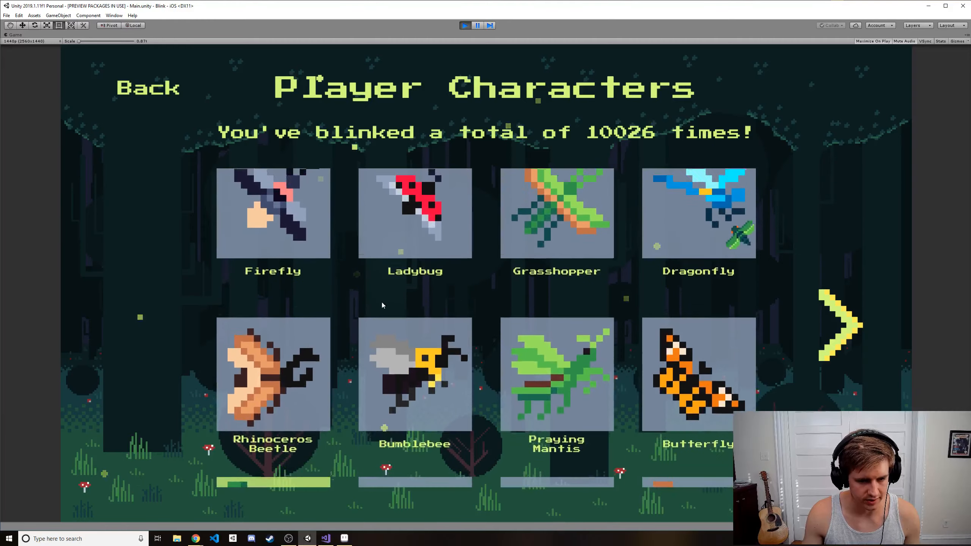
click(827, 325)
click(181, 320)
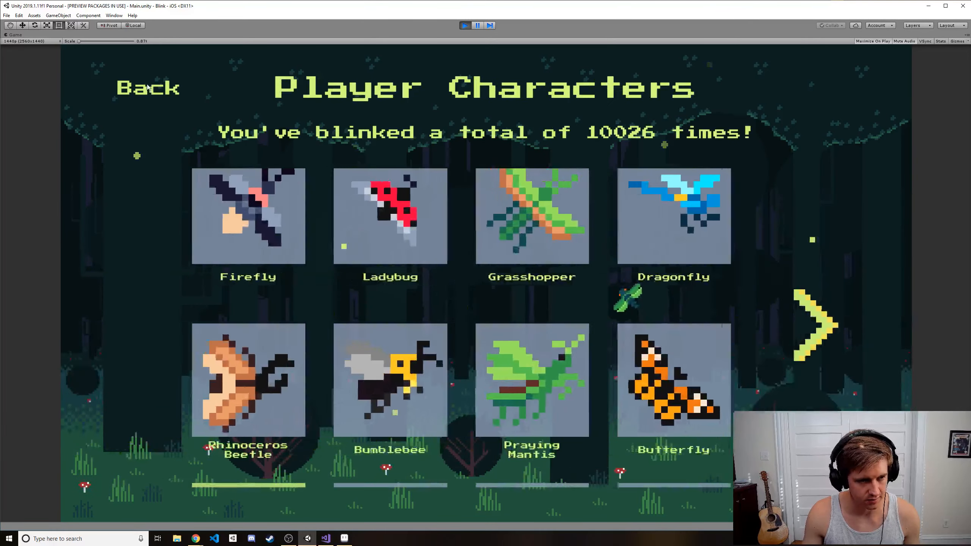
key(ctrl+p)
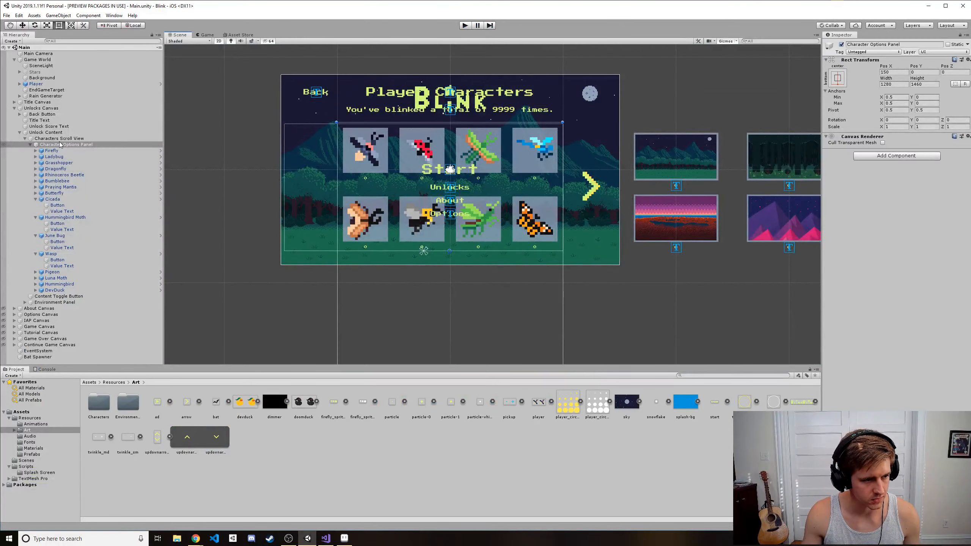
- Create an empty child object in the Characters Scroll View and place it before the Character Options Panel
click(53, 139)
click(48, 143)
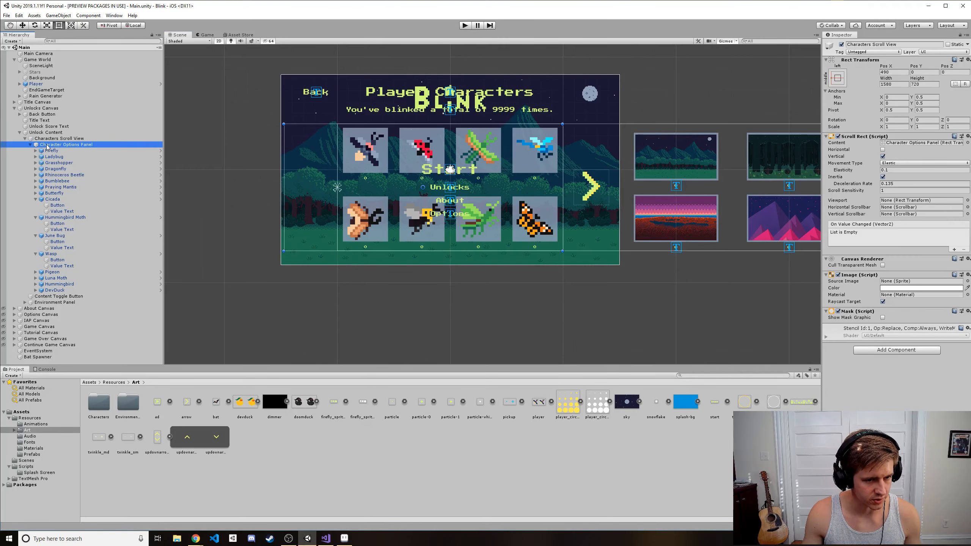
click(48, 138)
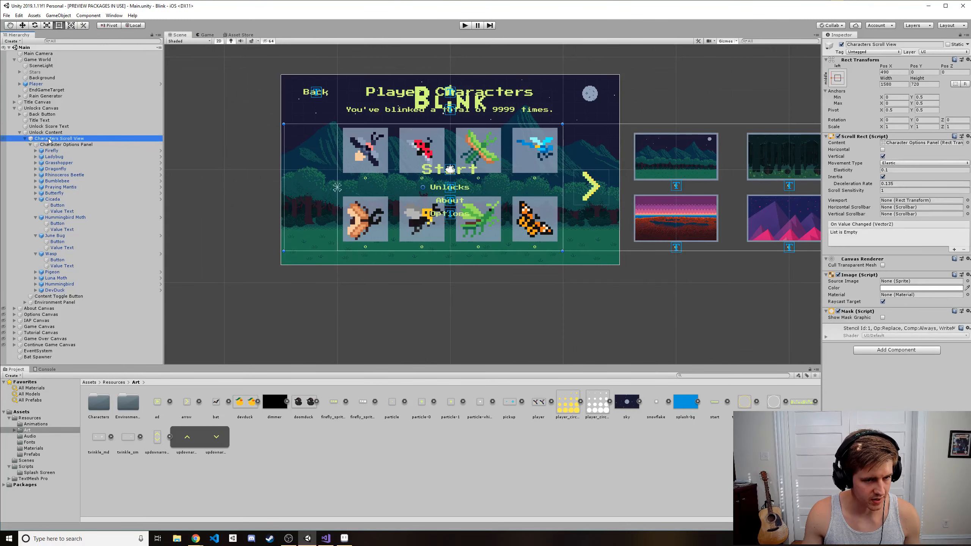
click(31, 144)
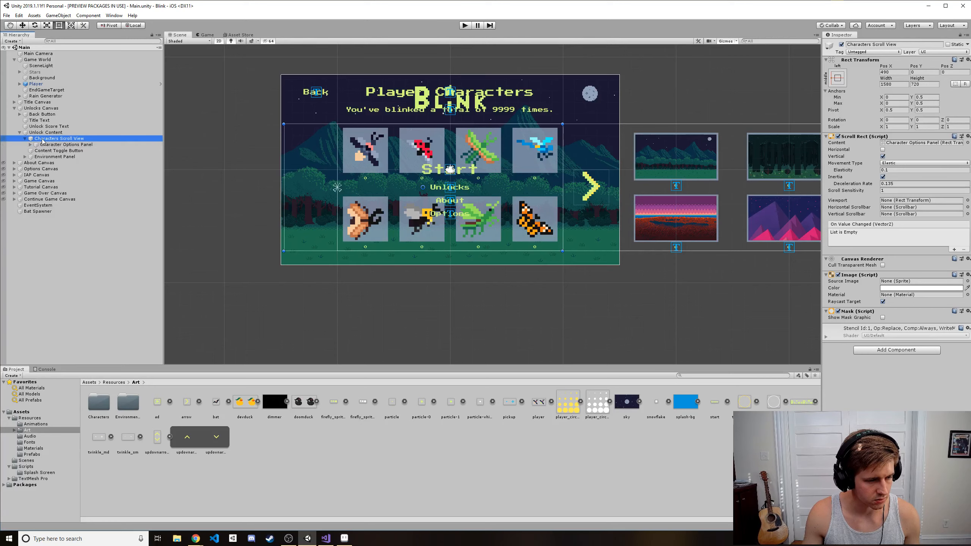
right_click(42, 141)
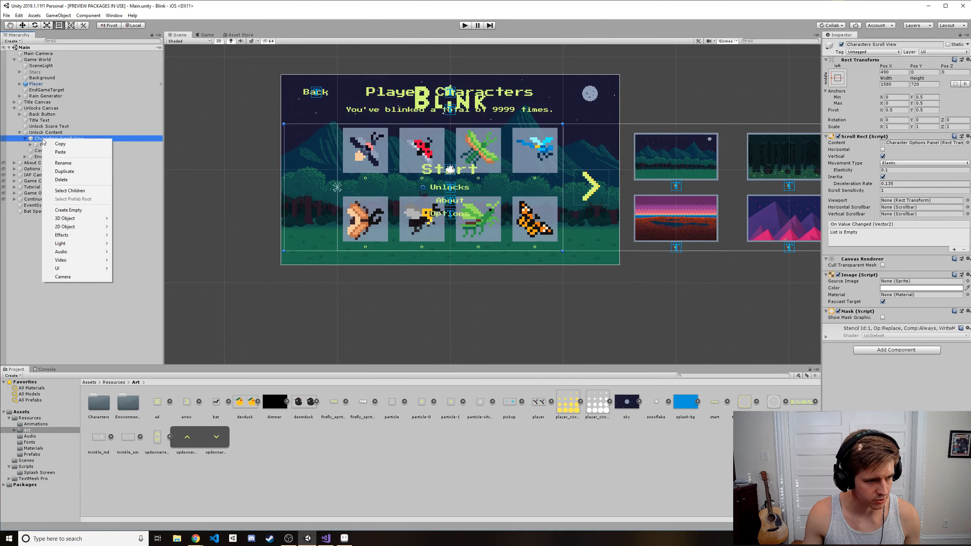
click(71, 210)
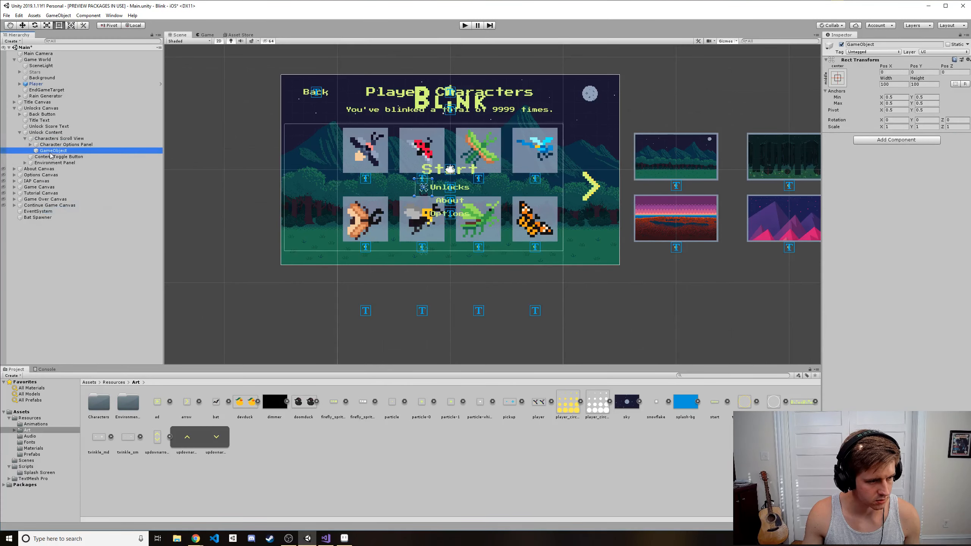
drag(52, 150, 40, 143)
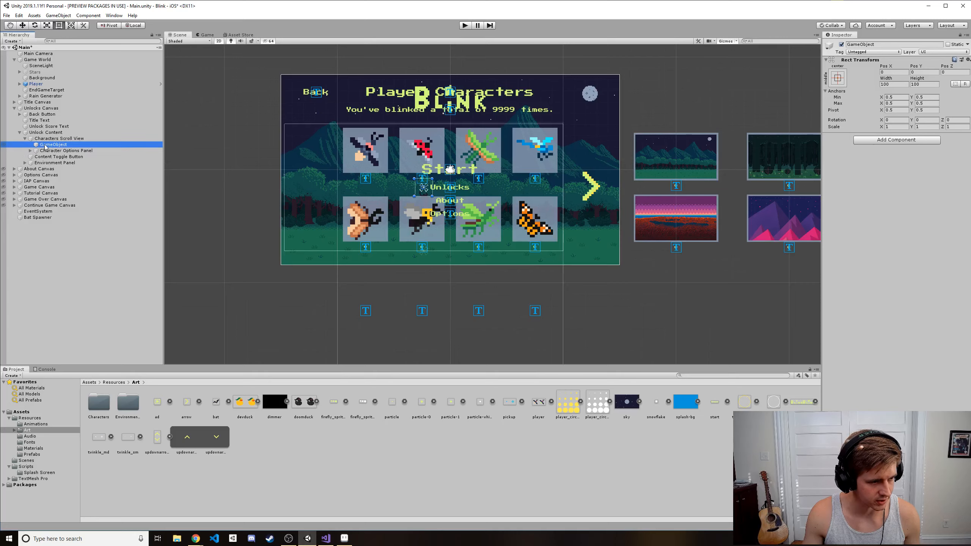
- Rename the new empty object under the Characters Scroll View to "Scroll Indicator"
click(46, 139)
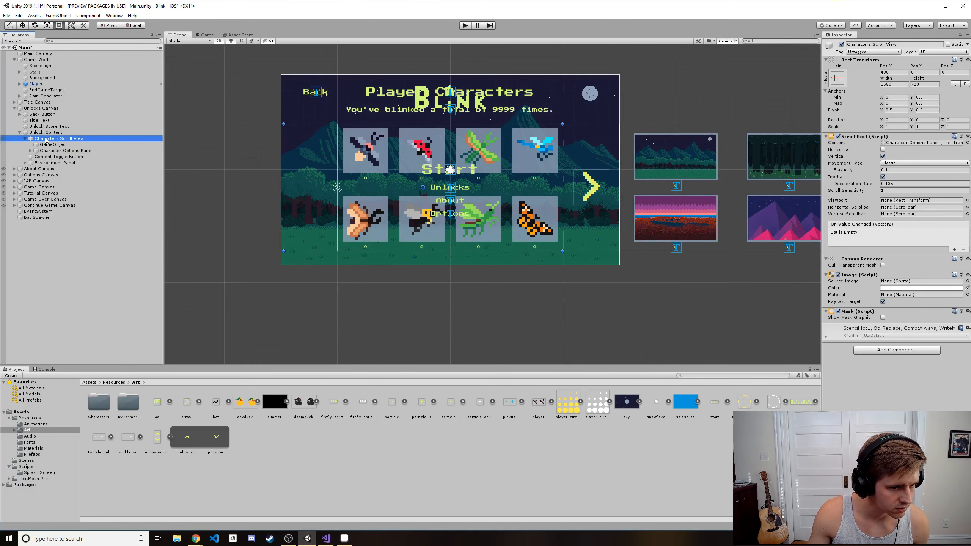
click(47, 144)
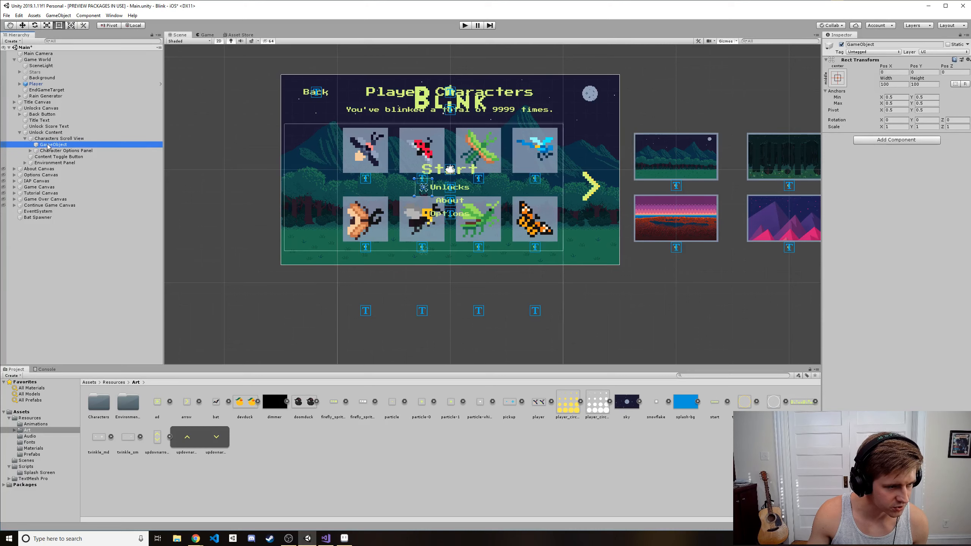
key(F2)
text(Scrol)
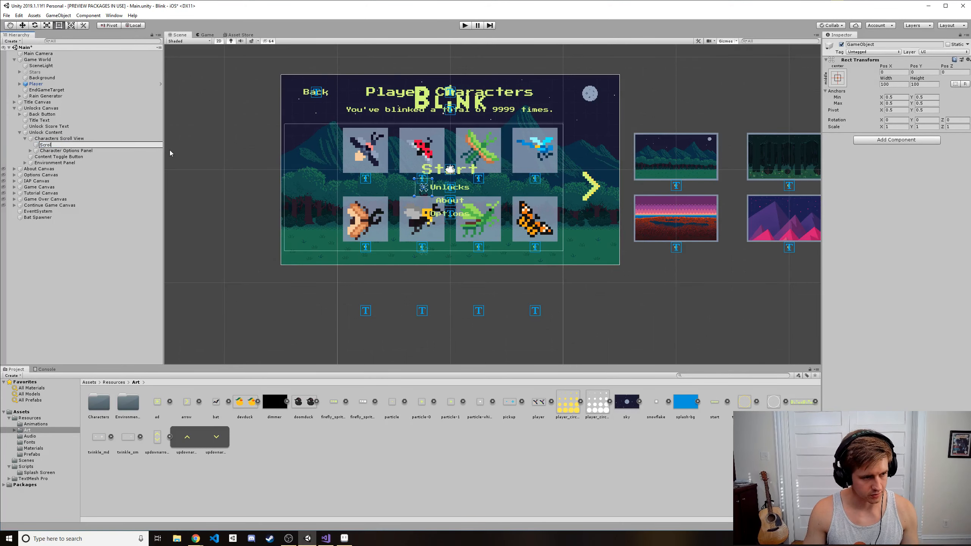
text(l Indicator)
key(Return)
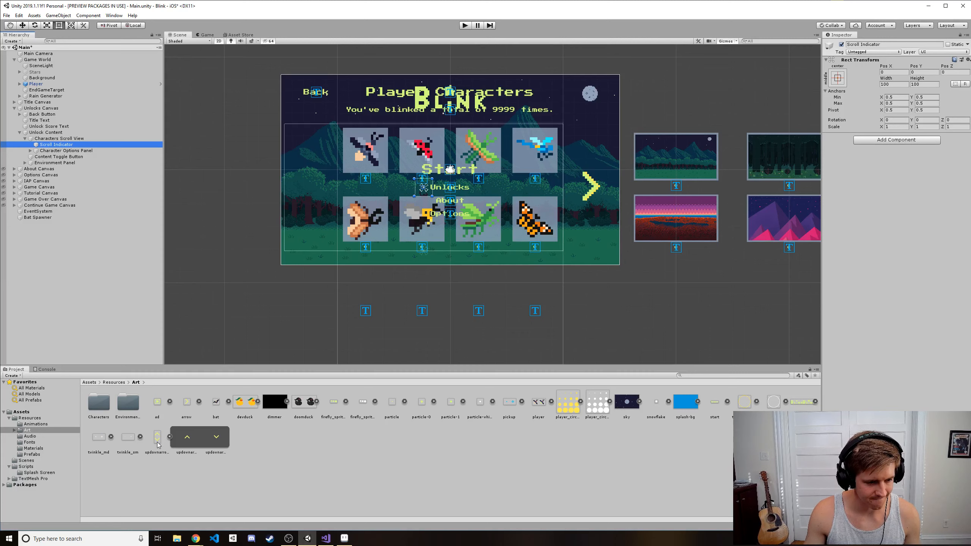
- Add the up-arrow sprite updownarrows_0 as a child of Scroll Indicator and reset its transform
drag(187, 436, 69, 146)
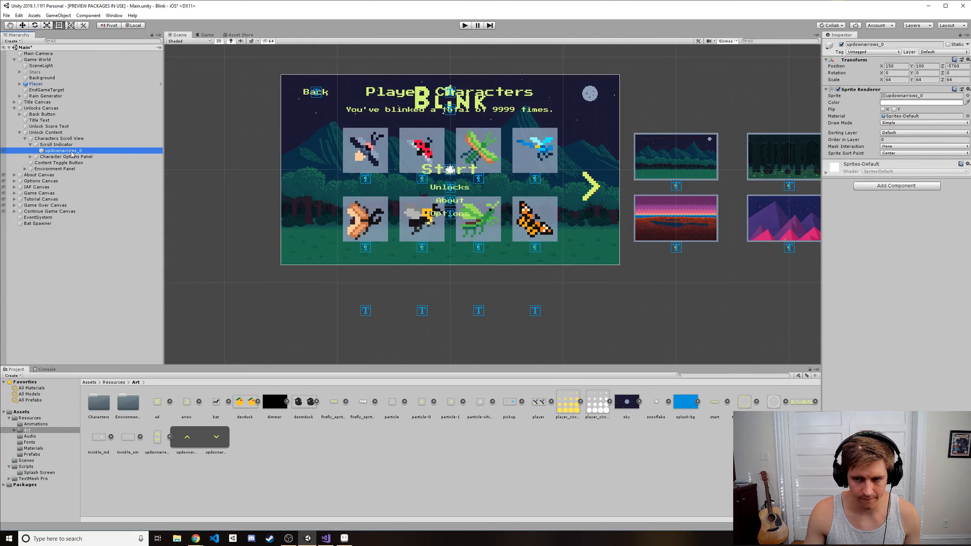
click(970, 68)
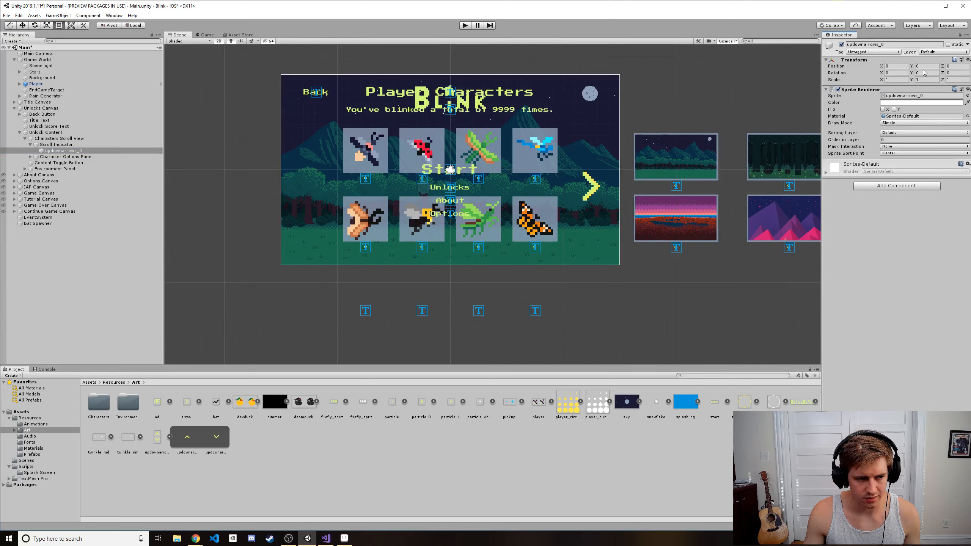
- Anchor Scroll Indicator to the middle left, set its X position to 150 and save the scene
click(78, 145)
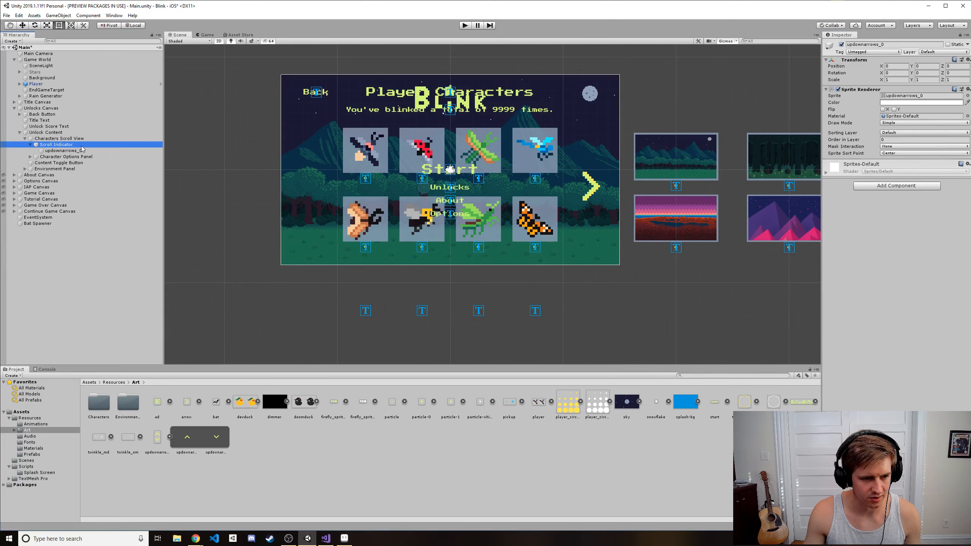
click(838, 78)
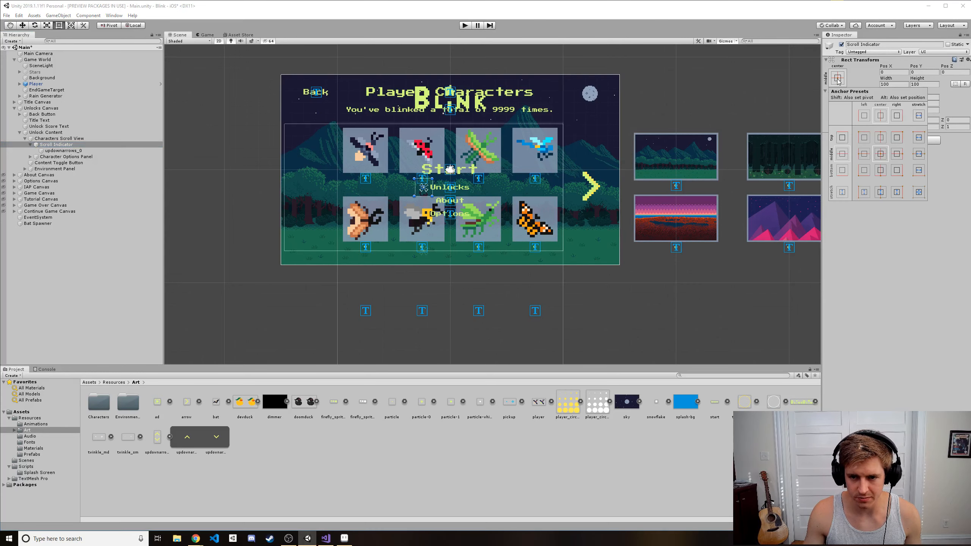
click(863, 154)
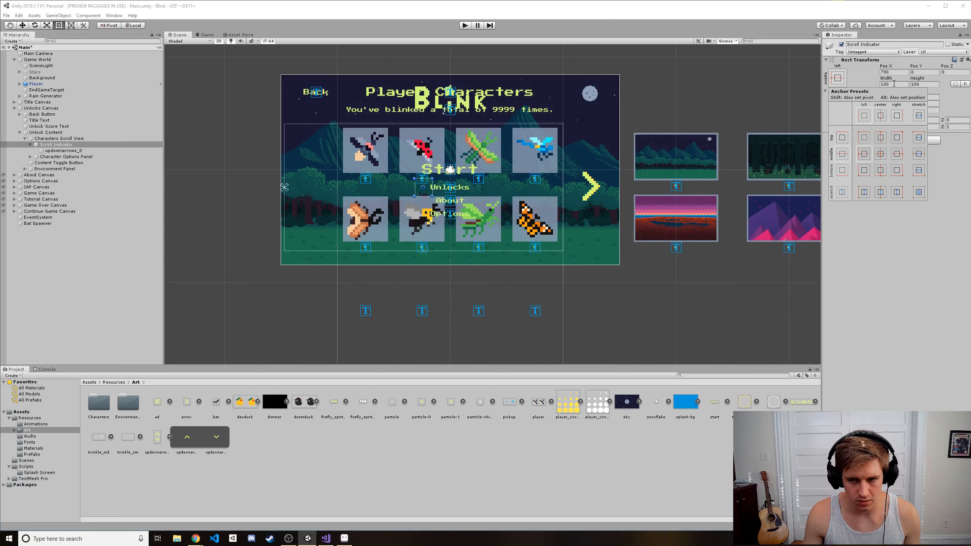
click(894, 72)
key(ctrl+s)
text(150)
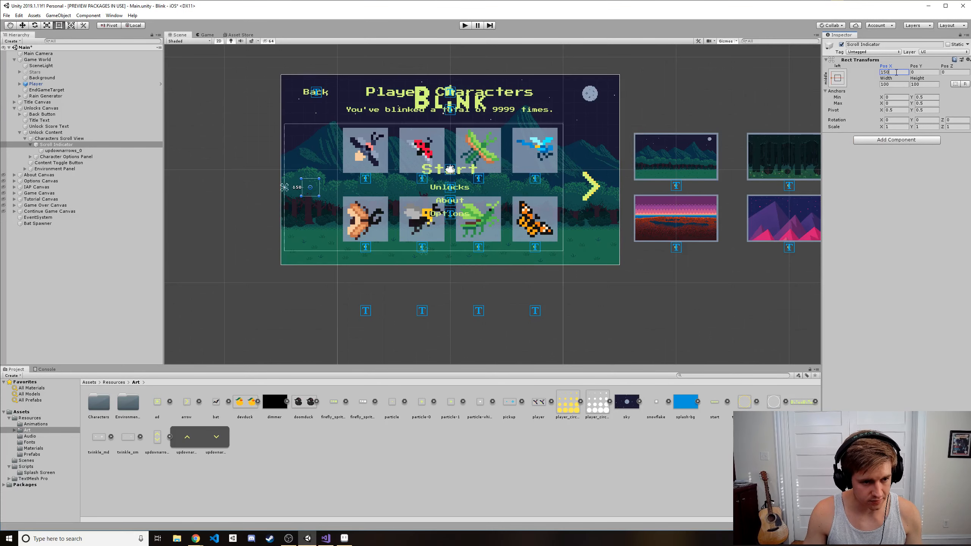
key(ctrl+s)
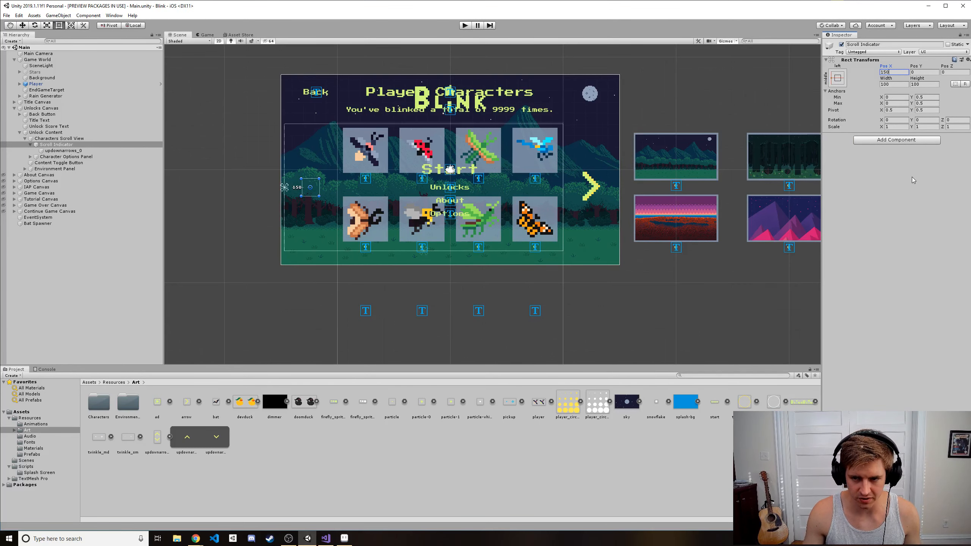
- Examine the updownarrows_0 sprite's size in the scene and show the updownarrows texture's import settings
click(57, 151)
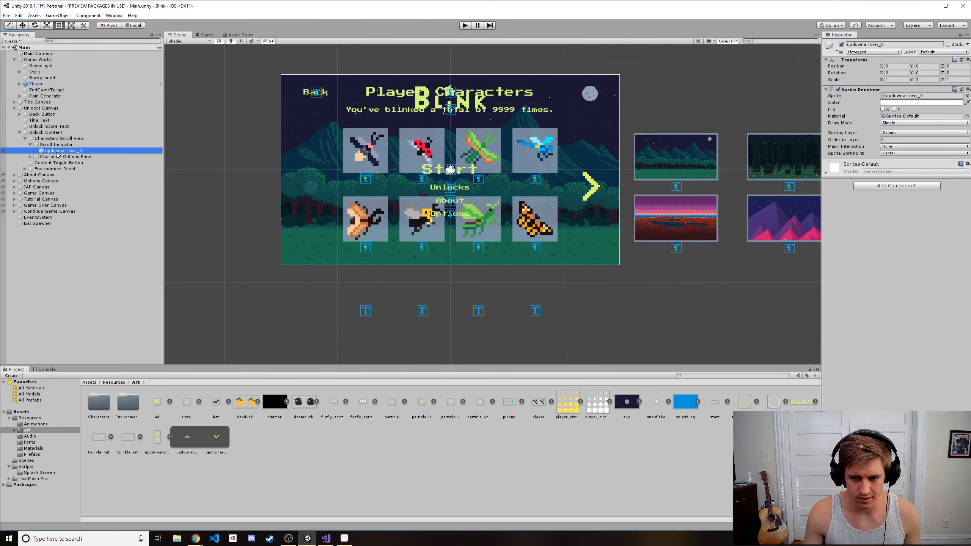
scroll(317, 192, up, 10)
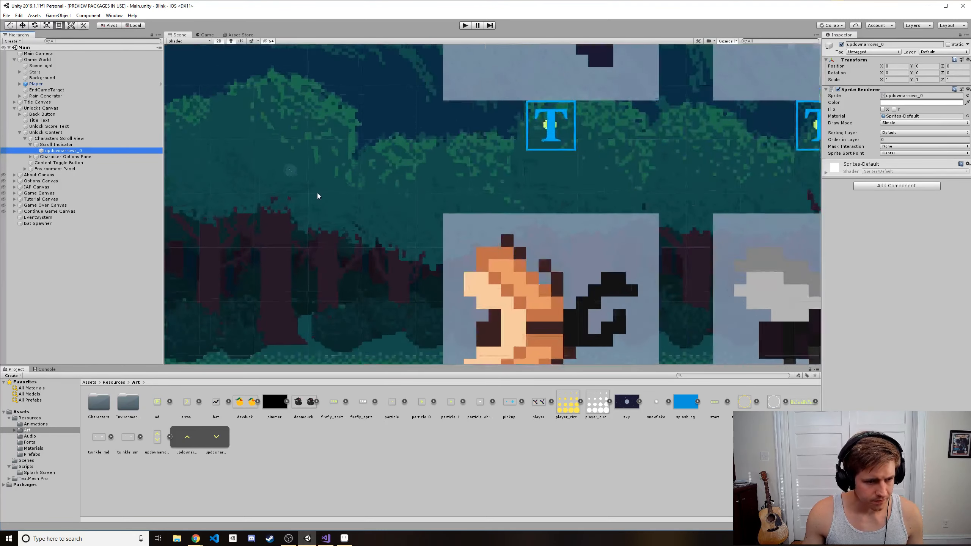
scroll(317, 193, up, 12)
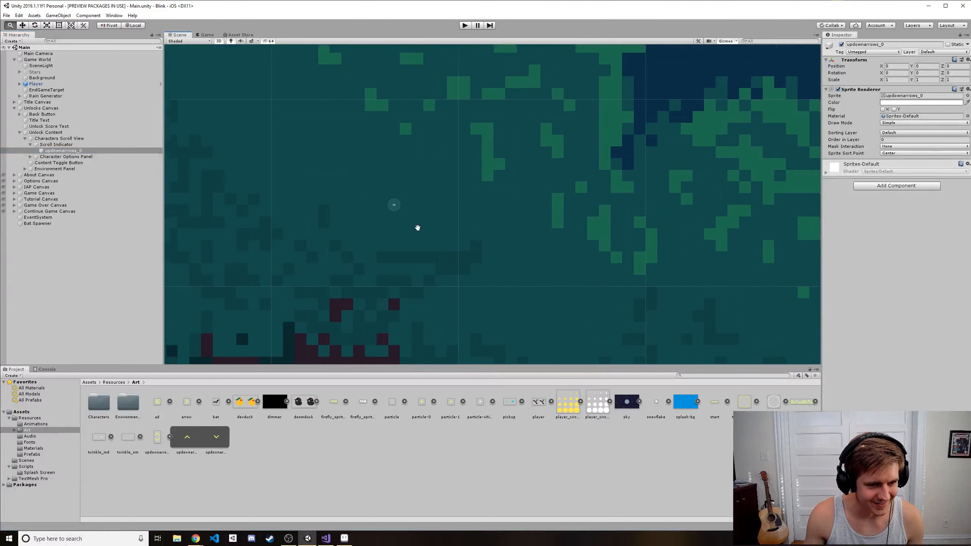
scroll(435, 220, up, 6)
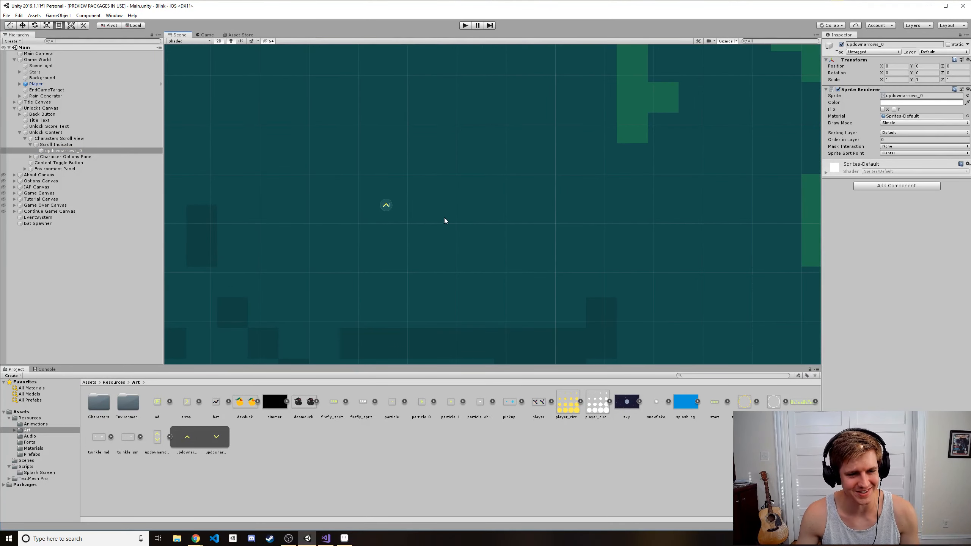
scroll(459, 227, down, 15)
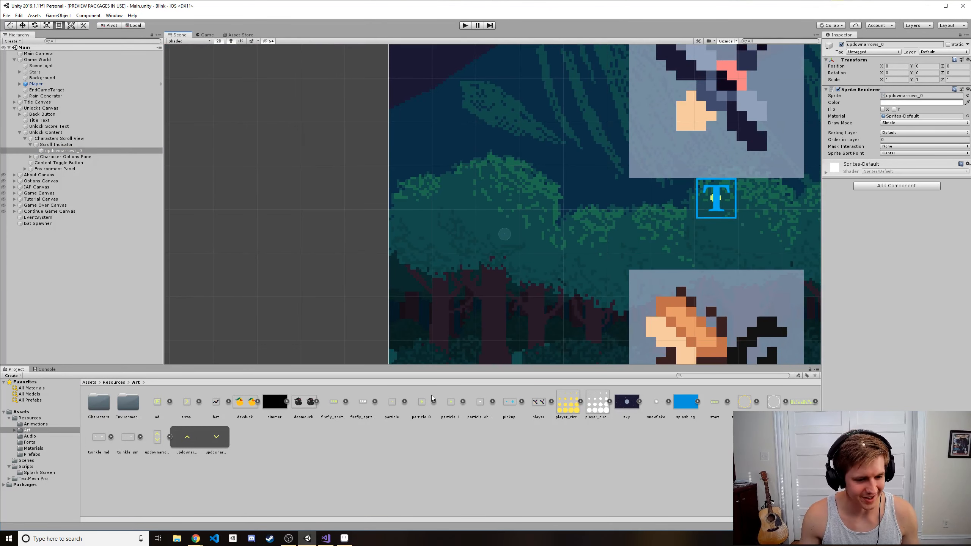
click(192, 443)
click(156, 437)
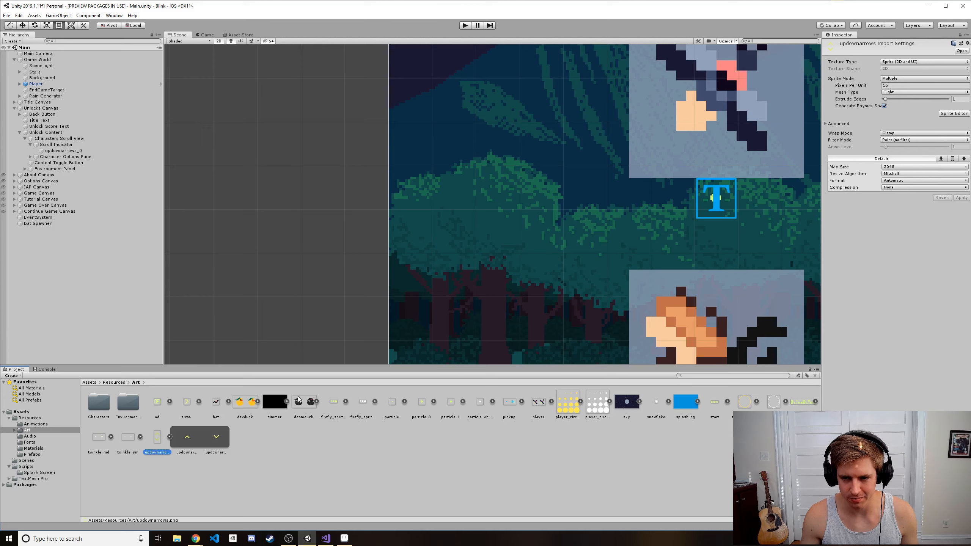
- Examine the arrow texture's import settings and compare the components of updownarrows_0 with those of Content Toggle Button
click(186, 408)
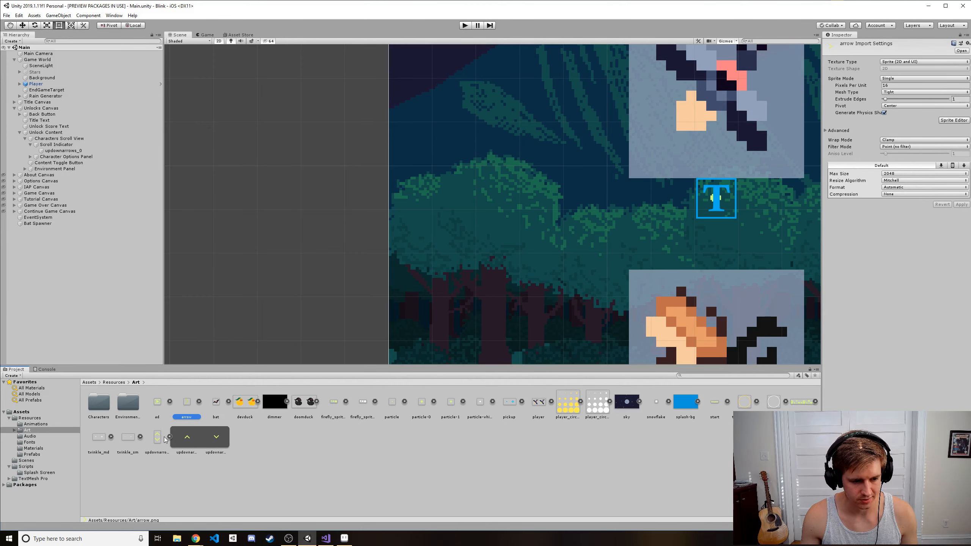
click(174, 439)
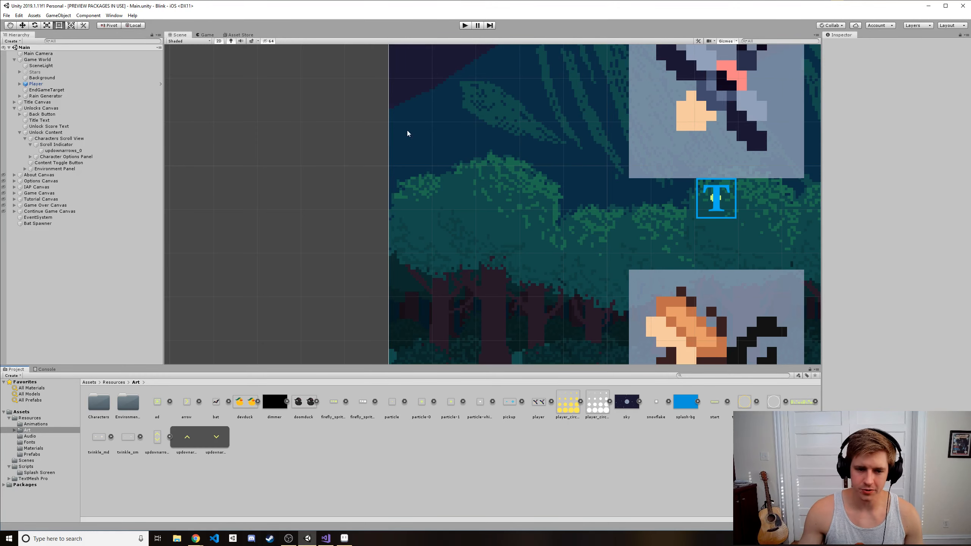
scroll(390, 105, down, 10)
middle_drag(332, 223, 320, 227)
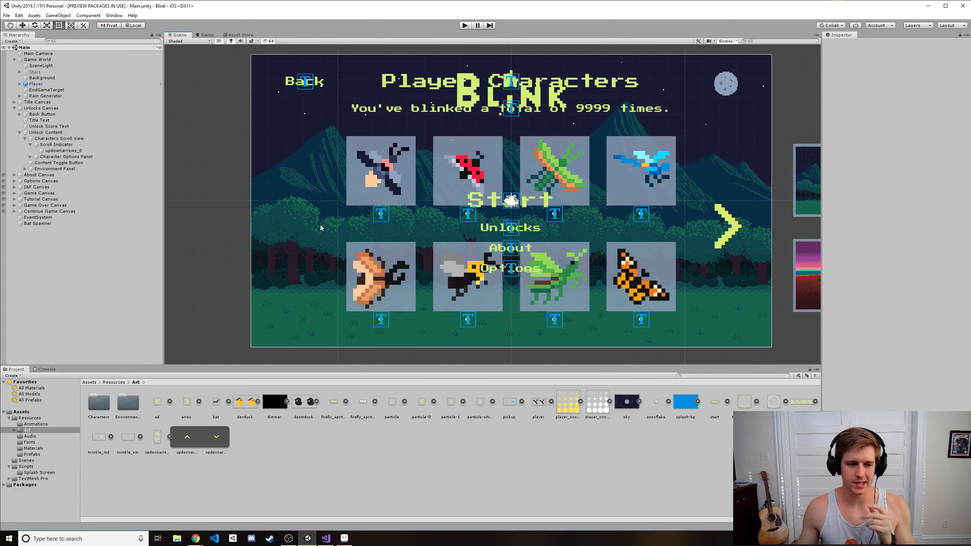
click(63, 150)
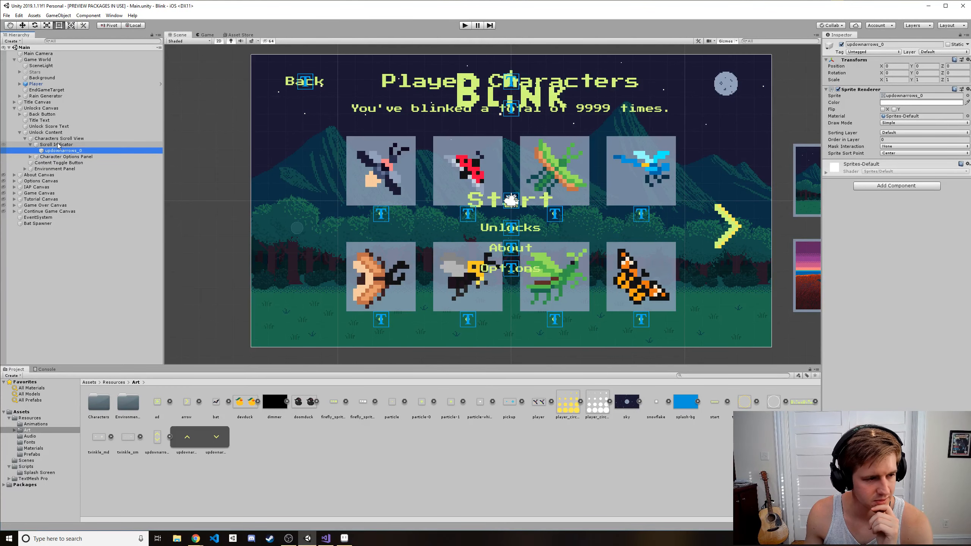
click(39, 165)
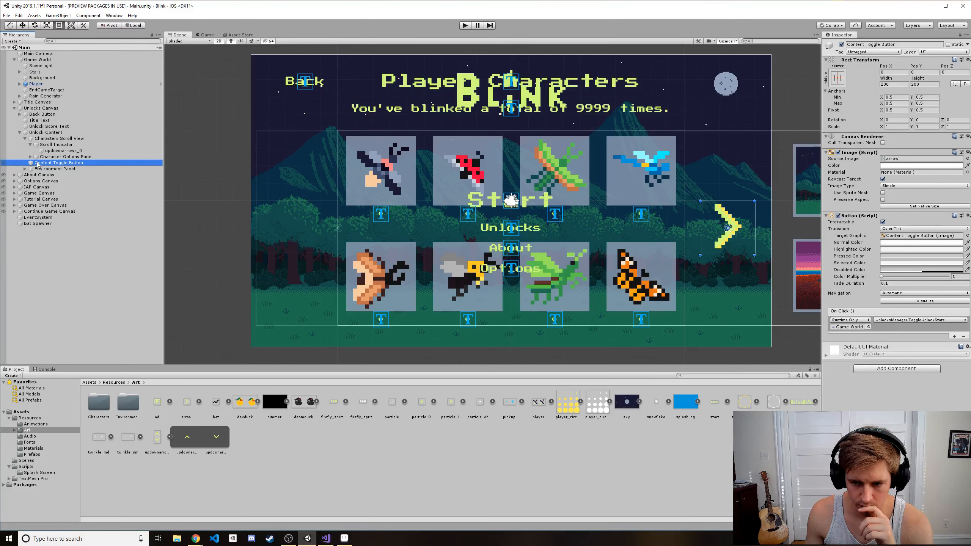
- Add an Image component to updownarrows_0 and remove its Sprite Renderer
click(39, 151)
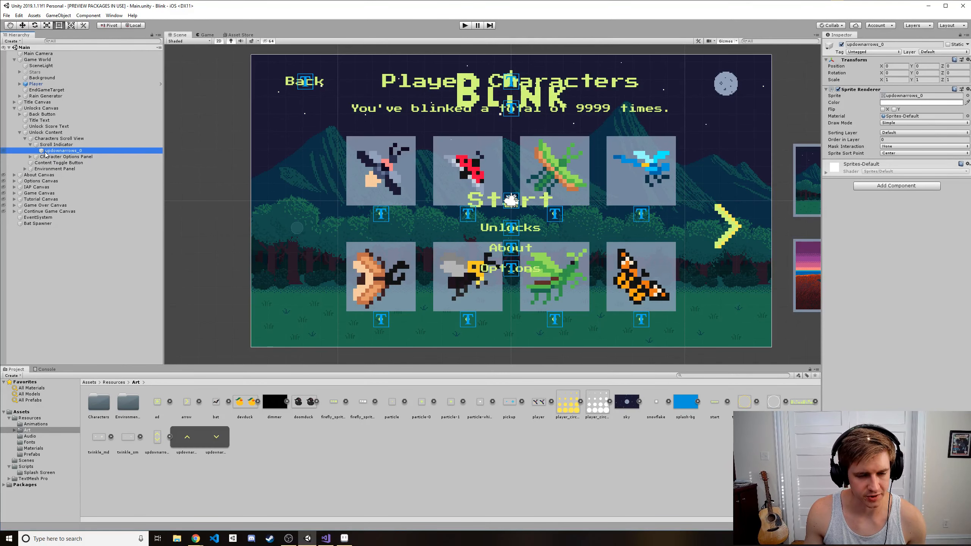
click(895, 187)
text(image)
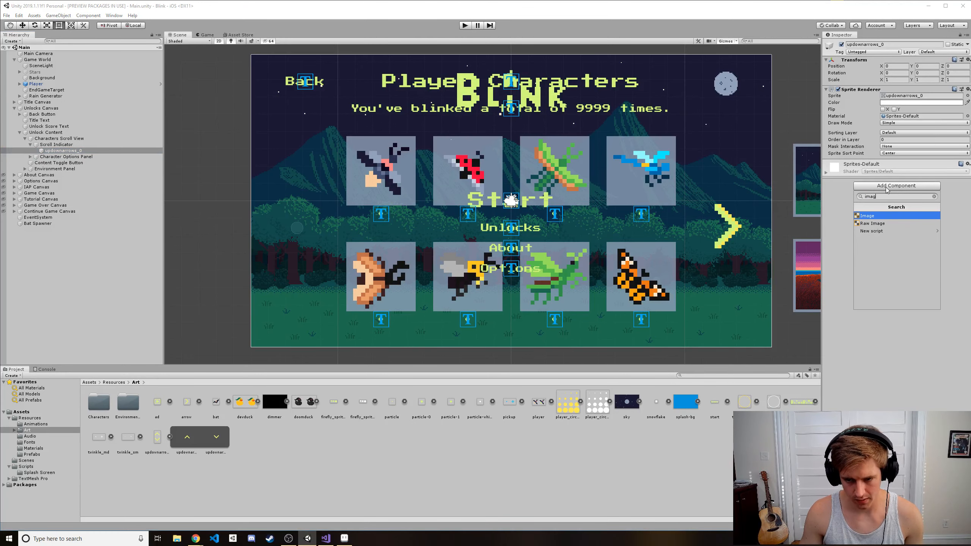
key(Return)
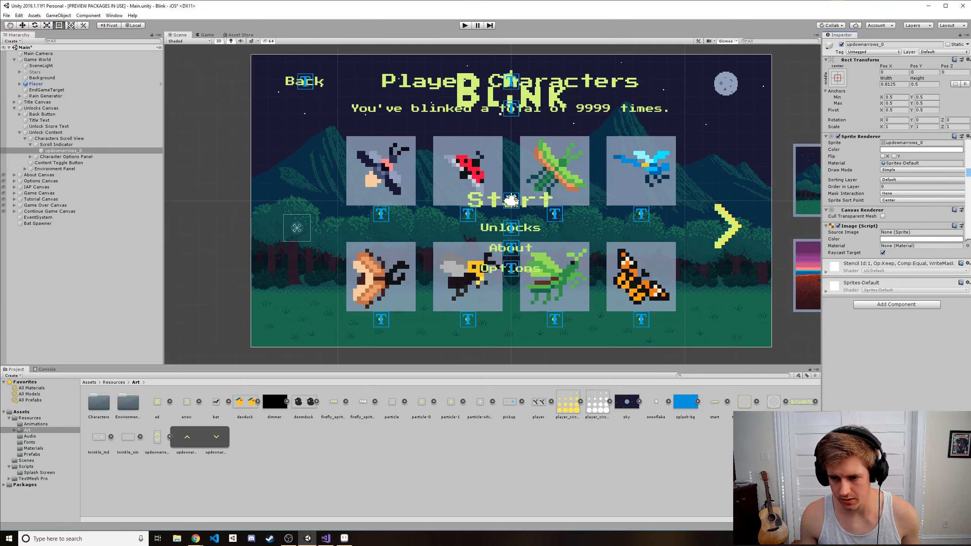
click(969, 173)
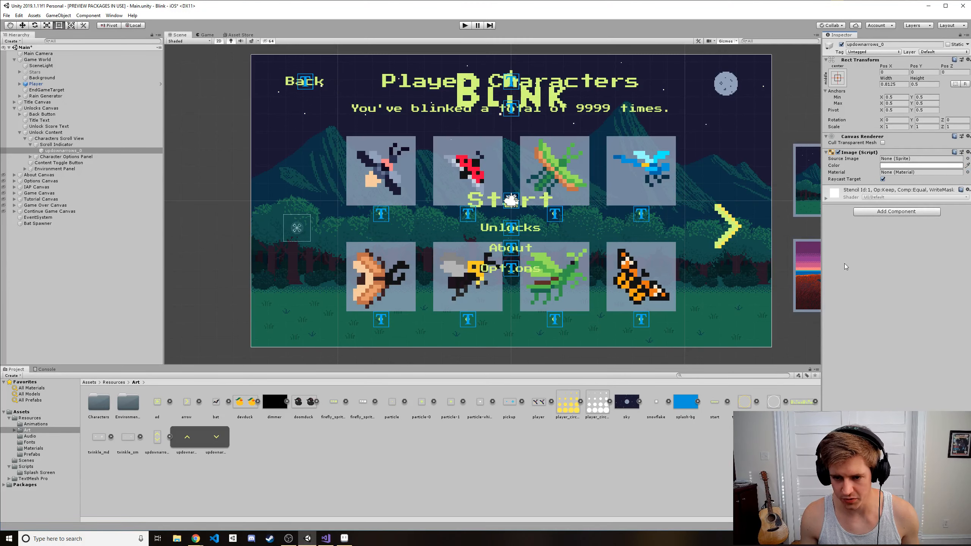
- Assign the updownarrows_0 sprite as the Image's source and set the object's width and height to 100
drag(191, 440, 893, 162)
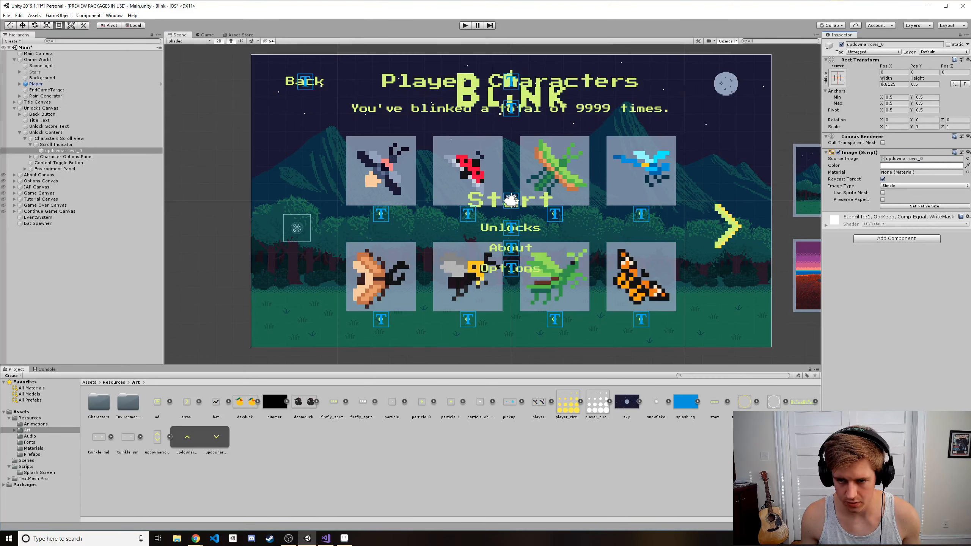
scroll(302, 234, up, 3)
scroll(302, 234, down, 1)
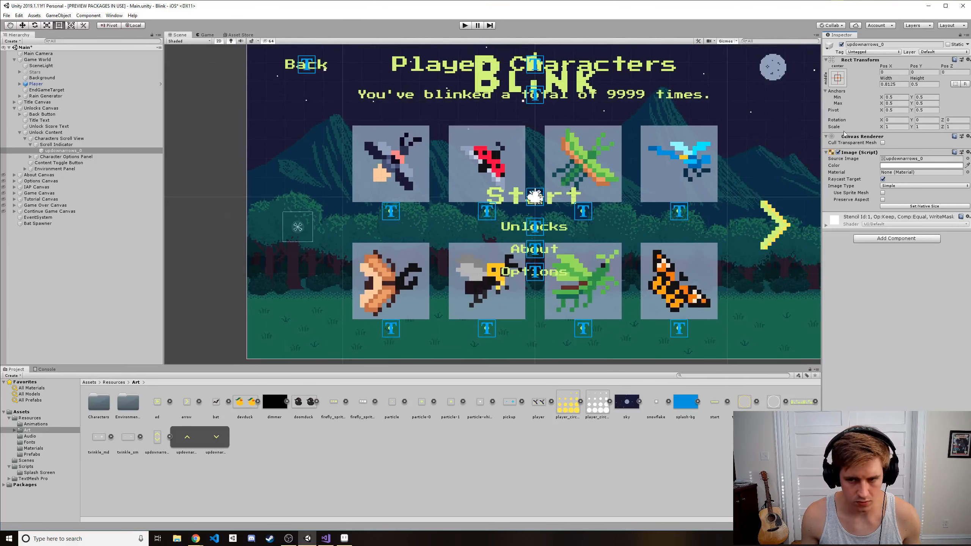
click(886, 83)
text(100)
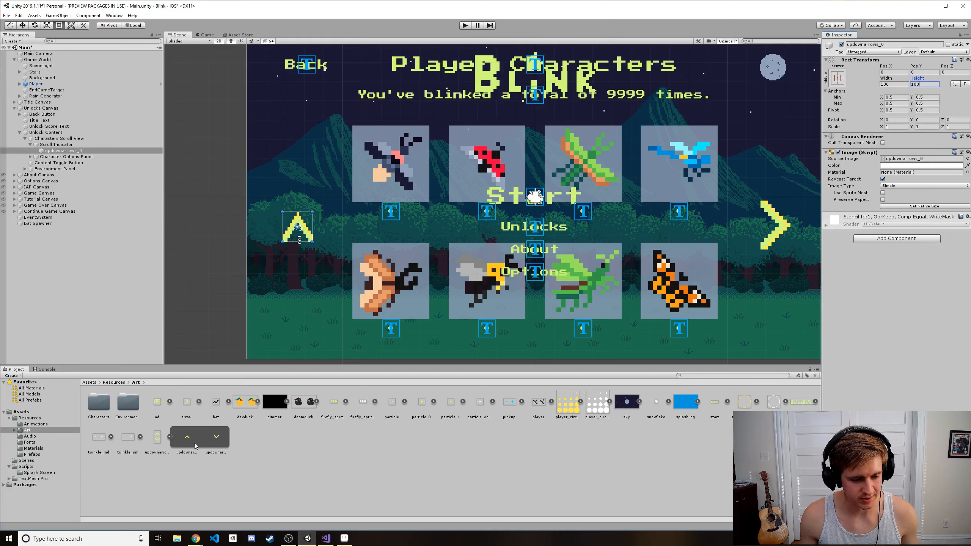
- Resize both updownarrows slices to 13 by 13, positioned at X 1, Y 17 and X 1, Y 3, and apply
click(157, 439)
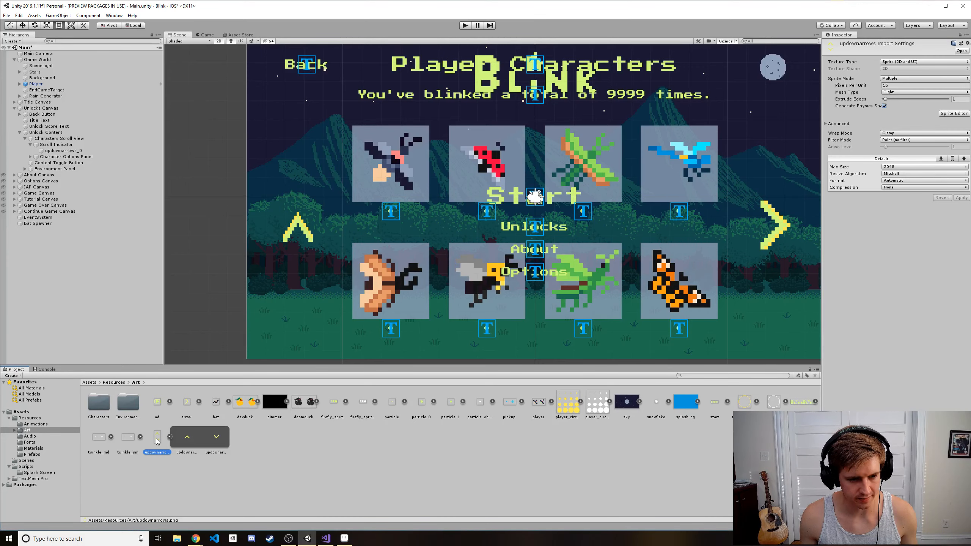
click(956, 116)
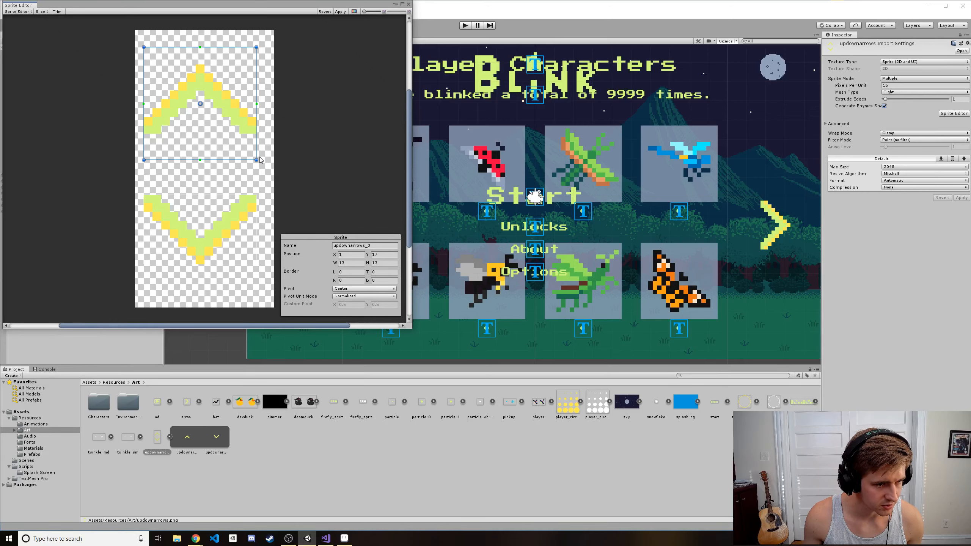
click(244, 215)
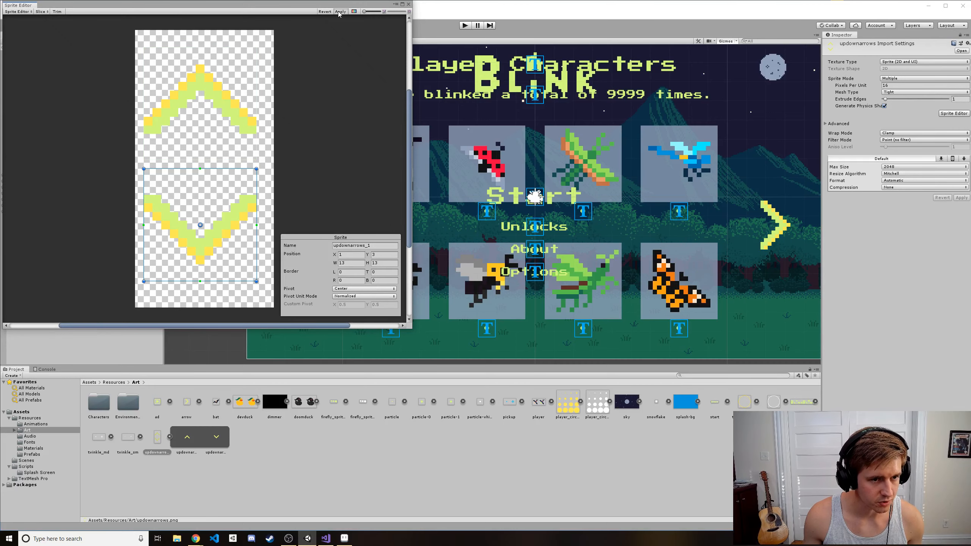
click(408, 4)
- Set the Y position of the updownarrows_0 image under Scroll Indicator to 100
click(305, 227)
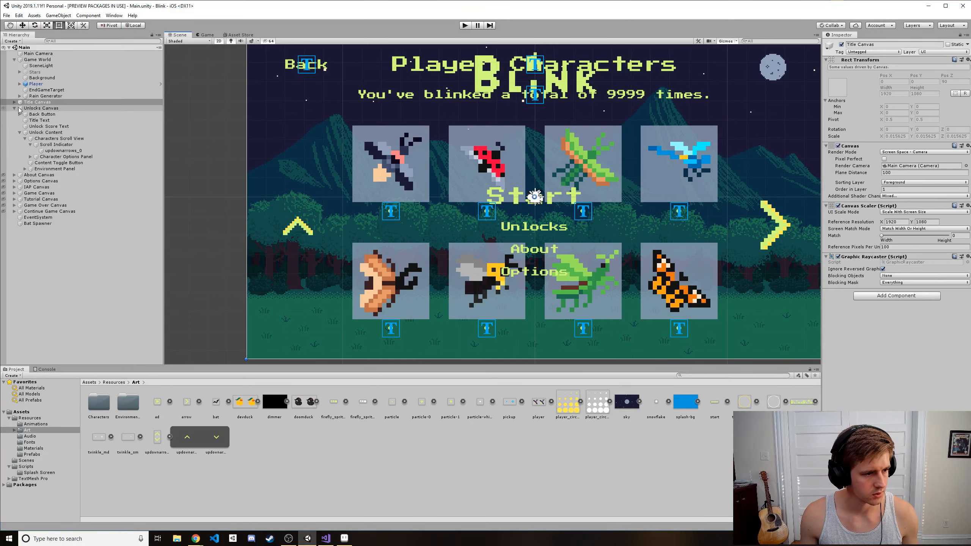
click(58, 151)
click(56, 145)
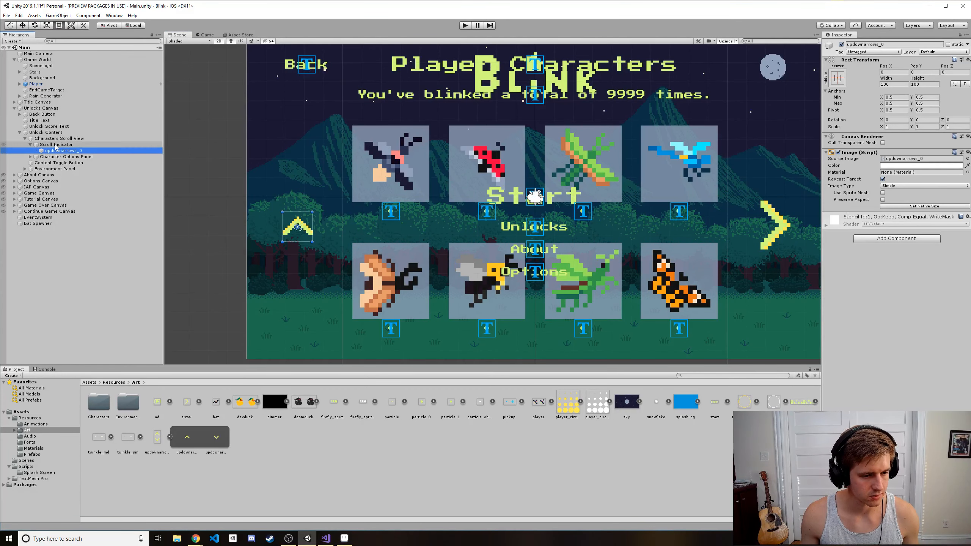
click(57, 151)
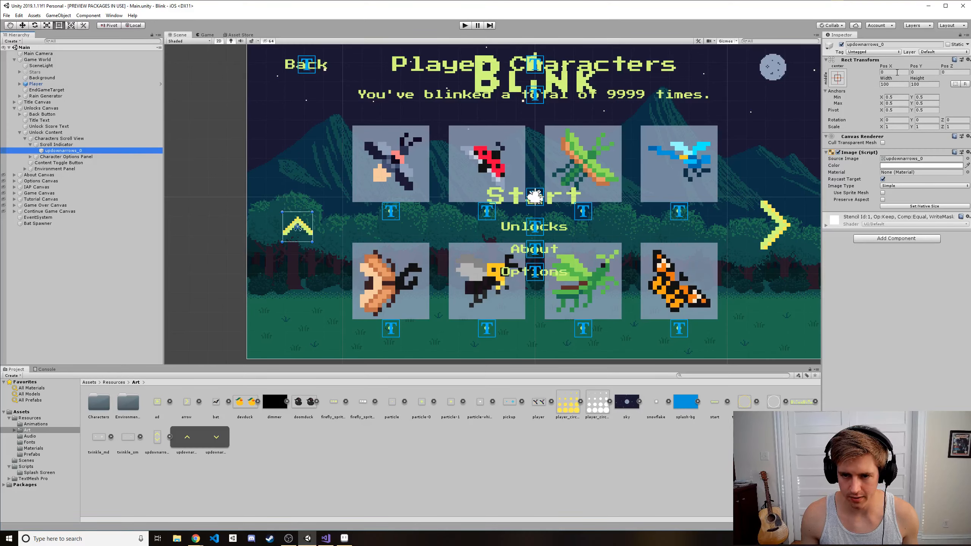
click(922, 73)
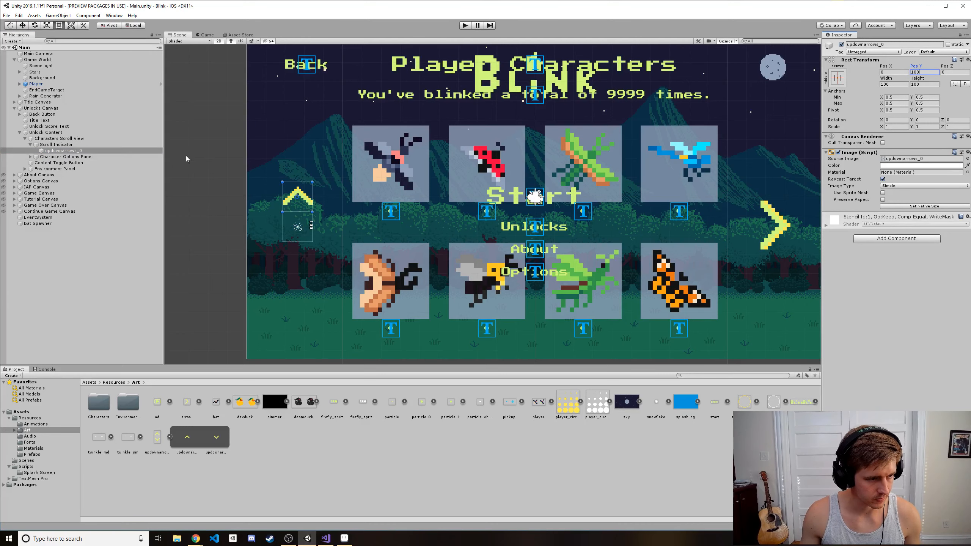
- Duplicate the updownarrows_0 object and rename the original "Up Arrow"
right_click(83, 152)
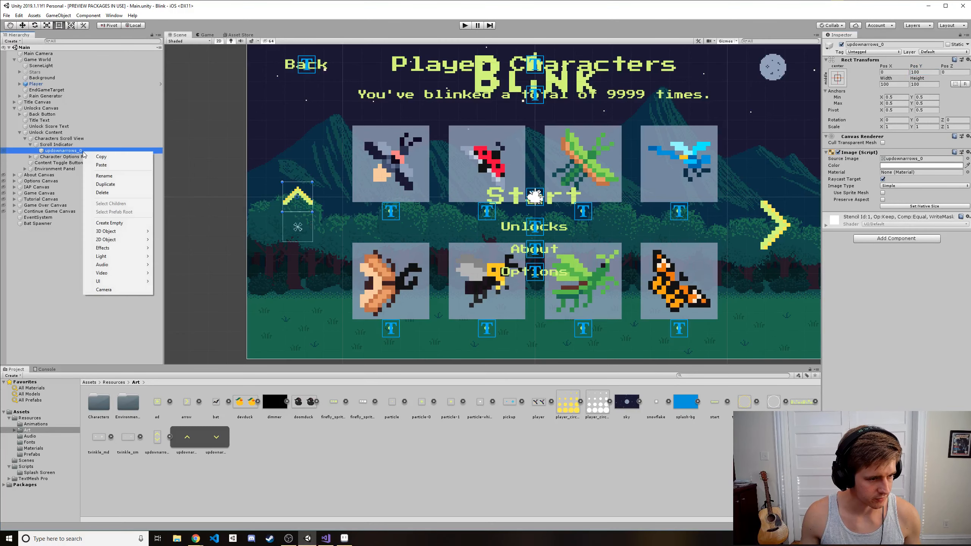
click(105, 184)
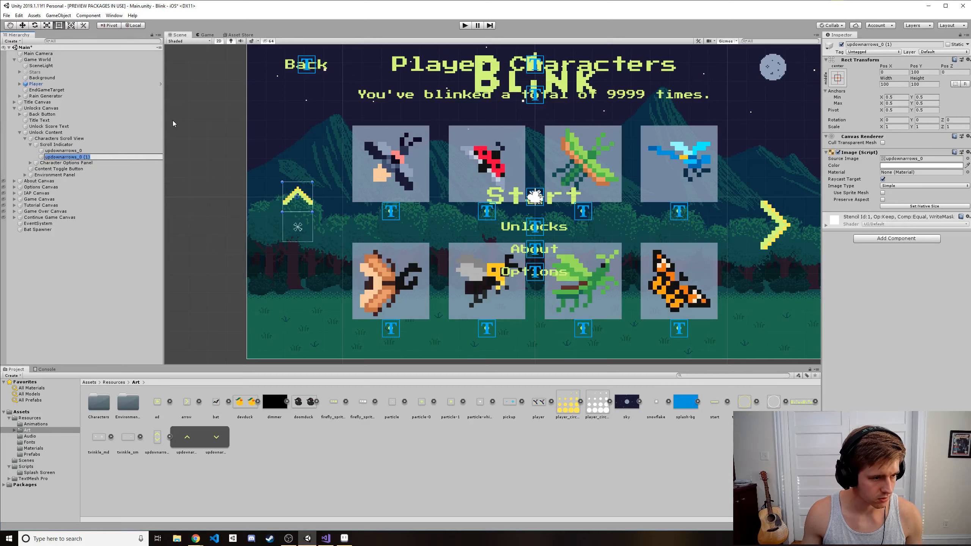
click(67, 151)
click(67, 152)
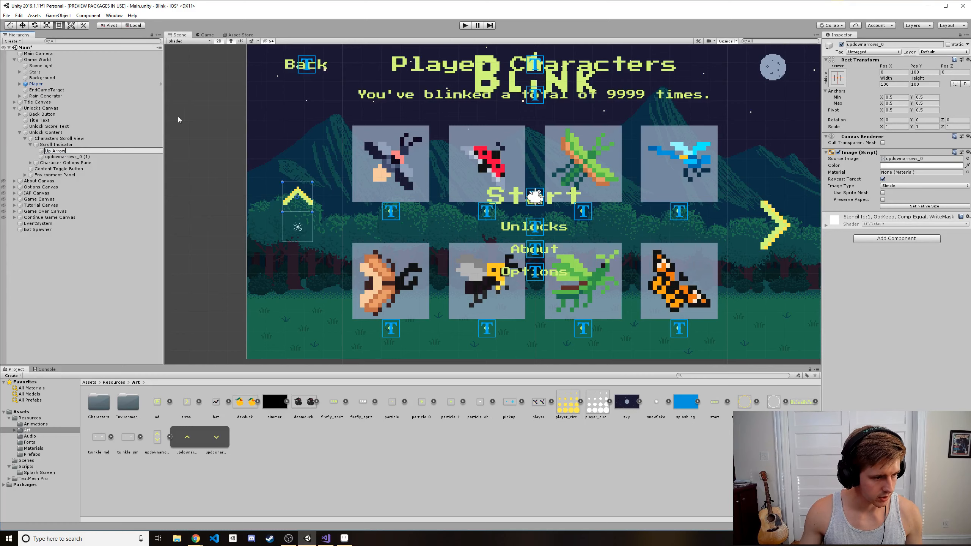
- Rename the duplicate "Down Arrow" and give it the updownarrows_1 source image and a Y position of -100
click(84, 157)
click(90, 156)
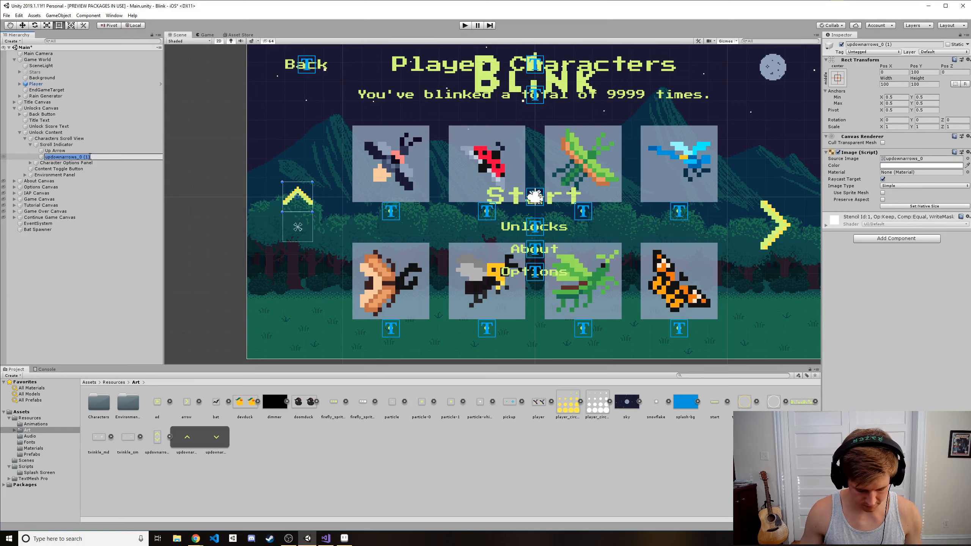
text(Down Arrow)
key(Return)
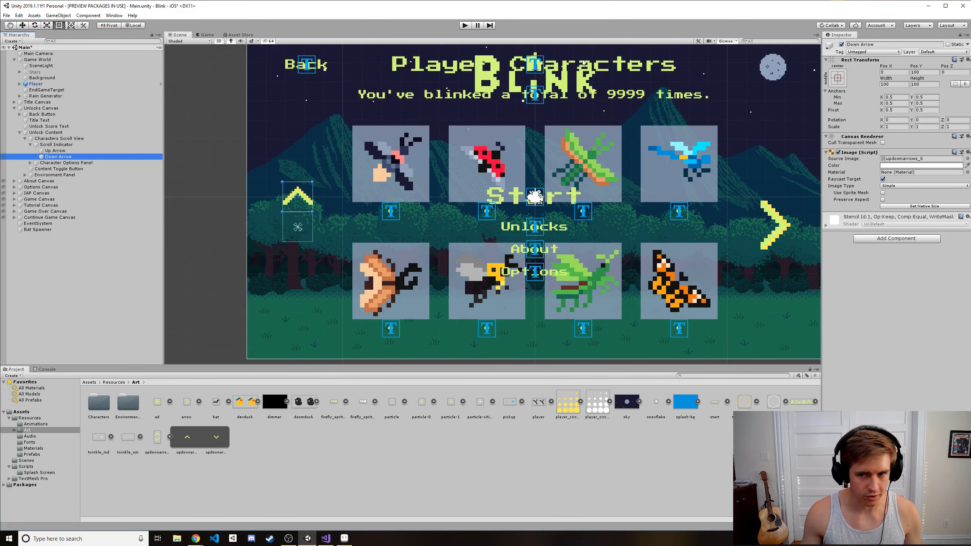
click(917, 72)
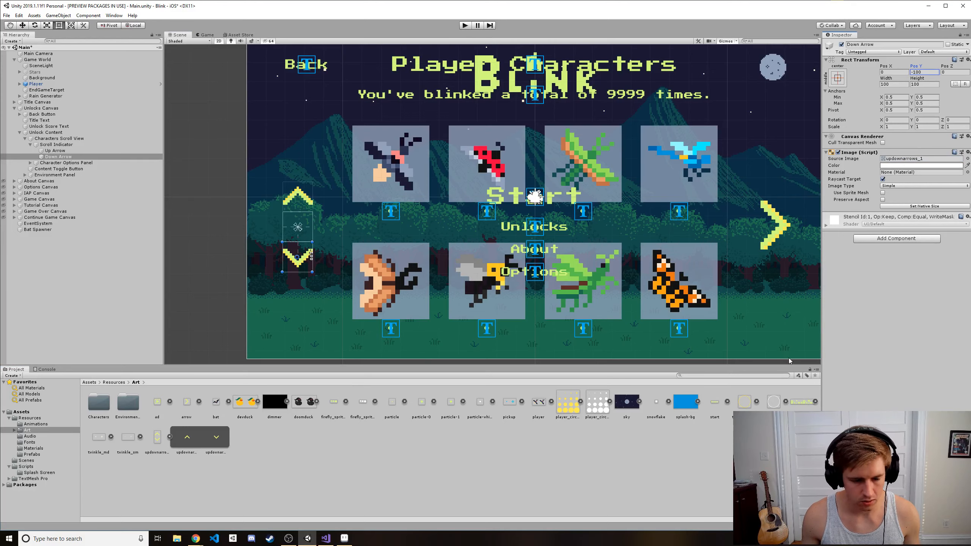
- Run the game, open the Unlocks screen and try the up and down arrows and the content toggle arrow
click(465, 26)
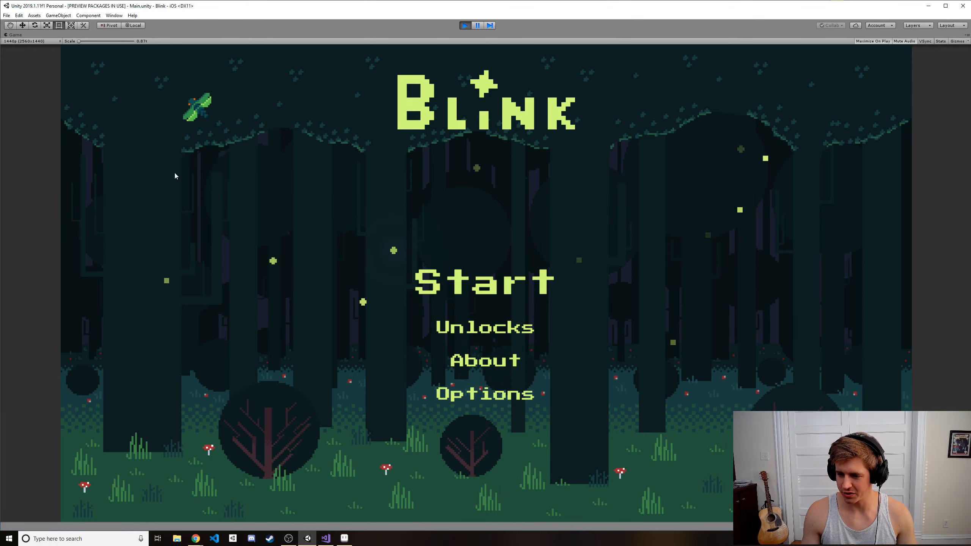
click(469, 328)
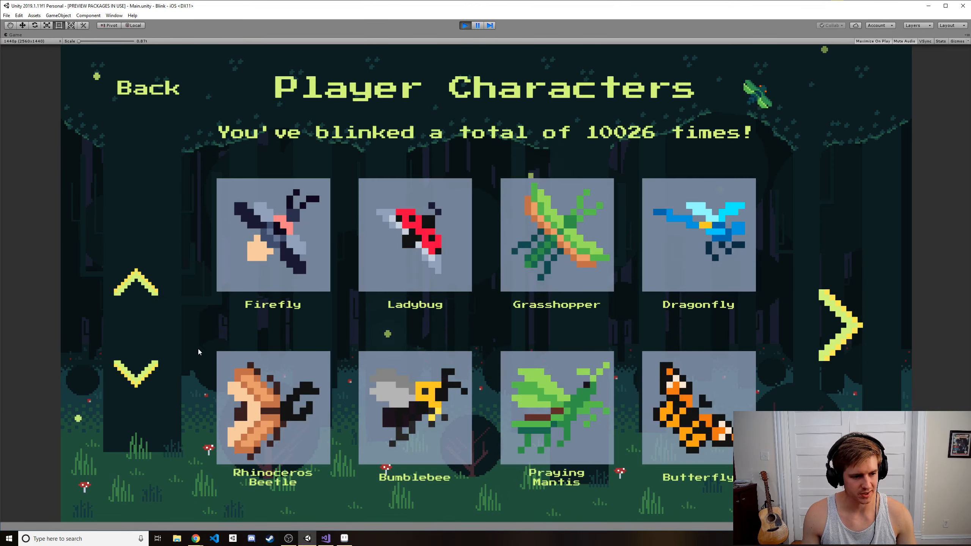
click(144, 381)
click(142, 282)
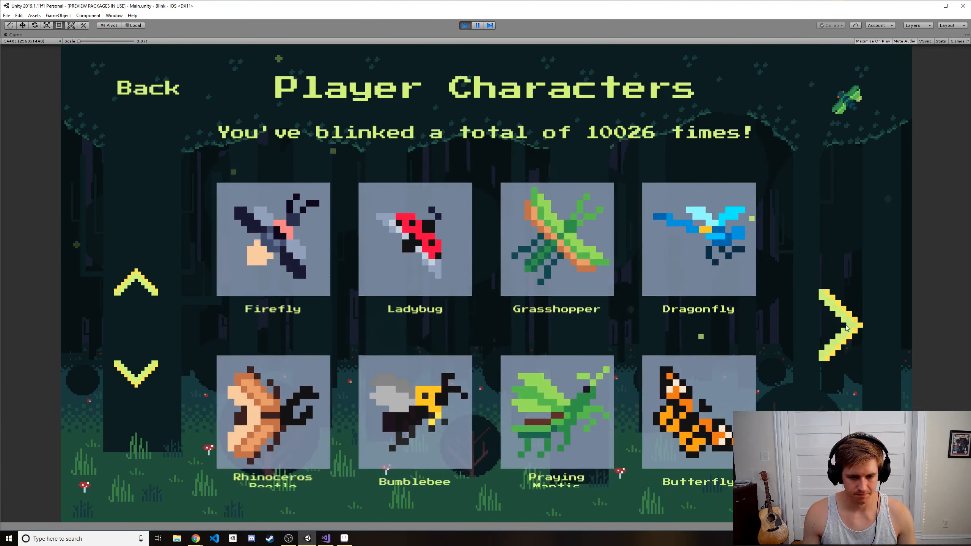
click(839, 327)
click(140, 326)
- Scroll through the Player Characters list in both directions to check the indicator arrows, and stop the game
scroll(351, 224, down, 3)
scroll(351, 224, up, 3)
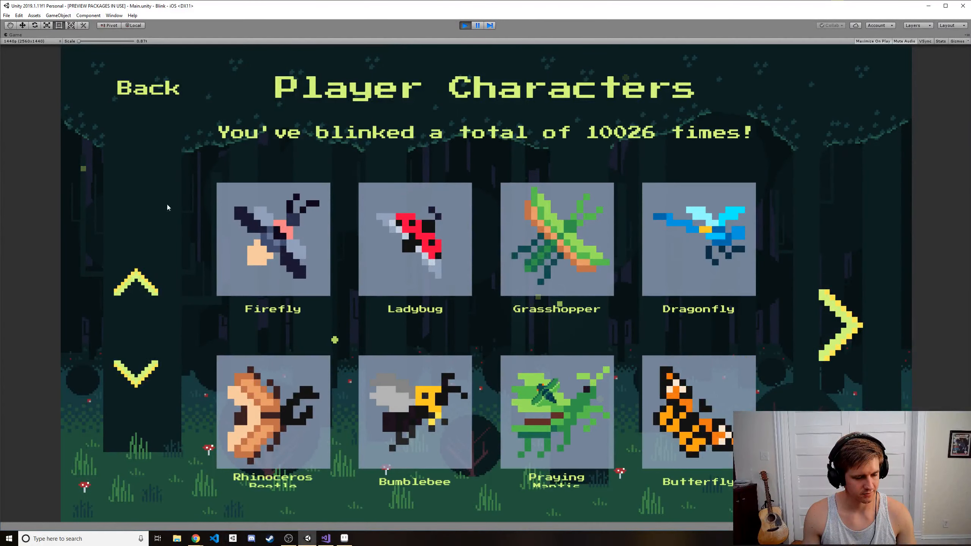
scroll(168, 187, down, 3)
scroll(168, 187, up, 3)
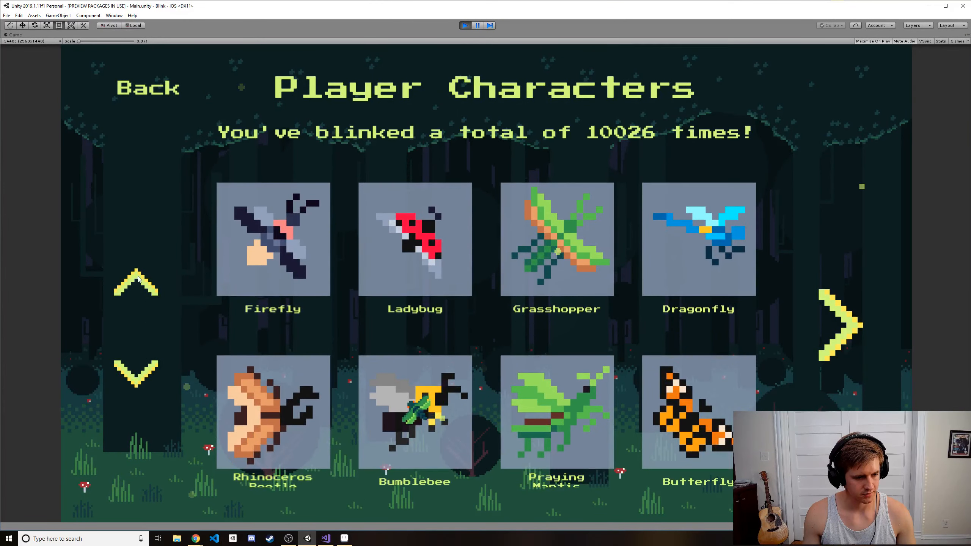
scroll(383, 241, down, 3)
scroll(384, 241, up, 2)
scroll(401, 298, down, 2)
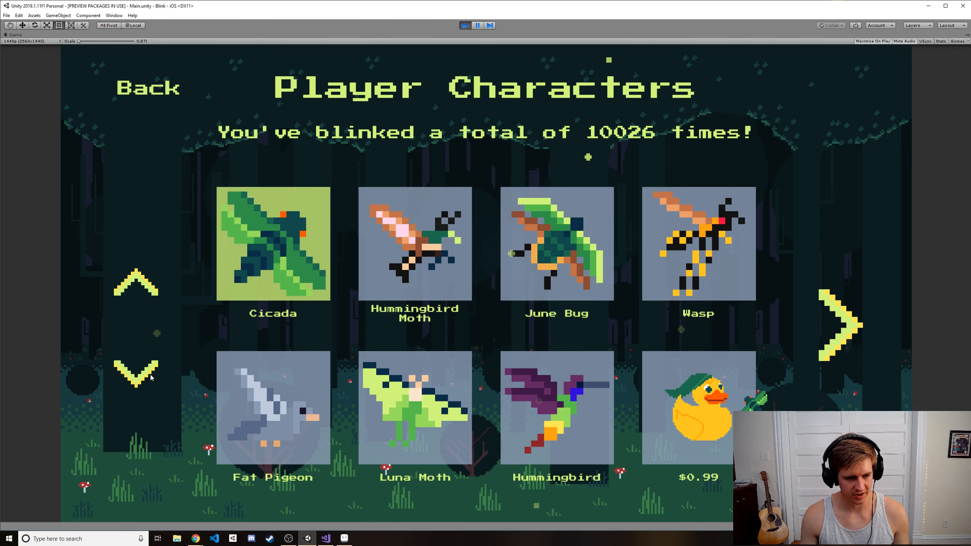
click(464, 26)
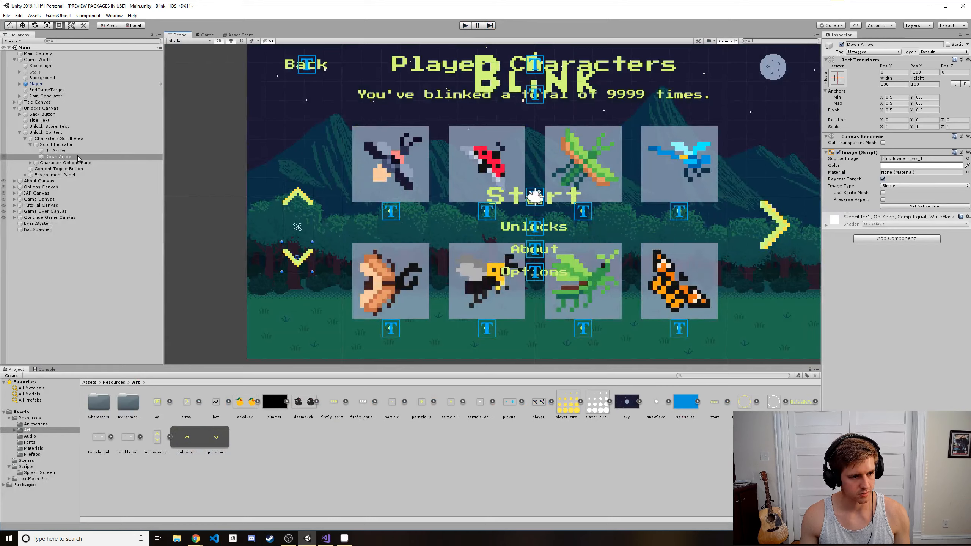
- Try X positions of -100 and 100 on the Up Arrow and Down Arrow together, and clear the value
click(76, 145)
click(78, 150)
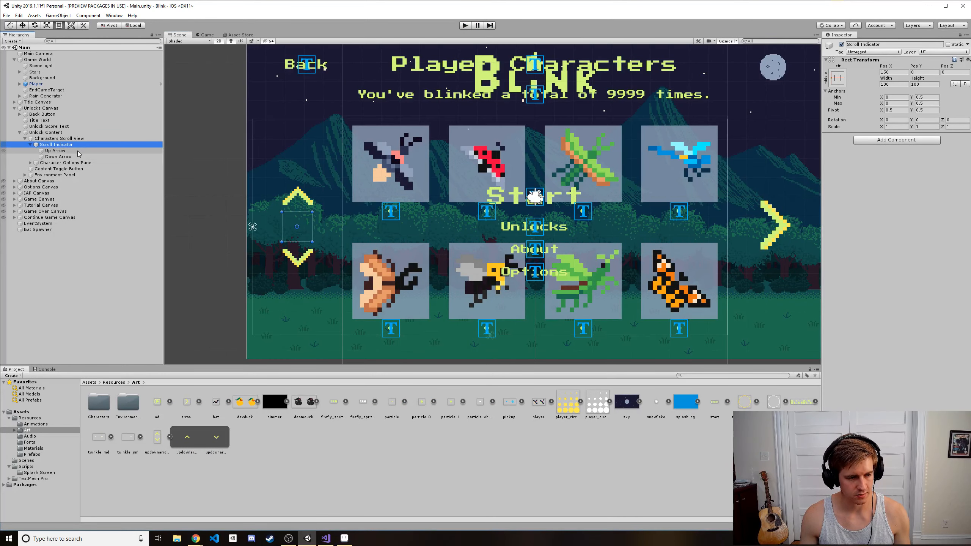
shift+click(77, 156)
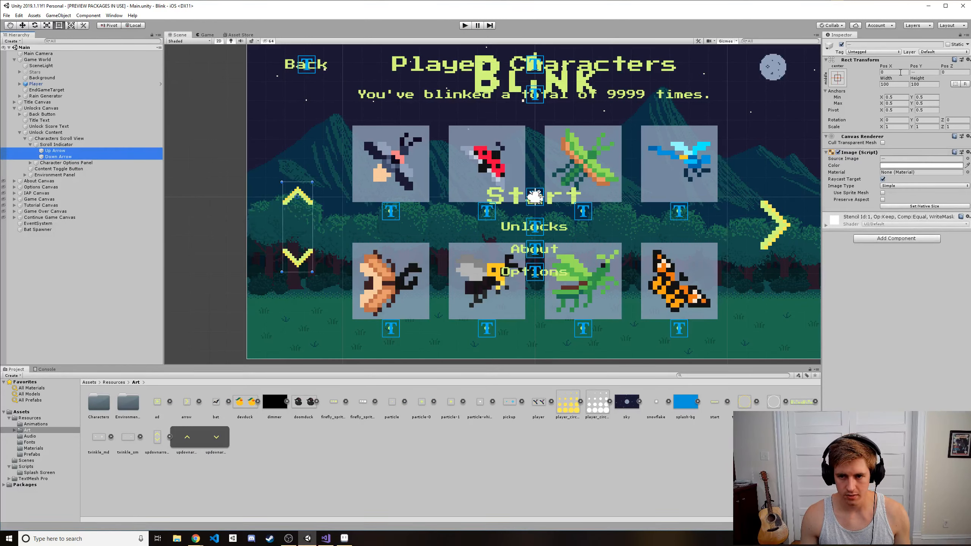
click(917, 73)
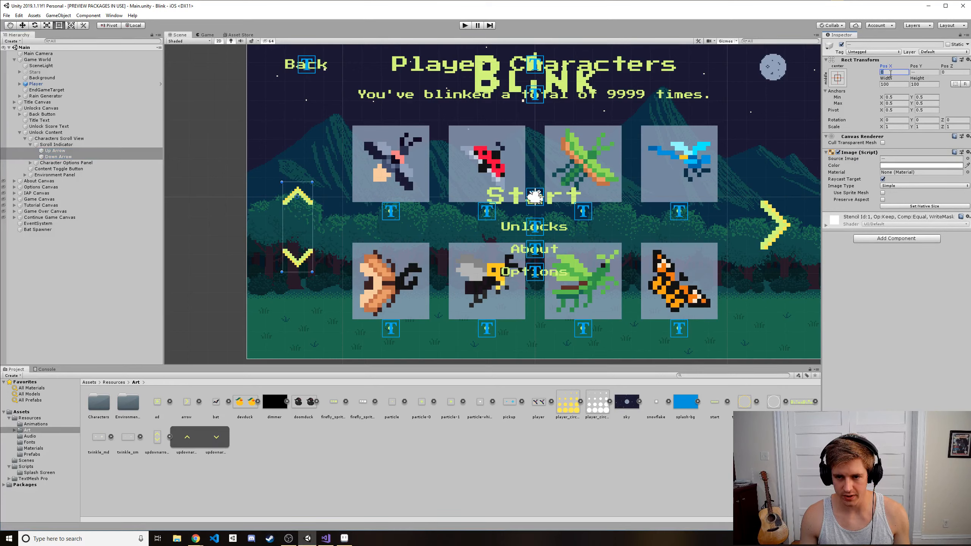
text(-100)
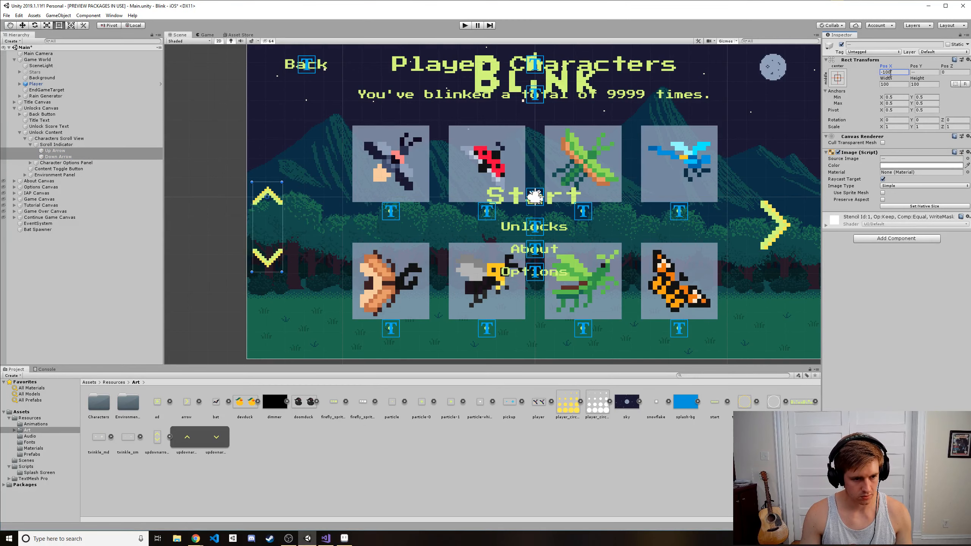
key(BackSpace)
key(BackSpace)
key(BackSpace)
key(BackSpace)
text(100)
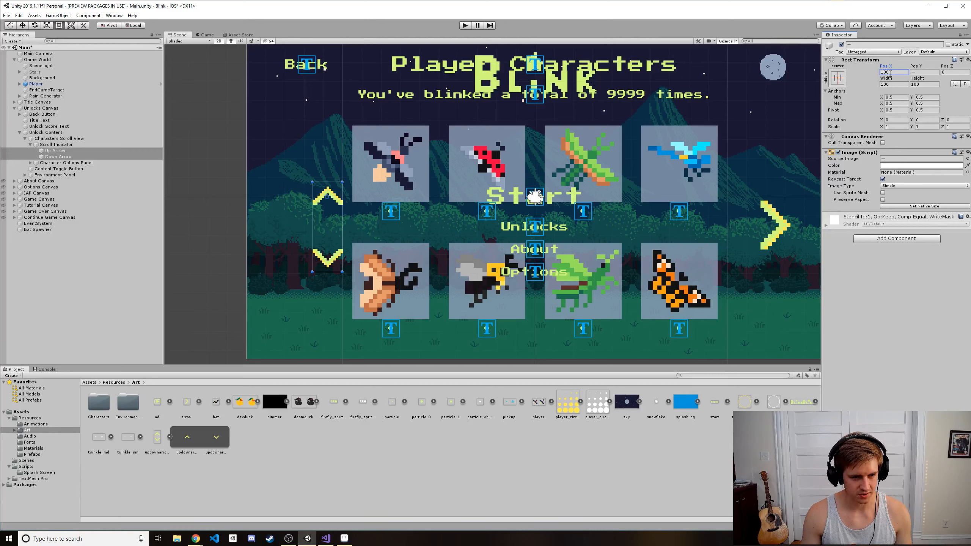
key(BackSpace)
key(BackSpace)
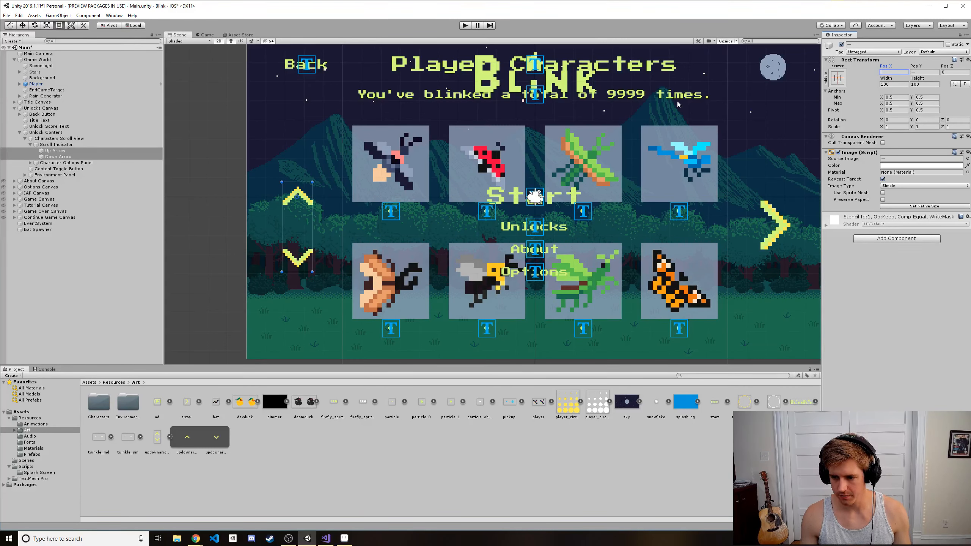
- Run the game, open the Unlocks screen, try the up and down arrows several times, and stop the game
click(465, 26)
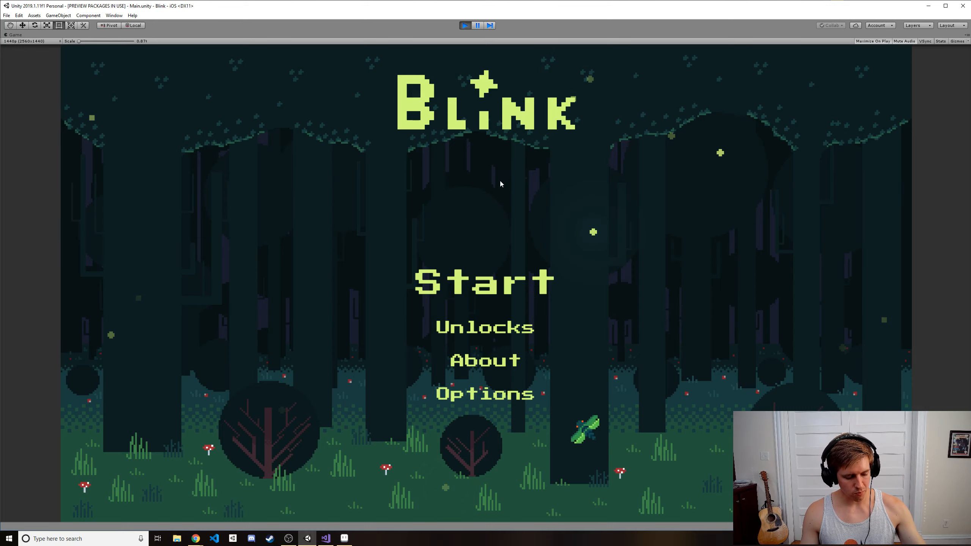
click(474, 328)
click(151, 372)
click(149, 284)
click(136, 372)
click(136, 283)
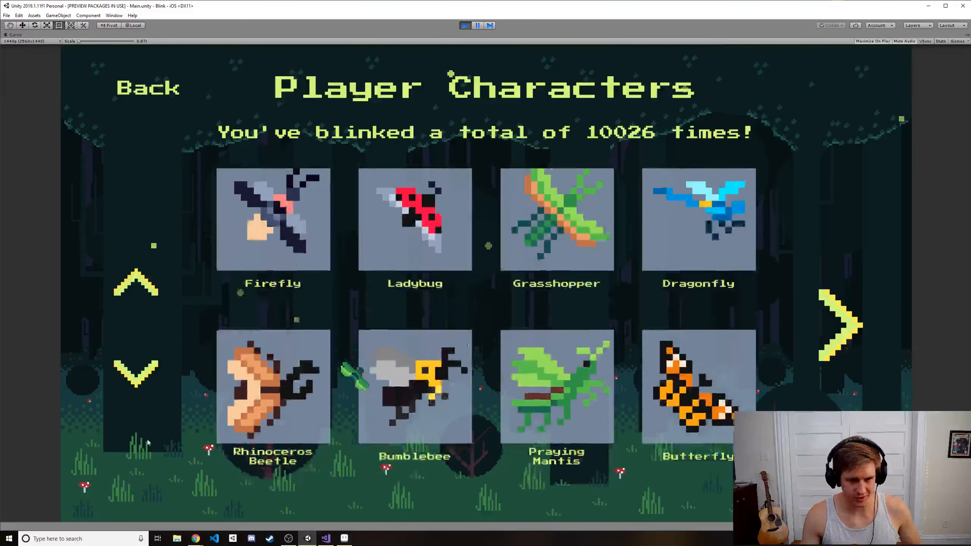
click(465, 26)
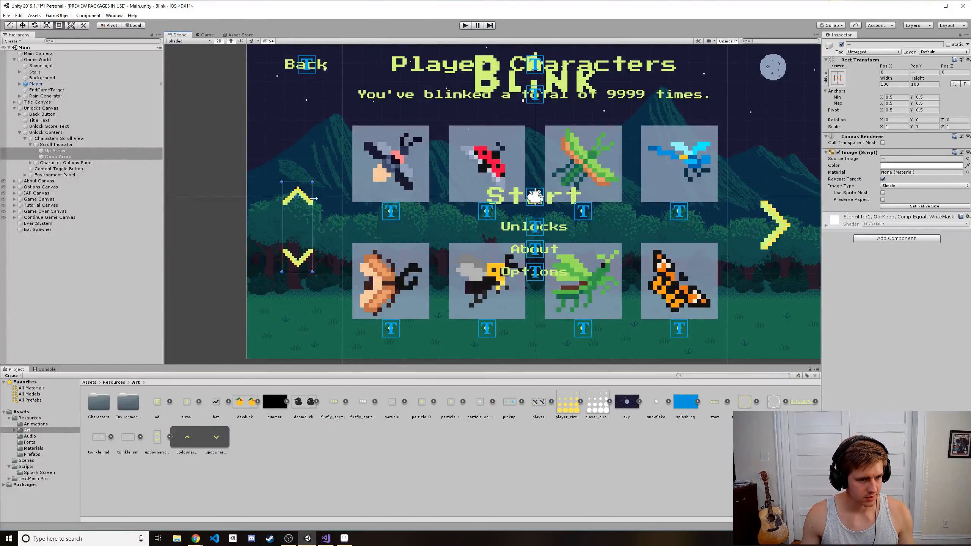
- Set the width and height of both the Up Arrow and Down Arrow to 200
shift+click(300, 202)
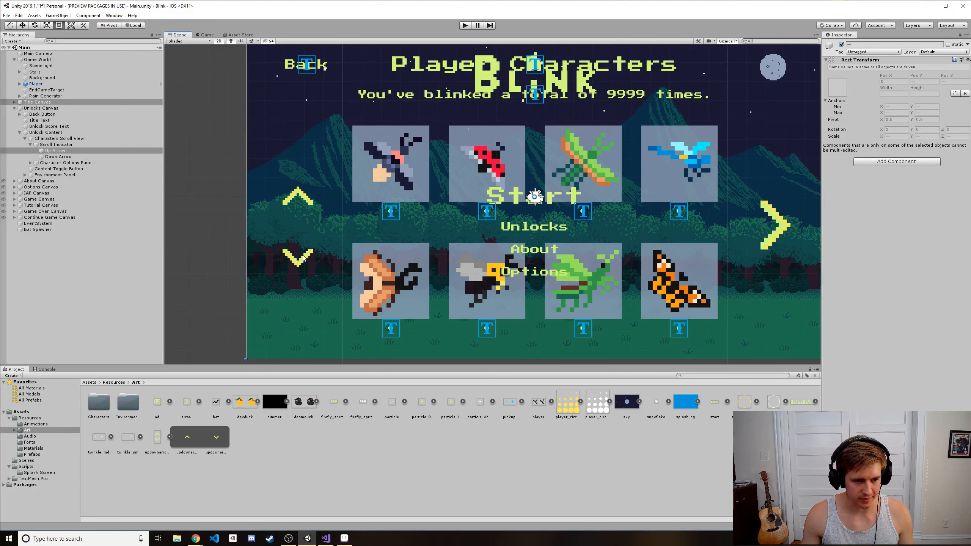
shift+click(57, 156)
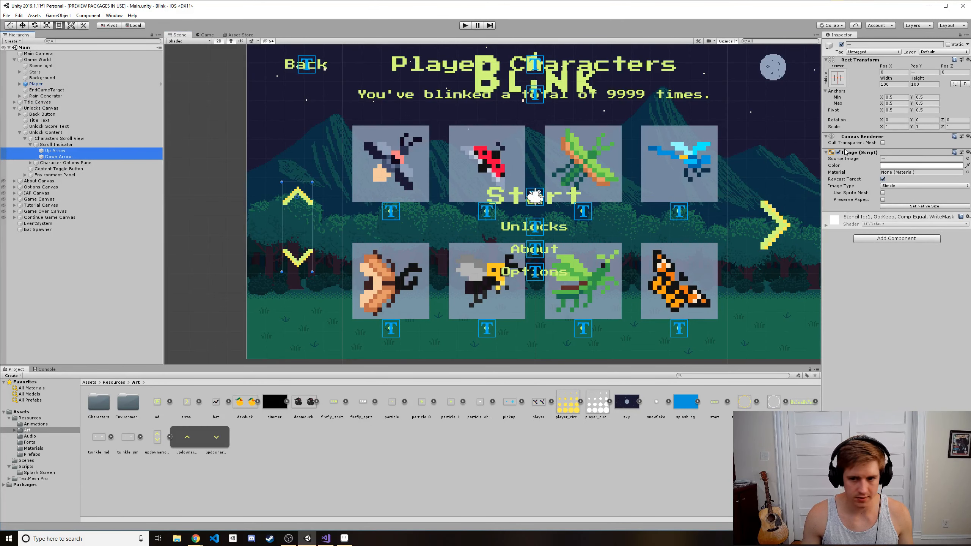
click(890, 83)
text(200)
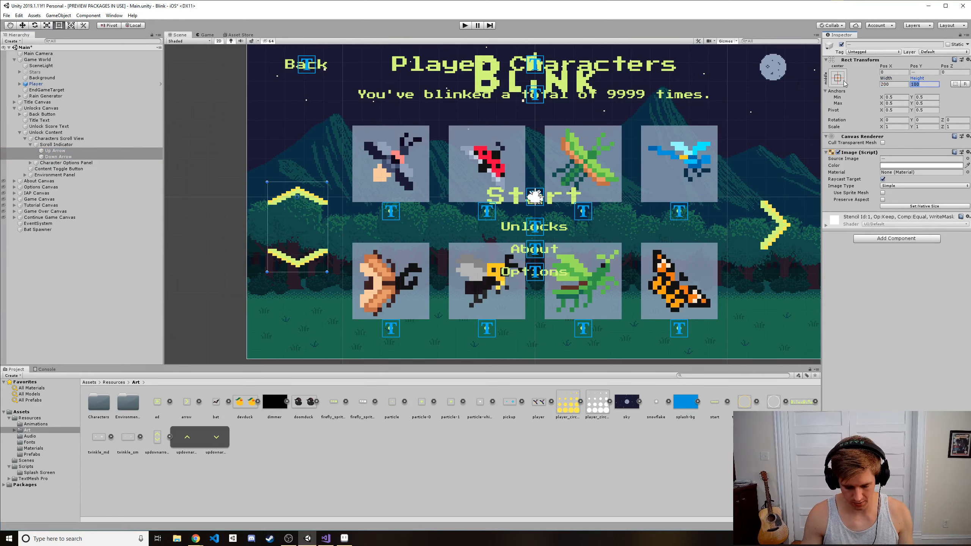
text(200)
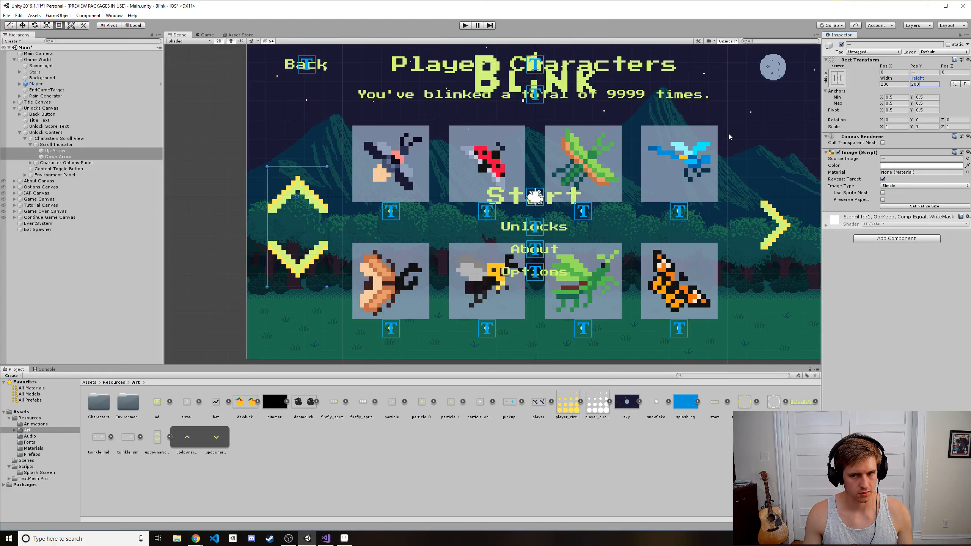
- Reduce the width and height of both scroll arrows to 150
text(150)
key(Tab)
key(BackSpace)
text(150)
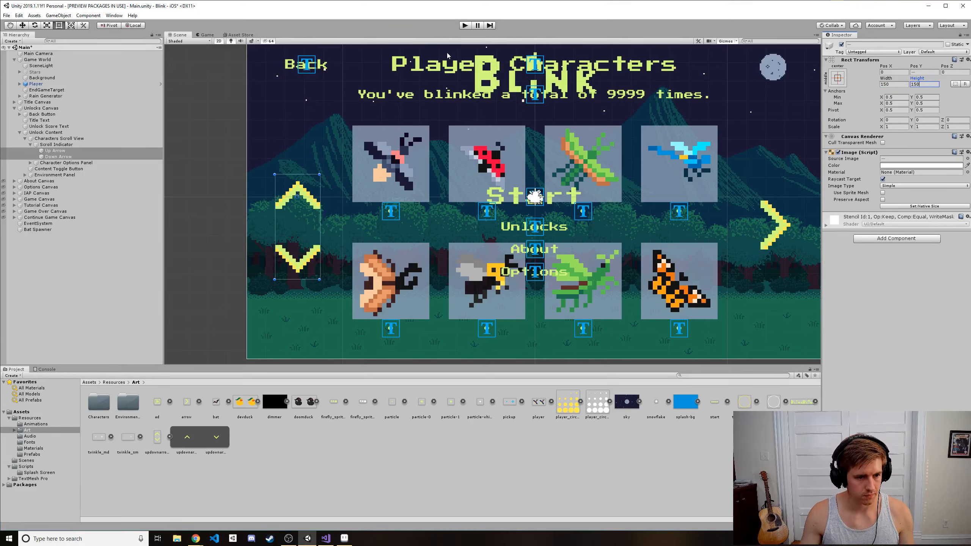
- Run the game, scroll through the Player Characters list on the Unlocks screen to check the arrow size, and stop the game
click(466, 25)
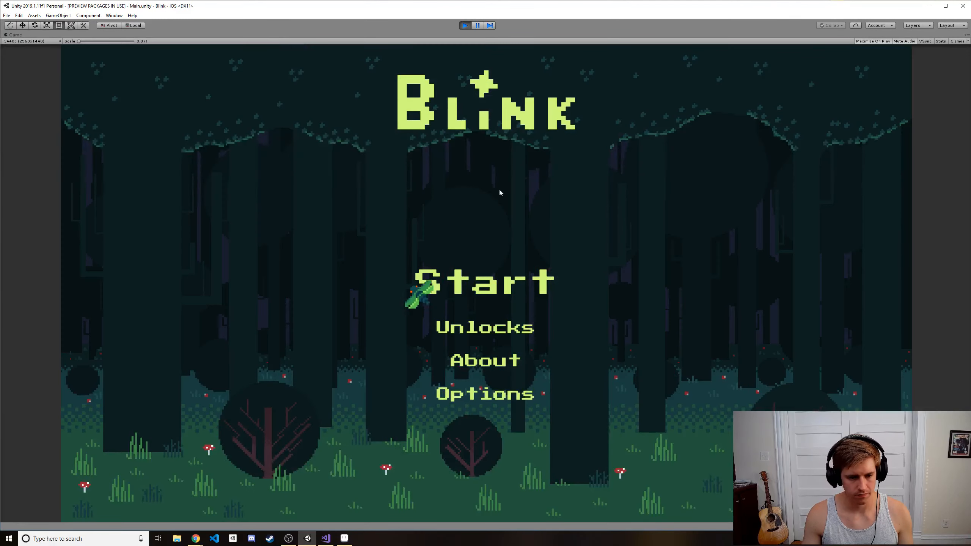
click(496, 325)
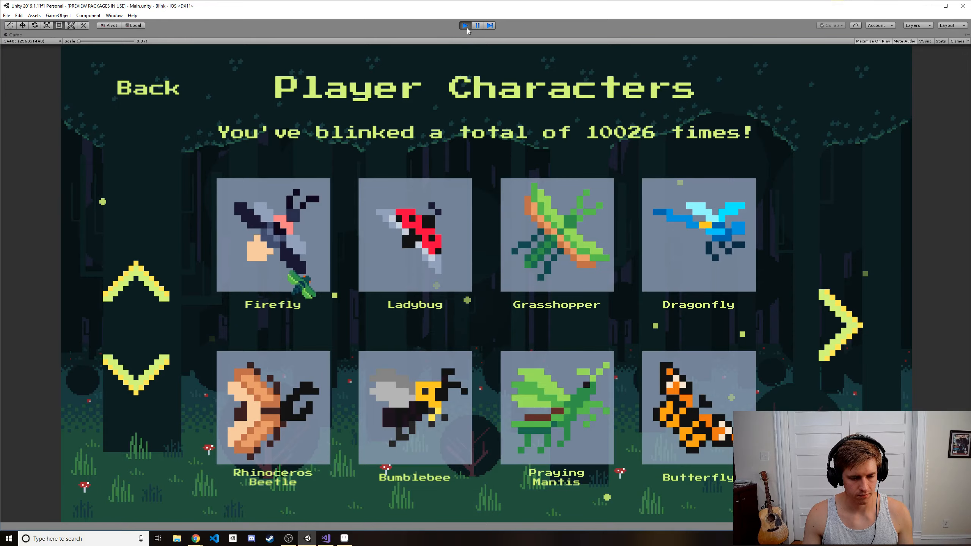
scroll(436, 299, down, 3)
drag(435, 298, 463, 531)
drag(500, 347, 505, 243)
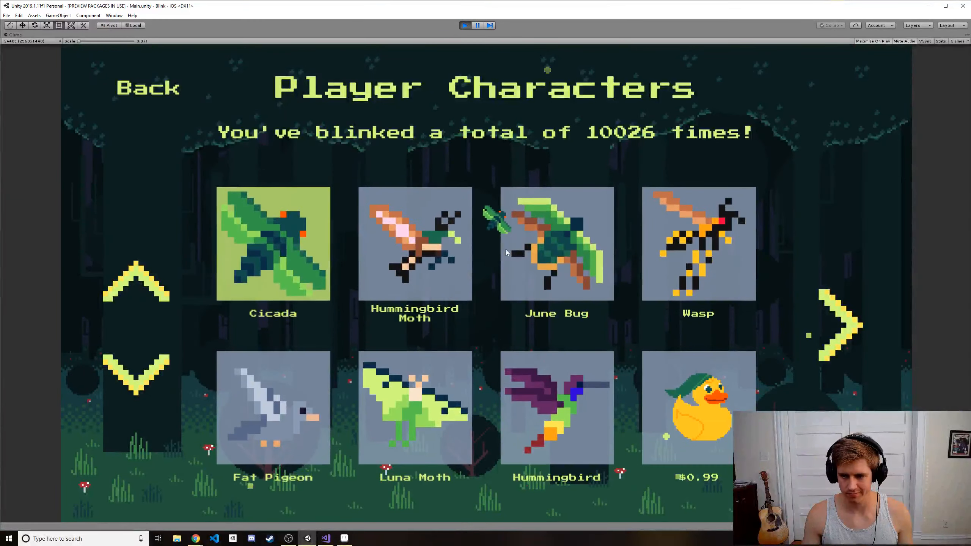
click(470, 26)
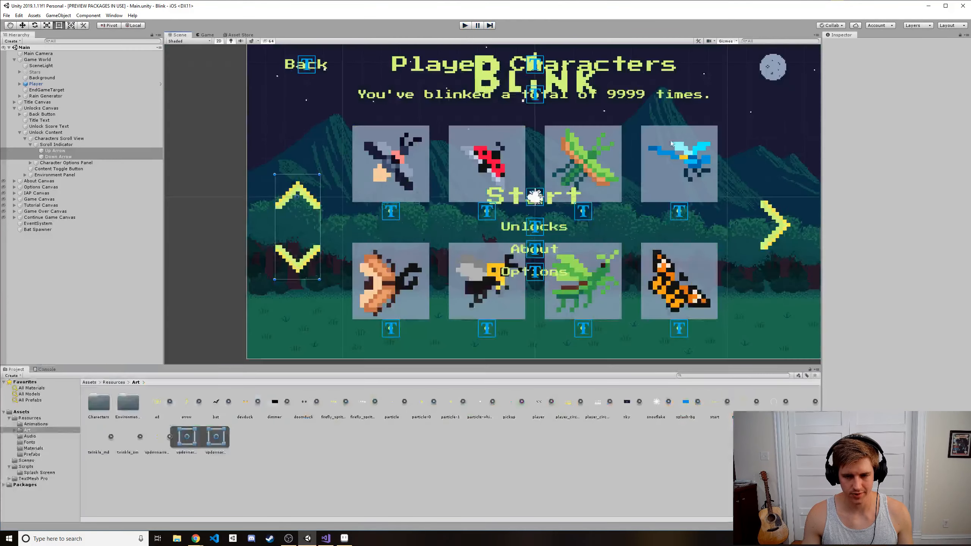
- Set the width and height of both scroll arrows to 100
text(100)
key(Tab)
text(100)
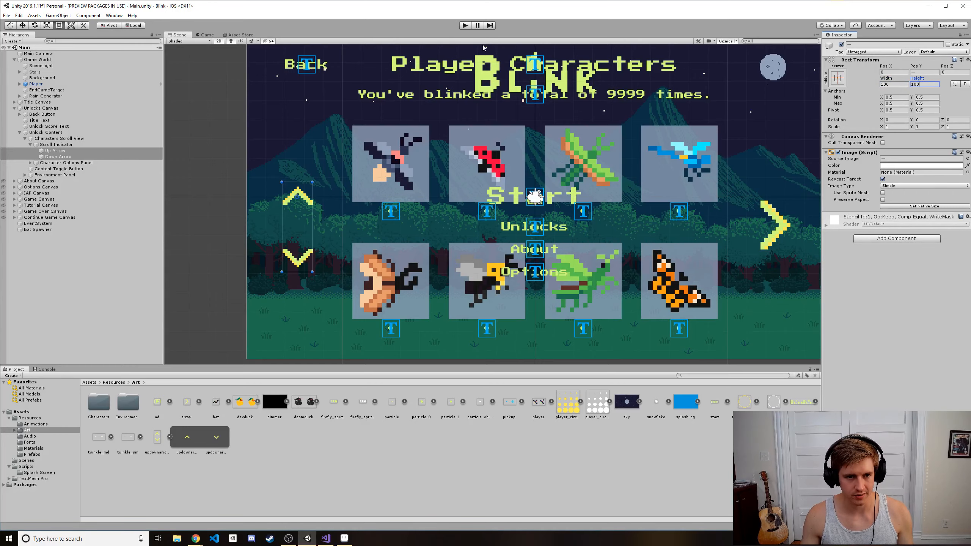
- Run the game, check the smaller arrows beside the Player Characters list while scrolling it, and stop the game
key(ctrl+p)
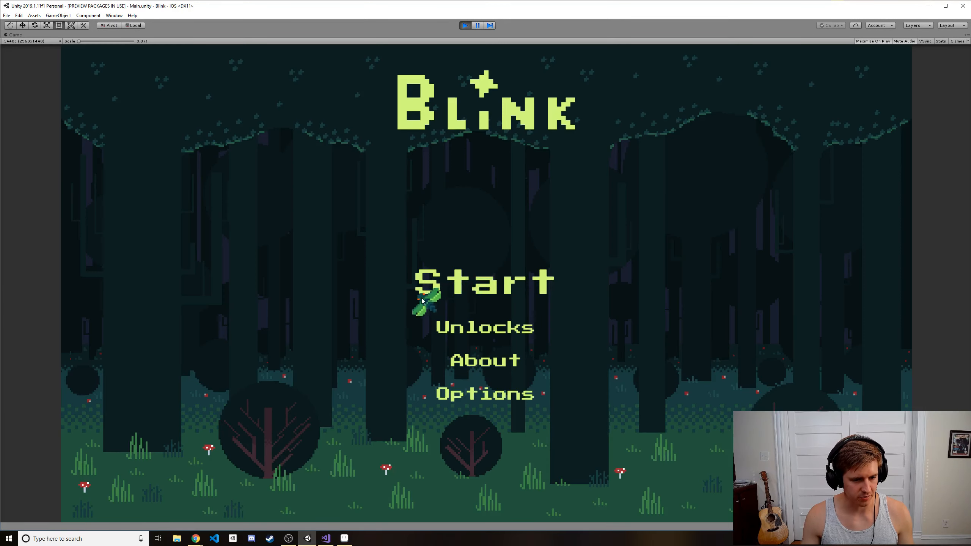
click(476, 331)
drag(491, 165, 456, 356)
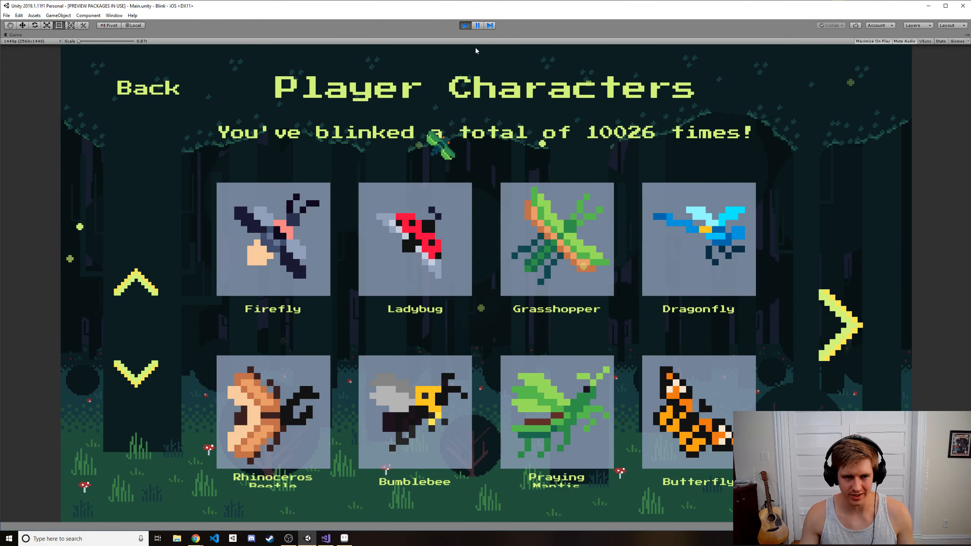
click(465, 26)
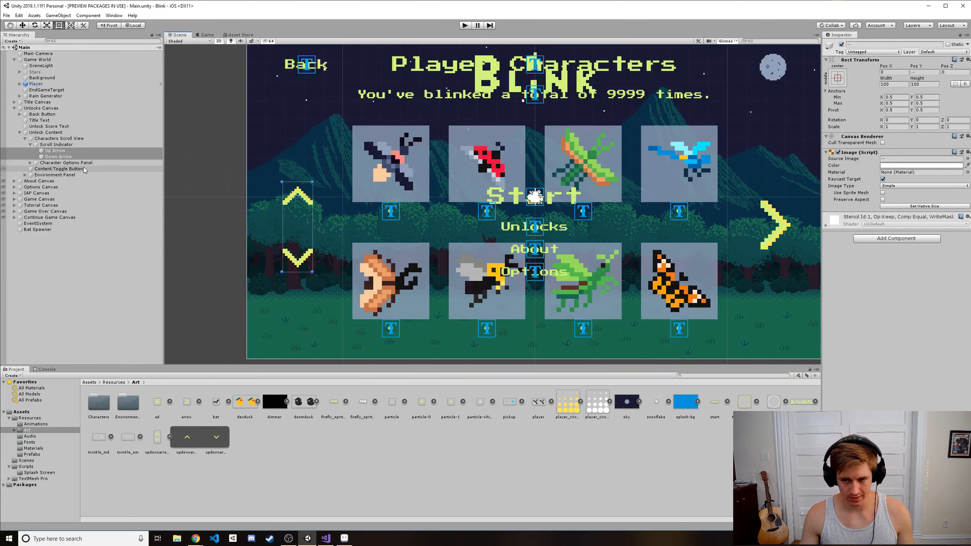
- Set the Up Arrow and Down Arrow to a width and height of 200 and check them on the running game's Unlocks screen
click(58, 169)
click(61, 156)
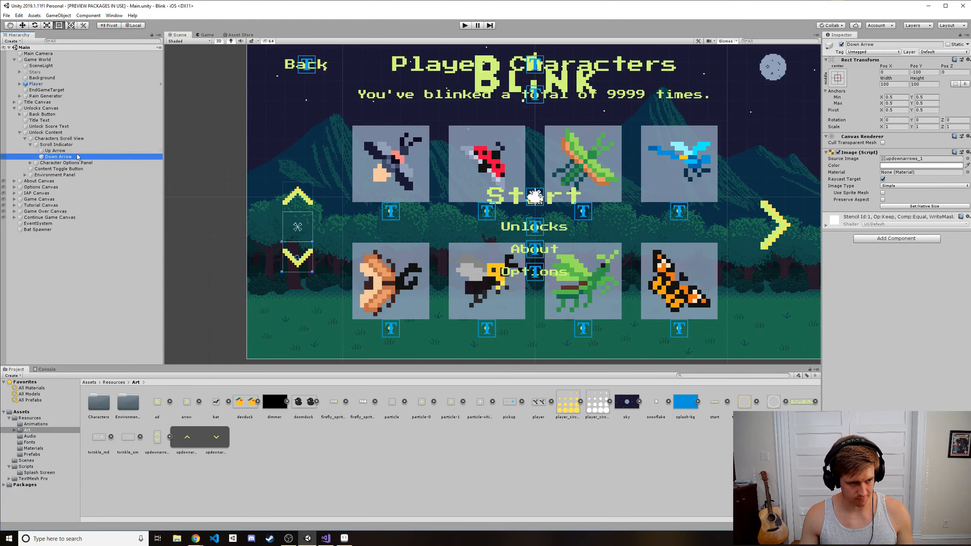
shift+click(55, 150)
click(894, 84)
text(200)
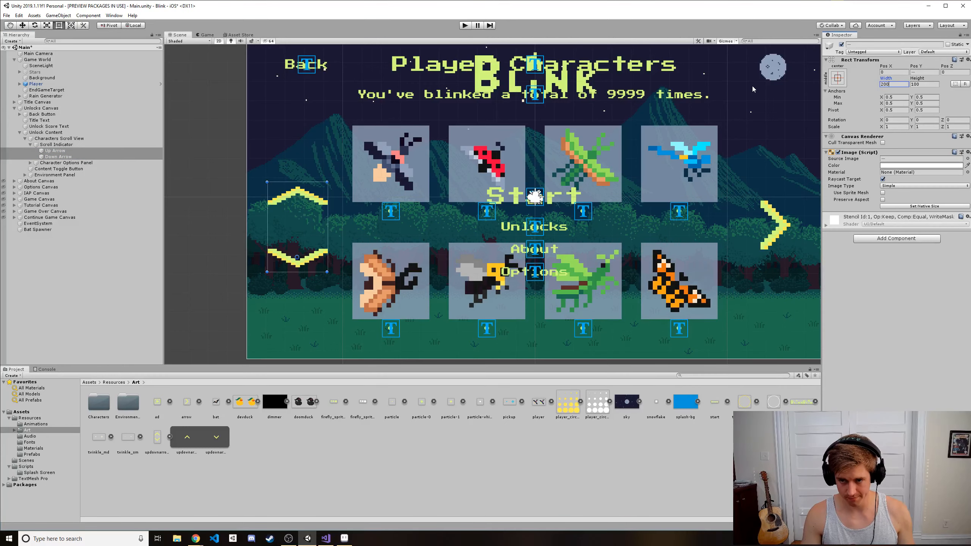
key(Tab)
text(200)
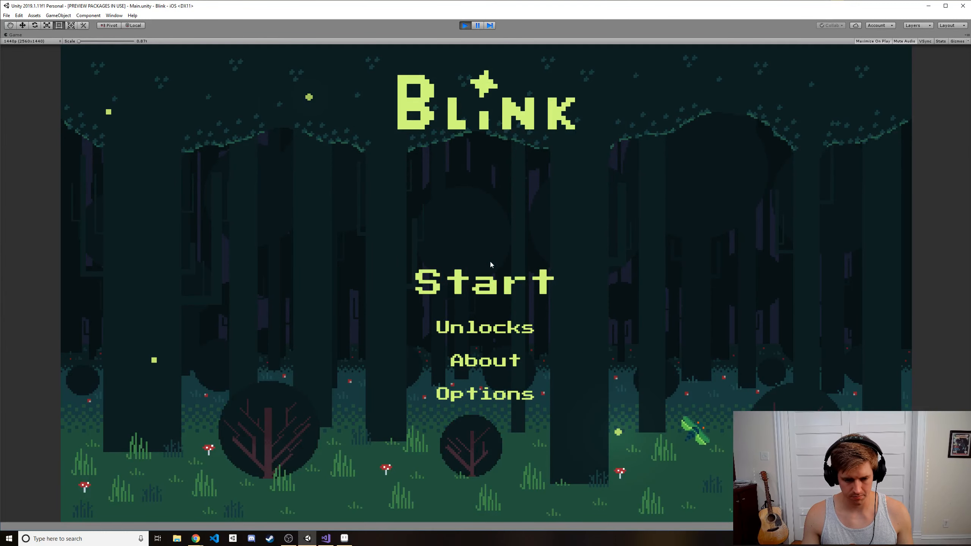
click(495, 335)
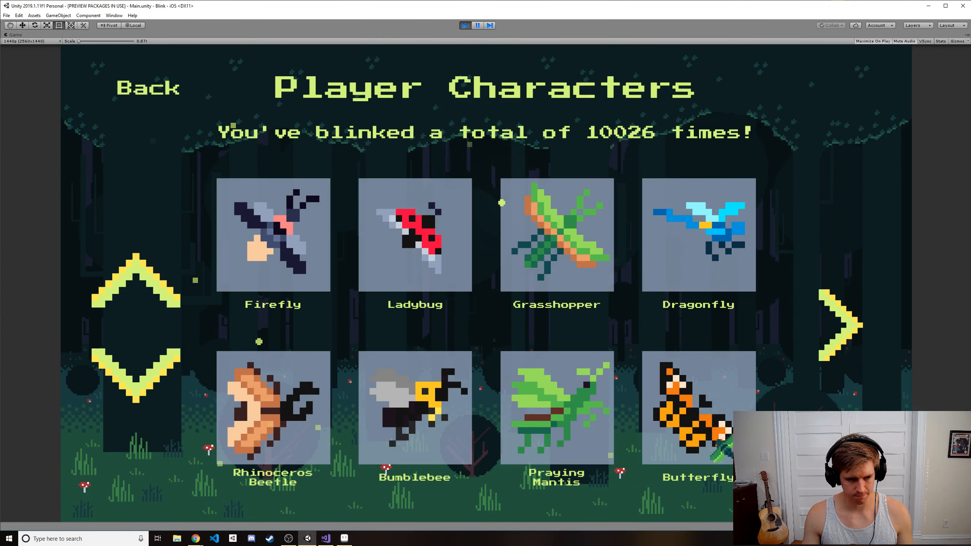
click(465, 25)
- Set both the Up Arrow and Down Arrow to a width of 175 and a height of 150
click(64, 170)
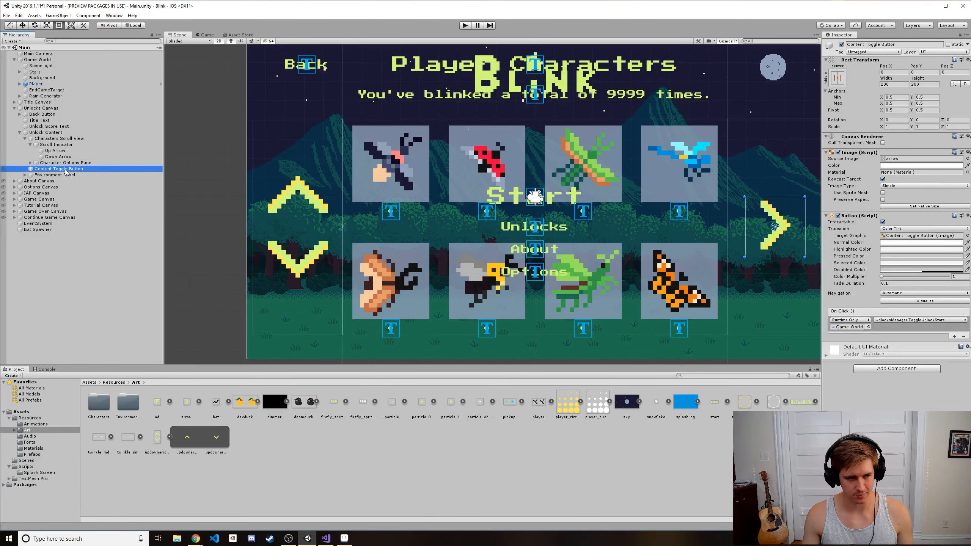
click(58, 157)
ctrl+click(57, 151)
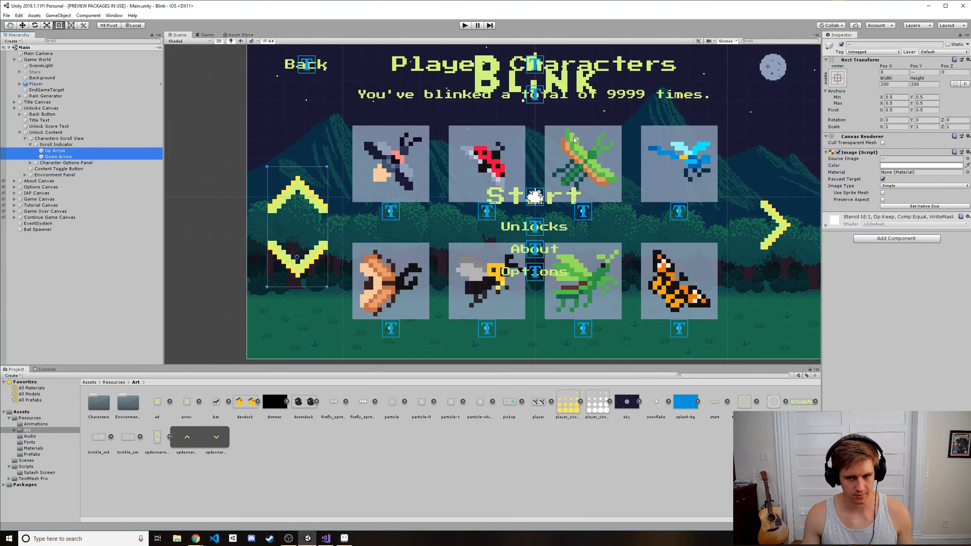
click(900, 84)
text(175)
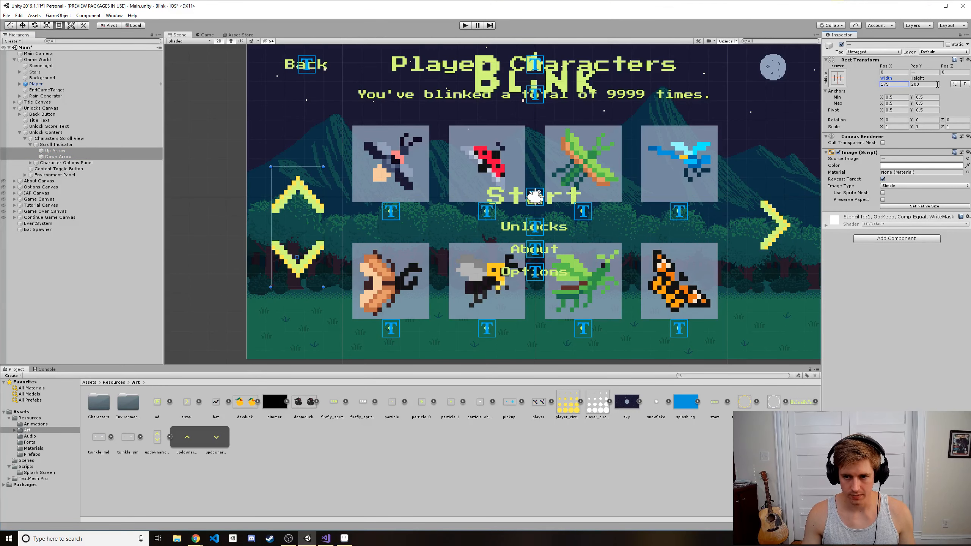
text(150)
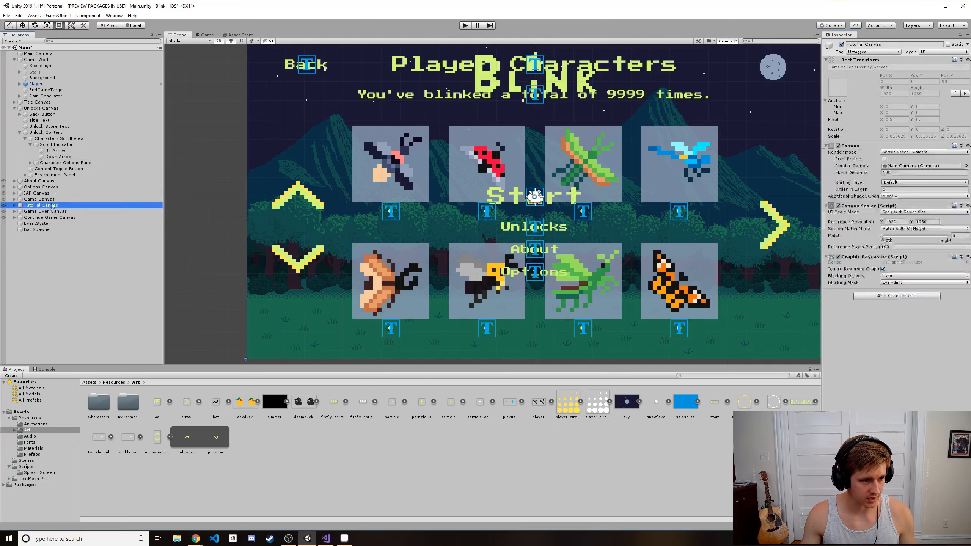
- Set the Up Arrow's Y position to 150
click(117, 152)
click(920, 72)
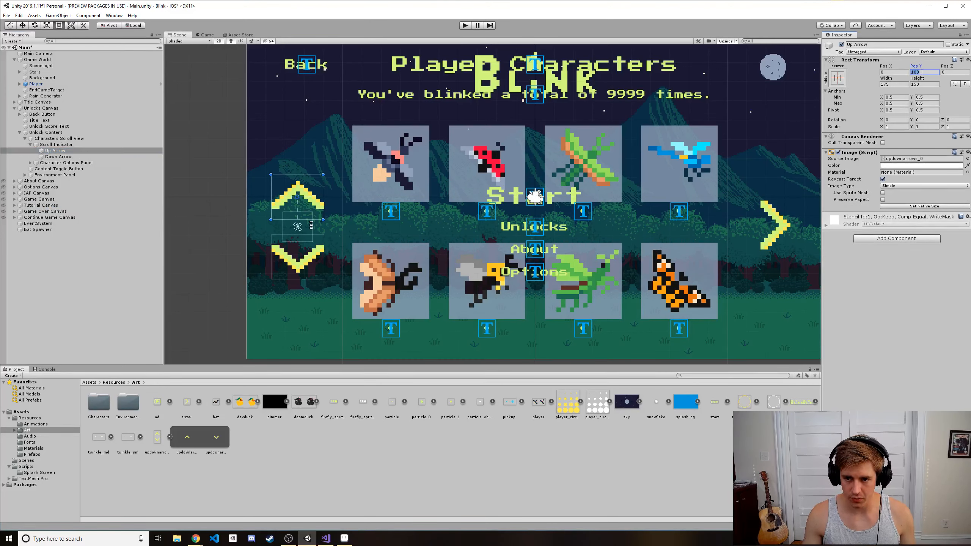
key(BackSpace)
key(BackSpace)
text(50)
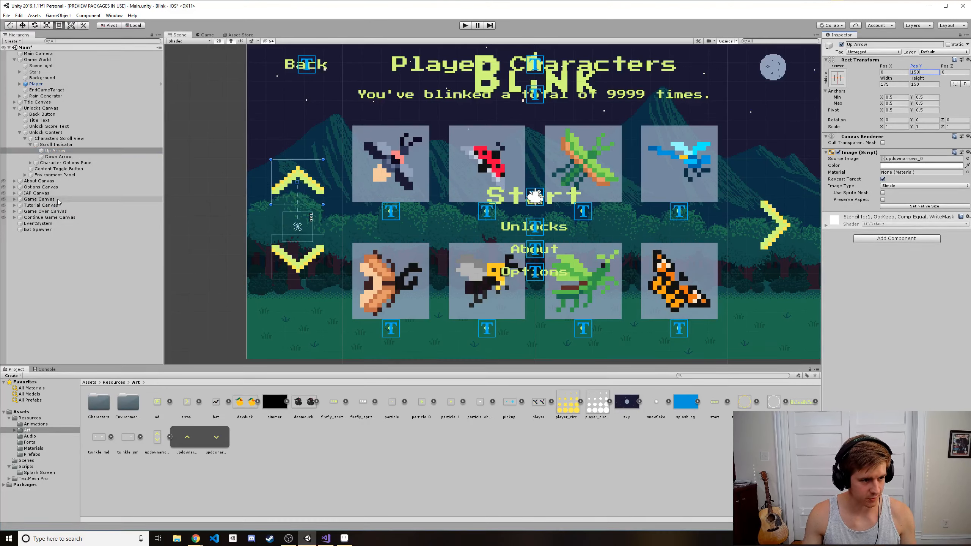
- Set the Down Arrow's Y position to -150 and run the game
click(114, 157)
click(928, 72)
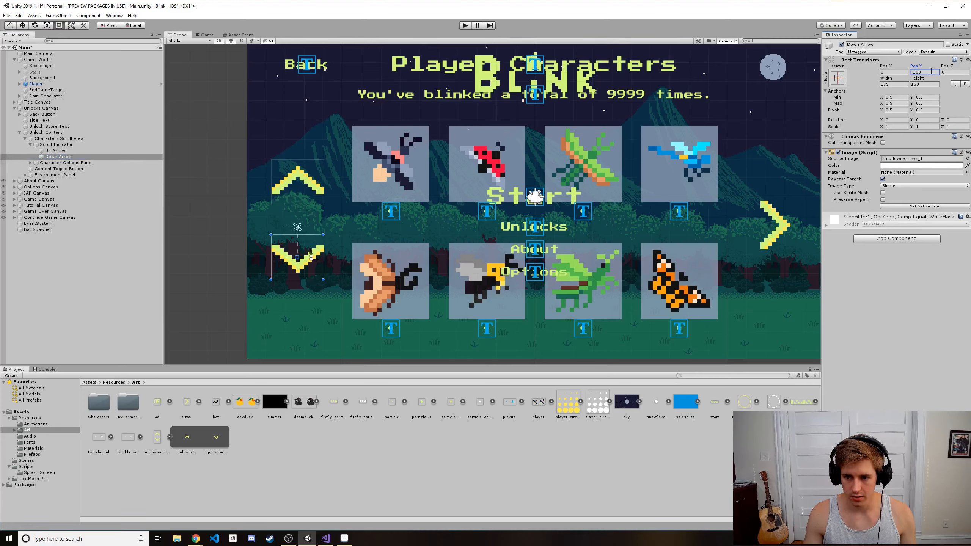
text(-1)
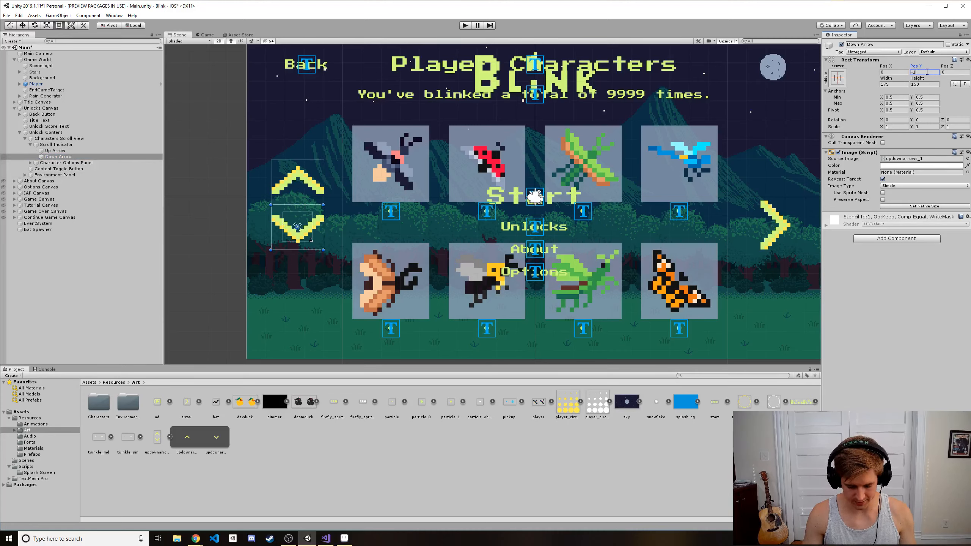
text(50)
click(465, 25)
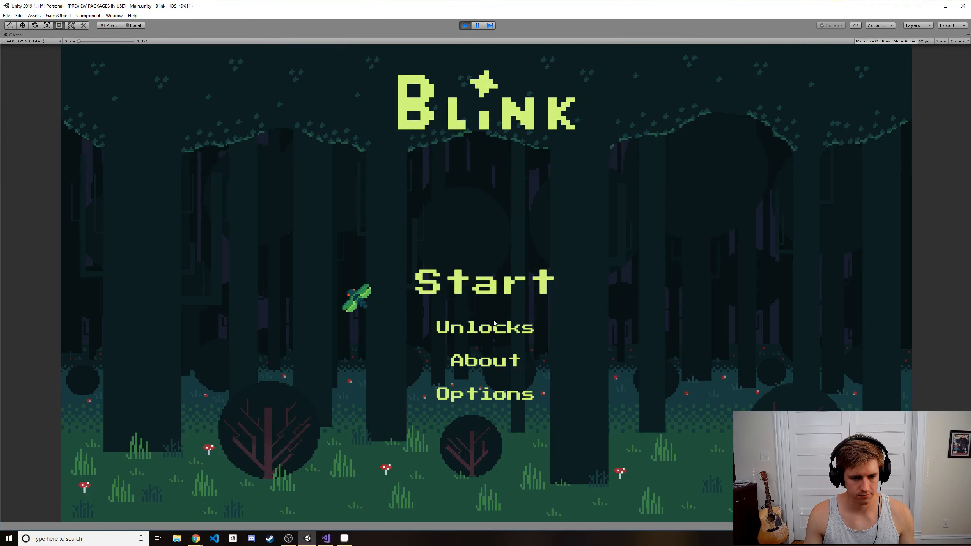
- Open the game's Unlocks screen and scroll the character grid up and down to check it against the arrows
click(501, 328)
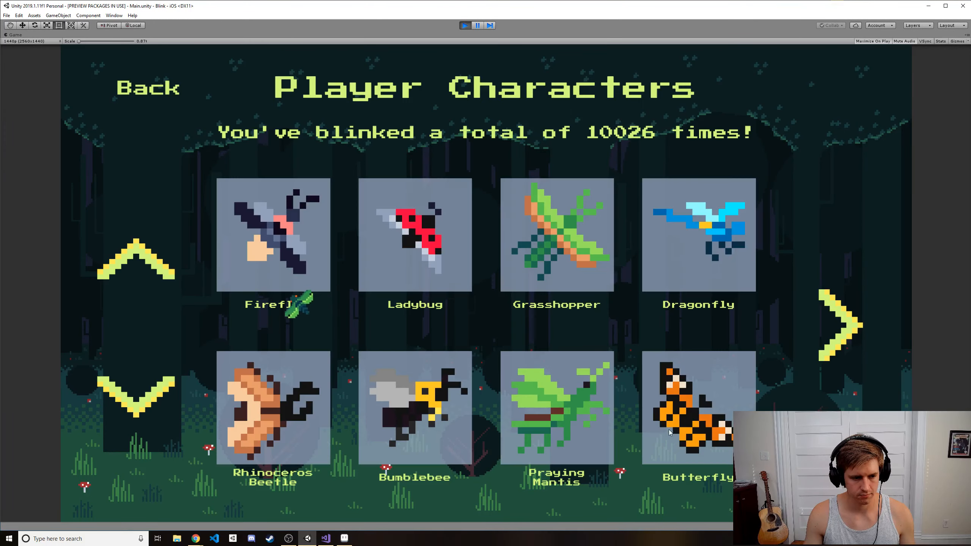
drag(665, 455, 617, 198)
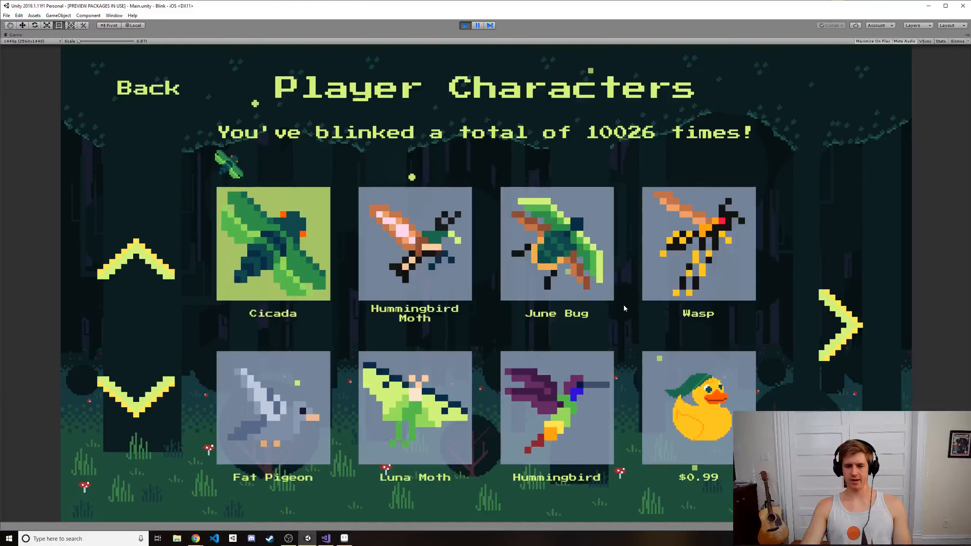
drag(623, 305, 647, 514)
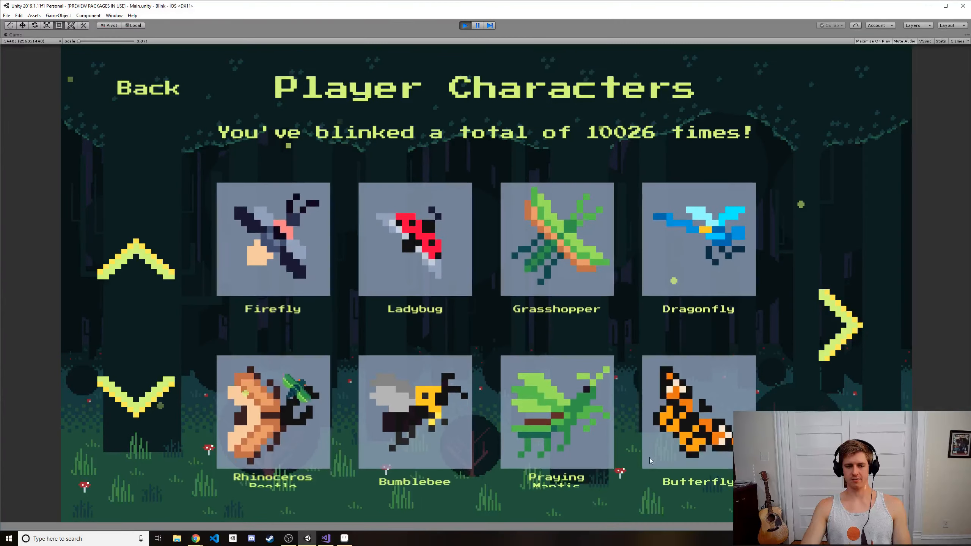
drag(649, 457, 624, 167)
drag(624, 268, 661, 512)
drag(663, 471, 647, 172)
drag(644, 244, 658, 522)
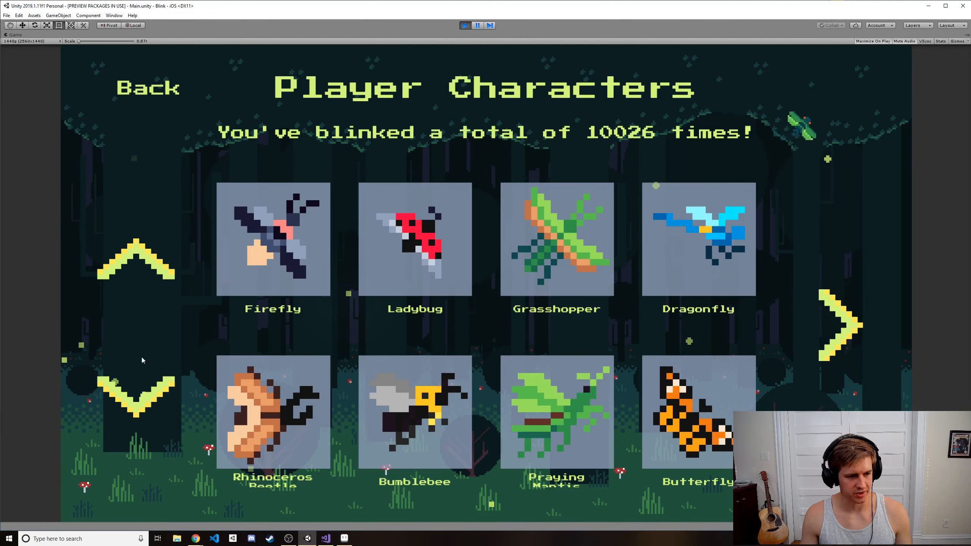
- Test scrolling the character grid from the down and up arrows, then stop the game
click(159, 404)
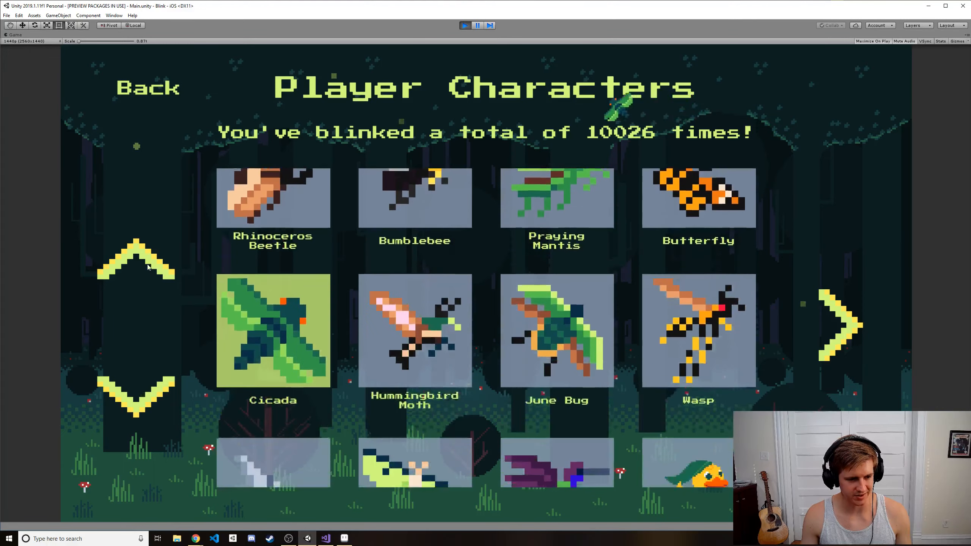
click(142, 255)
click(141, 402)
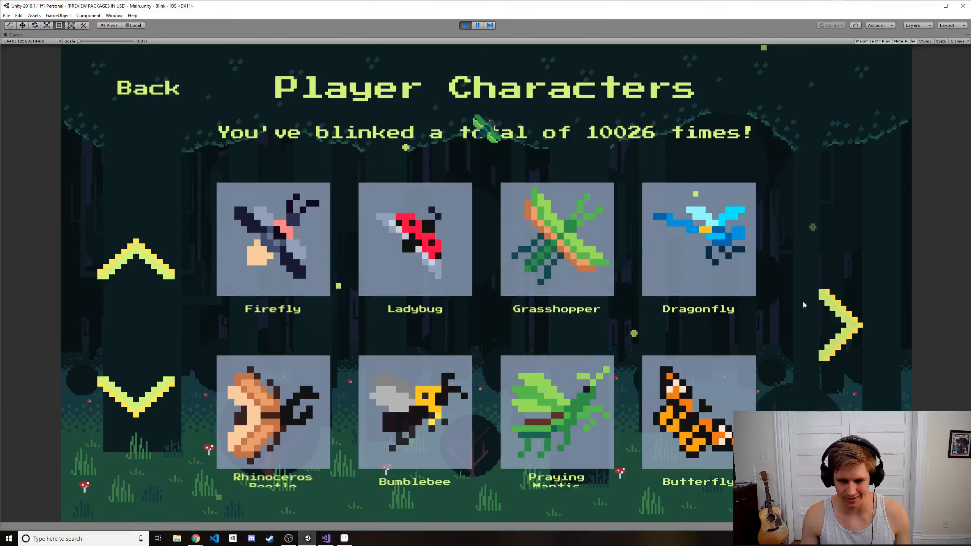
click(137, 398)
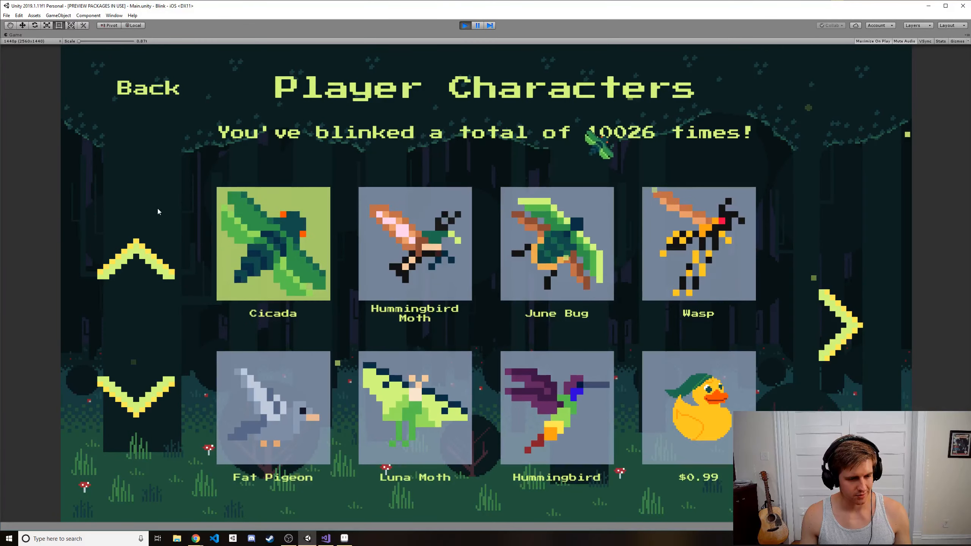
mouse_move(157, 209)
mouse_down()
mouse_move(129, 435)
mouse_move(163, 224)
mouse_up()
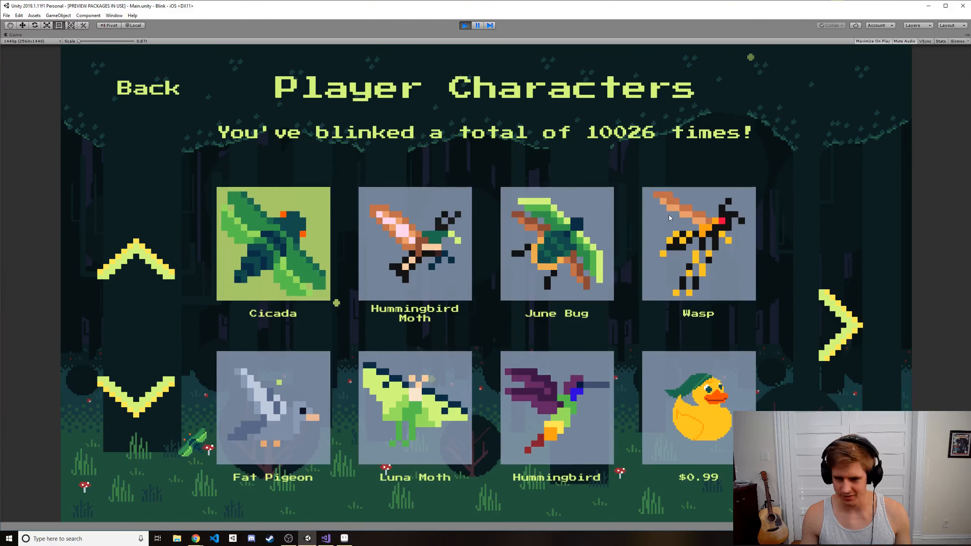
click(465, 25)
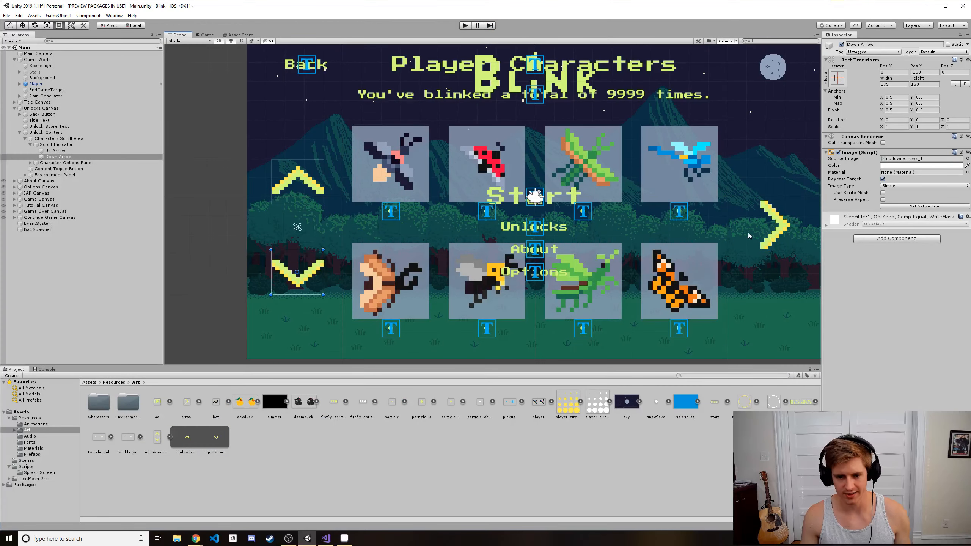
- Switch to Visual Studio, stage all changes and commit them with the message "Added scroll indicator."
key(alt+Tab)
key(alt+Tab)
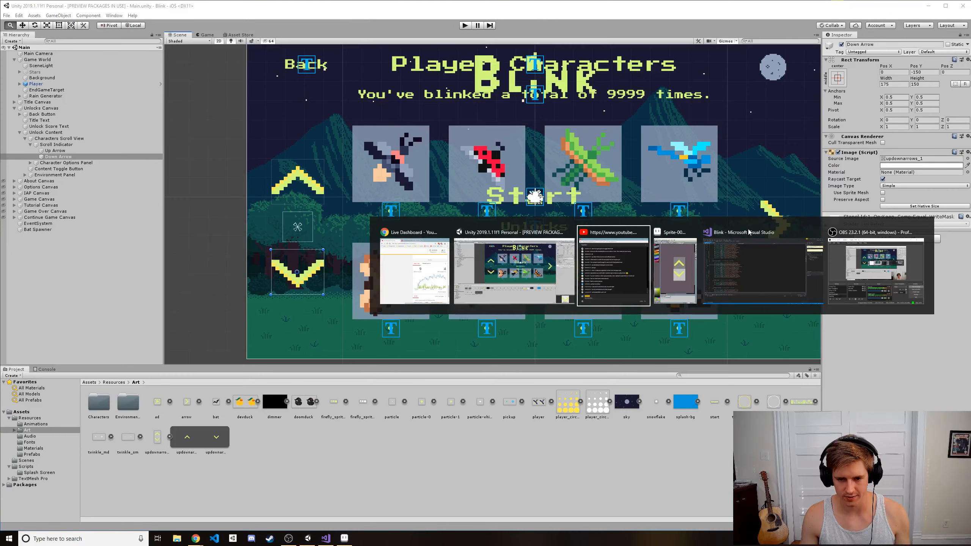
click(749, 233)
click(916, 169)
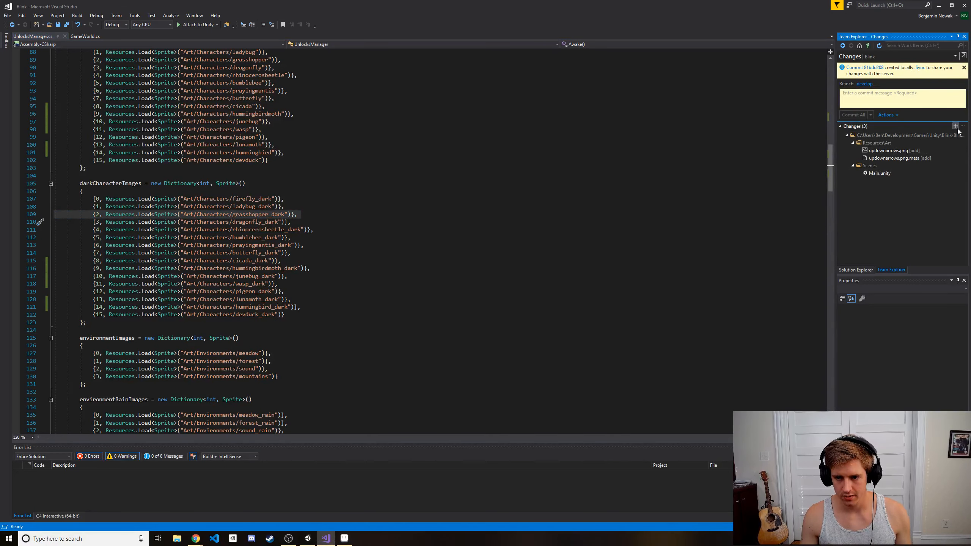
click(964, 92)
text(Added scroll indicator.)
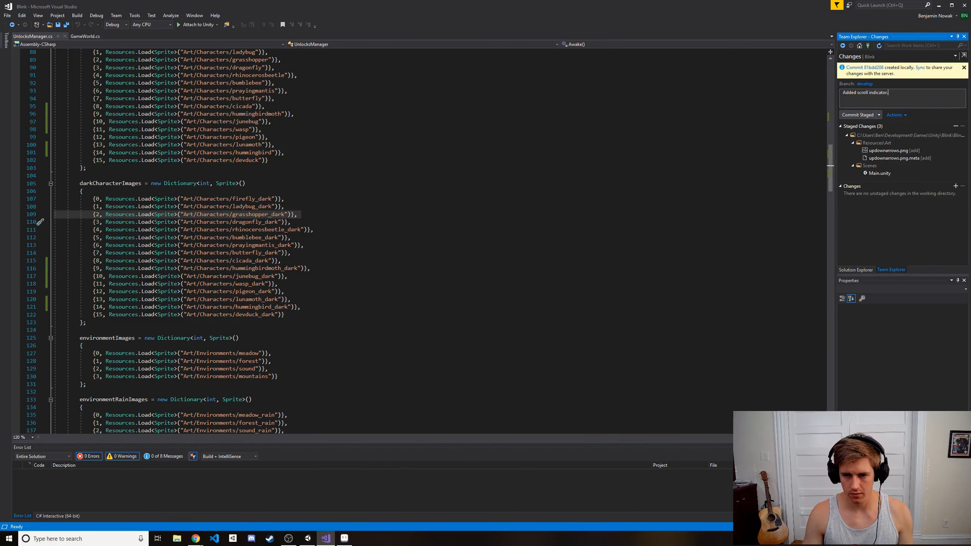
click(859, 117)
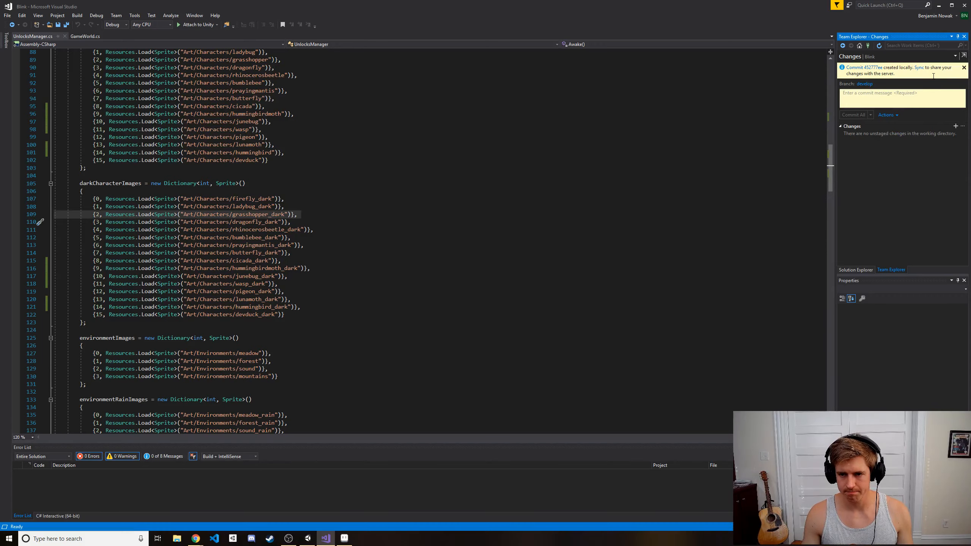
- Return to Unity, clear the object selection and run the game
key(alt+Tab)
key(alt+Tab)
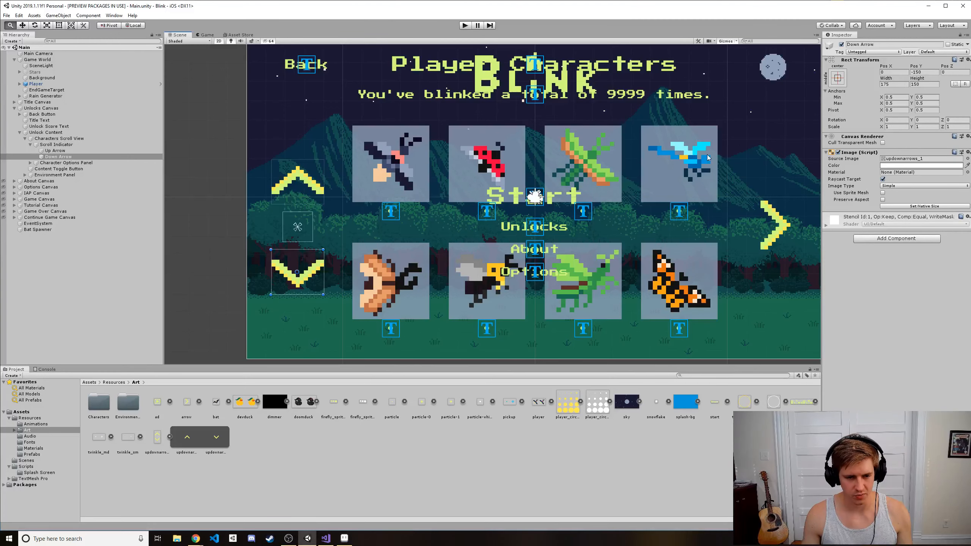
key(alt+Tab)
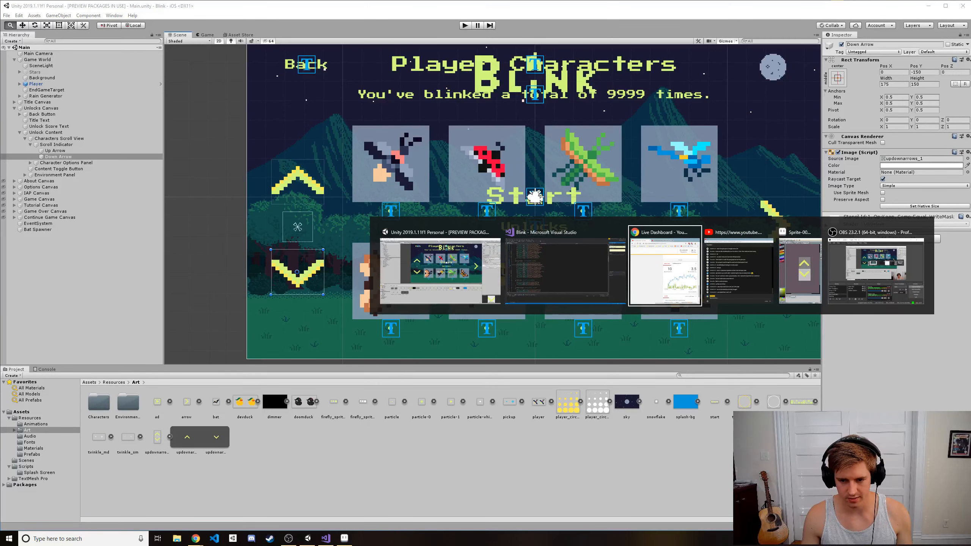
key(alt+Tab)
click(926, 316)
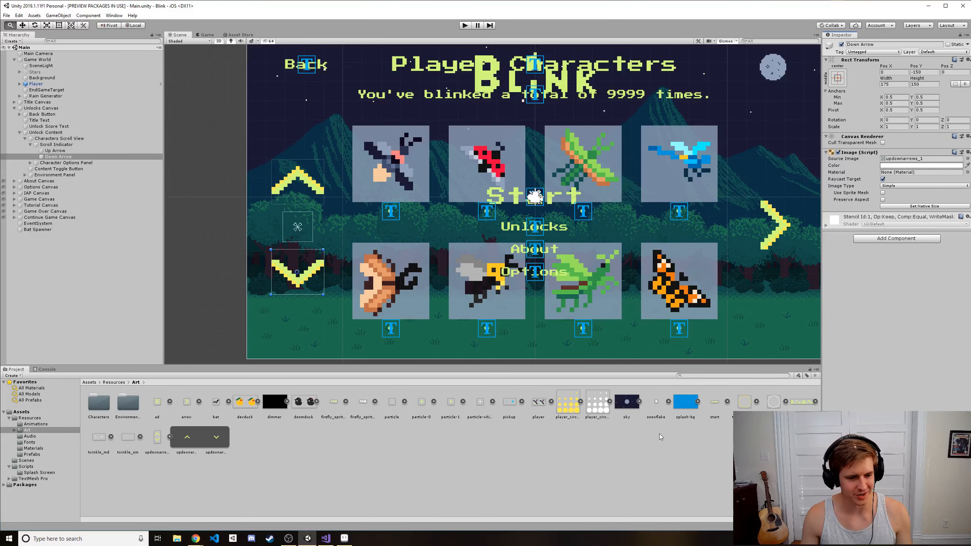
click(514, 444)
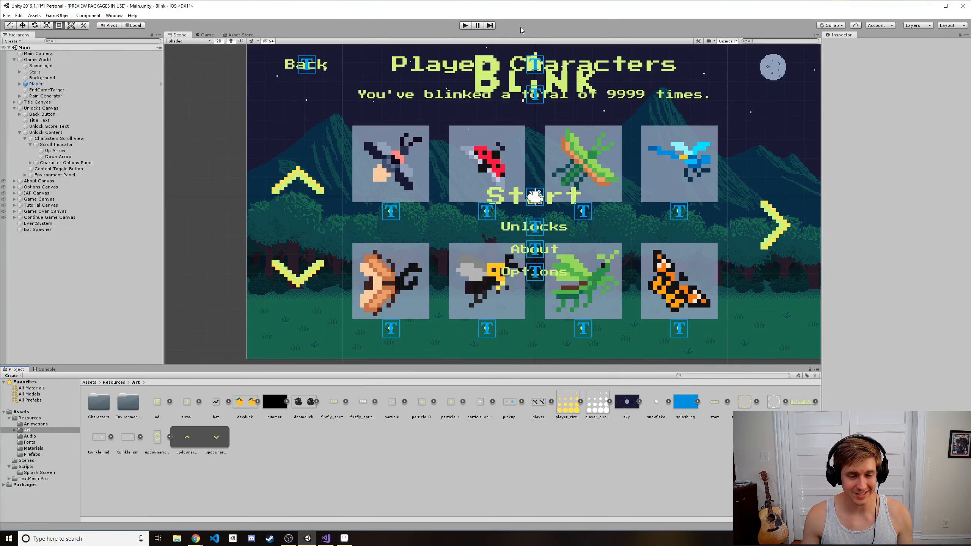
click(465, 26)
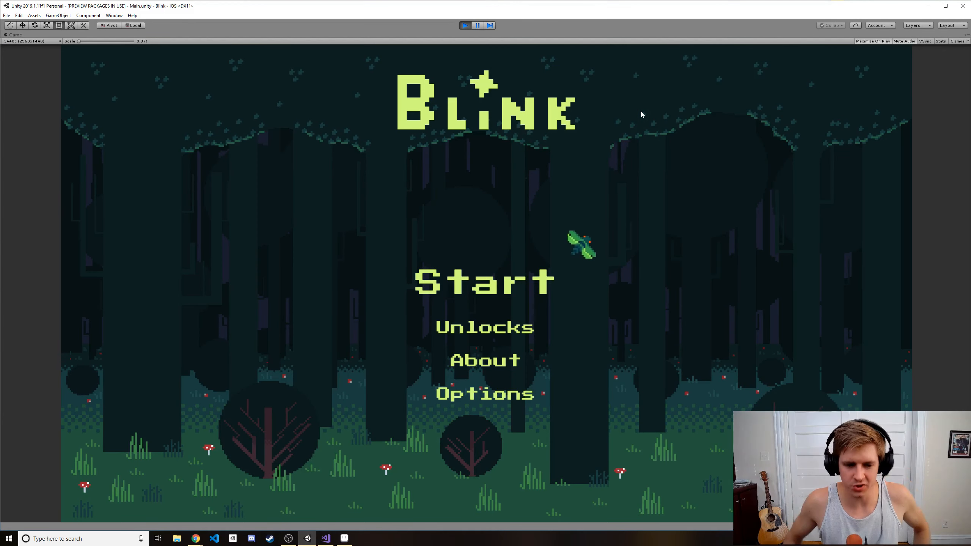
- Play a round from Start until the game-over screen, then stop the game
click(493, 281)
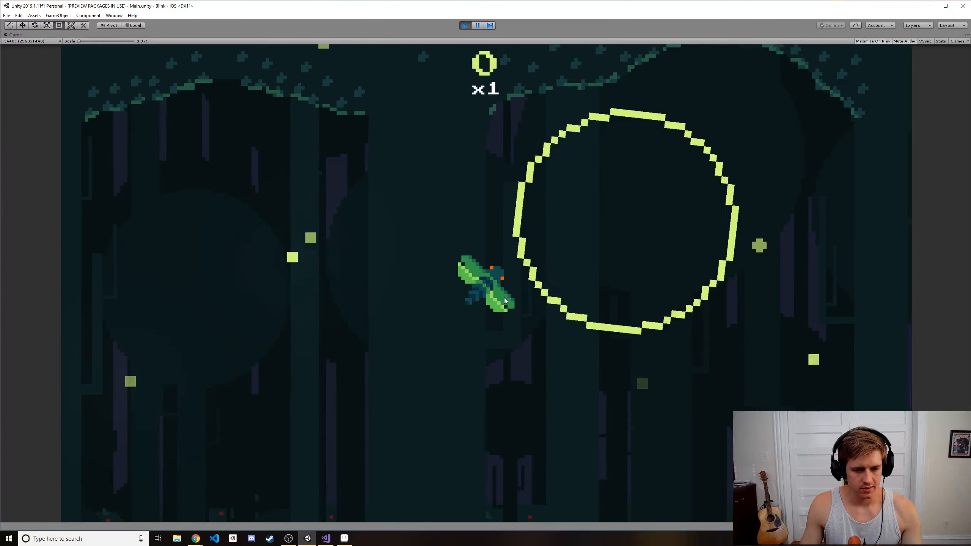
drag(189, 245, 385, 213)
drag(392, 252, 394, 345)
drag(487, 323, 448, 293)
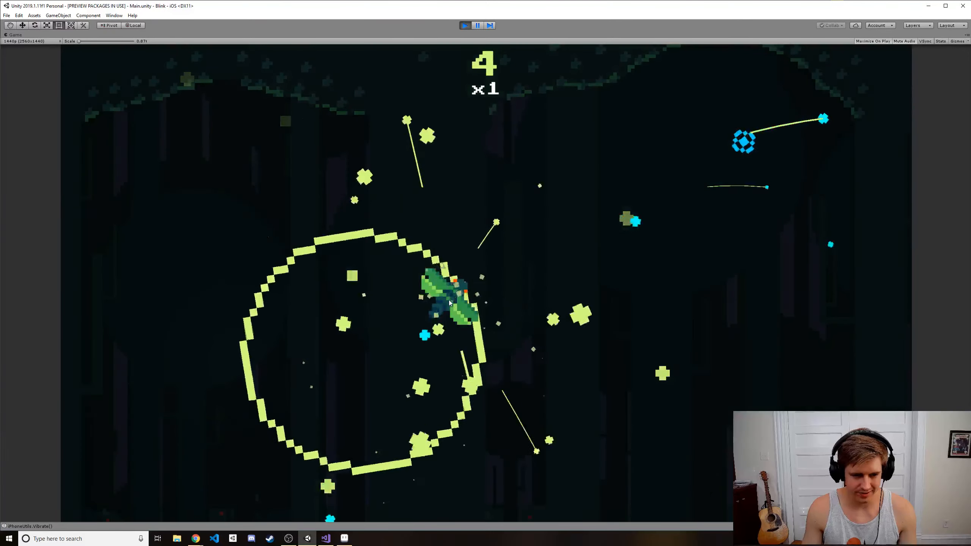
drag(376, 350, 361, 353)
drag(529, 355, 533, 355)
drag(608, 234, 587, 230)
drag(578, 390, 588, 382)
drag(418, 432, 505, 280)
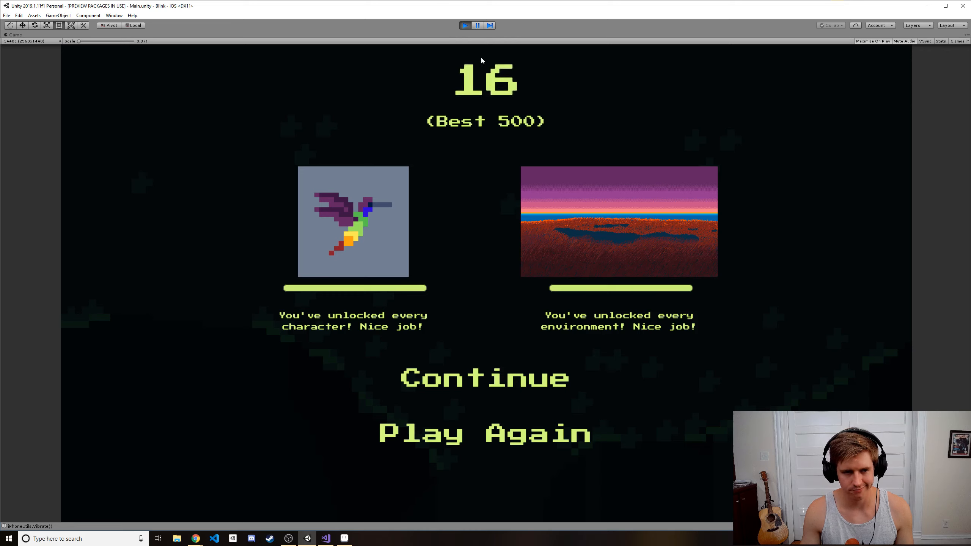
click(469, 26)
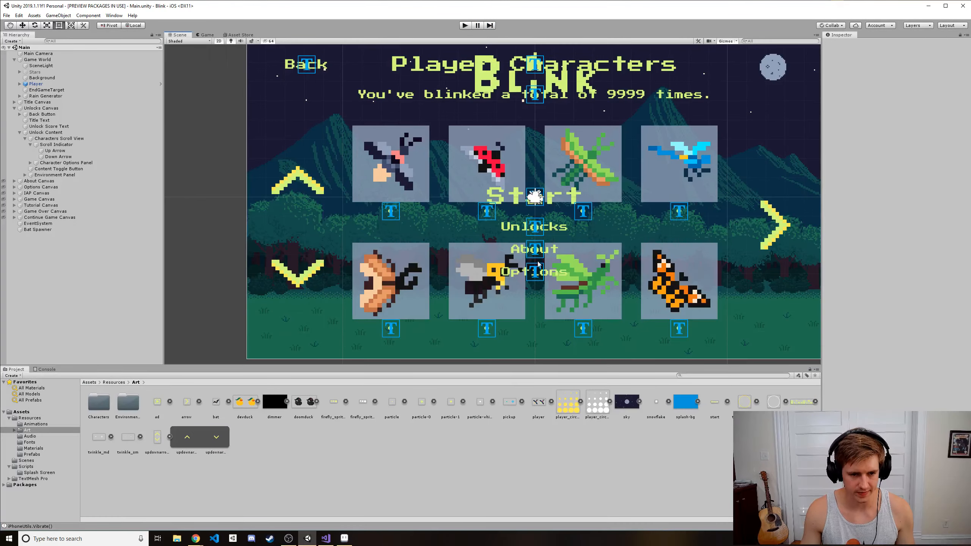
- Open the Player script from the project's Scripts folder in Visual Studio
key(alt+Tab)
click(368, 185)
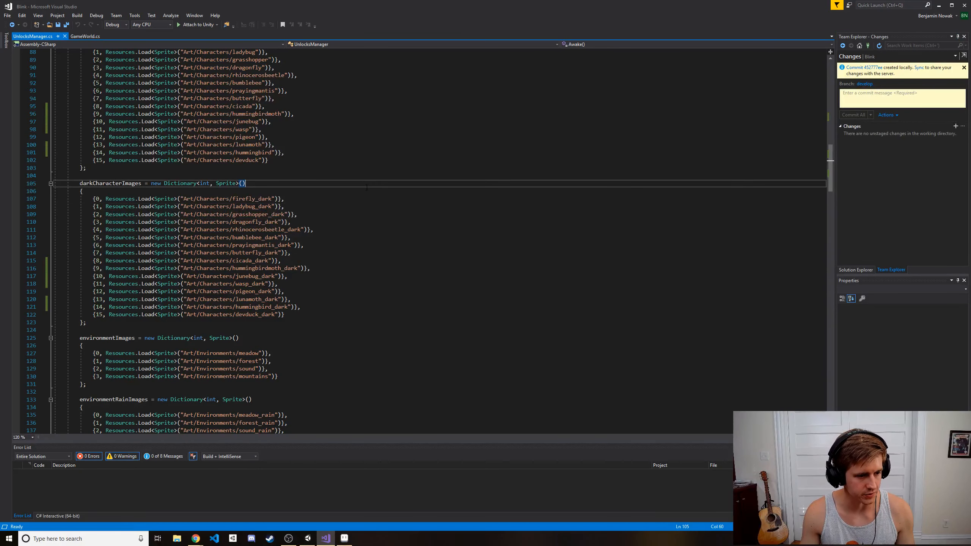
key(alt+Tab)
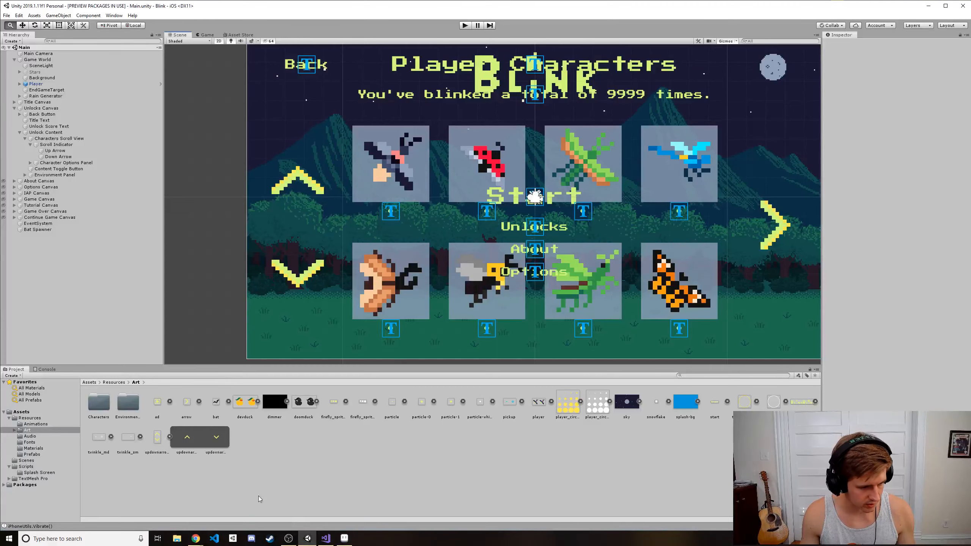
click(32, 465)
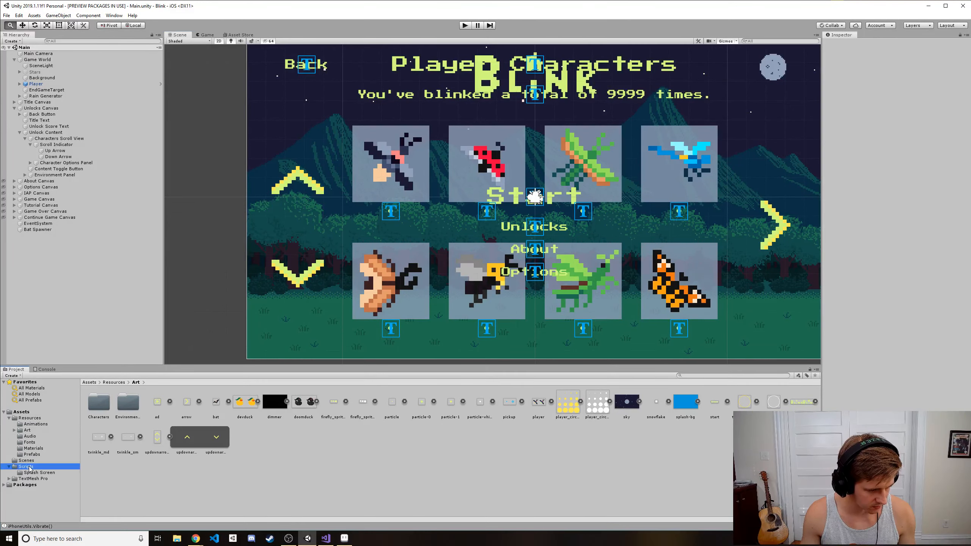
double_click(416, 405)
- Delete the commented-out easter egg sprite code from the Start method in Player.cs and save the file
click(269, 246)
scroll(287, 259, down, 11)
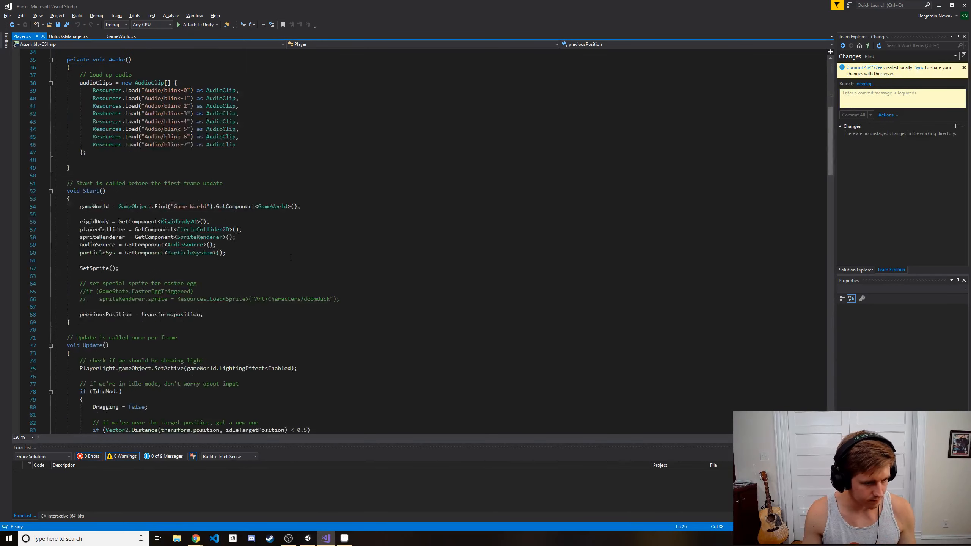
click(428, 269)
scroll(428, 349, down, 2)
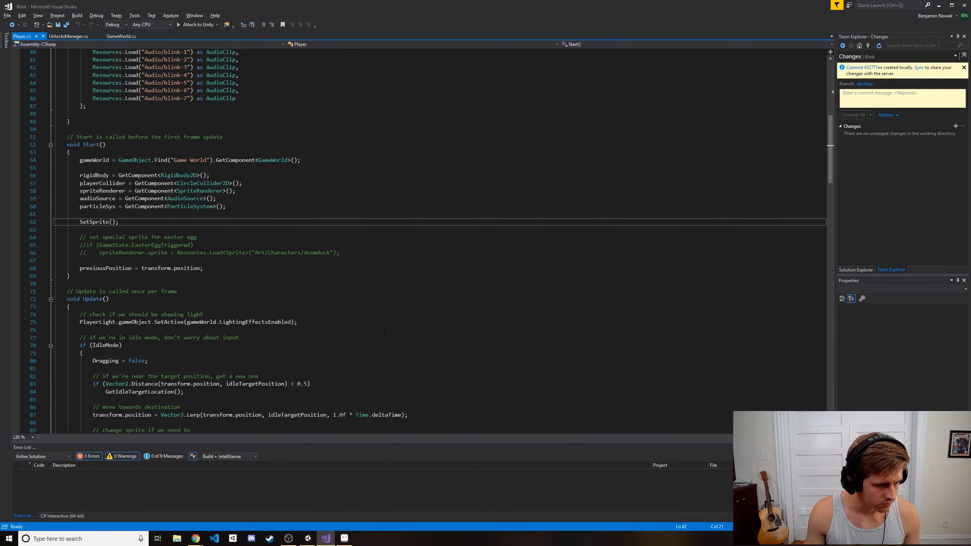
drag(111, 261, 26, 240)
key(BackSpace)
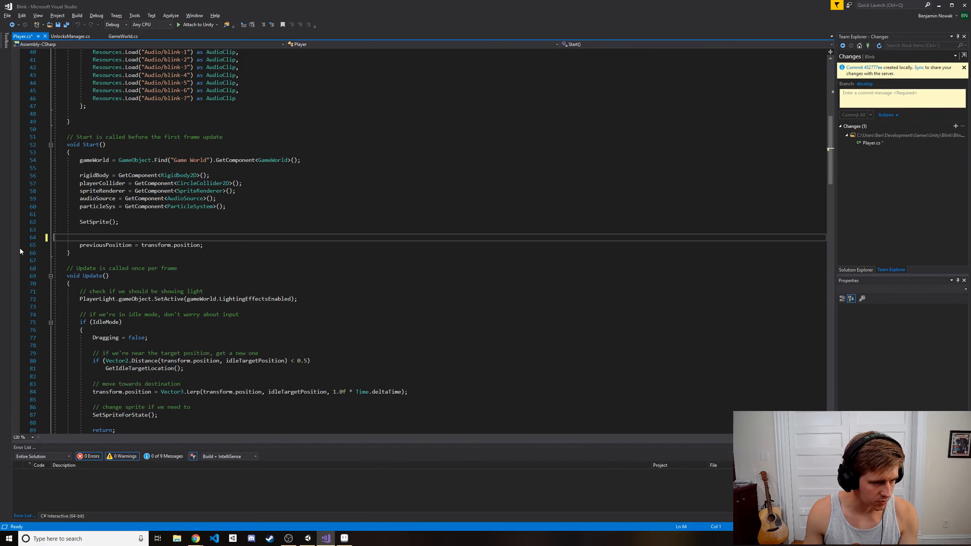
key(BackSpace)
triple_click(364, 240)
key(ctrl+s)
key(Up)
key(Up)
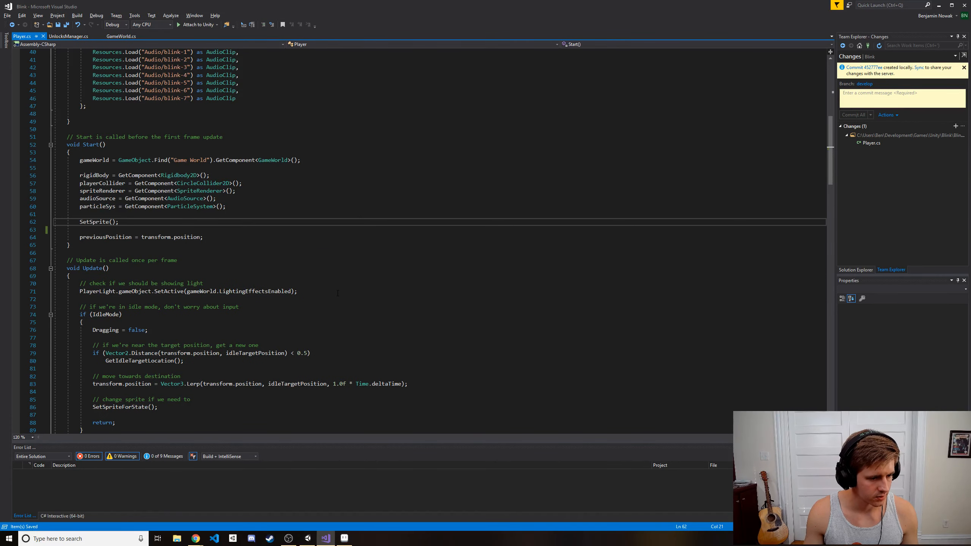
- Examine the Update method in Player.cs, covering idle movement, mouse dragging and the release handling
scroll(338, 293, down, 4)
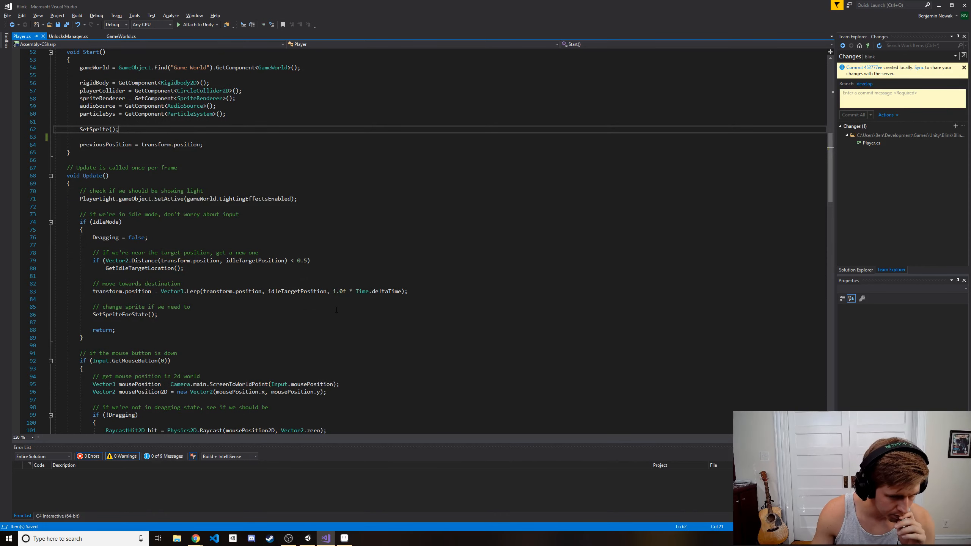
click(128, 283)
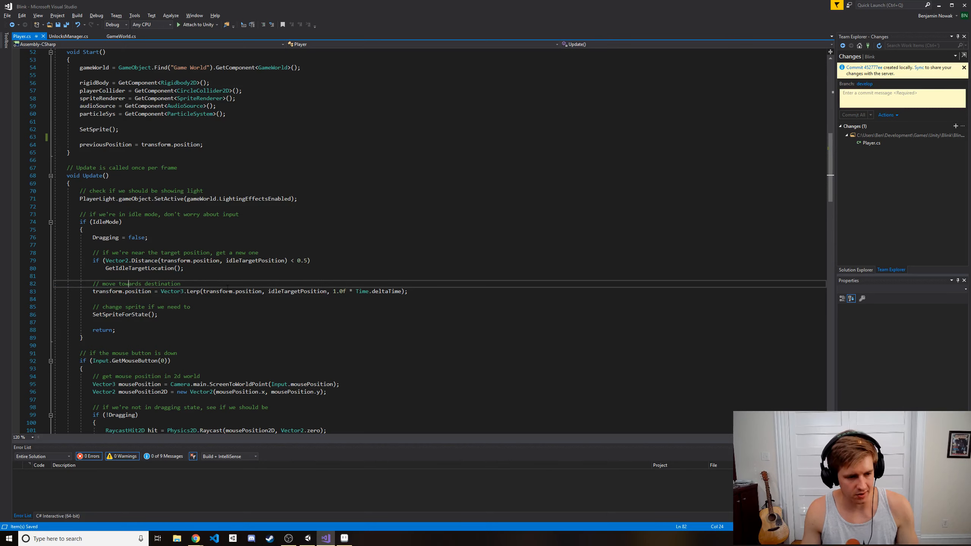
ctrl+scroll(235, 297, up, 2)
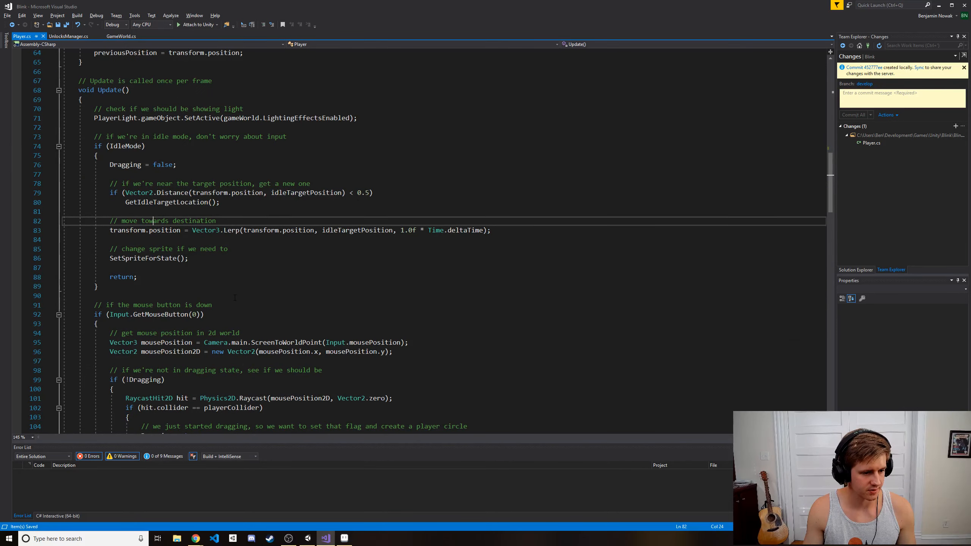
ctrl+scroll(235, 298, down, 2)
scroll(252, 325, down, 7)
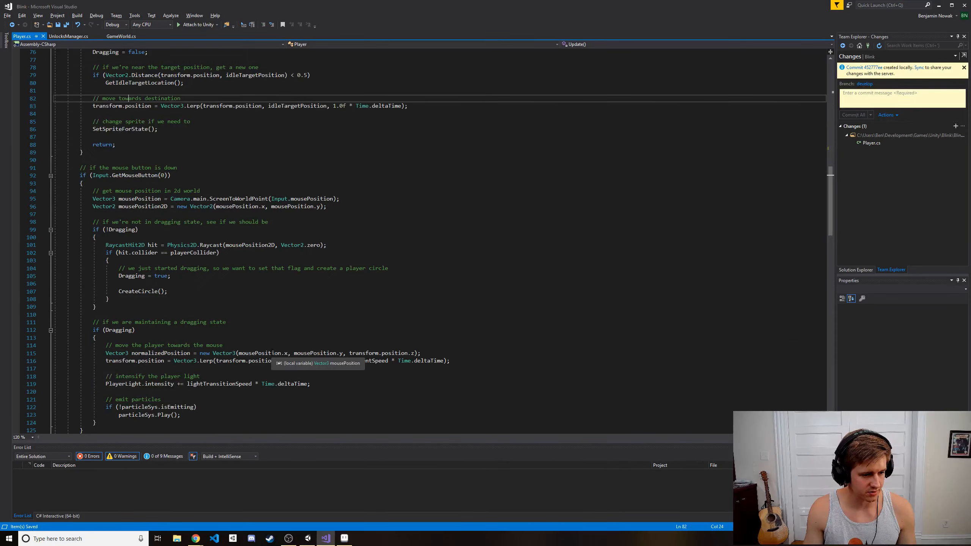
ctrl+scroll(272, 351, down, 2)
scroll(272, 350, down, 6)
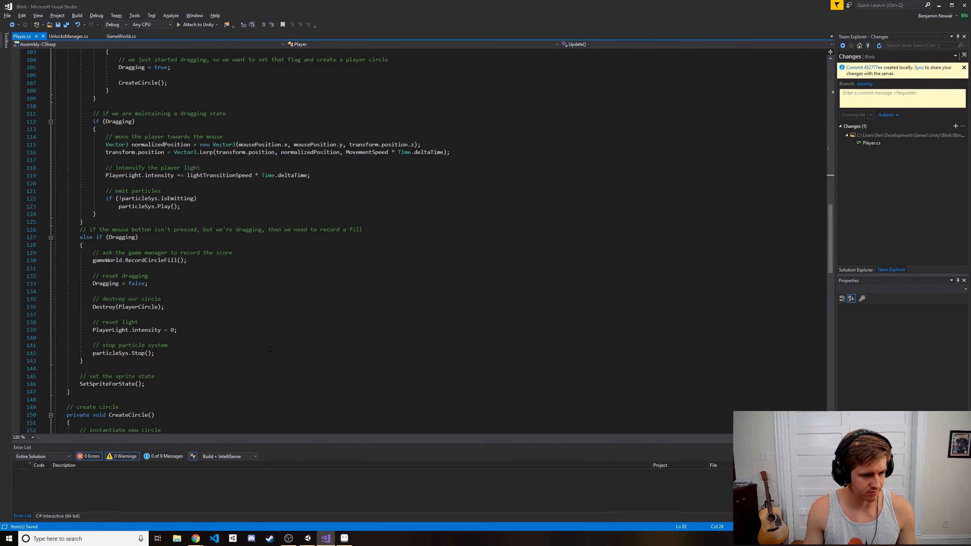
ctrl+scroll(265, 337, up, 4)
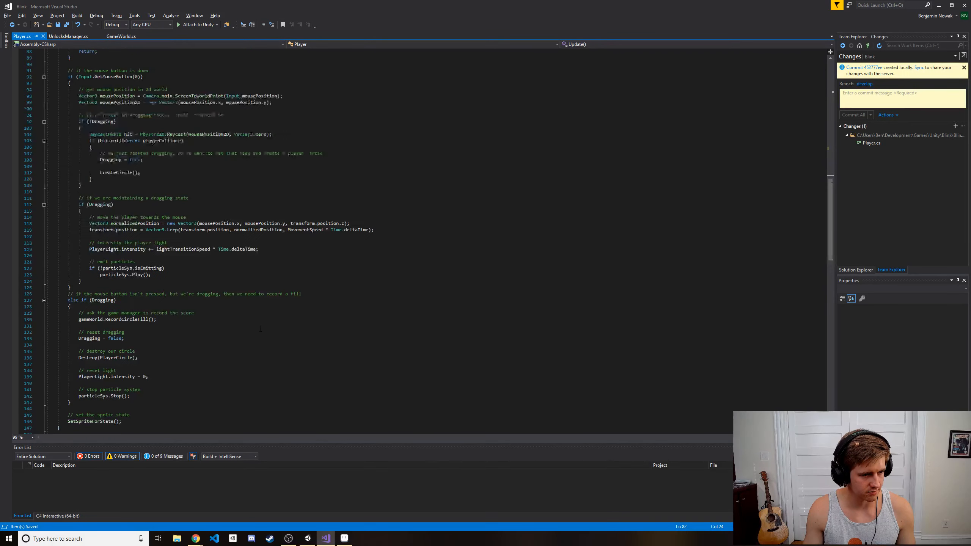
- Examine the dragging code in Player.cs's Update method, focusing on the Lerp call and its MovementSpeed factor
ctrl+scroll(255, 293, up, 2)
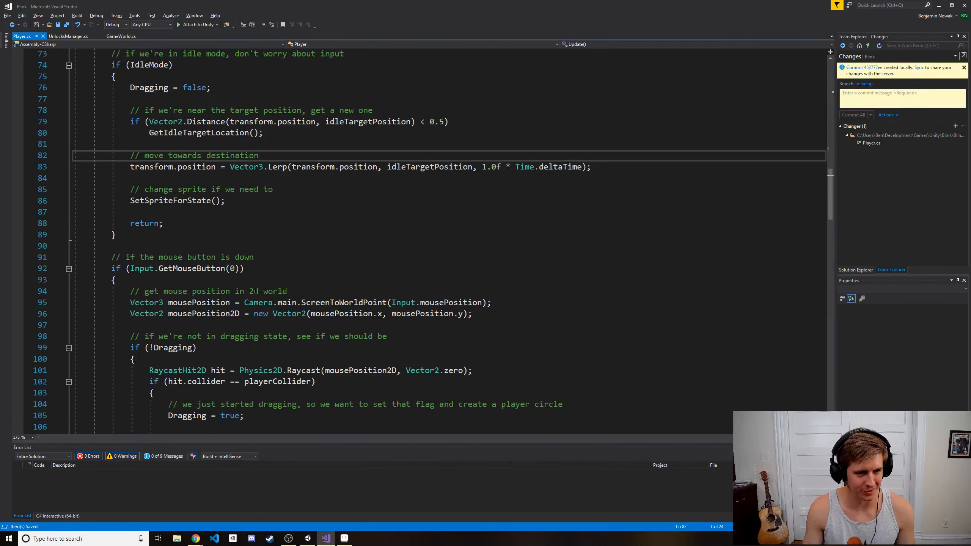
ctrl+scroll(304, 319, down, 1)
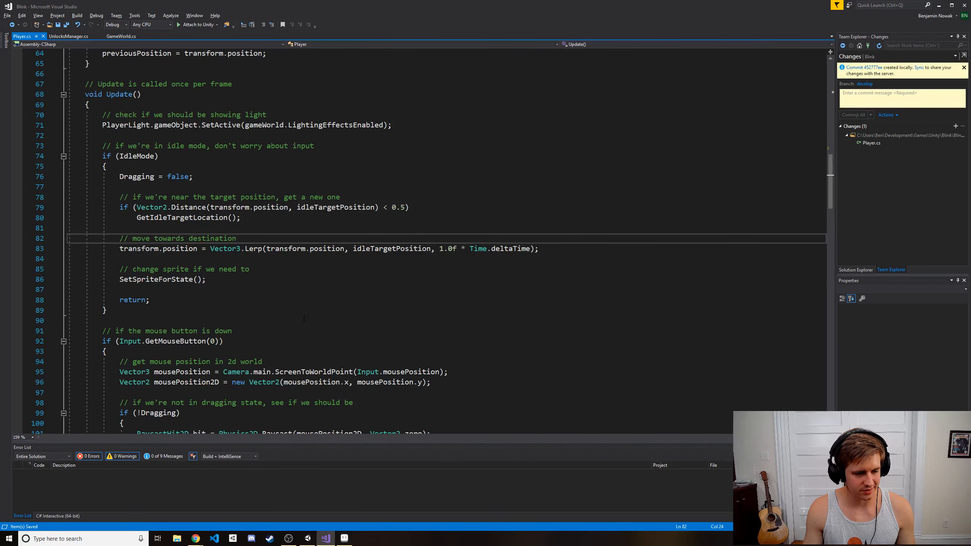
scroll(304, 319, down, 5)
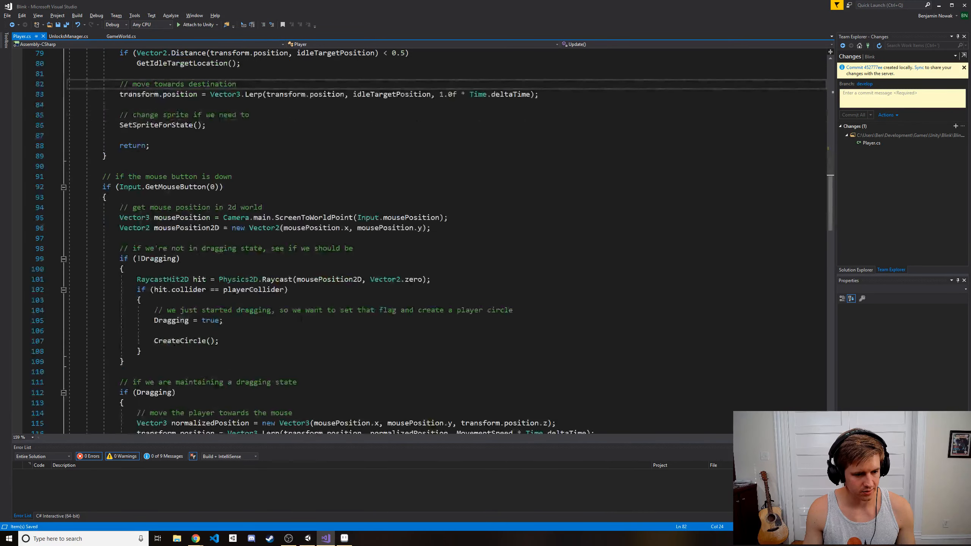
scroll(301, 320, down, 4)
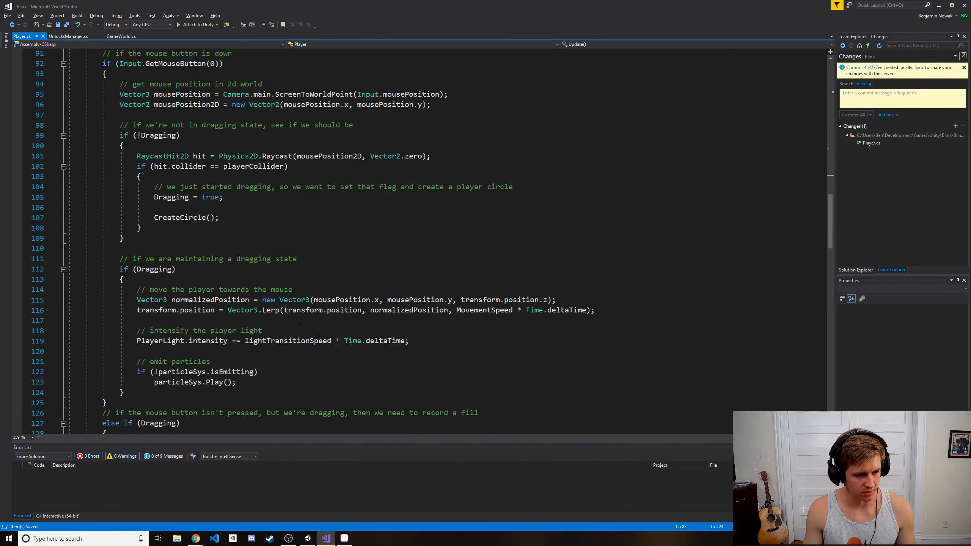
scroll(196, 313, down, 3)
click(173, 176)
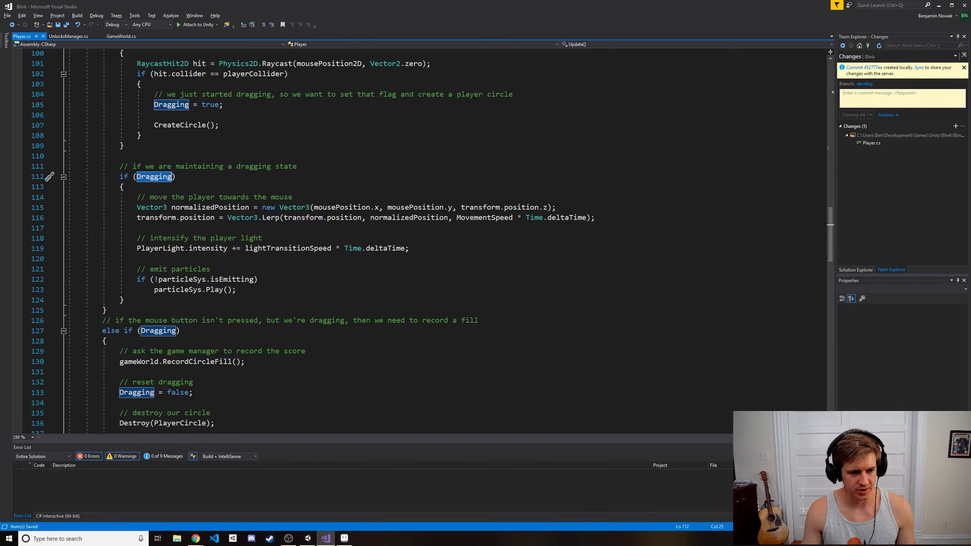
click(280, 217)
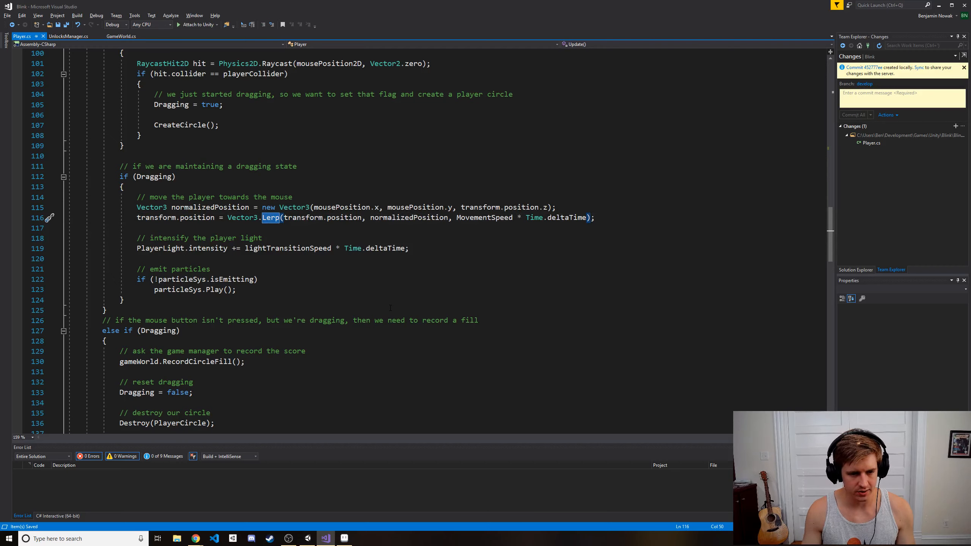
double_click(495, 221)
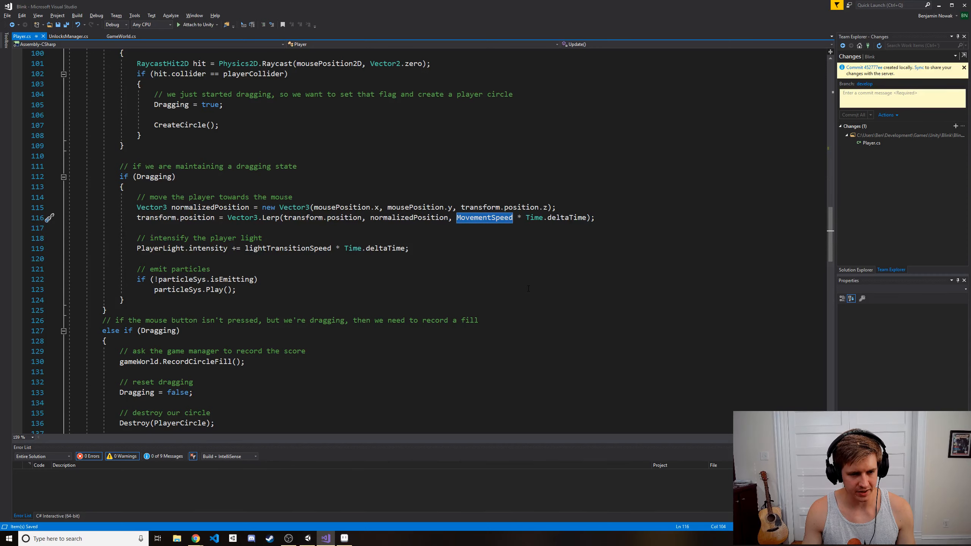
drag(829, 228, 809, 226)
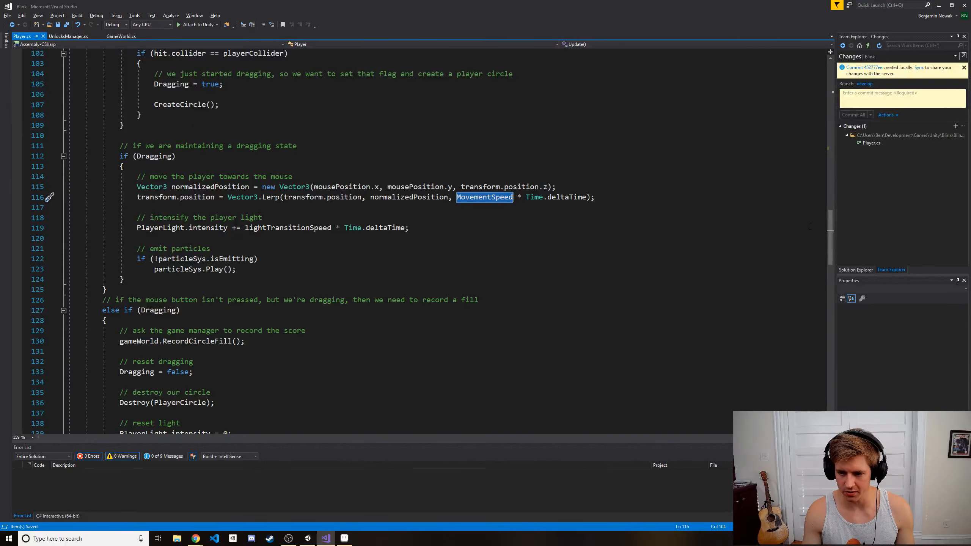
- Switch to Unity and set the Movement Speed of the Player object in the Game World to 10
key(alt+Tab)
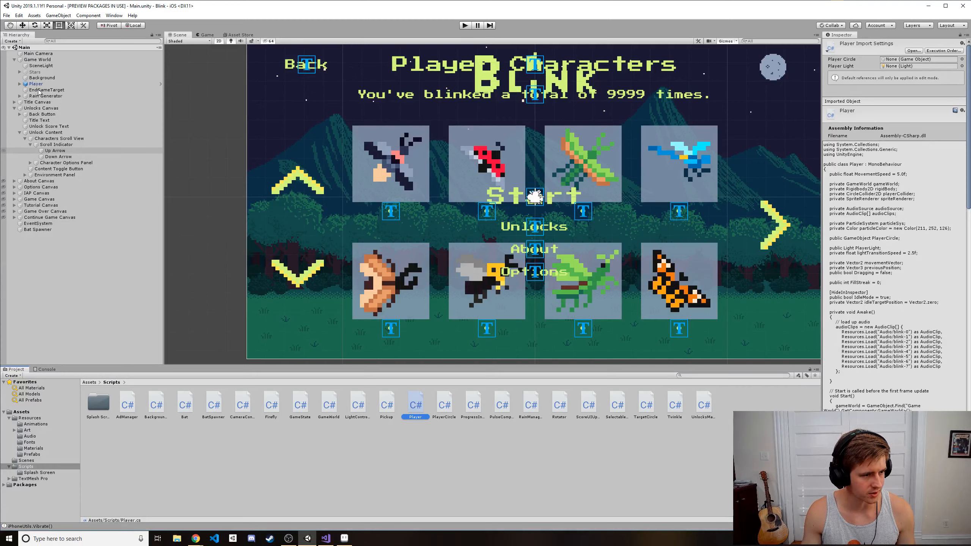
click(37, 85)
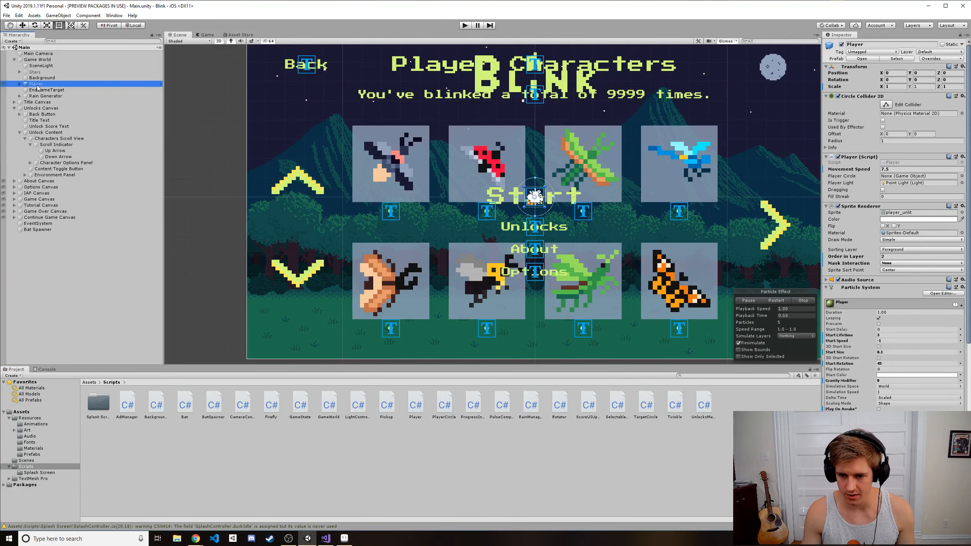
click(894, 169)
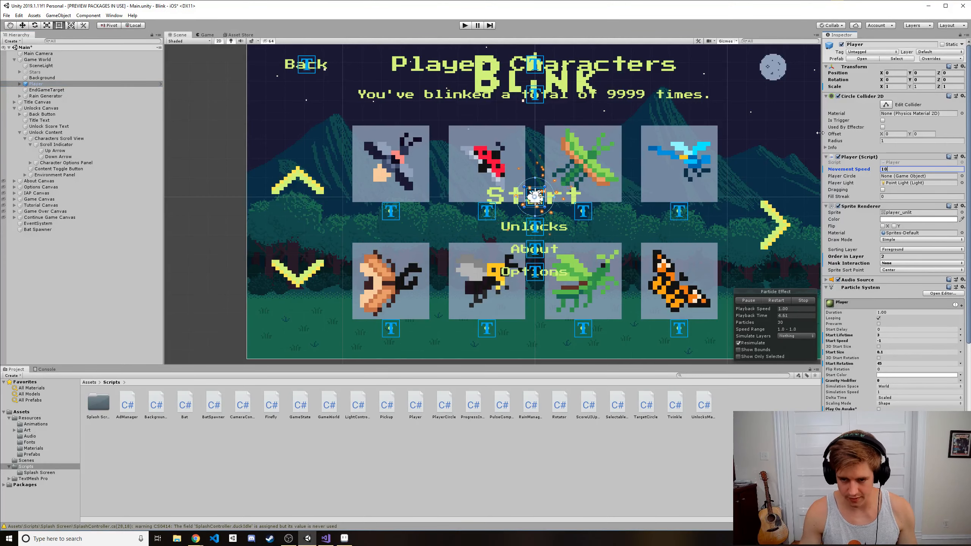
- Run the game and play a round from Start to test the player movement, then stop the game
click(466, 25)
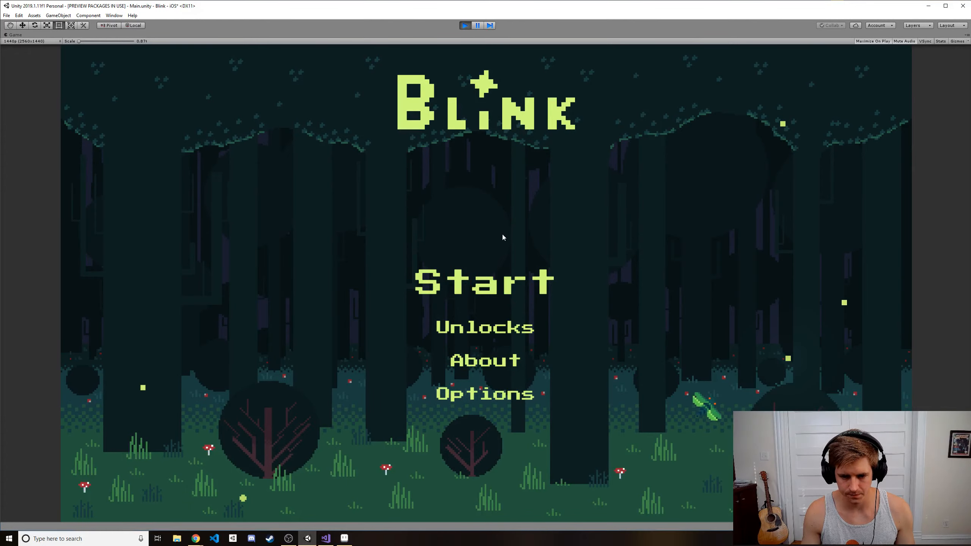
click(496, 273)
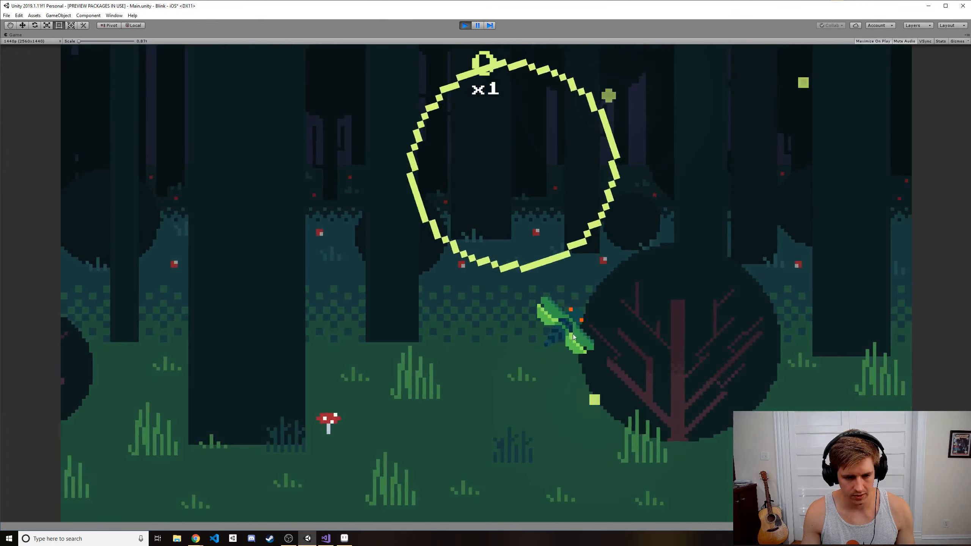
drag(276, 324, 510, 161)
mouse_move(480, 214)
mouse_down()
mouse_move(490, 204)
mouse_move(484, 219)
mouse_up()
drag(367, 229, 354, 214)
drag(502, 334, 526, 328)
drag(188, 244, 187, 238)
drag(311, 346, 349, 375)
drag(339, 243, 333, 183)
drag(334, 241, 319, 360)
drag(440, 237, 498, 181)
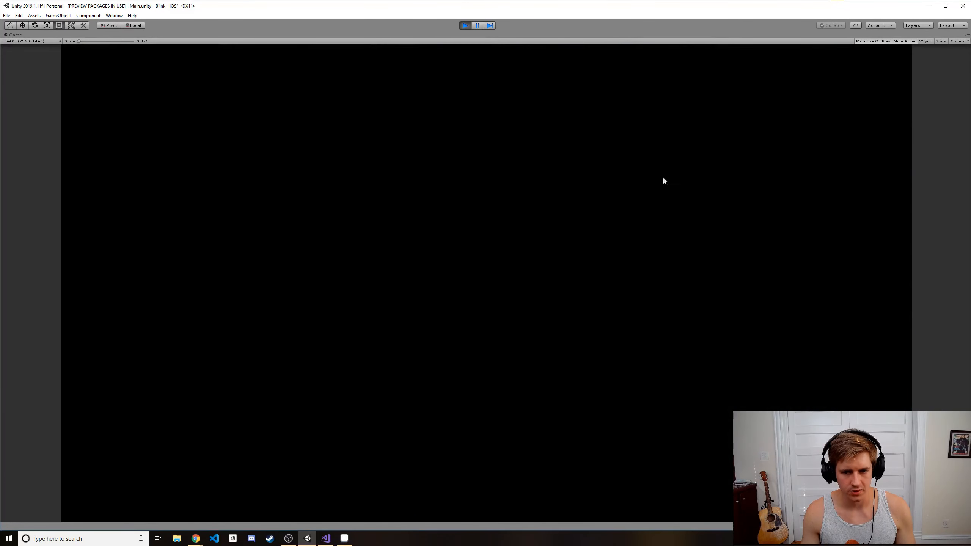
click(465, 26)
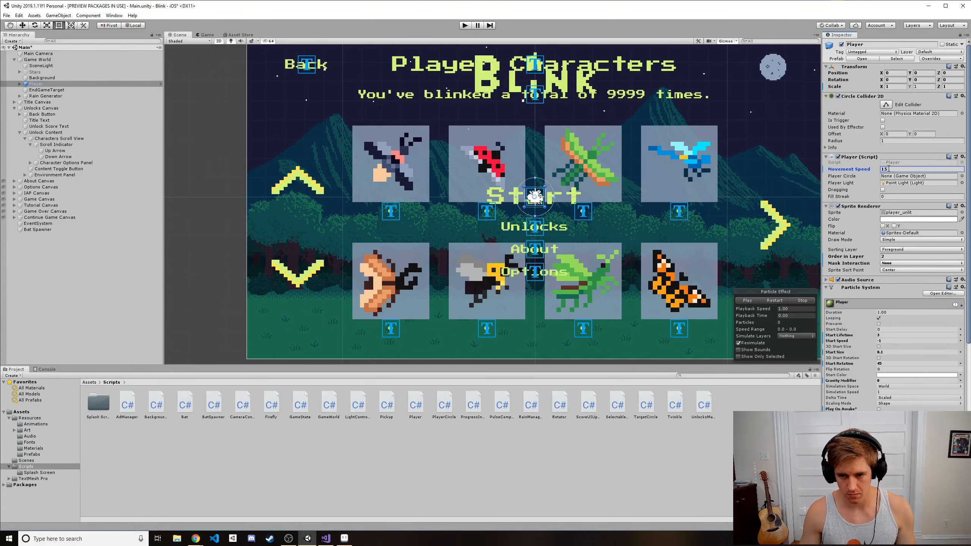
- Play another test round from Start with the Player's Movement Speed at 15, then stop the game
click(465, 26)
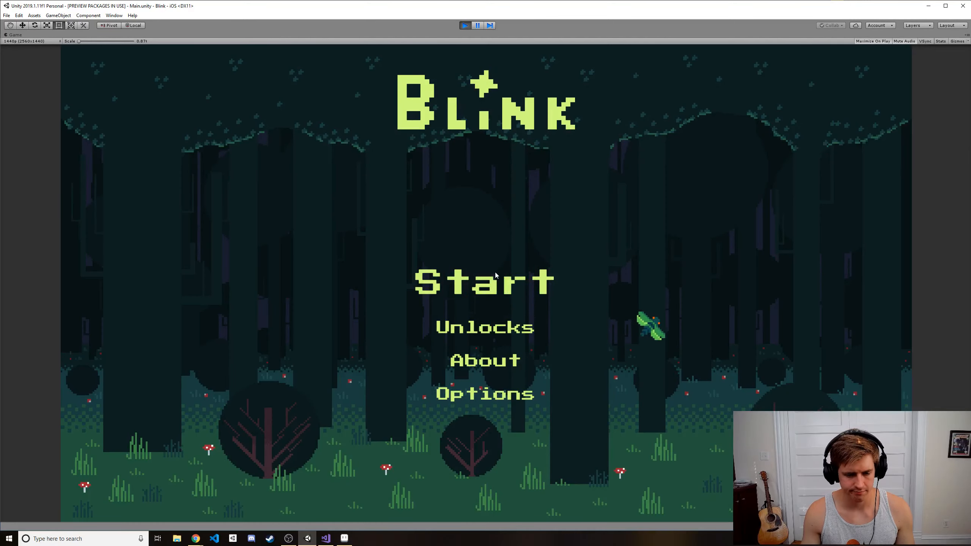
click(496, 275)
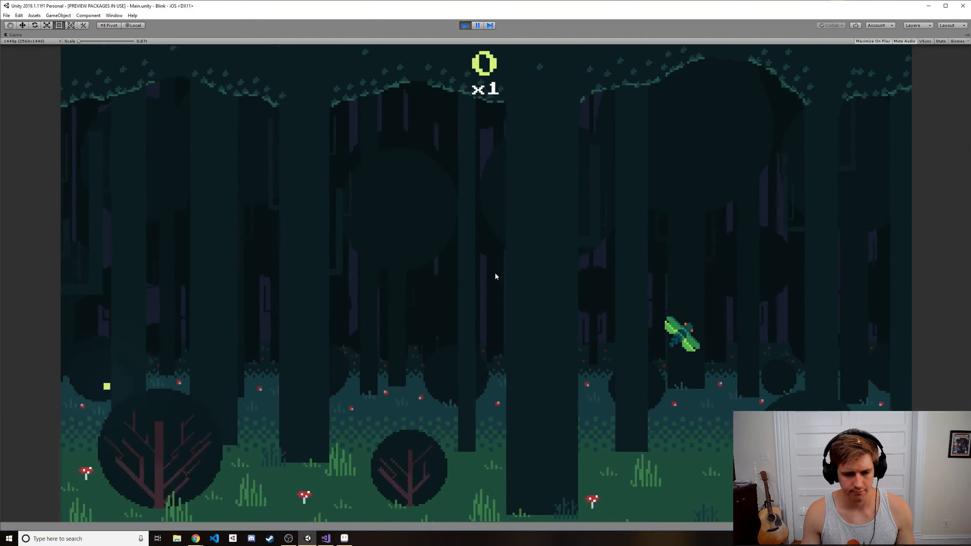
click(709, 171)
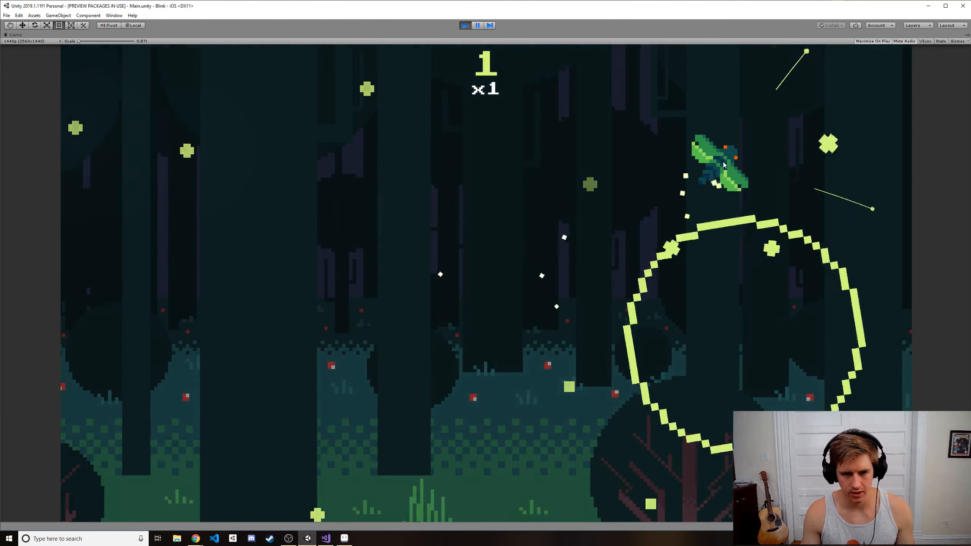
click(253, 217)
click(715, 351)
click(383, 306)
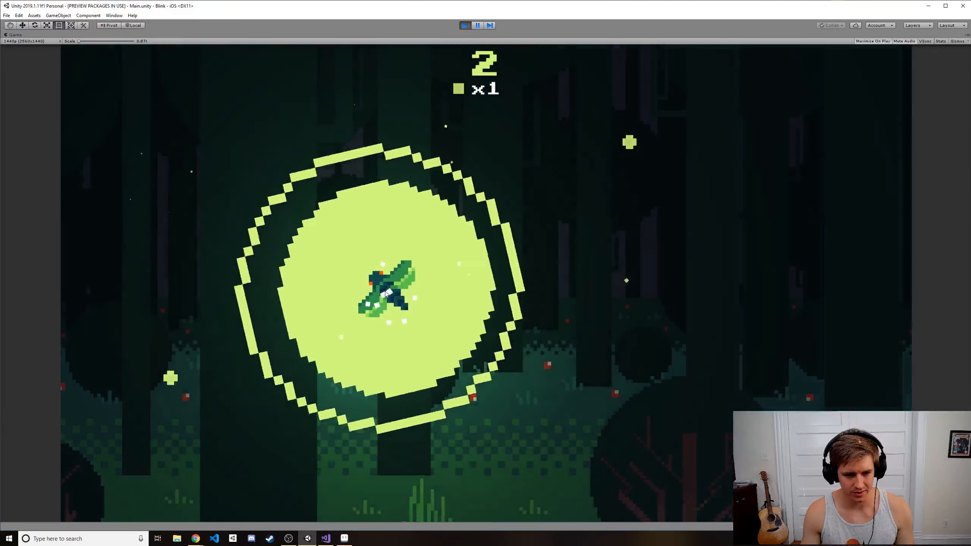
click(691, 219)
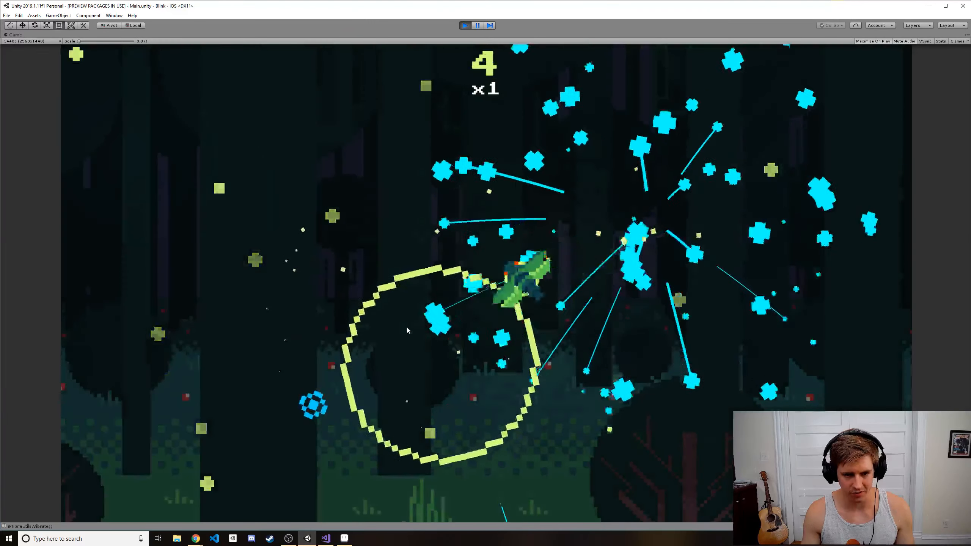
click(425, 363)
click(682, 331)
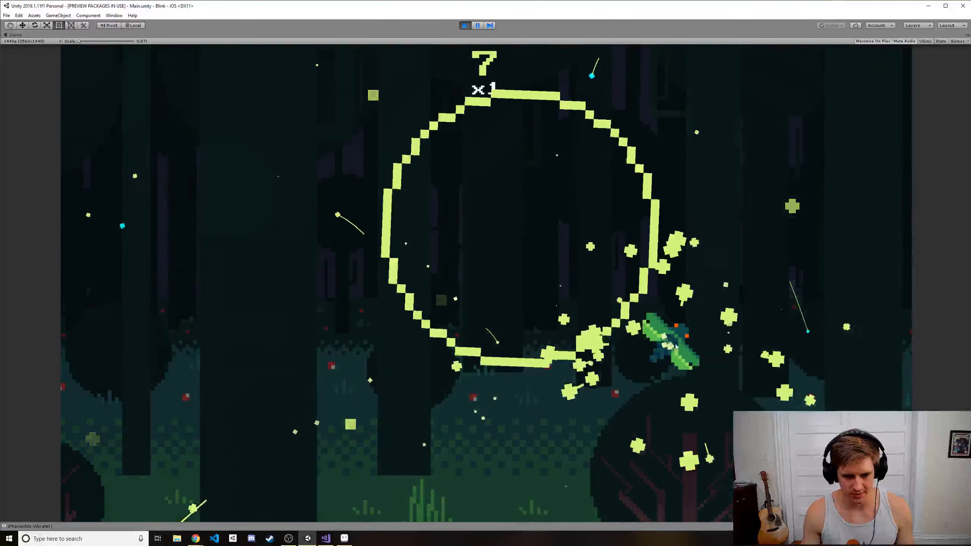
click(523, 229)
click(749, 187)
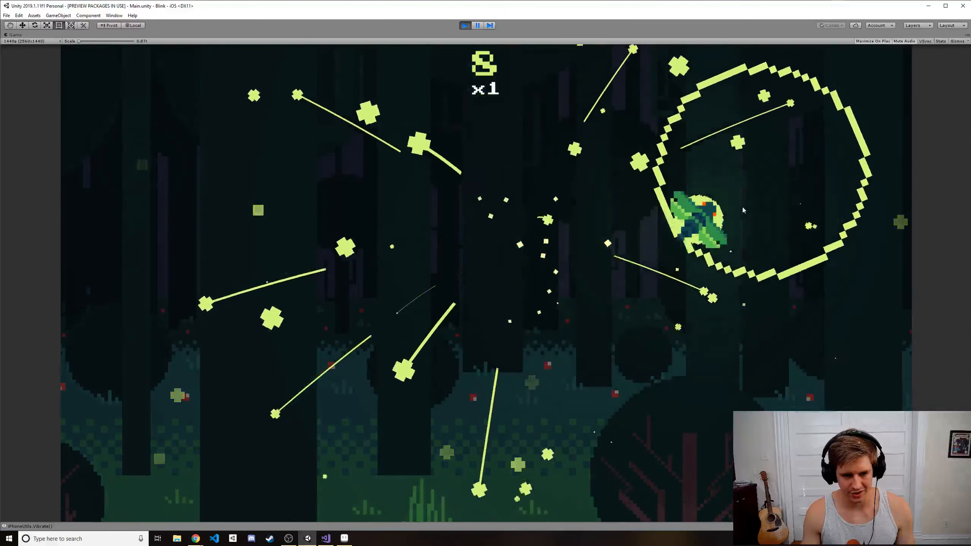
click(297, 212)
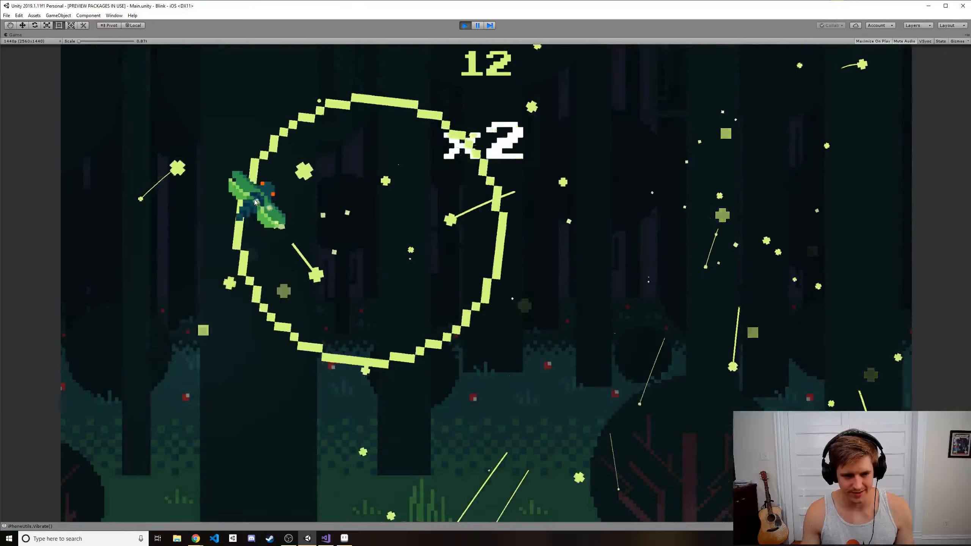
click(350, 239)
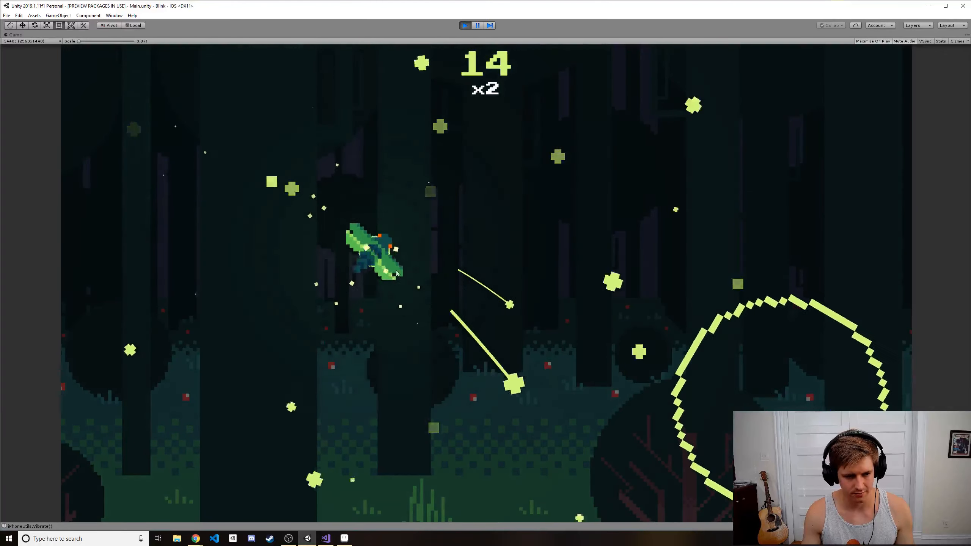
click(735, 382)
click(384, 352)
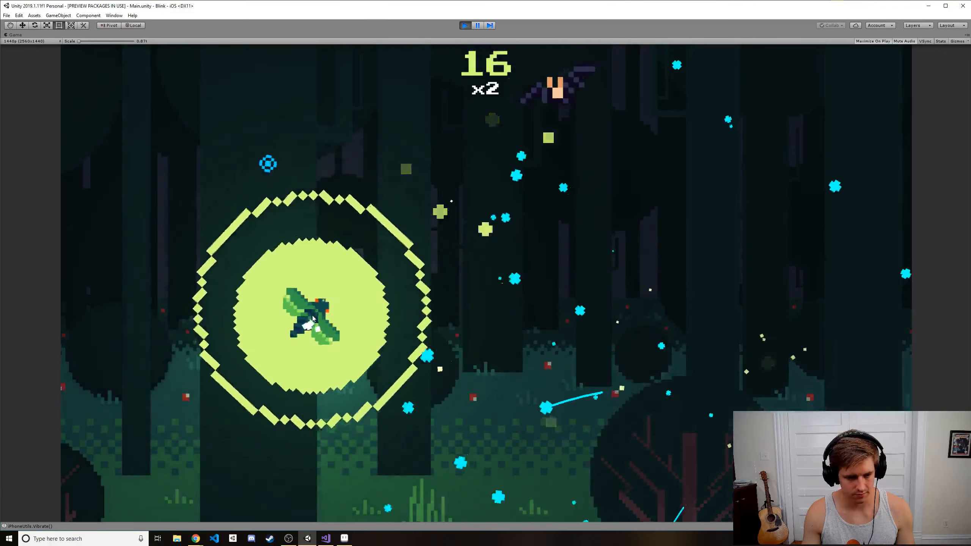
click(269, 165)
click(270, 323)
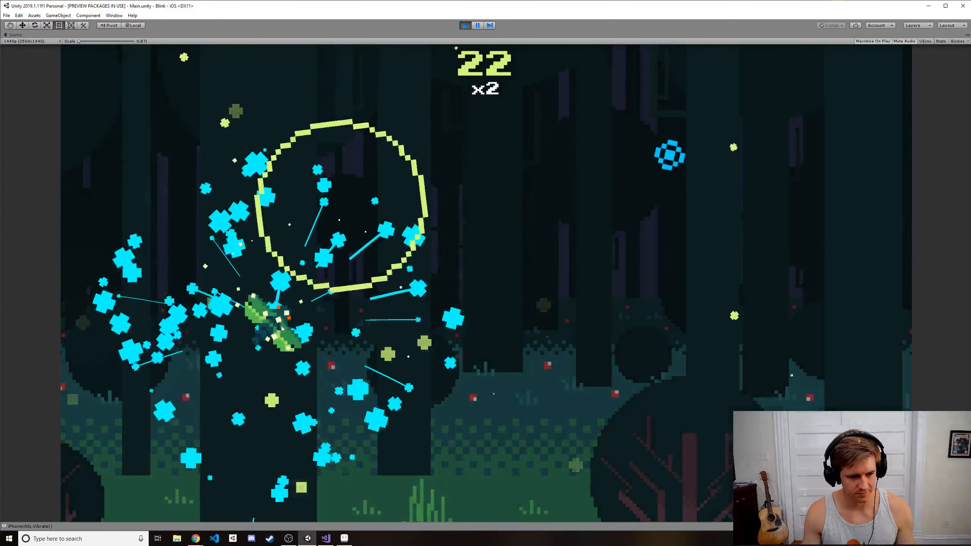
click(340, 222)
click(478, 232)
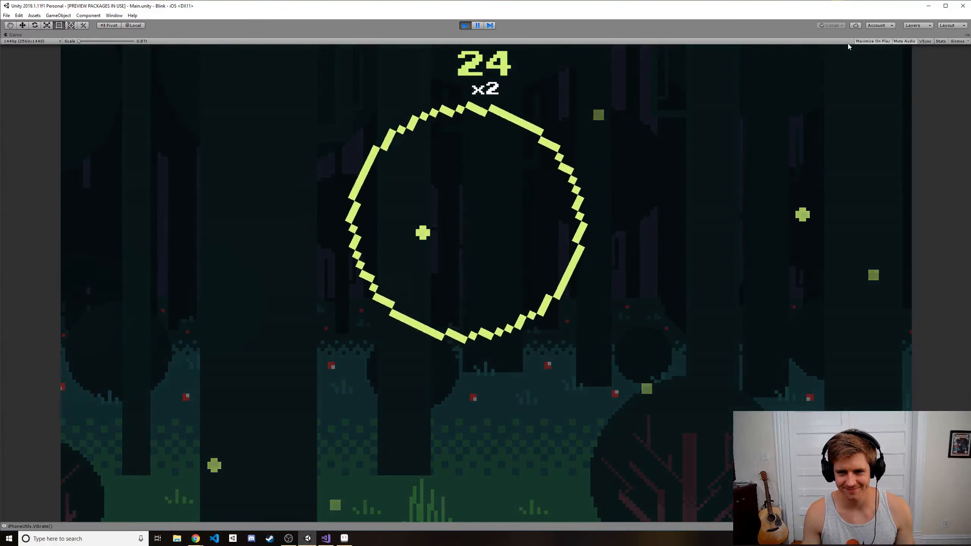
click(466, 29)
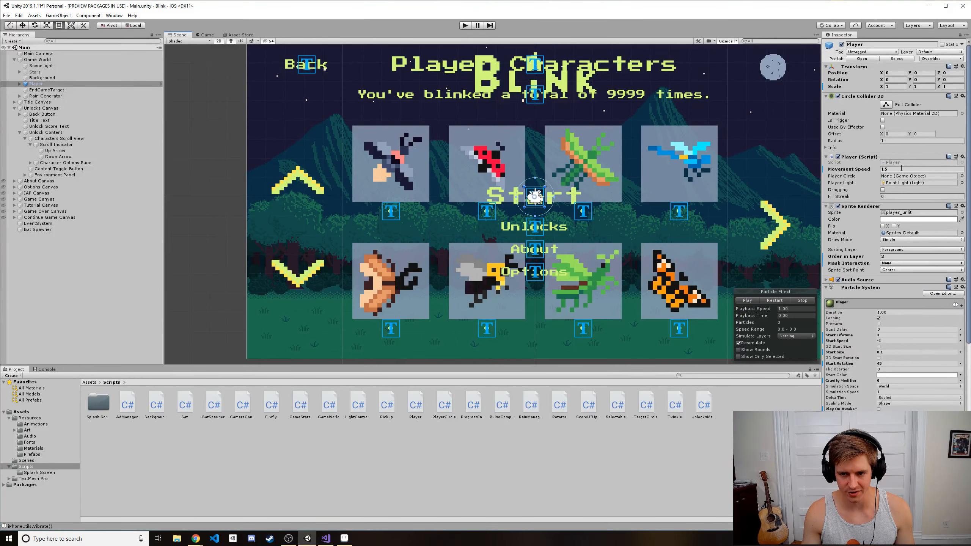
- Set the Player's Movement Speed to 12.5 and run the game
text(12.5)
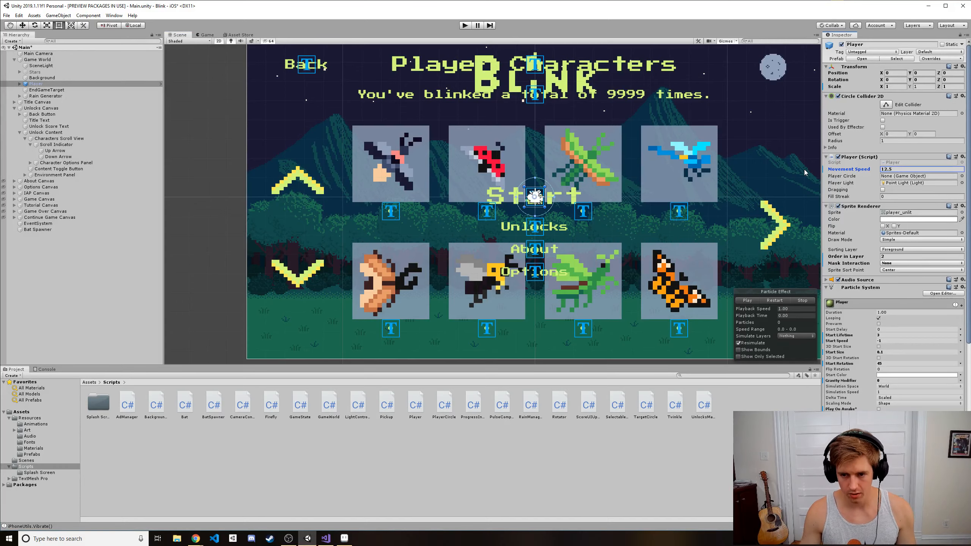
click(464, 26)
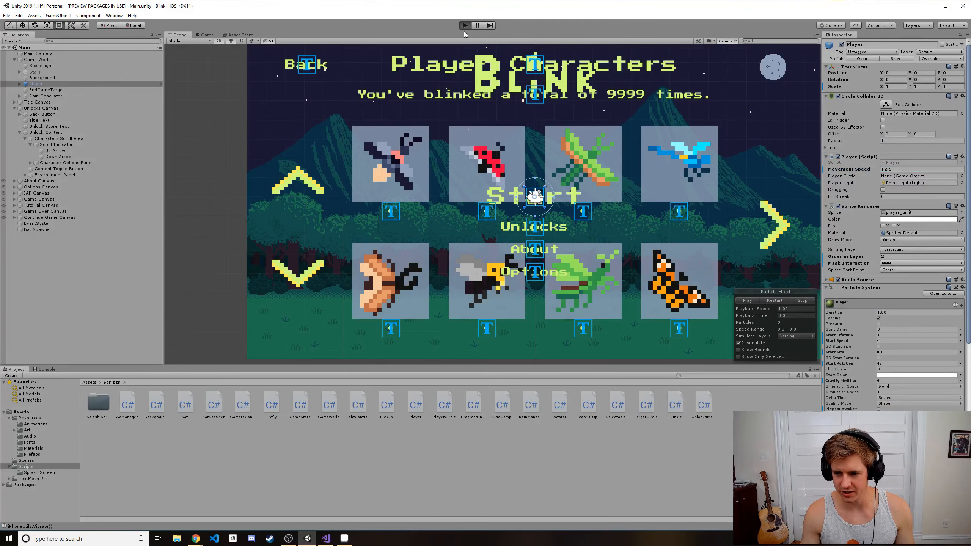
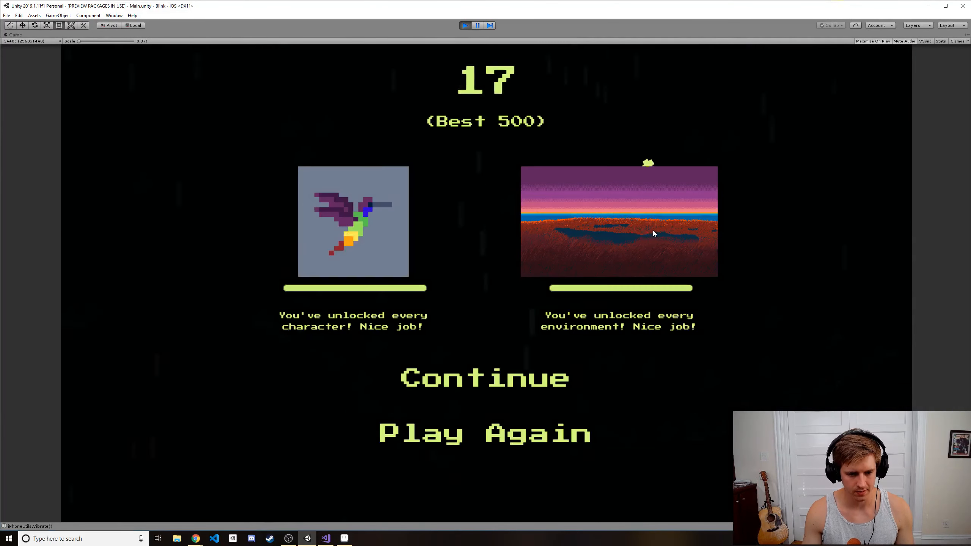
- Leave the game-over screen, choose the snowy mountain environment in the unlocks and start a new round
click(515, 385)
click(504, 340)
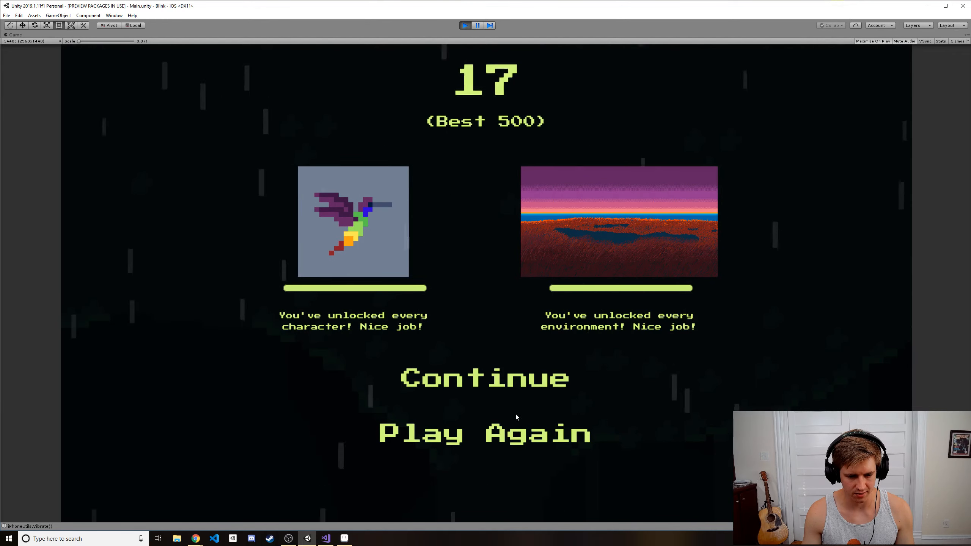
click(495, 433)
click(497, 332)
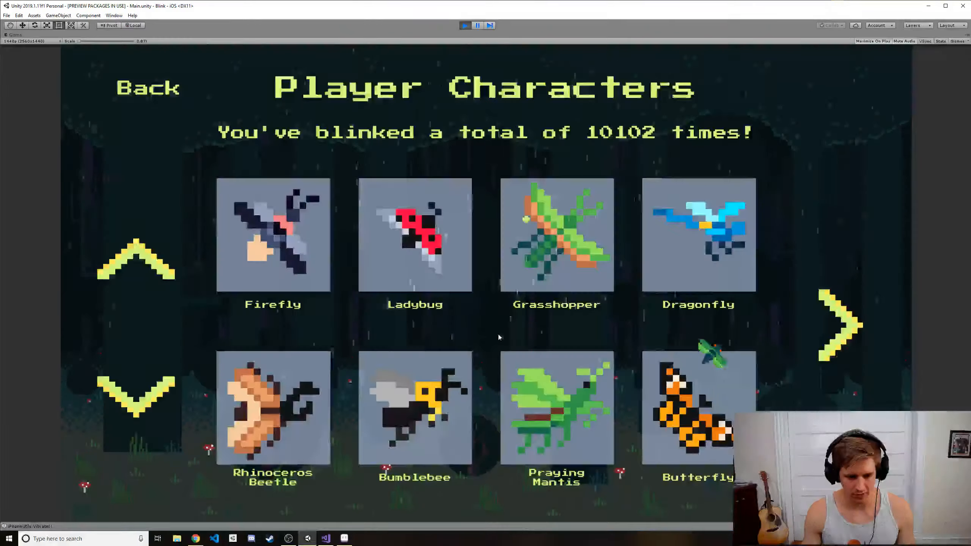
click(816, 325)
click(686, 412)
click(148, 95)
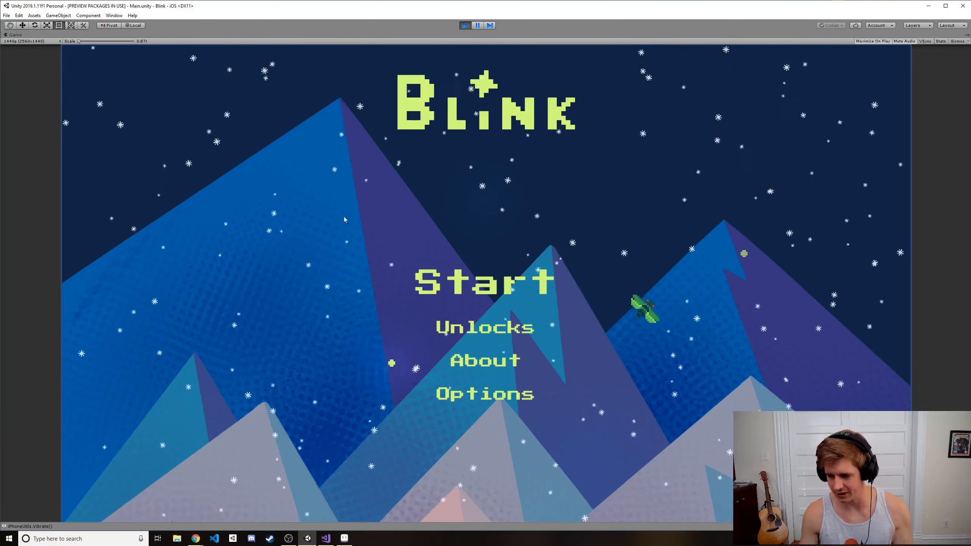
click(480, 294)
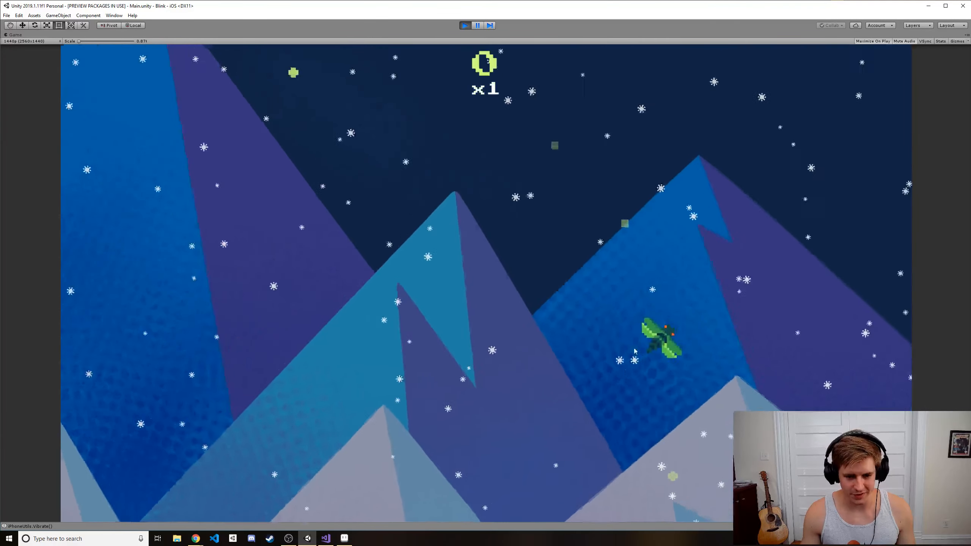
- Play a test round in the snowy mountain environment by moving the character into the target circles, then stop the game
click(676, 216)
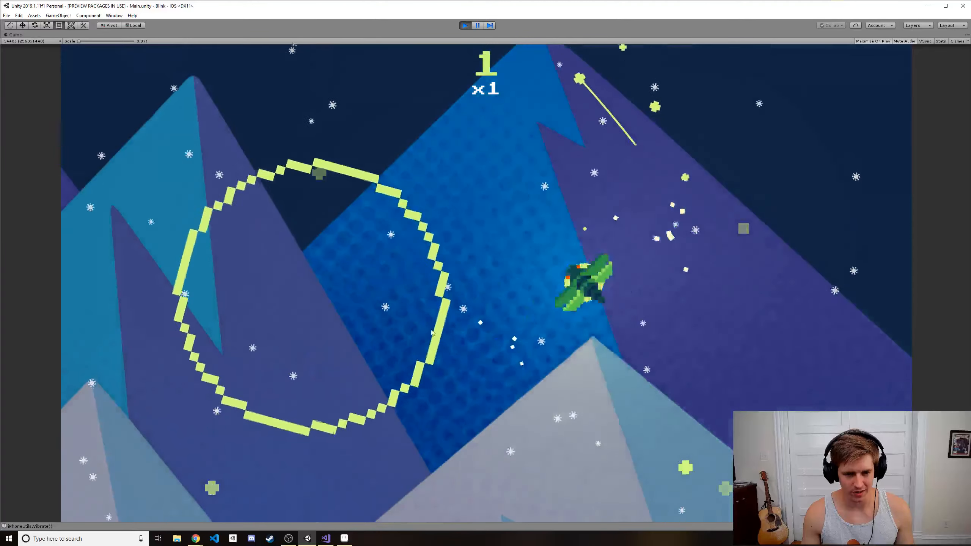
click(293, 333)
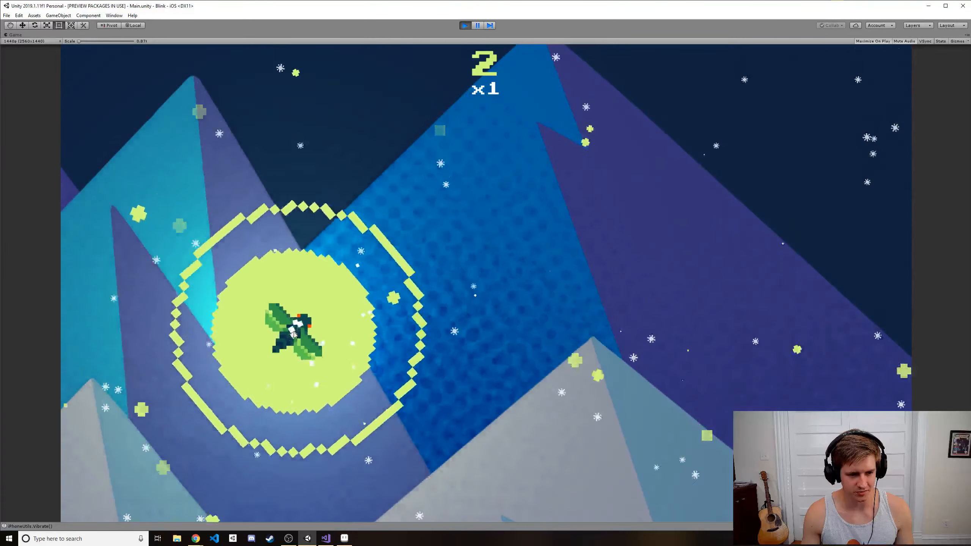
click(537, 196)
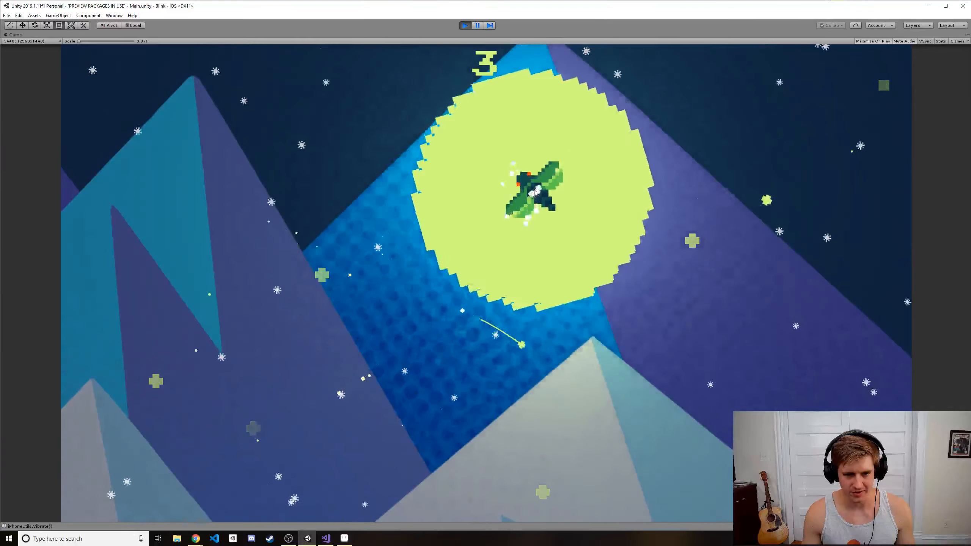
click(472, 279)
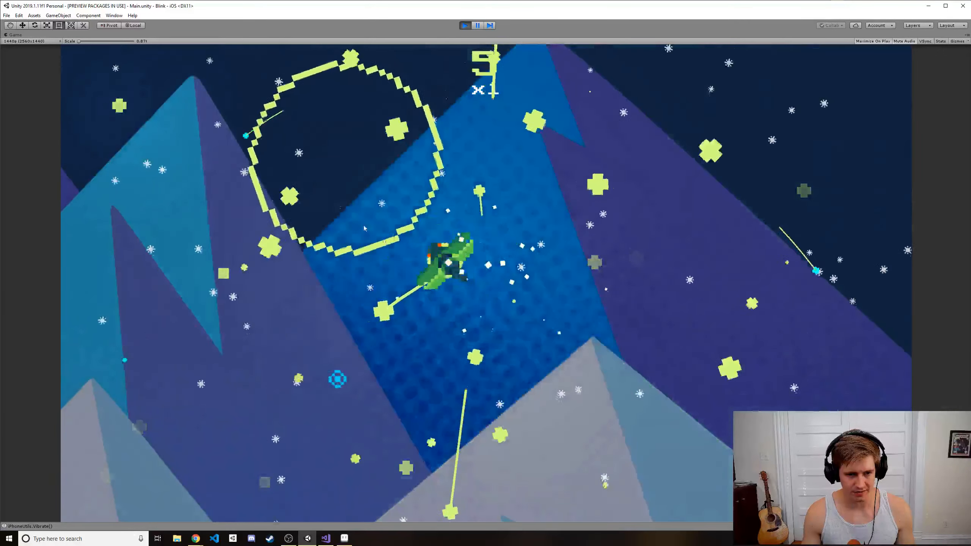
click(355, 151)
click(441, 394)
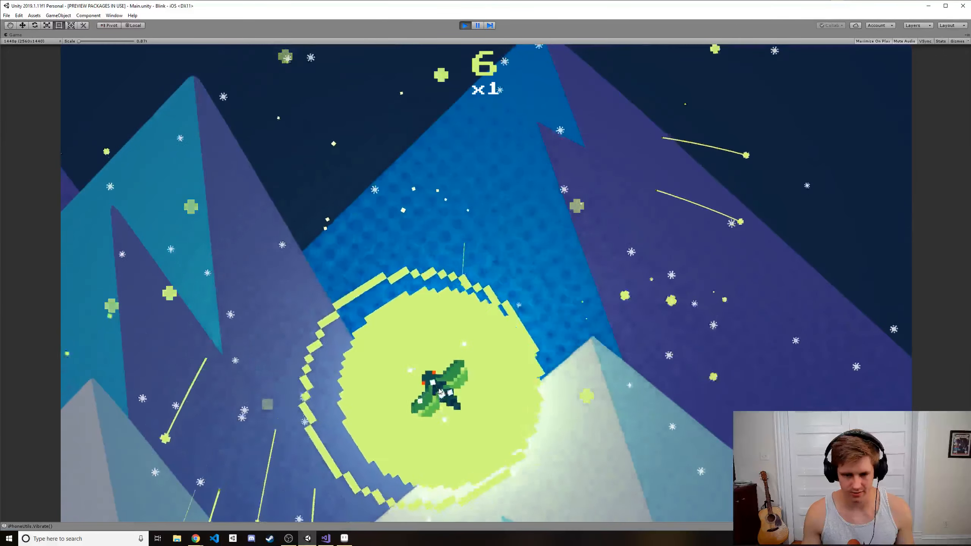
click(201, 312)
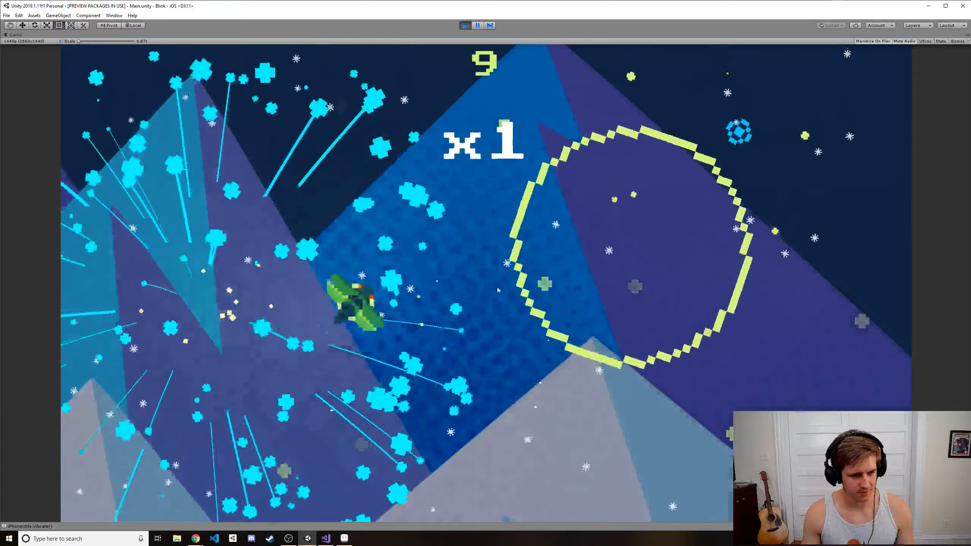
click(630, 245)
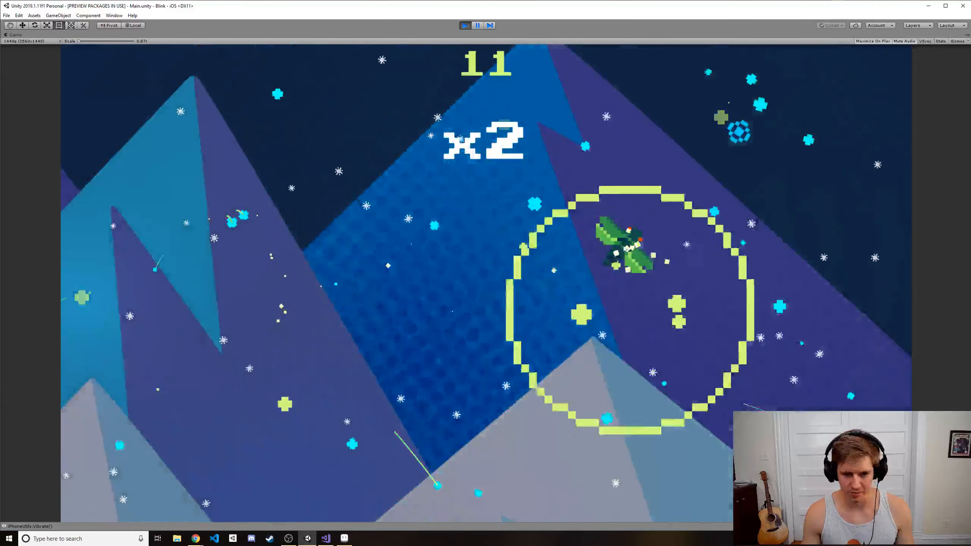
click(737, 175)
click(699, 229)
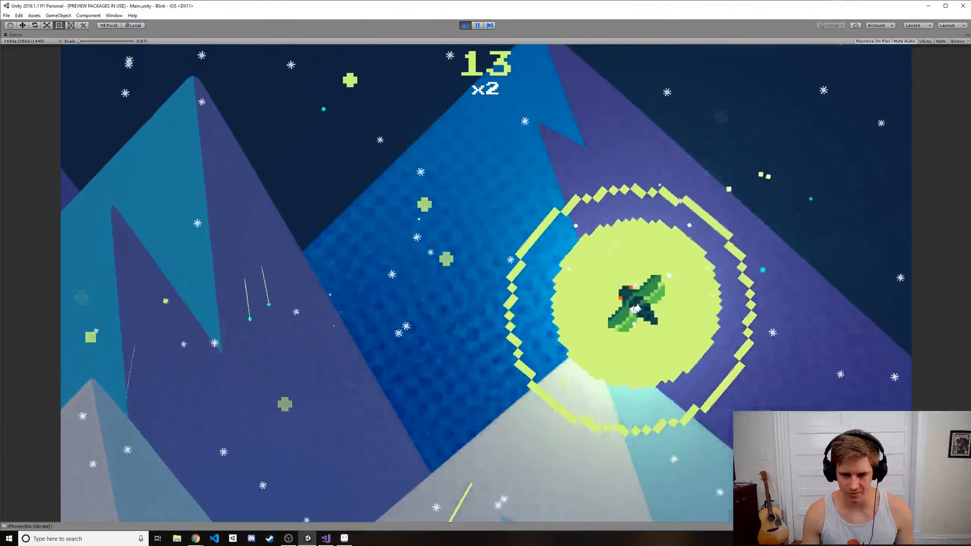
click(173, 317)
drag(260, 340, 583, 301)
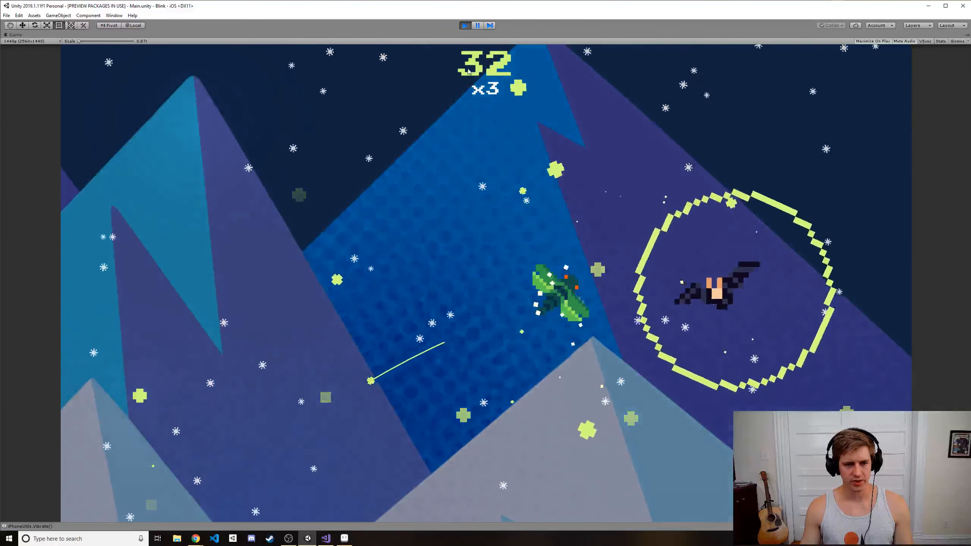
click(465, 25)
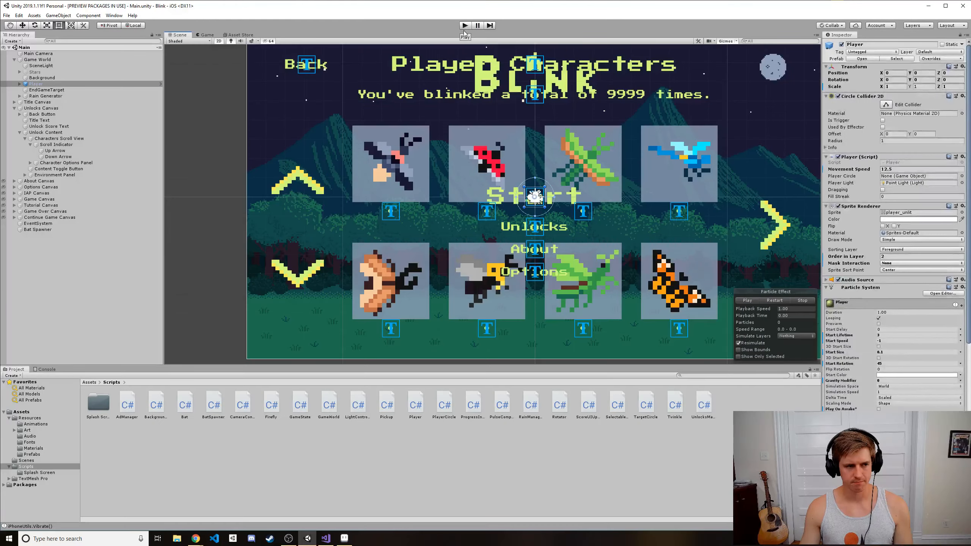
- Switch to Visual Studio, stage all changes and commit them with the message "Increased player movement speed."
key(alt+Tab)
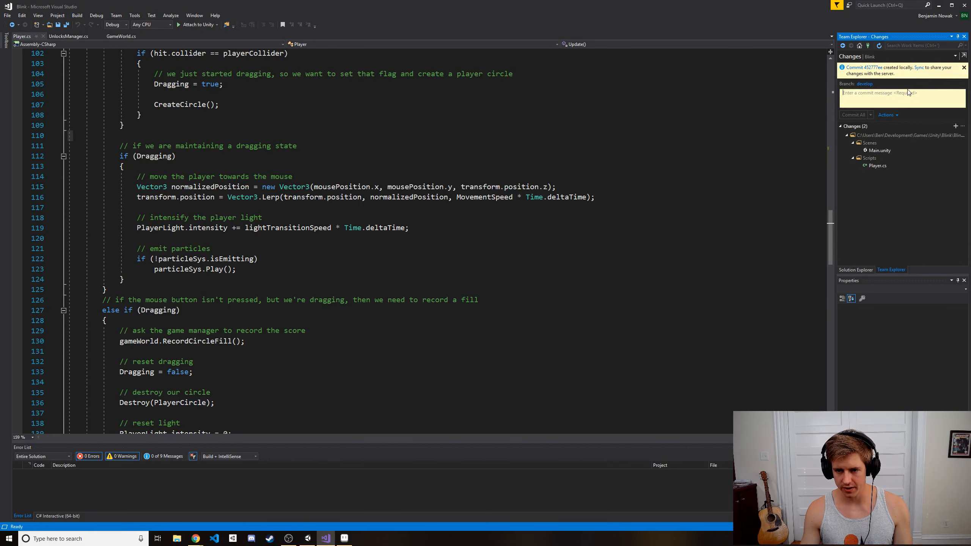
click(910, 102)
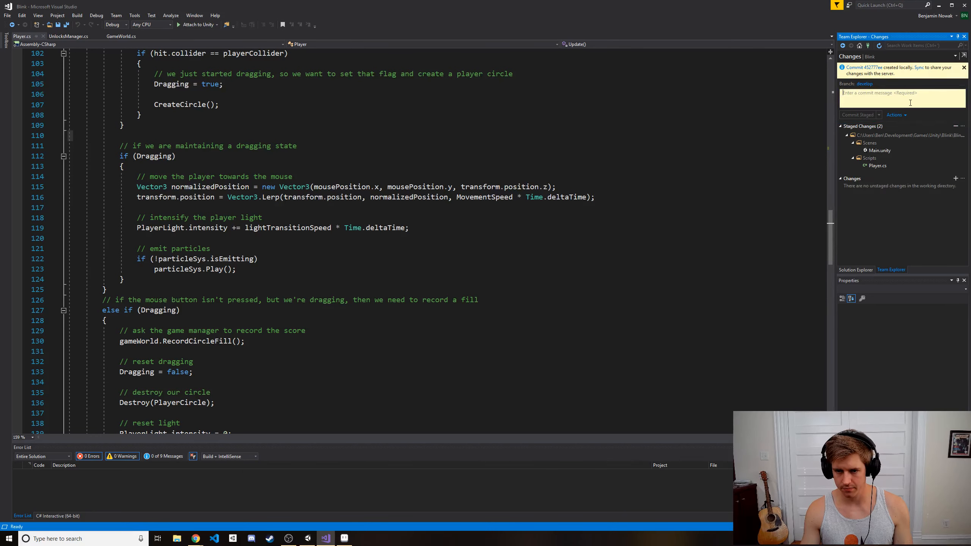
text(Increased player movement speed.)
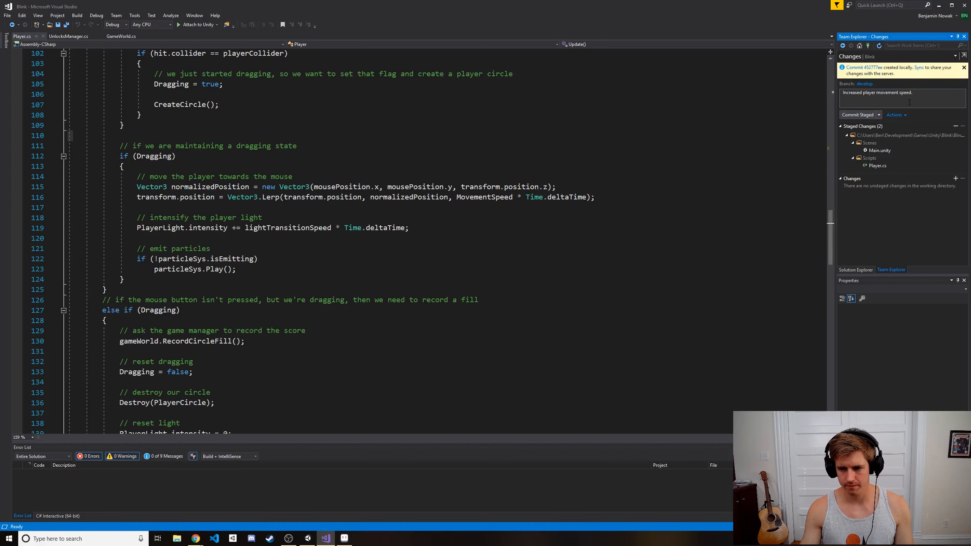
click(861, 115)
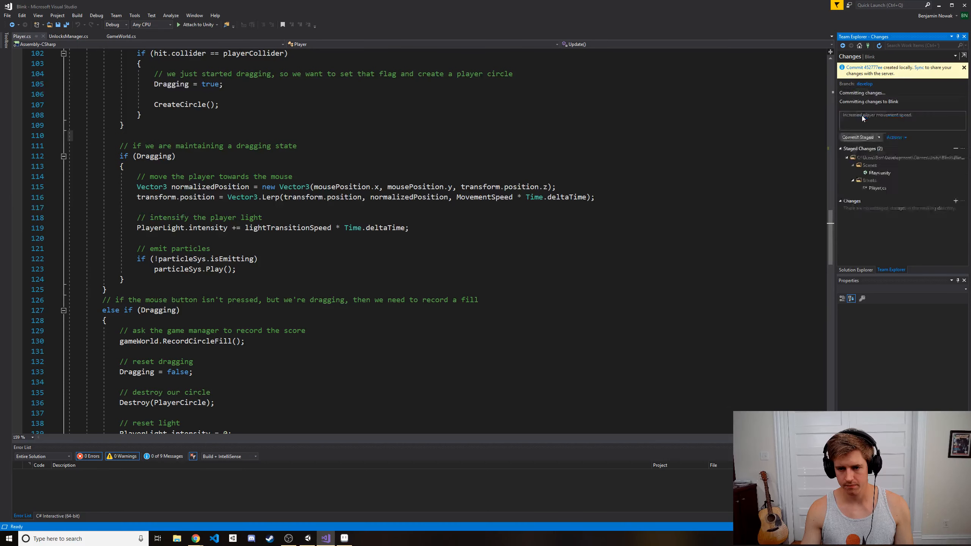
- Open the repository synchronization, push the outgoing commits of the develop branch and dismiss the notification
click(922, 68)
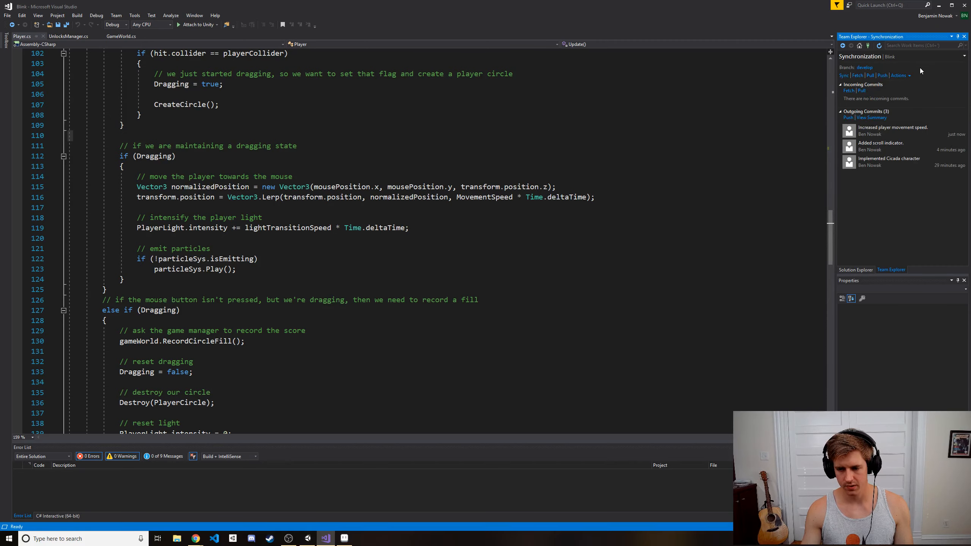
mouse_move(917, 124)
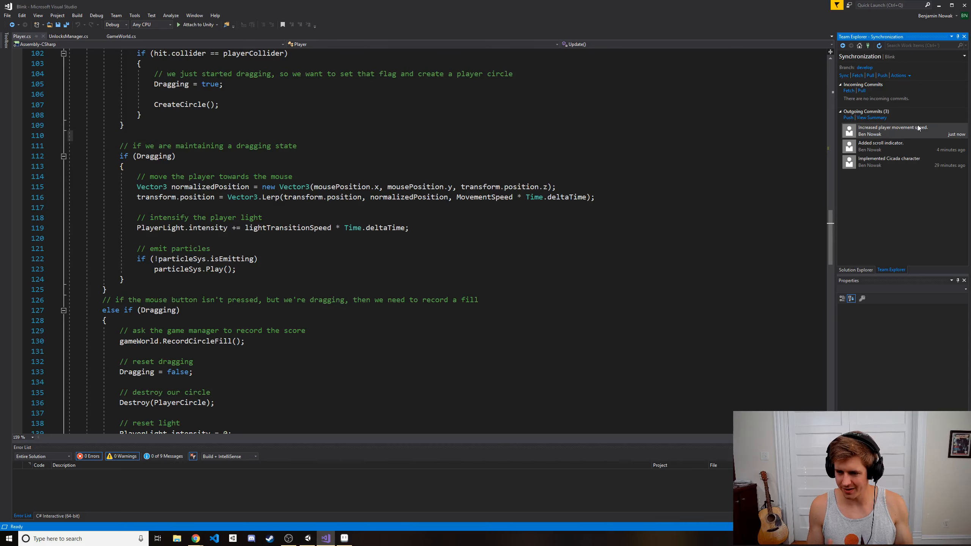
click(880, 76)
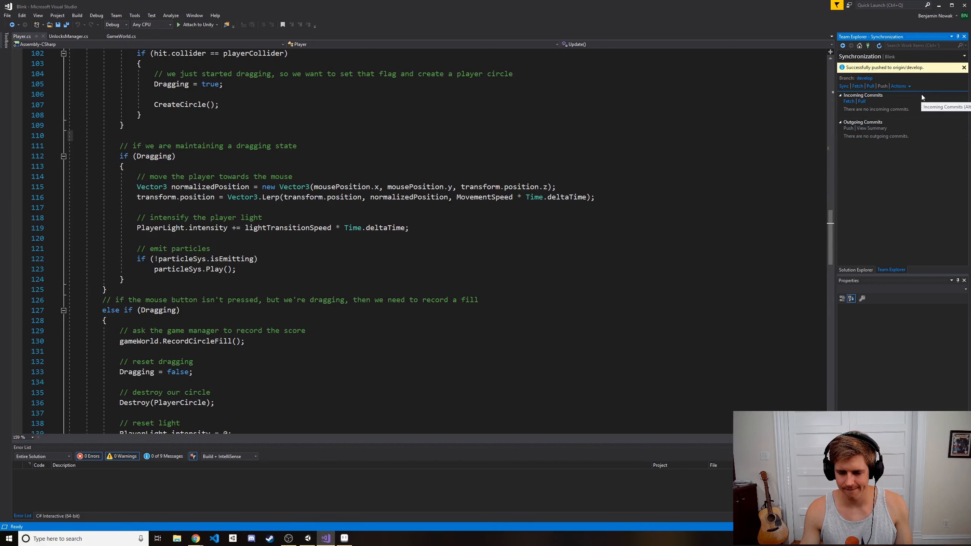
click(964, 68)
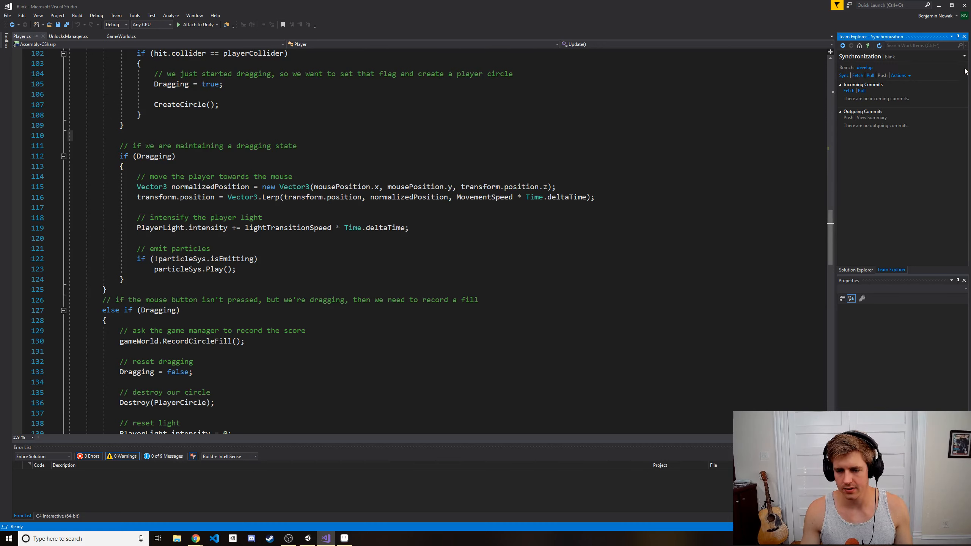
- Save the Player.cs script
triple_click(342, 104)
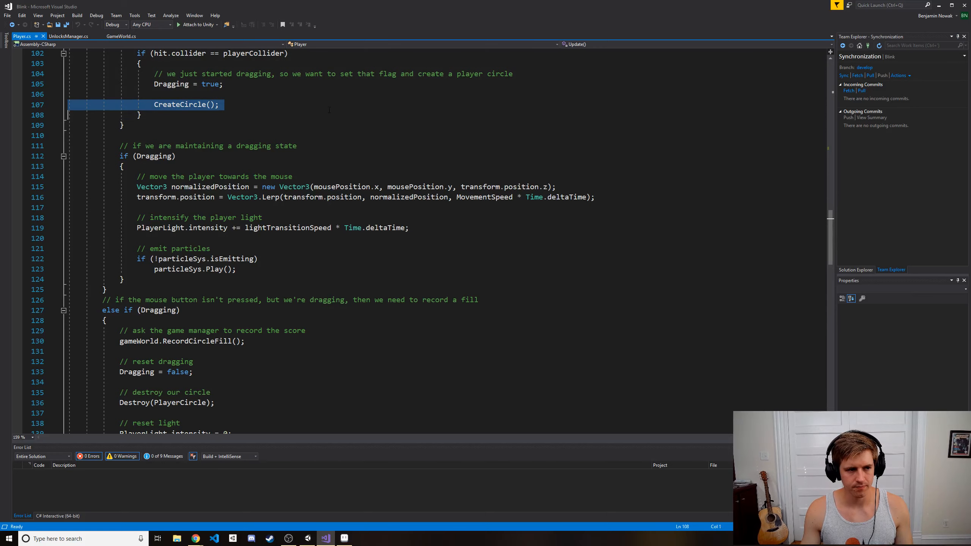
ctrl+scroll(311, 119, down, 3)
ctrl+scroll(338, 203, up, 1)
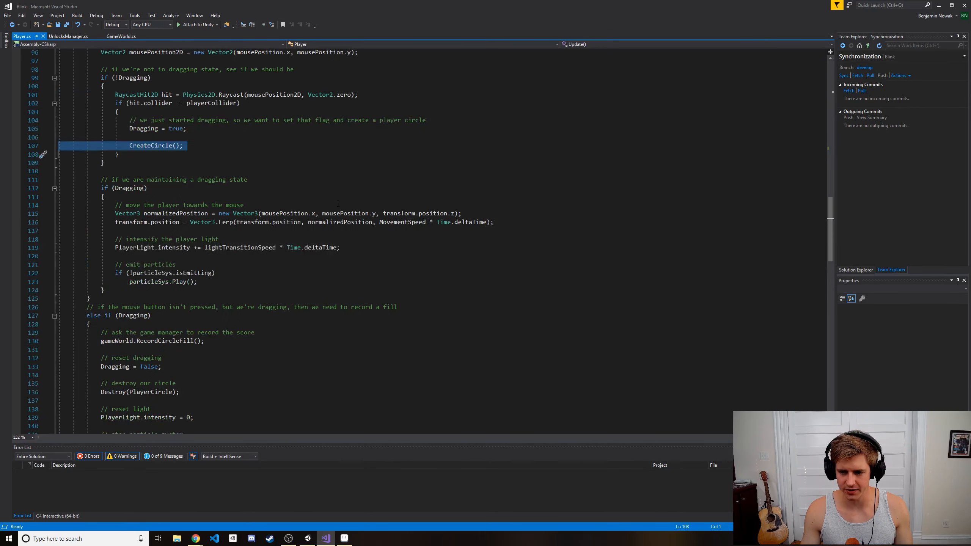
click(349, 180)
key(ctrl+s)
- Switch to Unity, run the game and look through the Player Characters list in Unlocks
key(alt+Tab)
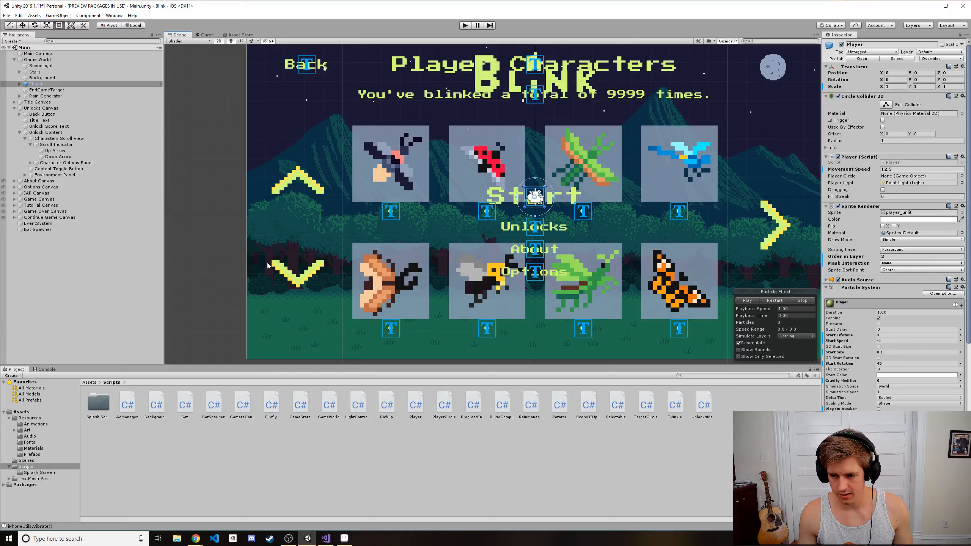
click(463, 26)
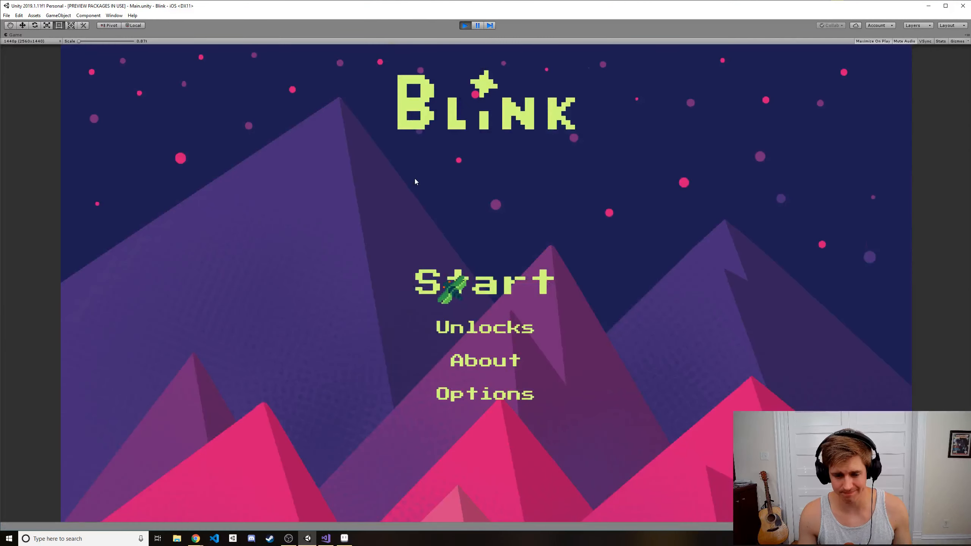
click(454, 333)
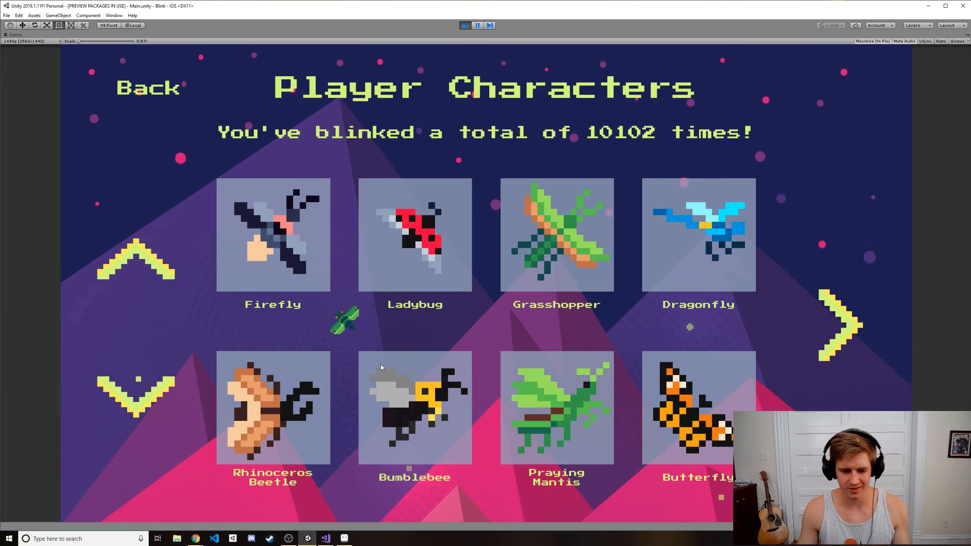
drag(393, 428, 481, 228)
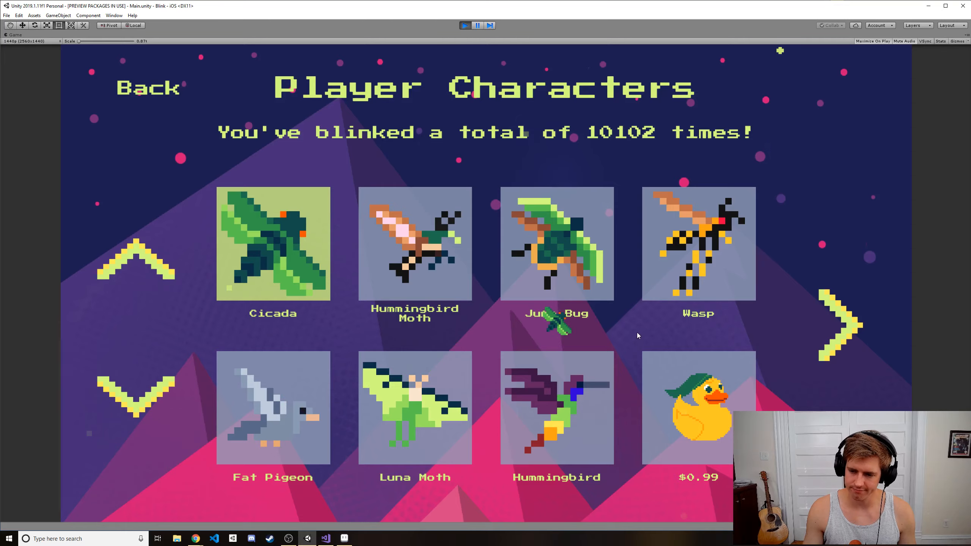
drag(637, 332, 638, 433)
drag(632, 395, 632, 462)
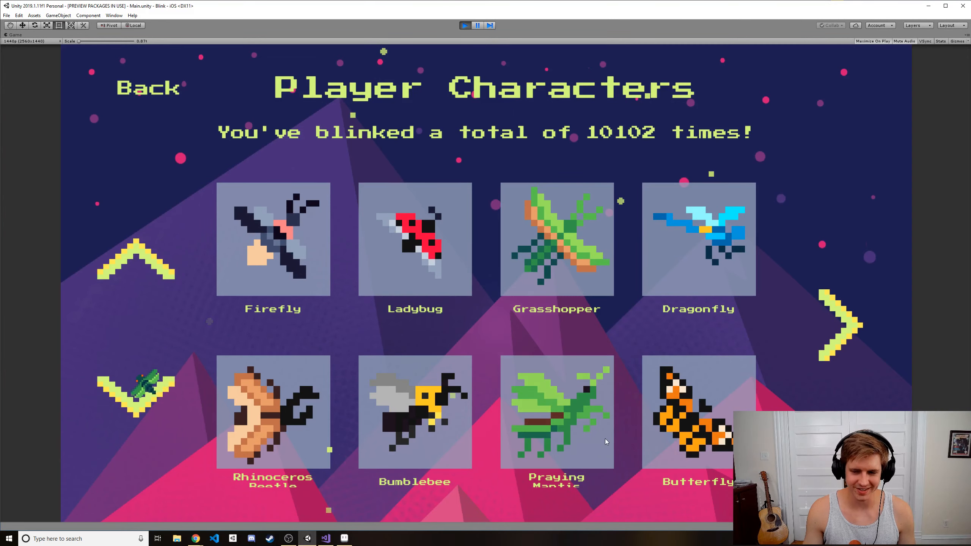
drag(602, 442, 610, 312)
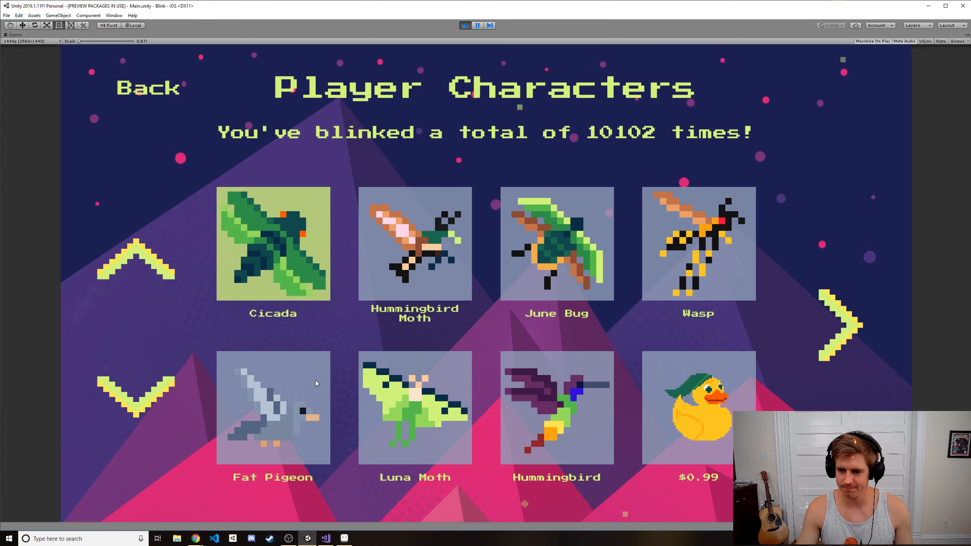
- Try several player characters including the Bumblebee and Luna Moth, choose the Wasp and return to the title screen
drag(317, 375, 343, 417)
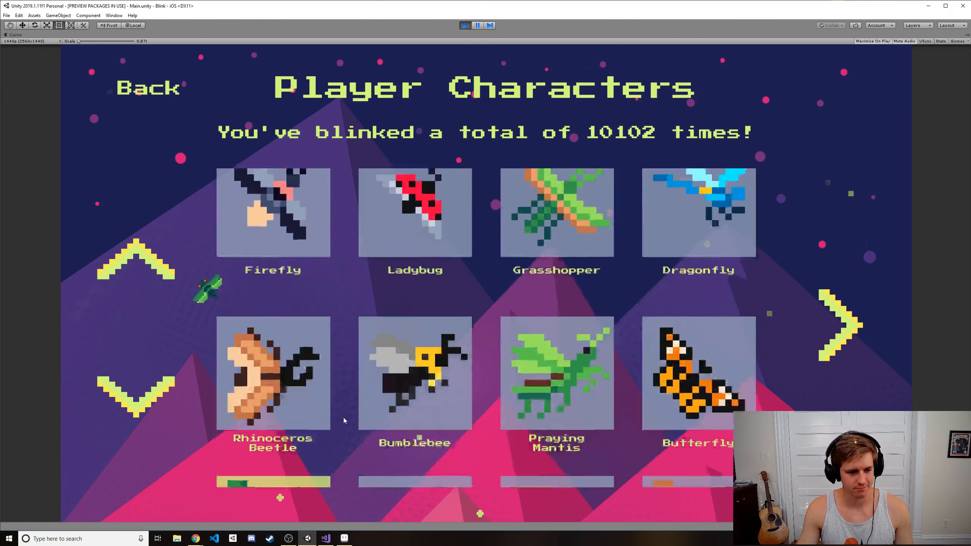
click(296, 240)
click(425, 410)
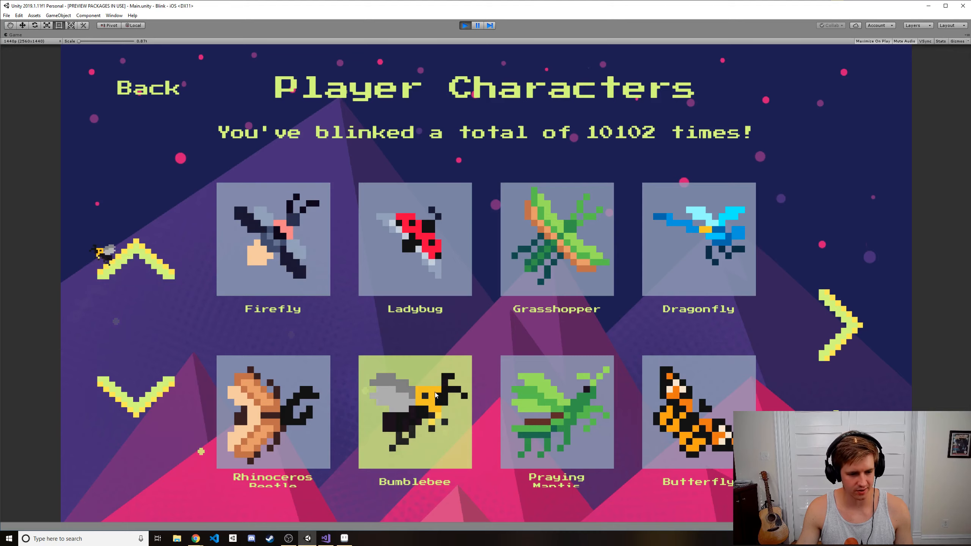
click(707, 408)
drag(707, 394, 714, 229)
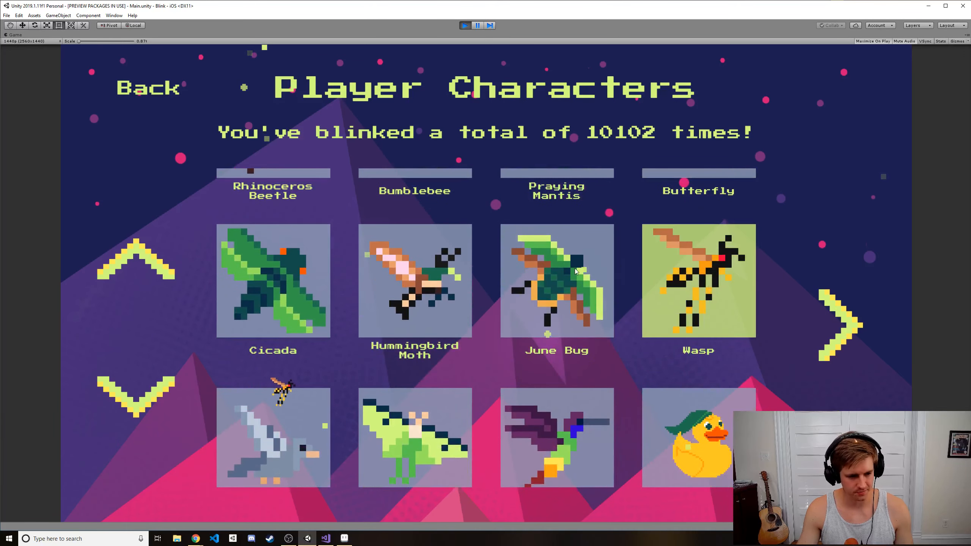
click(414, 428)
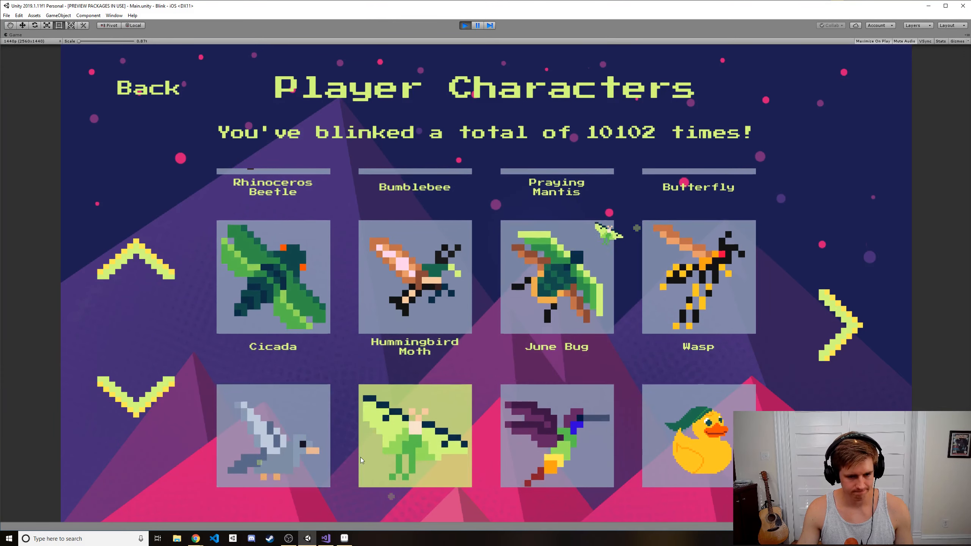
click(698, 280)
click(148, 88)
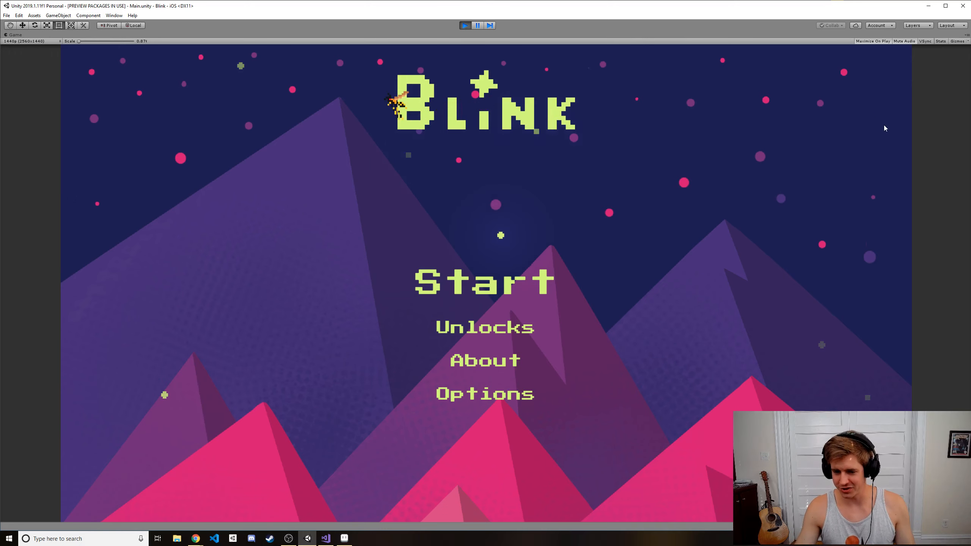
key(alt+Tab)
key(Tab)
key(Tab)
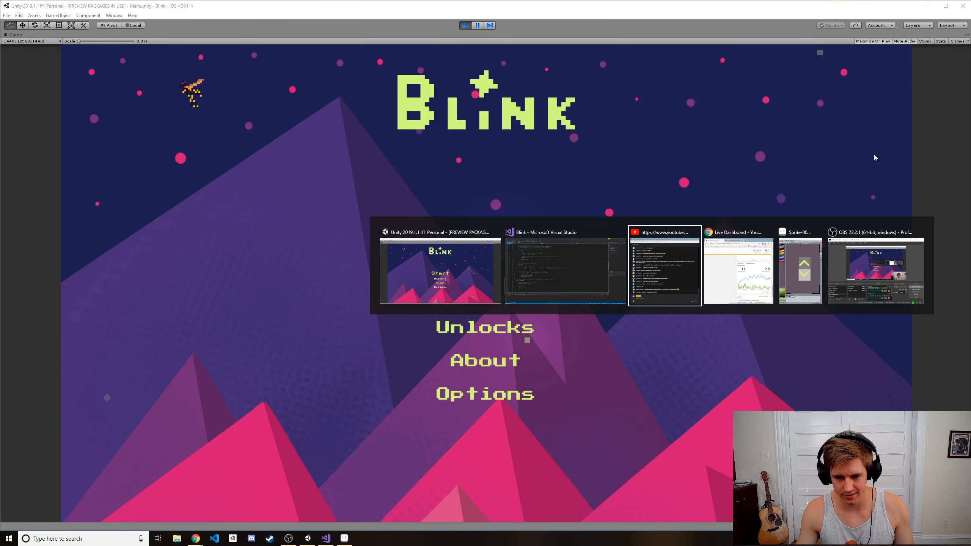
key(alt+Tab)
key(Tab)
key(Tab)
key(Tab)
key(Tab)
key(Tab)
key(Tab)
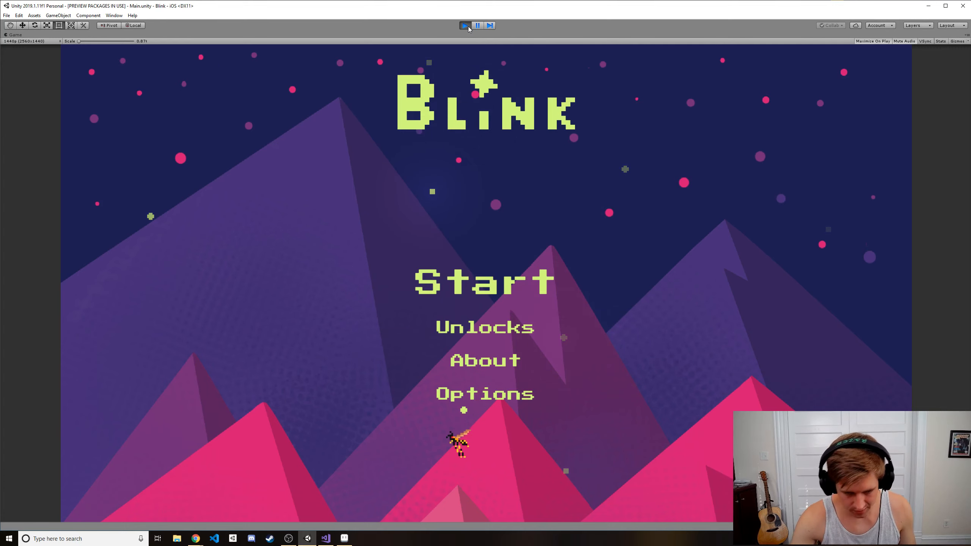
key(alt+Tab)
key(Tab)
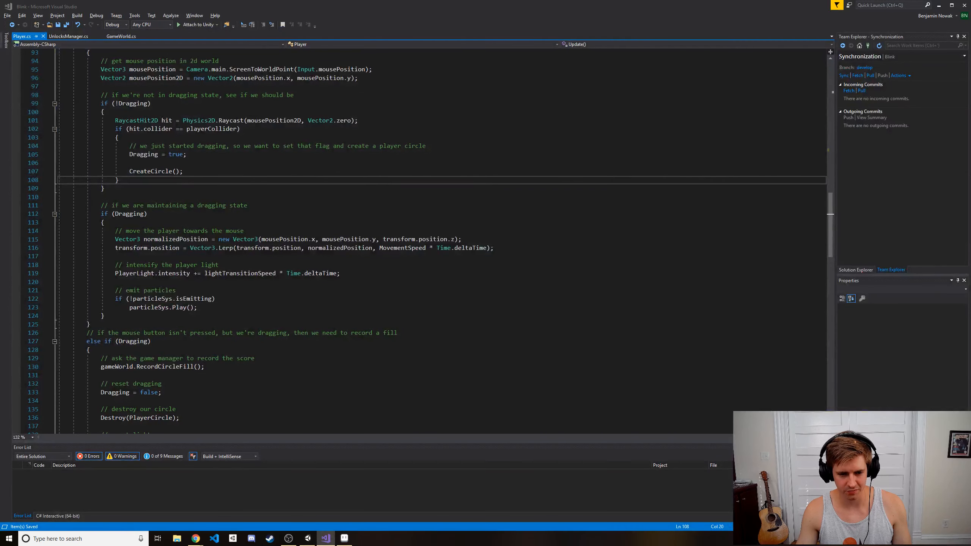
- Switch back to the running game in Unity and open the Player Characters page in Unlocks
key(alt+Tab)
click(572, 283)
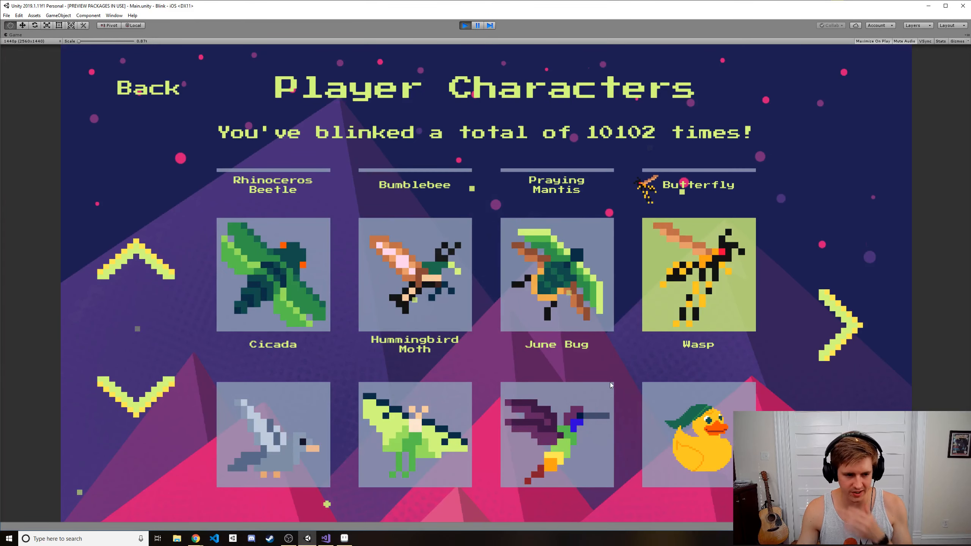
- Choose the Cicada as the player character, return to the title screen and start a round
drag(574, 324, 600, 249)
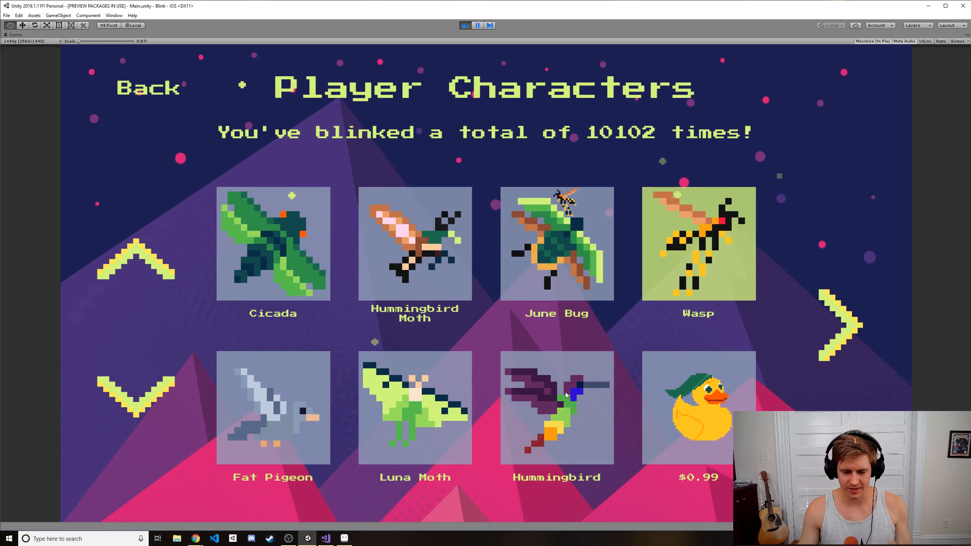
key(alt+Tab)
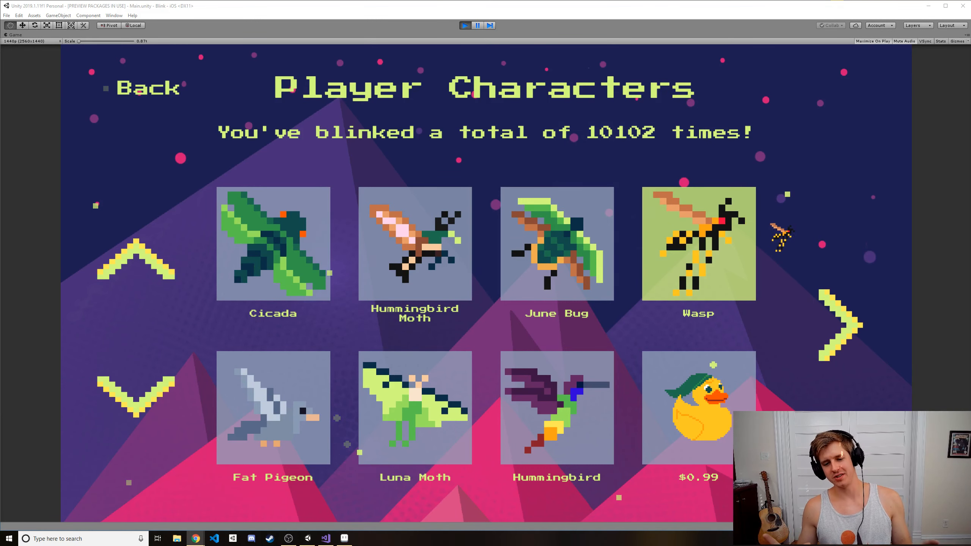
drag(473, 253, 513, 304)
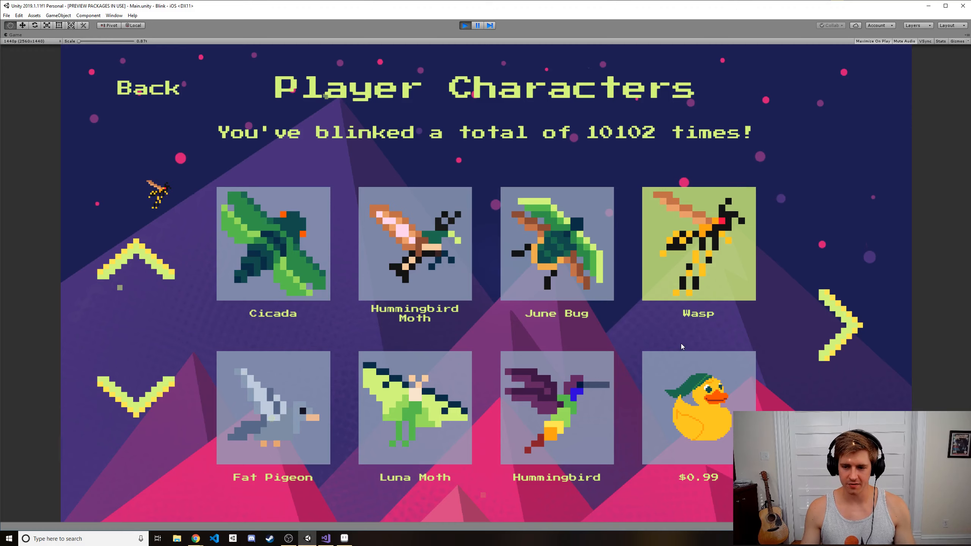
click(281, 269)
click(153, 89)
click(464, 287)
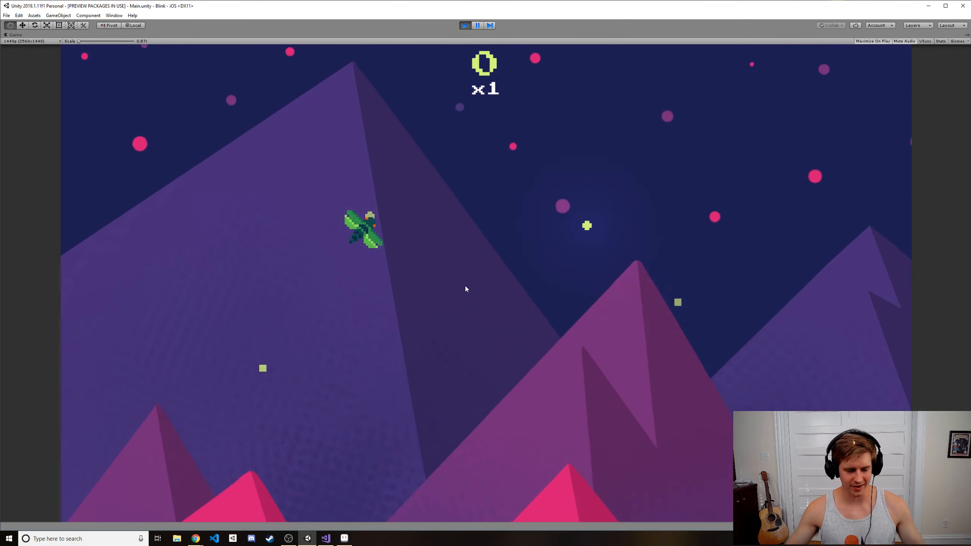
- Play a round as the Cicada, blinking between the target circles until the game is over
click(224, 307)
click(278, 245)
click(461, 401)
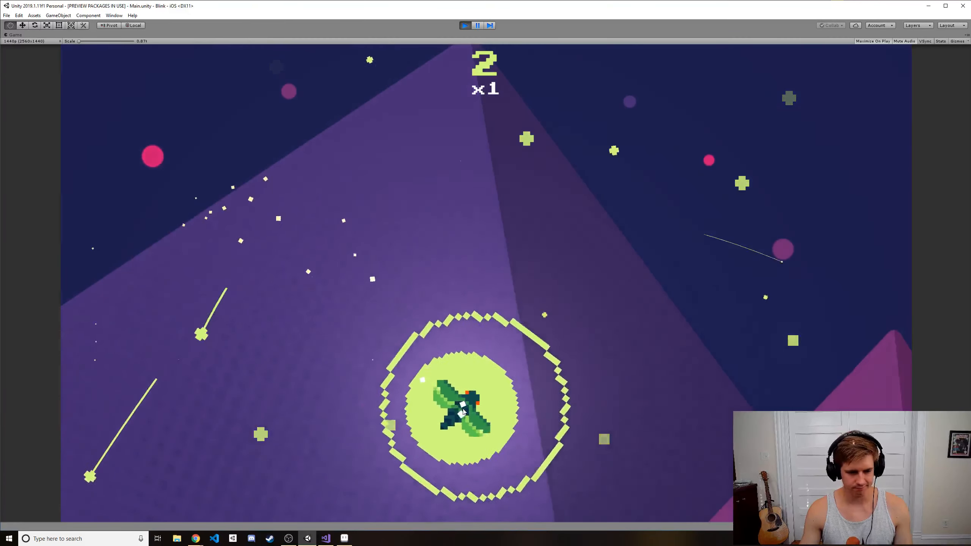
click(223, 301)
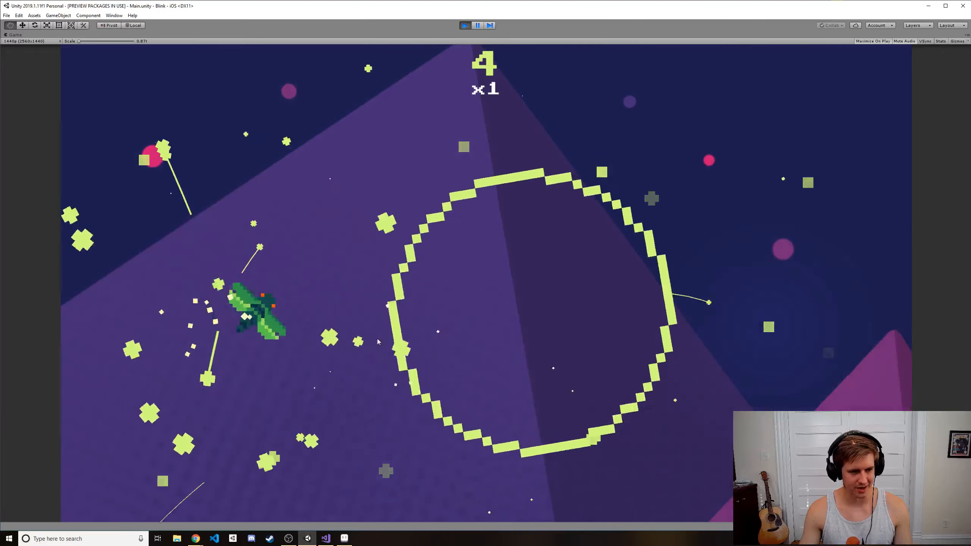
click(528, 315)
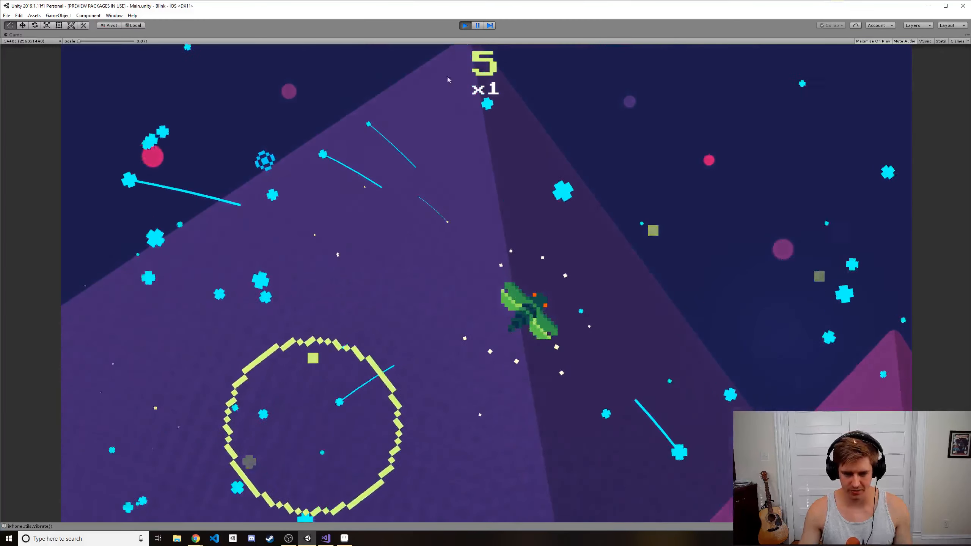
click(505, 311)
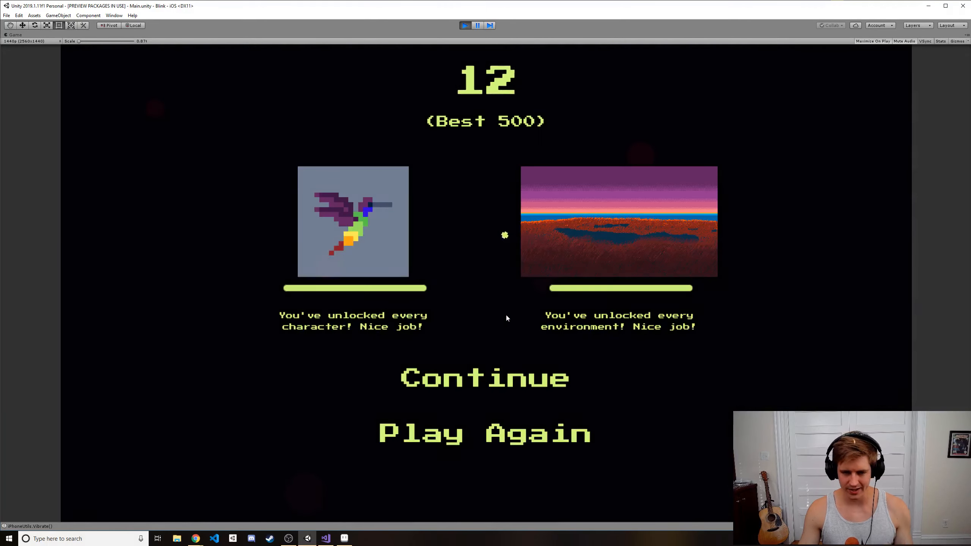
- Leave the game-over screen for the title screen and open the Player Characters page in Unlocks
click(474, 381)
click(473, 334)
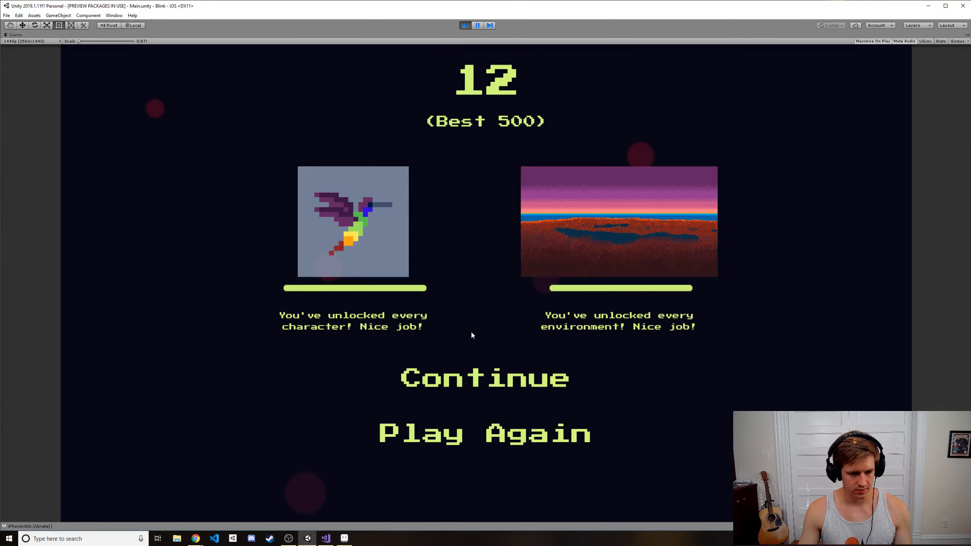
click(467, 427)
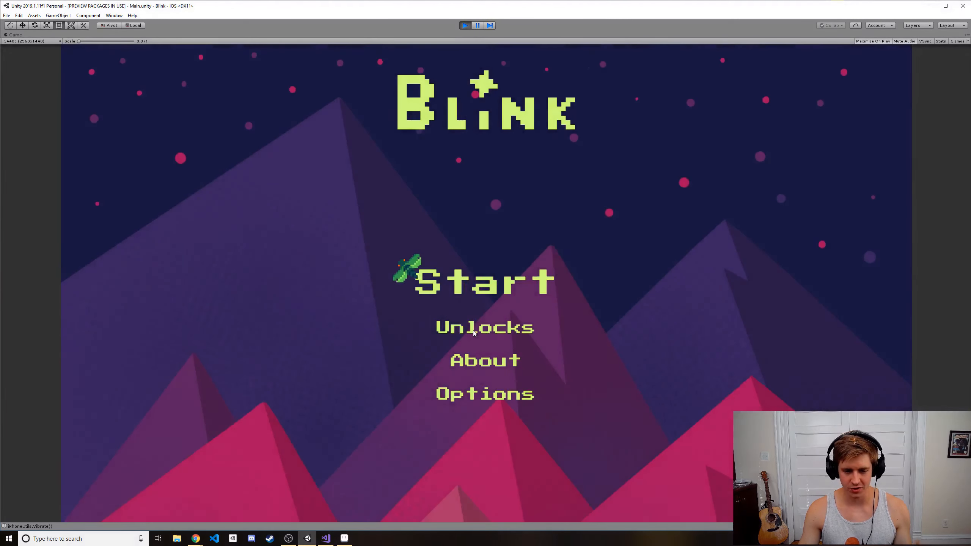
click(473, 330)
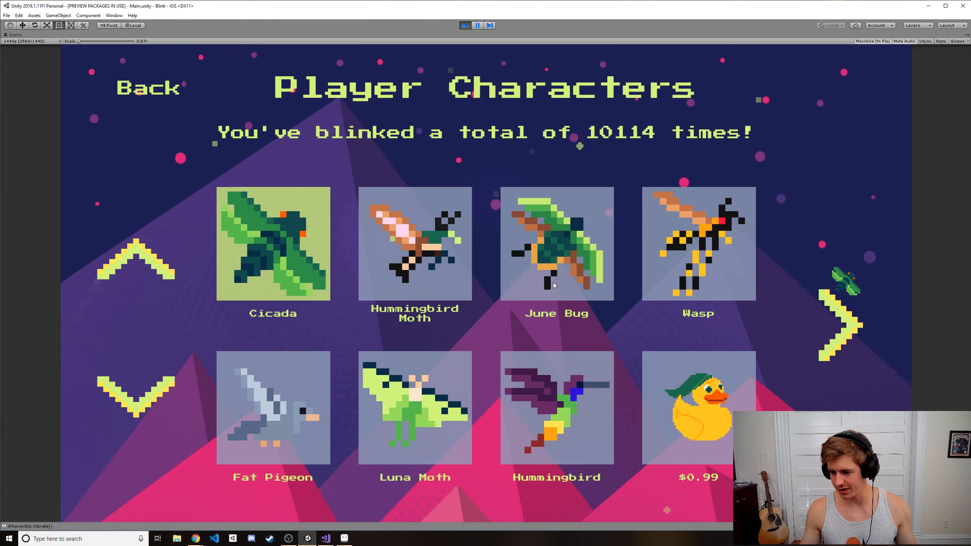
- Look through the Player Characters list and the Environments page, and go back to the title screen
drag(536, 301, 537, 244)
drag(568, 356, 579, 336)
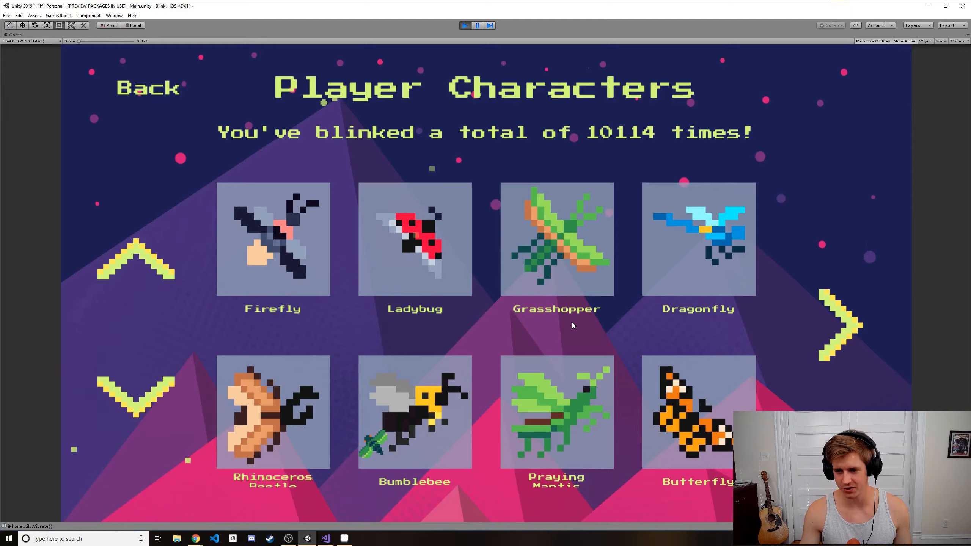
drag(140, 373, 169, 188)
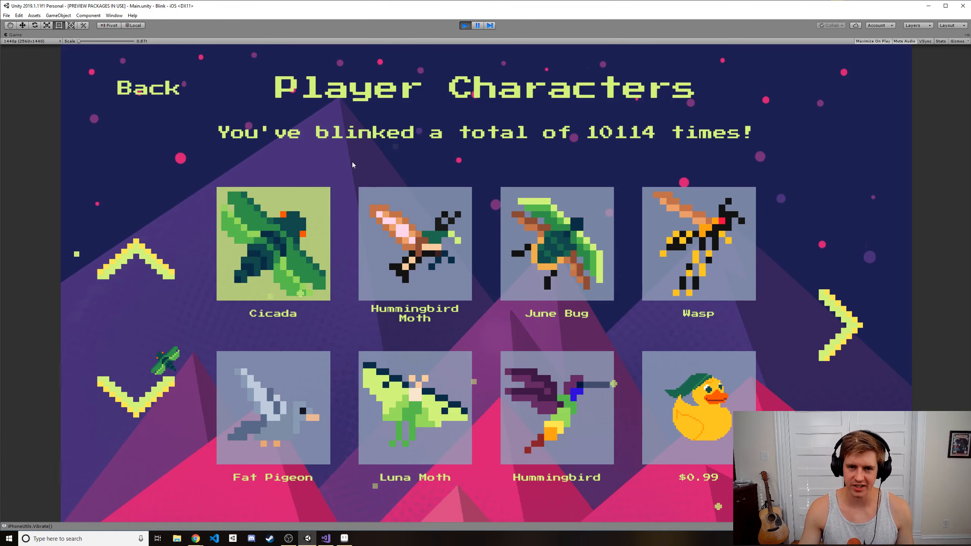
scroll(476, 441, down, 3)
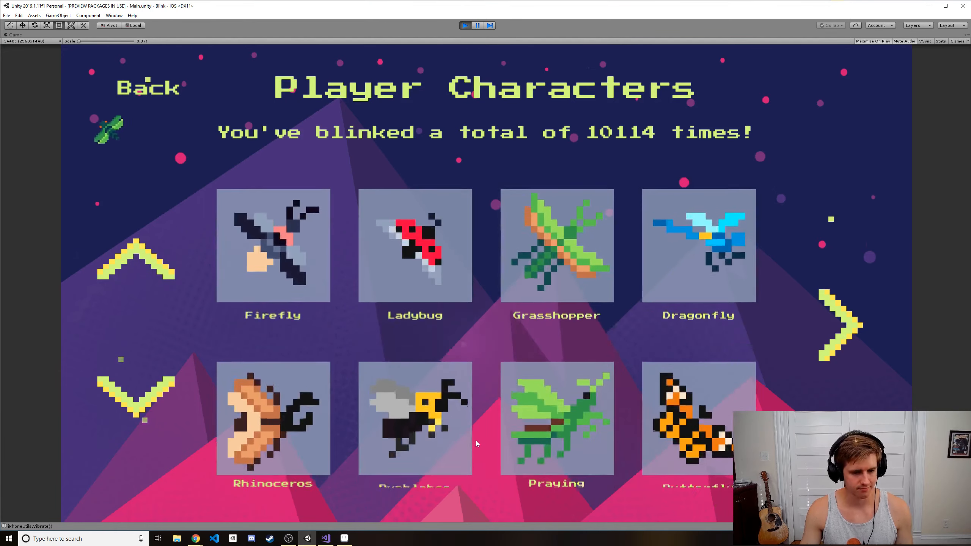
scroll(475, 237, up, 3)
scroll(475, 237, down, 3)
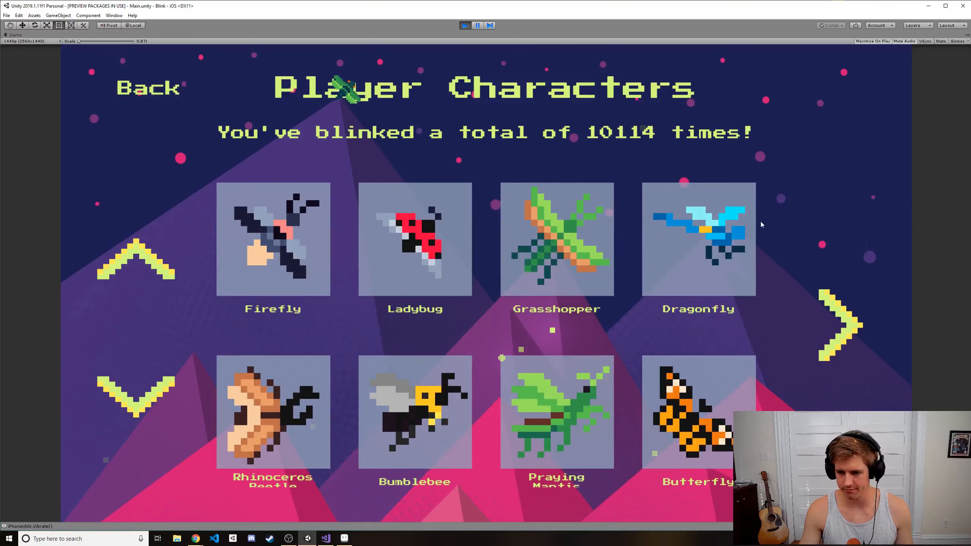
click(859, 328)
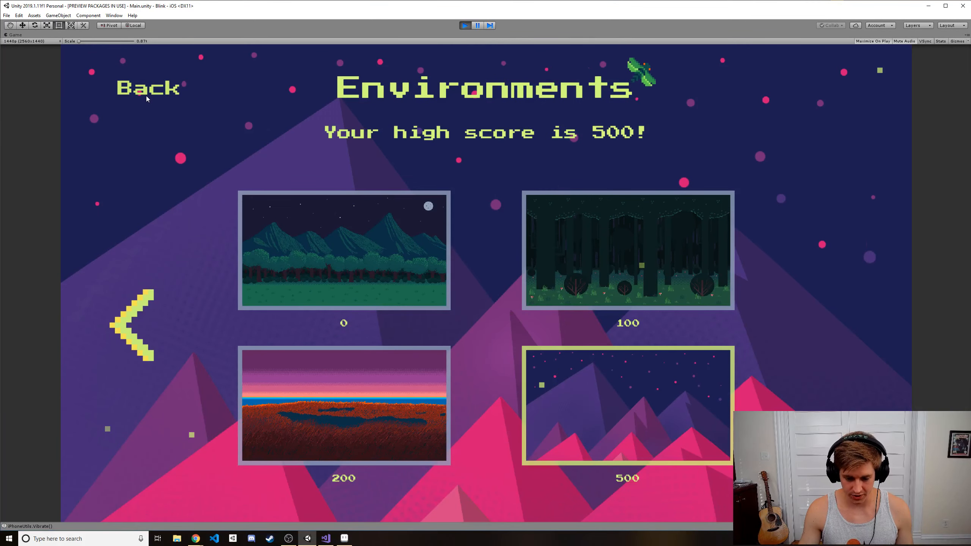
click(163, 90)
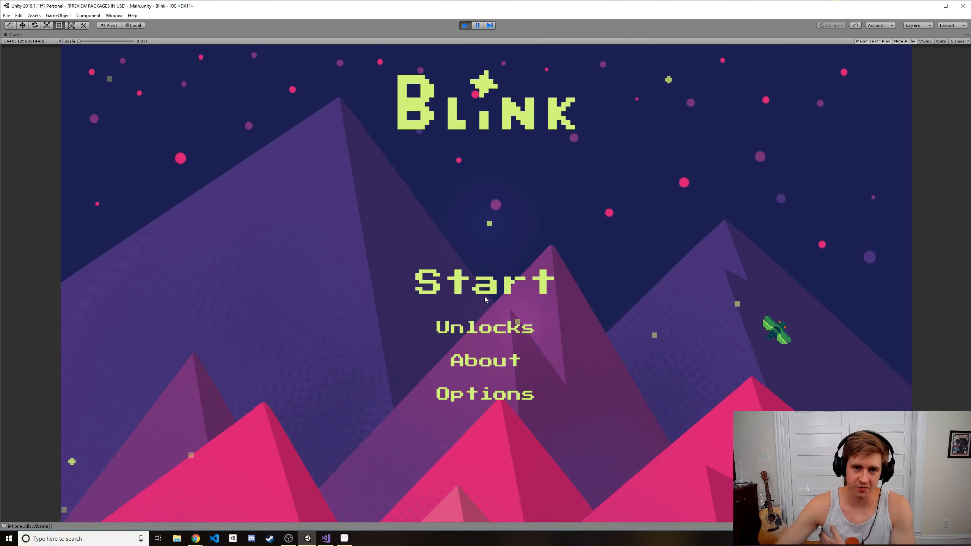
- Stop the running game, set the Player's Movement Speed to 7.5 and run the game again
click(482, 294)
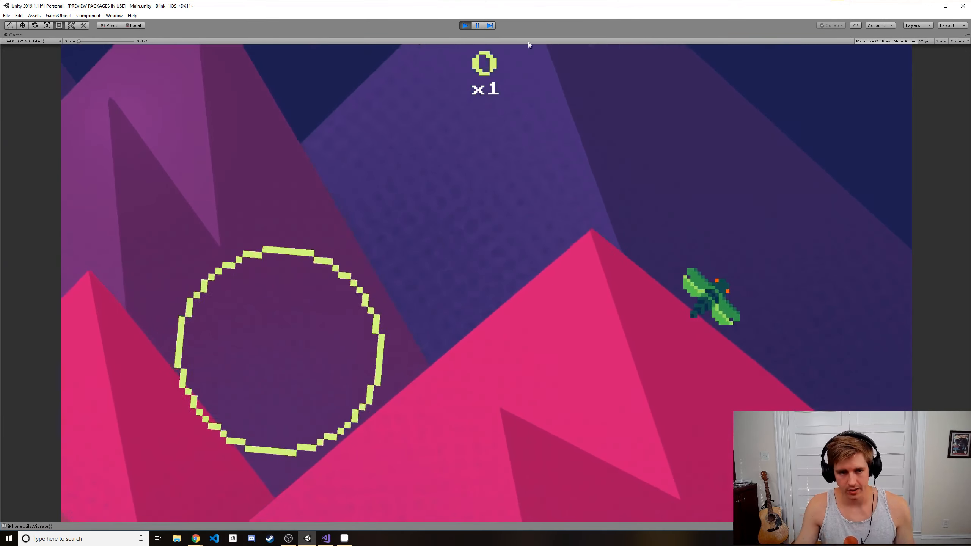
click(465, 25)
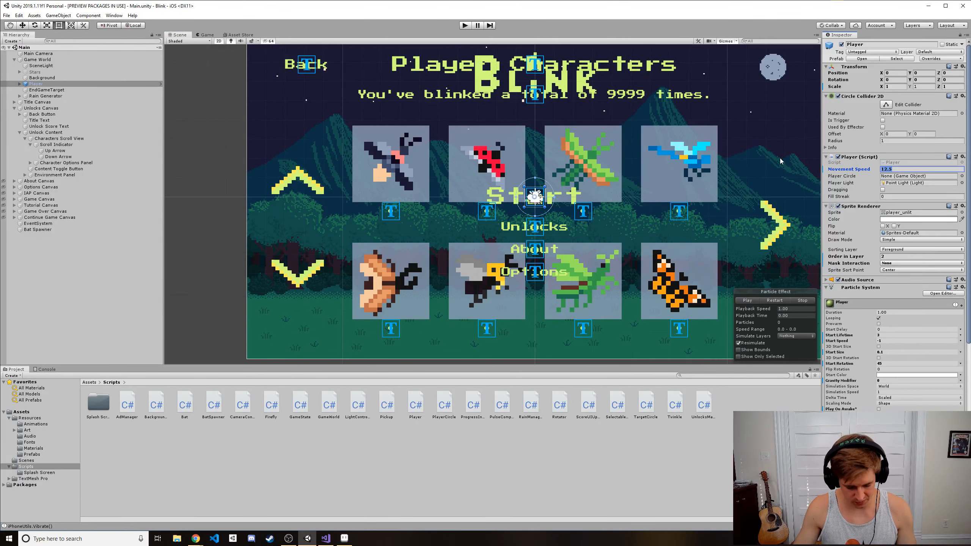
click(470, 26)
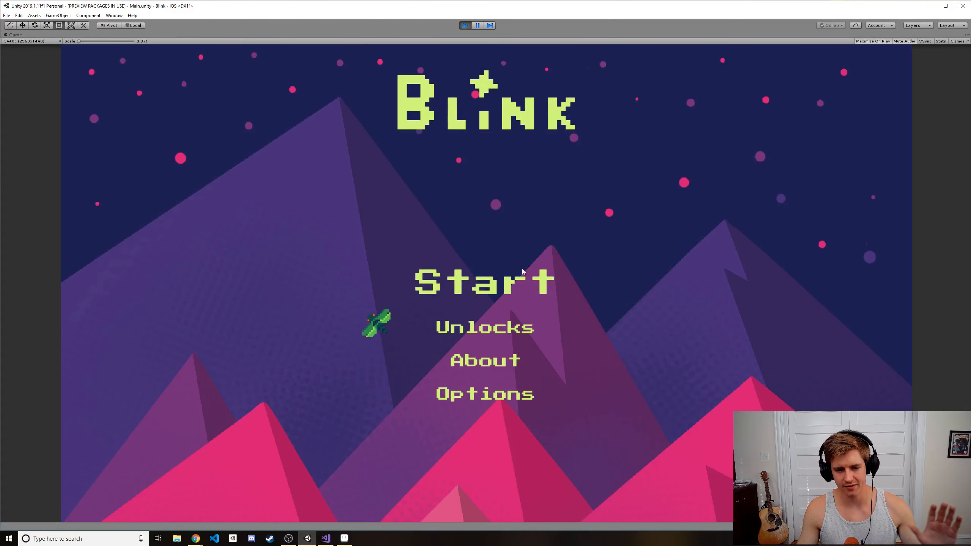
- Play a round to test how the player moves at speed 7.5, and stop the game
click(449, 291)
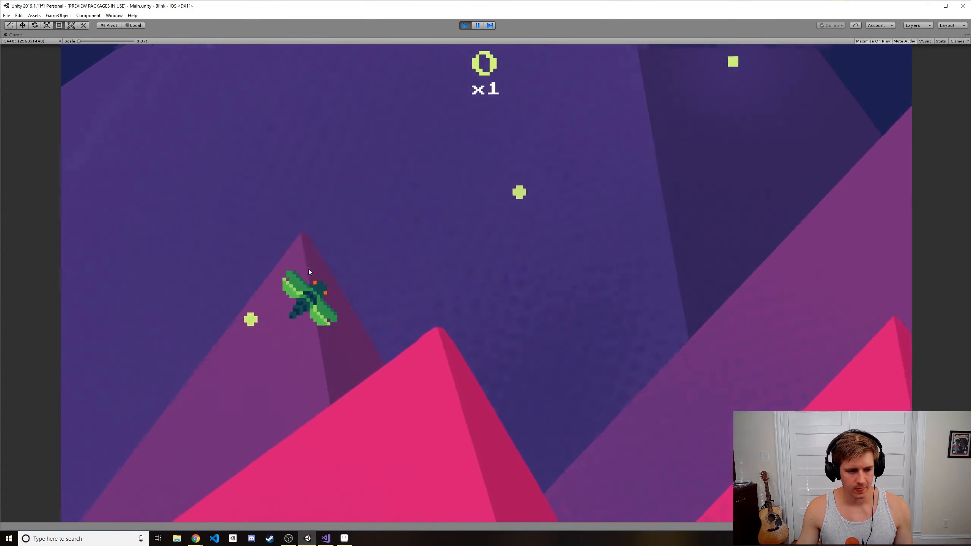
drag(856, 196, 446, 188)
drag(207, 161, 179, 145)
drag(474, 300, 675, 319)
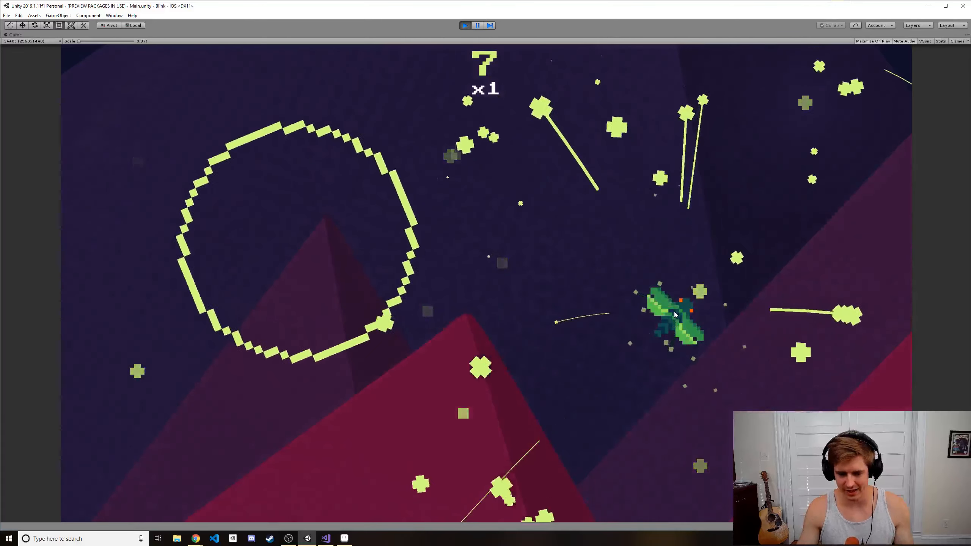
click(464, 26)
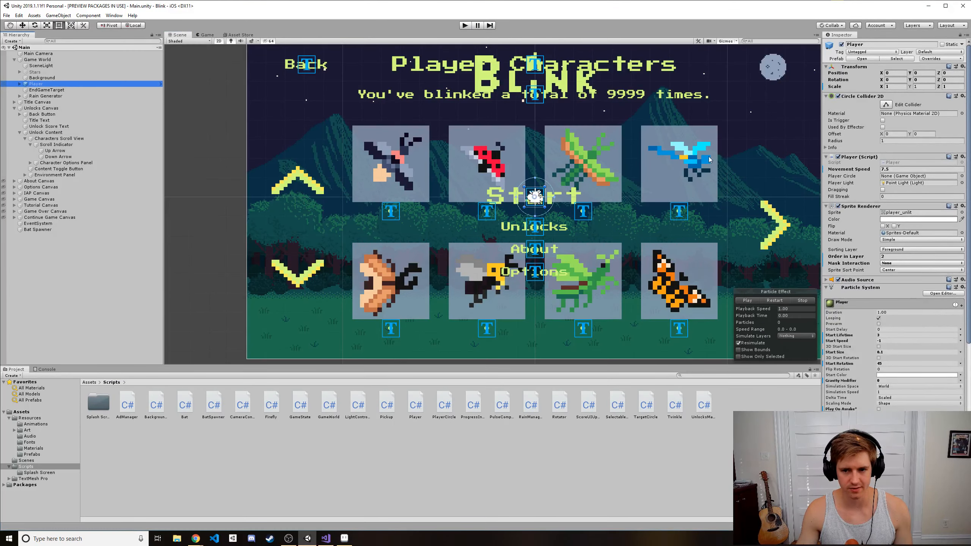
- Set the Player's Movement Speed to 12.5 and run the game
click(893, 169)
text(12)
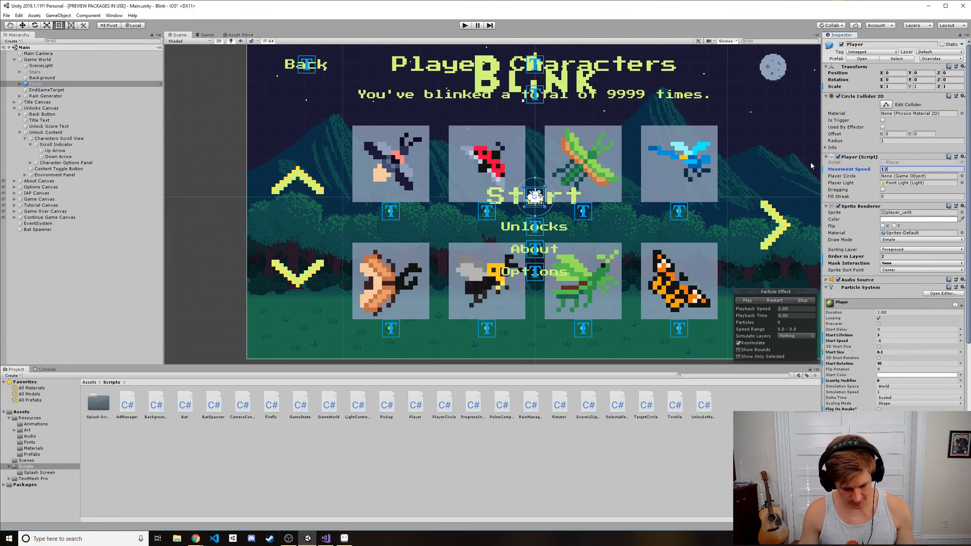
text(.5)
key(ctrl+p)
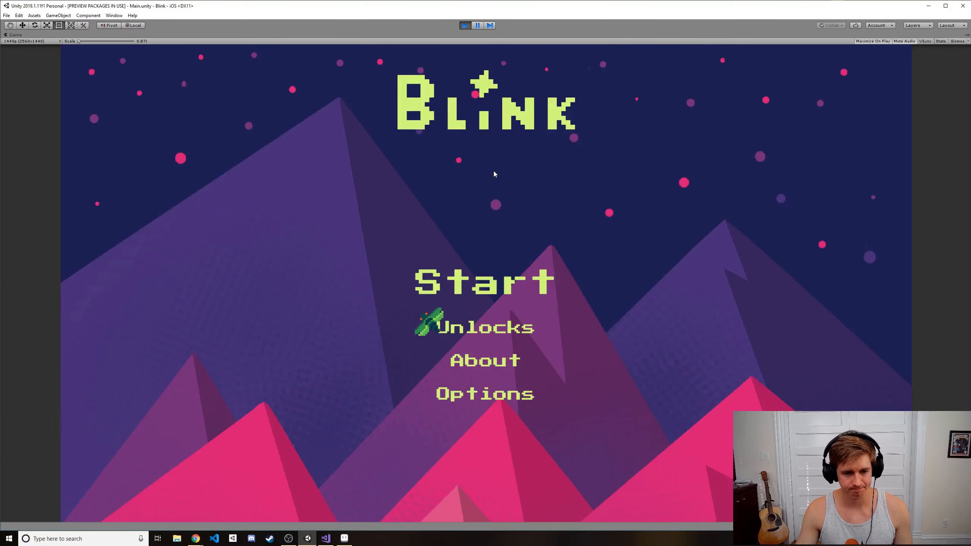
- Play a full round to test the player's movement at speed 12.5
click(484, 277)
drag(482, 317, 770, 245)
drag(745, 285, 788, 237)
drag(281, 390, 248, 381)
drag(537, 276, 585, 220)
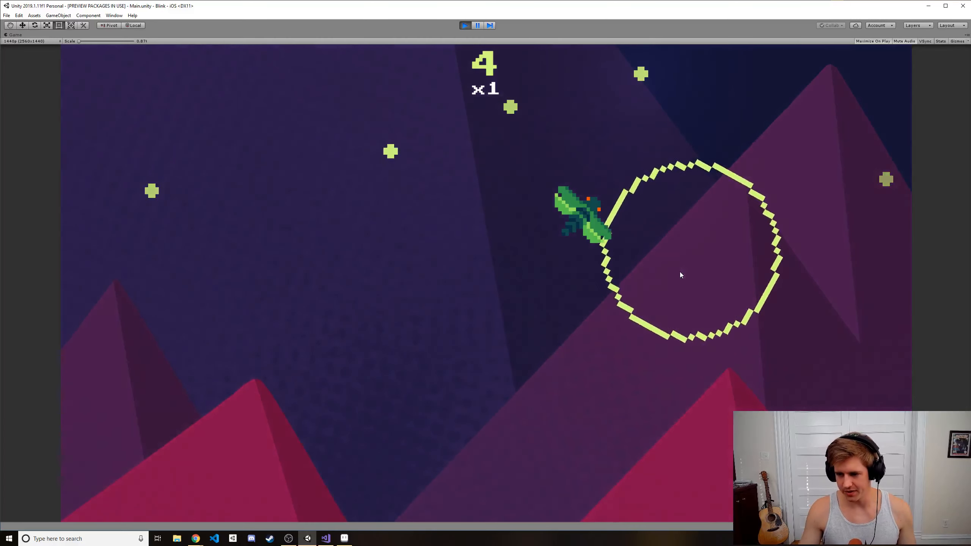
drag(589, 218, 597, 217)
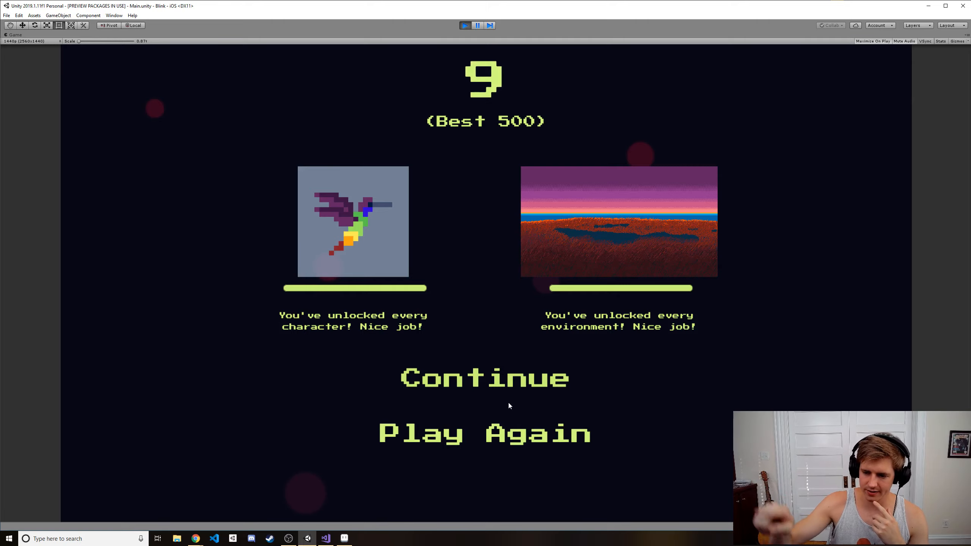
- Leave the game-over screen, review the Player Characters in Unlocks and return to the title screen
click(497, 434)
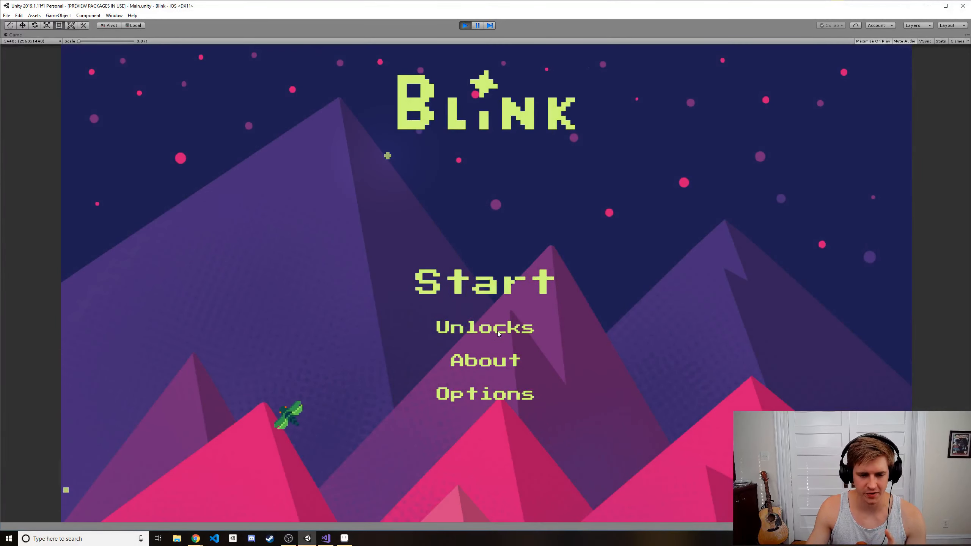
click(498, 333)
scroll(271, 326, down, 3)
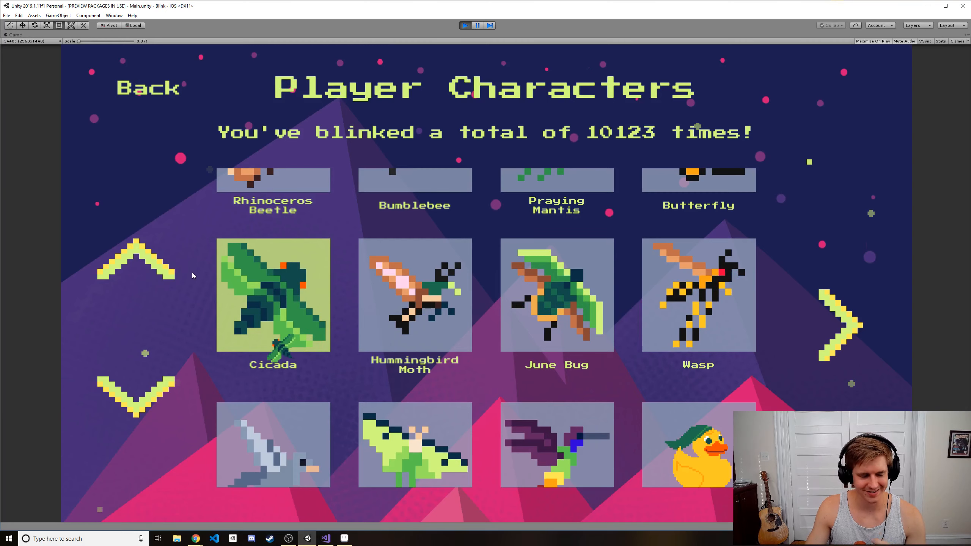
scroll(184, 276, down, 1)
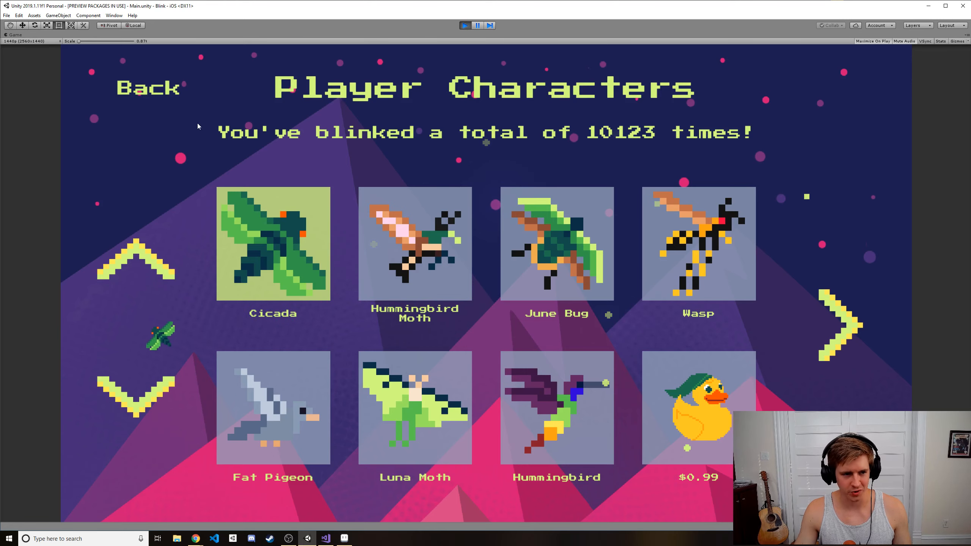
click(163, 92)
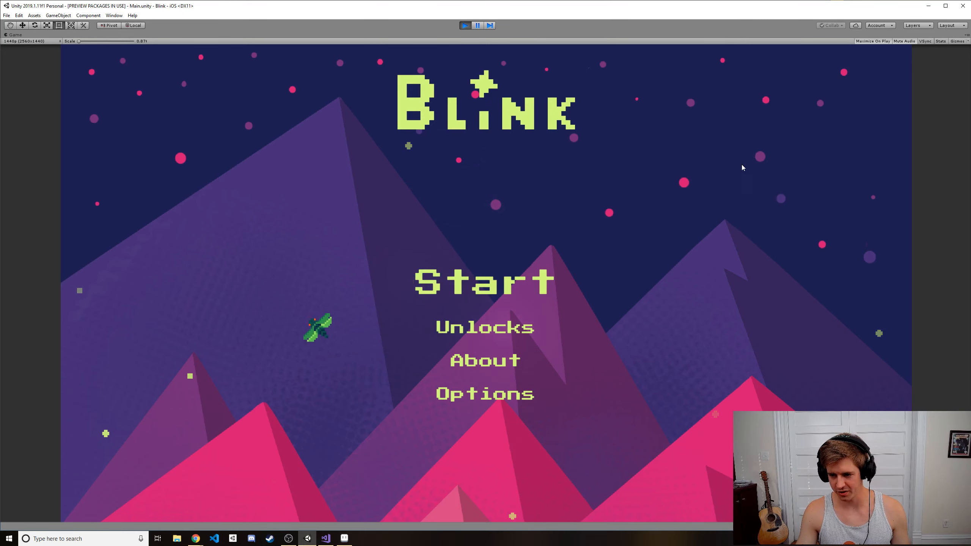
key(alt+Tab)
key(alt+Tab)
key(alt+Tab)
key(alt+Tab)
key(alt+Tab)
key(alt+Tab)
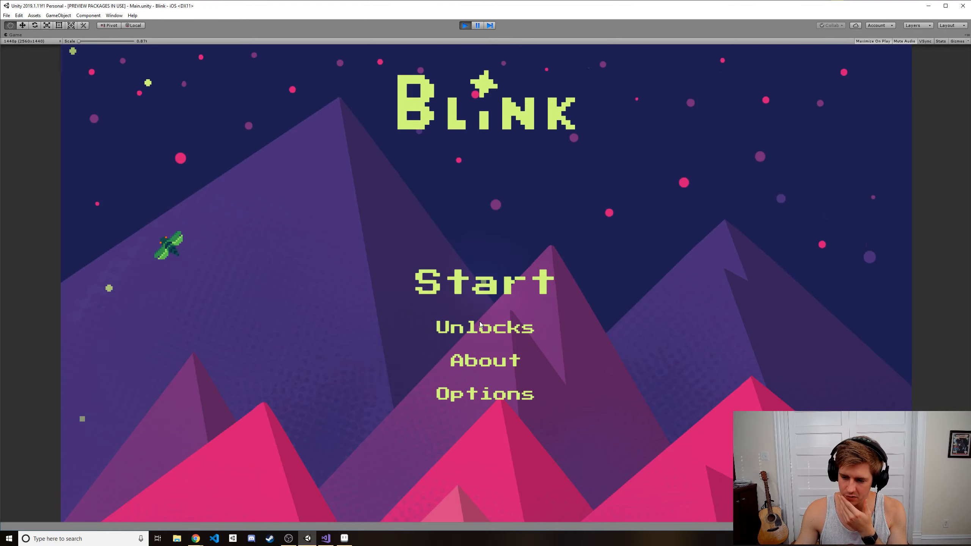
- Play another round and accept the video advertisement offer to continue with a doubled multiplier
click(482, 294)
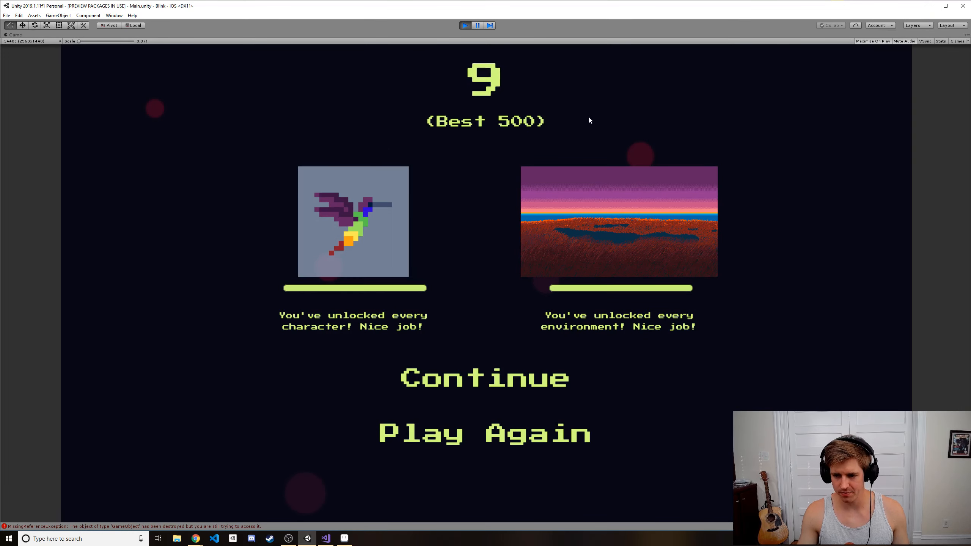
click(634, 383)
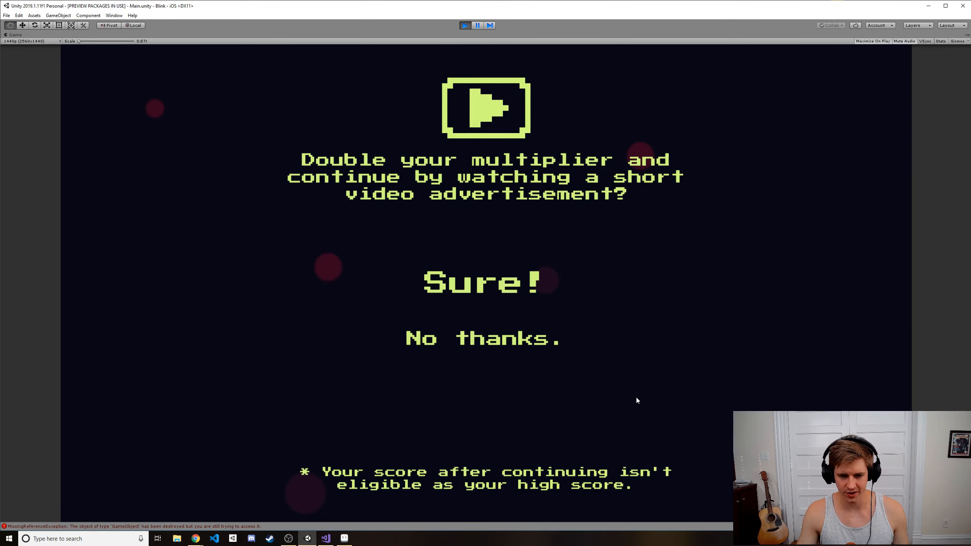
click(597, 290)
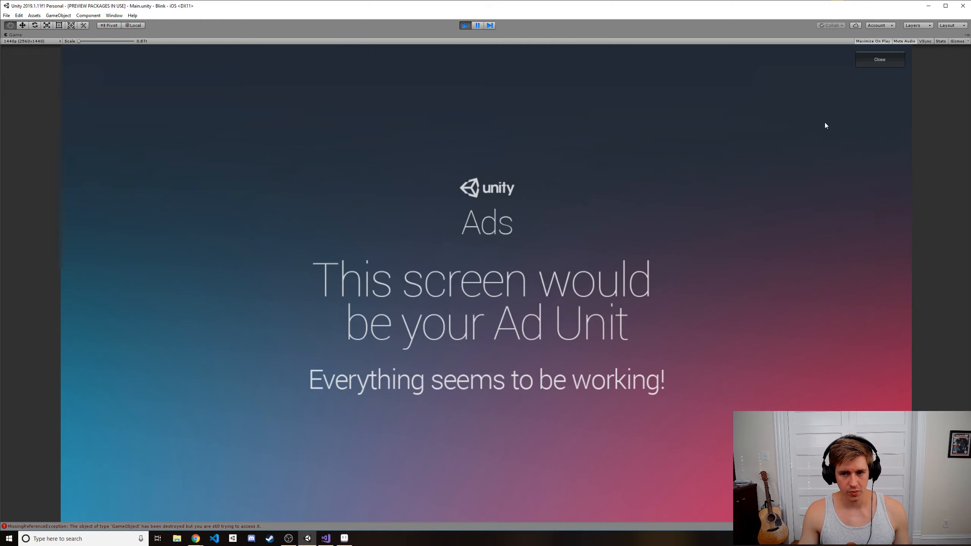
- Dismiss the test advertisement, play out the continued round with the doubled multiplier, and leave the game-over screen for the title screen
click(871, 60)
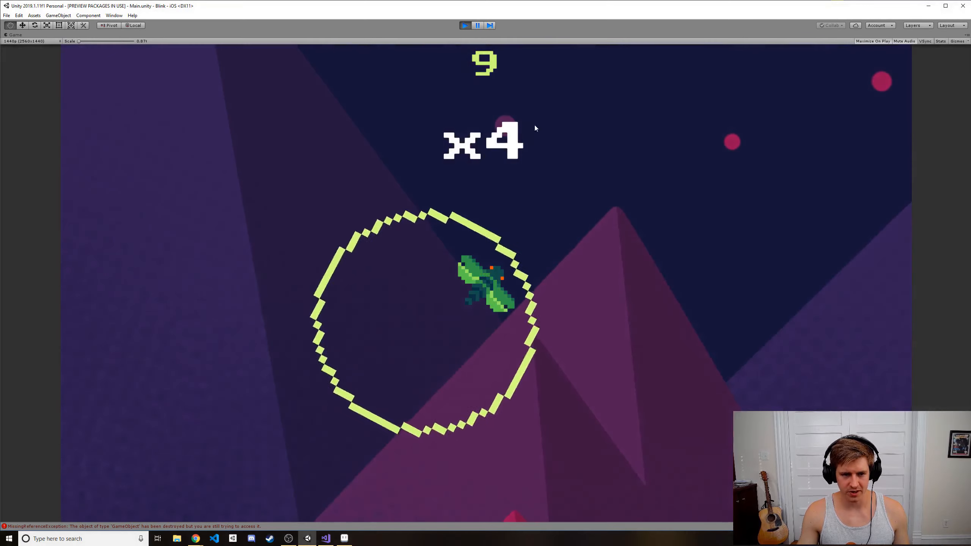
click(425, 324)
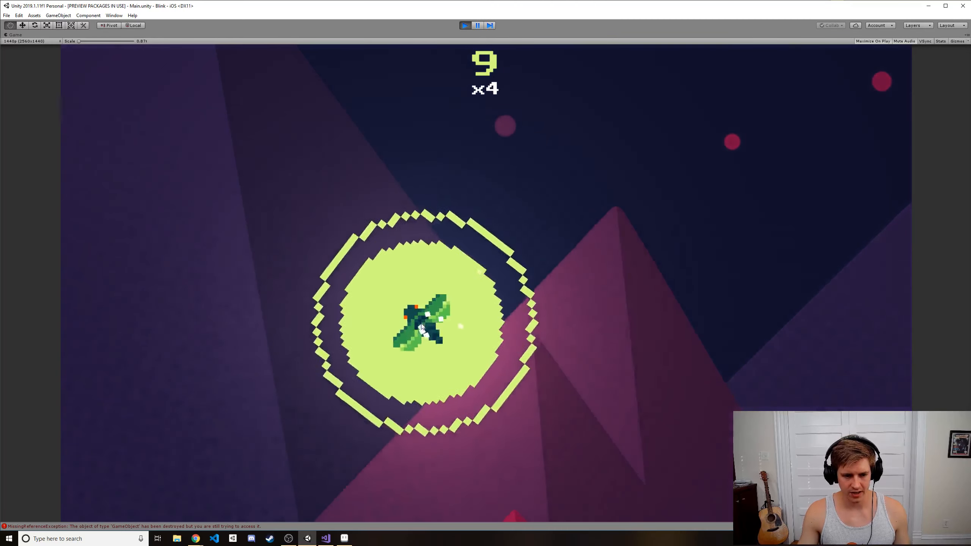
click(423, 306)
click(489, 323)
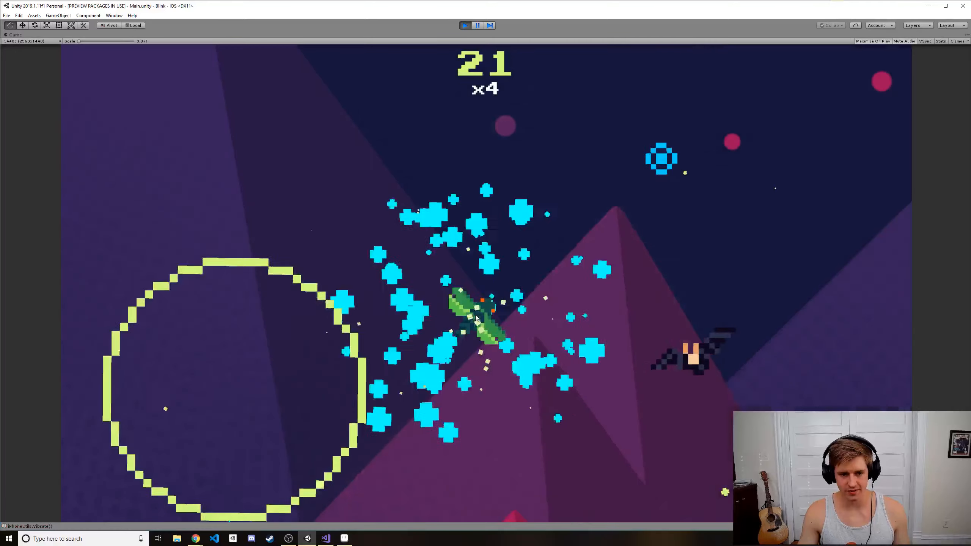
click(240, 388)
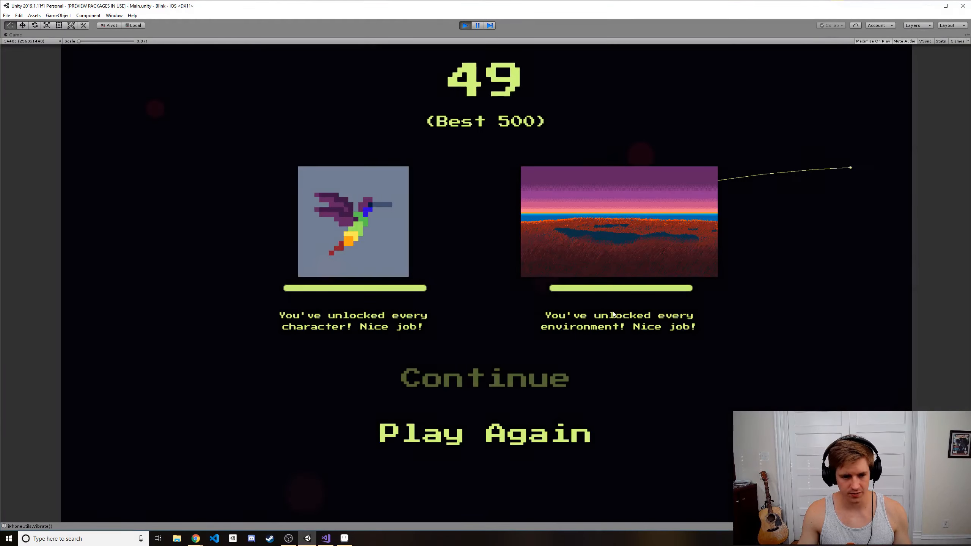
click(477, 431)
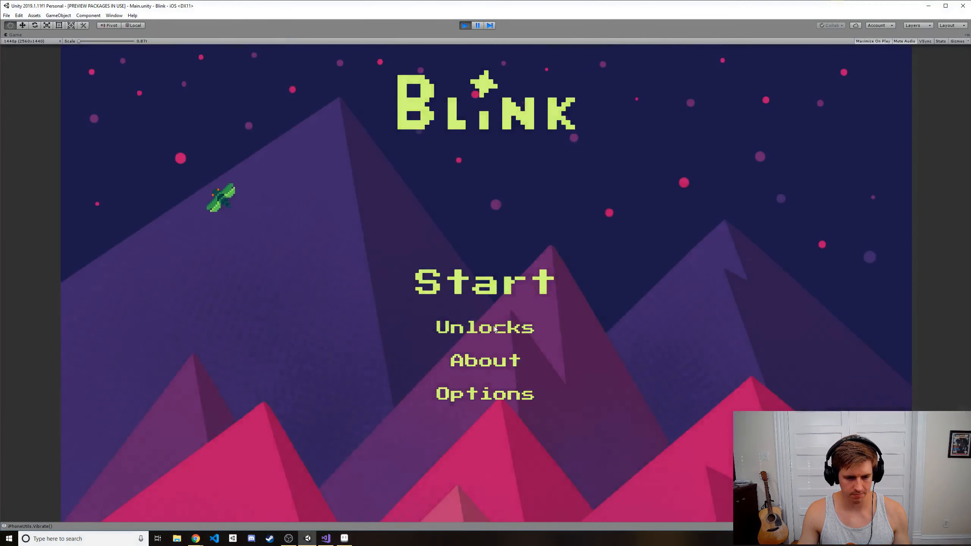
- Review the Player Characters and Environments pages in Unlocks and return to the title screen
click(495, 328)
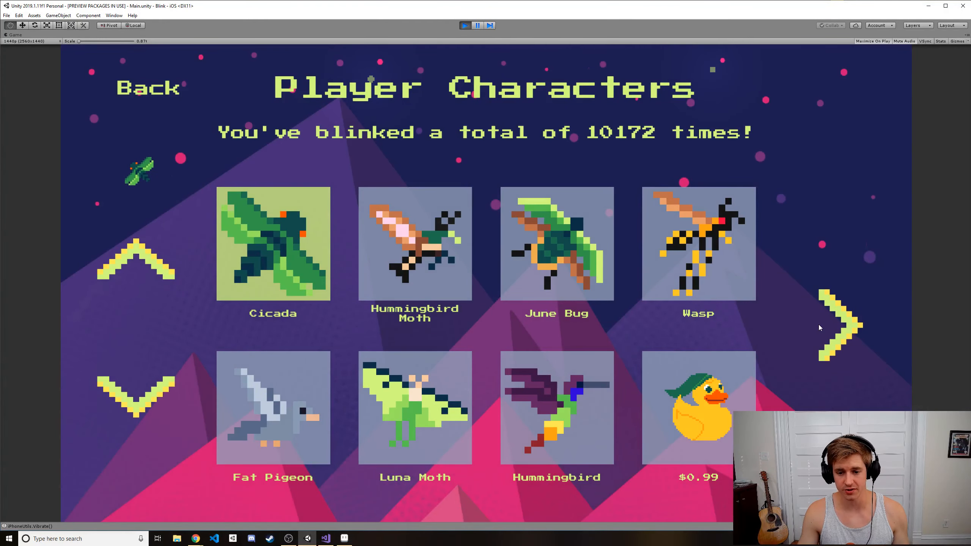
click(819, 328)
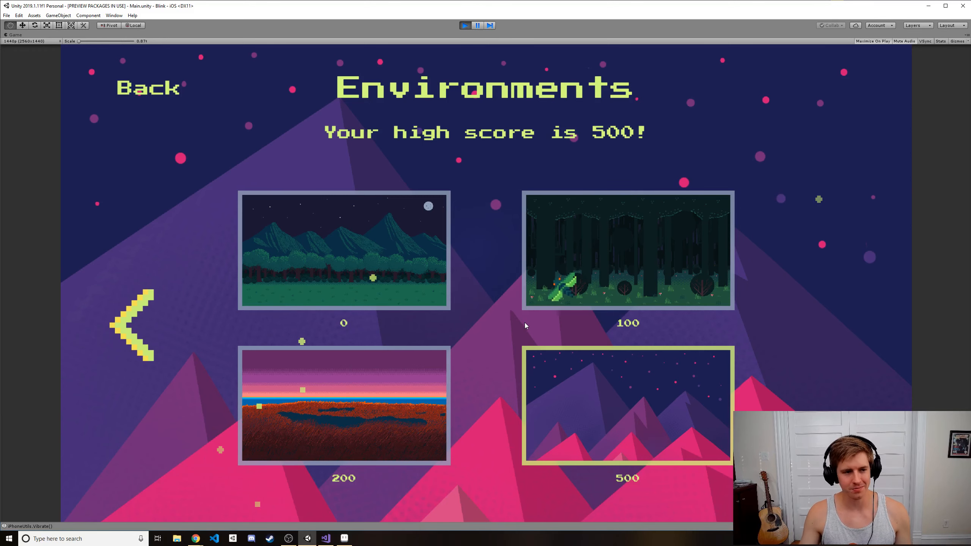
click(148, 88)
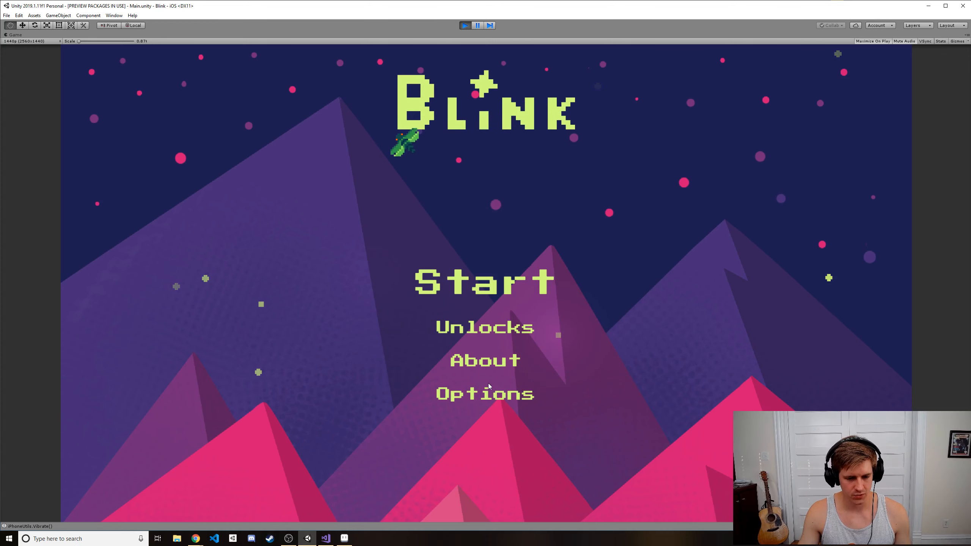
- Check the Remove Ads purchase offer in the game's Options and return to the title screen
click(506, 388)
click(523, 330)
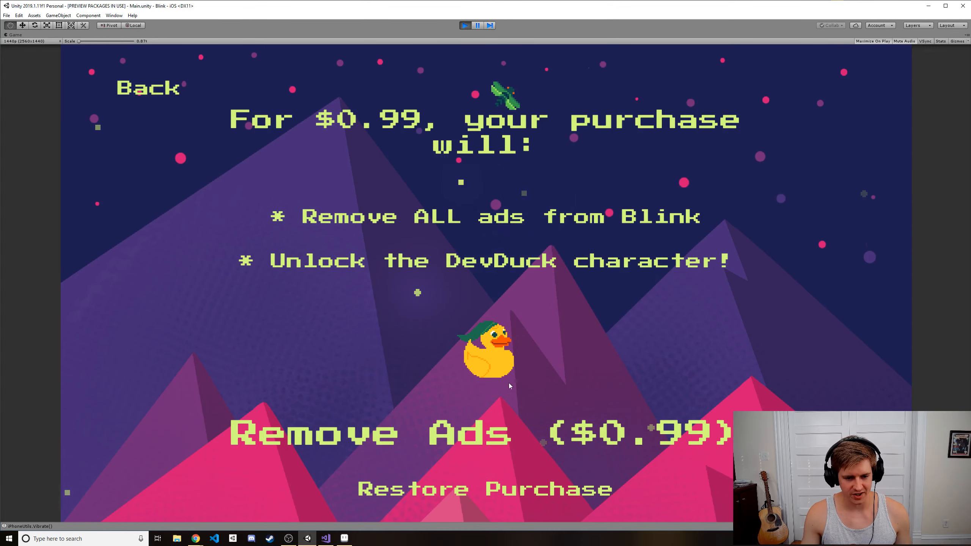
click(129, 89)
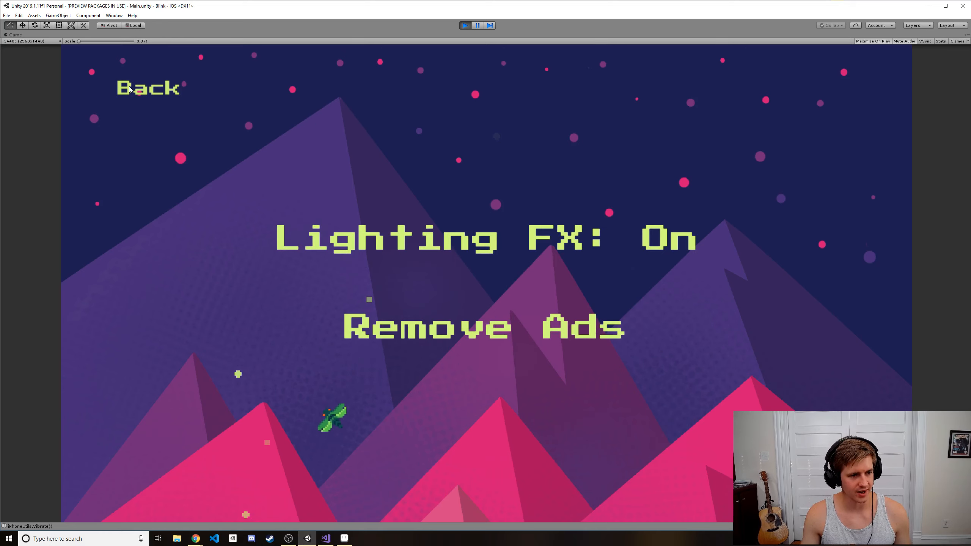
click(128, 90)
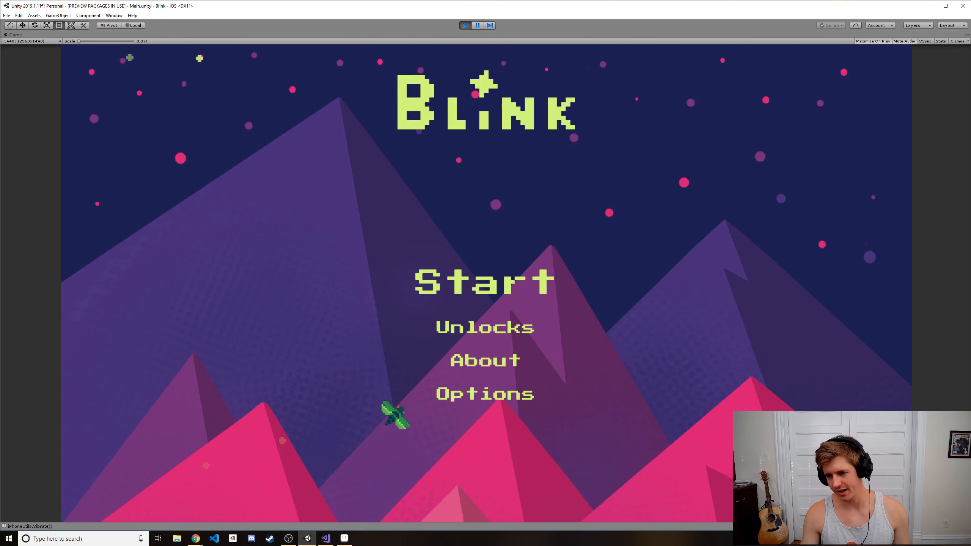